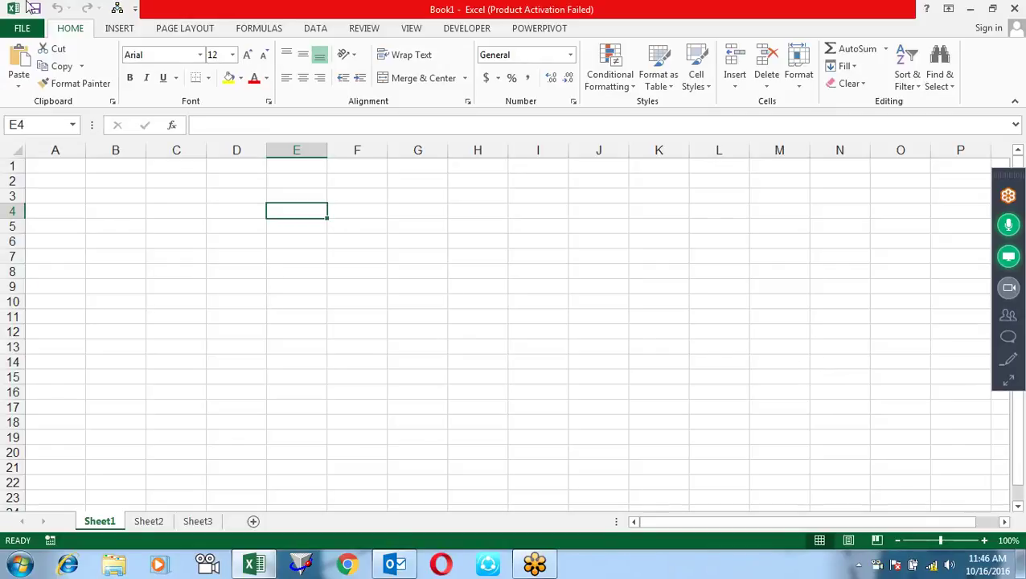
# Enter the number 1234 in cell B2.
pyautogui.click(274, 30)
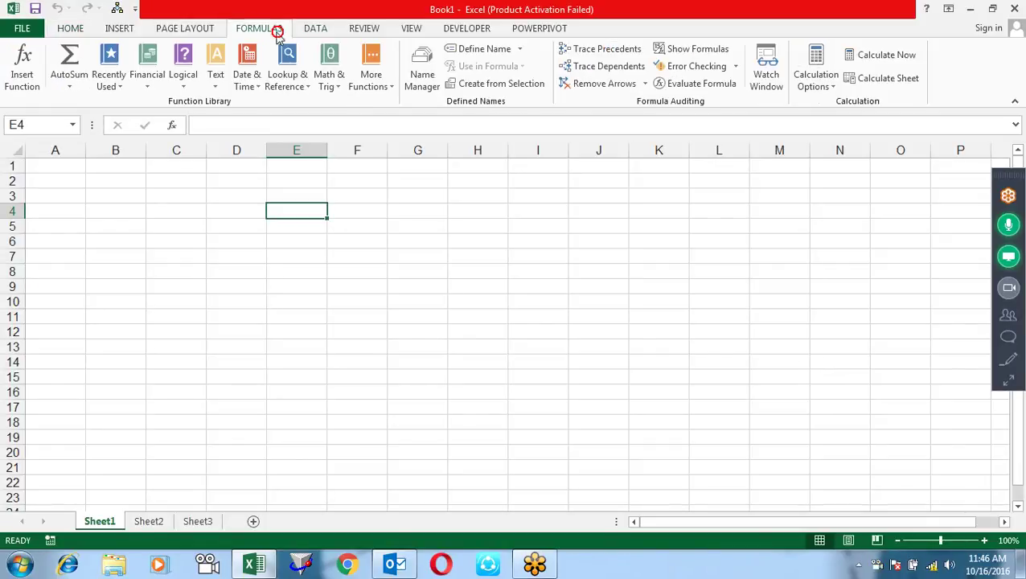
pyautogui.click(210, 80)
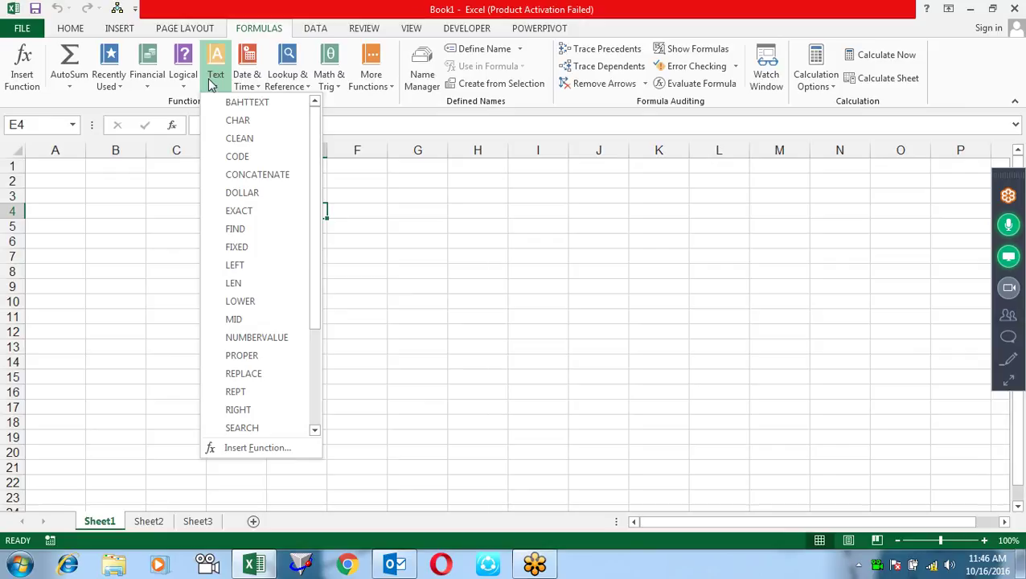
pyautogui.click(515, 282)
pyautogui.click(125, 175)
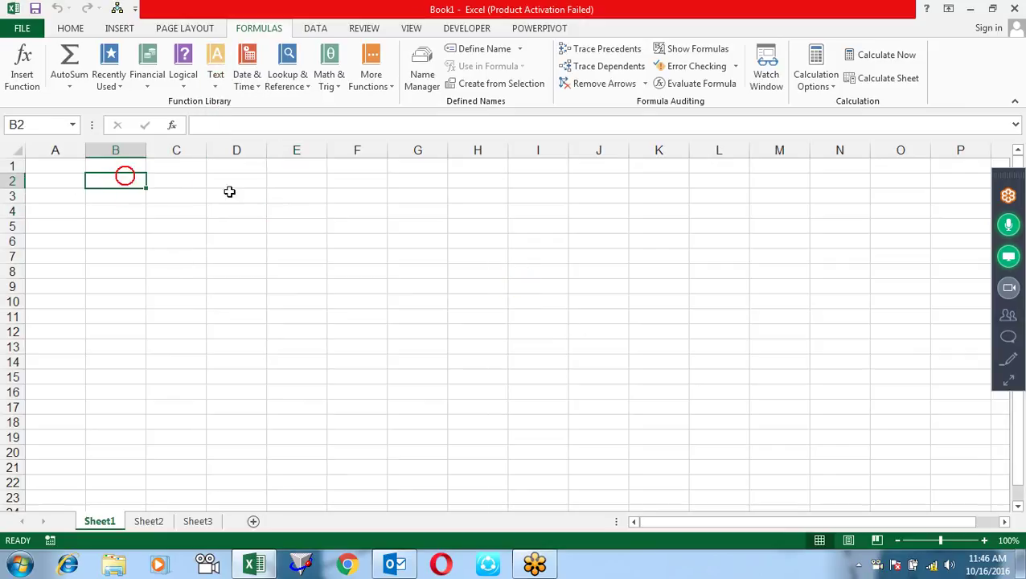
pyautogui.write('=')
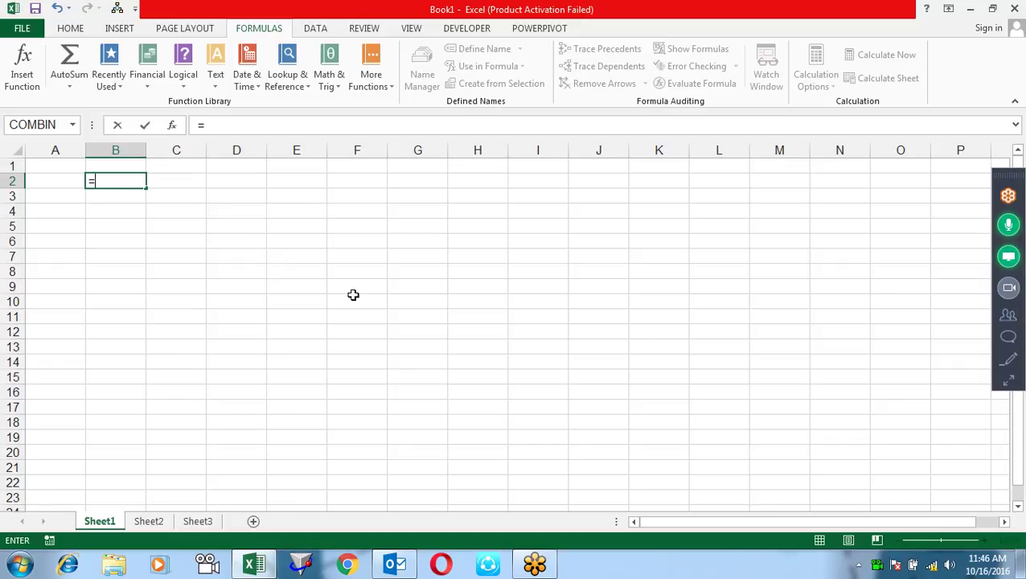
pyautogui.press('Escape')
pyautogui.write('1234')
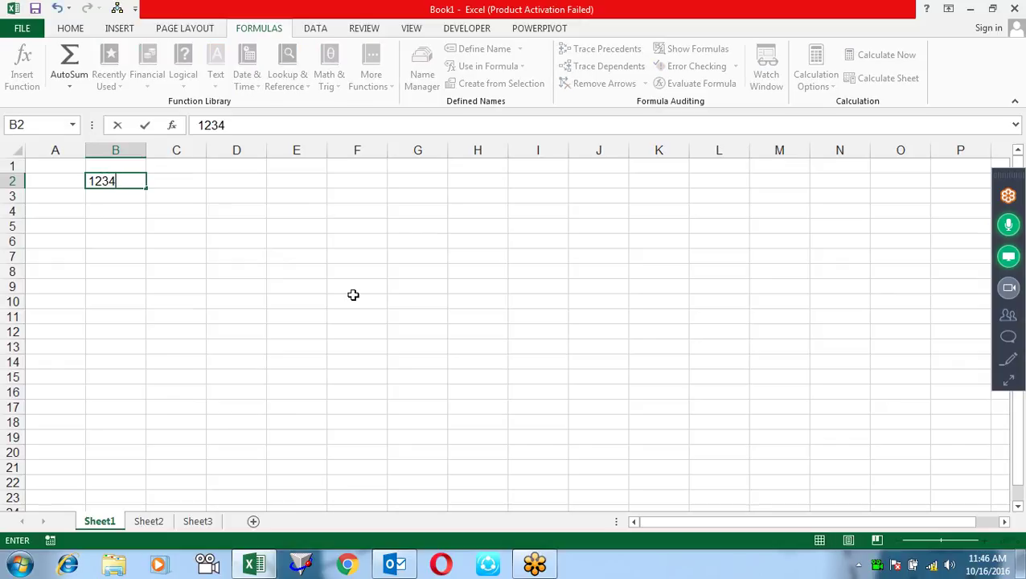
pyautogui.press('Return')
# Enter =BAHTTEXT(B2) in C2 to spell 1234 out as Thai baht words.
pyautogui.press('Up')
pyautogui.press('Right')
pyautogui.write('=bh')
pyautogui.press('BackSpace')
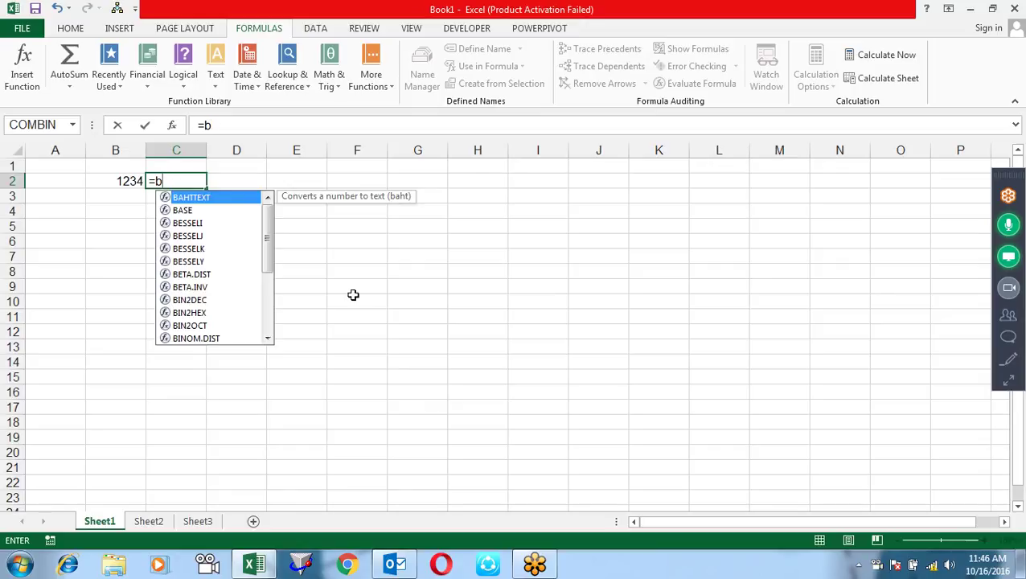
pyautogui.press('Tab')
pyautogui.press('Left')
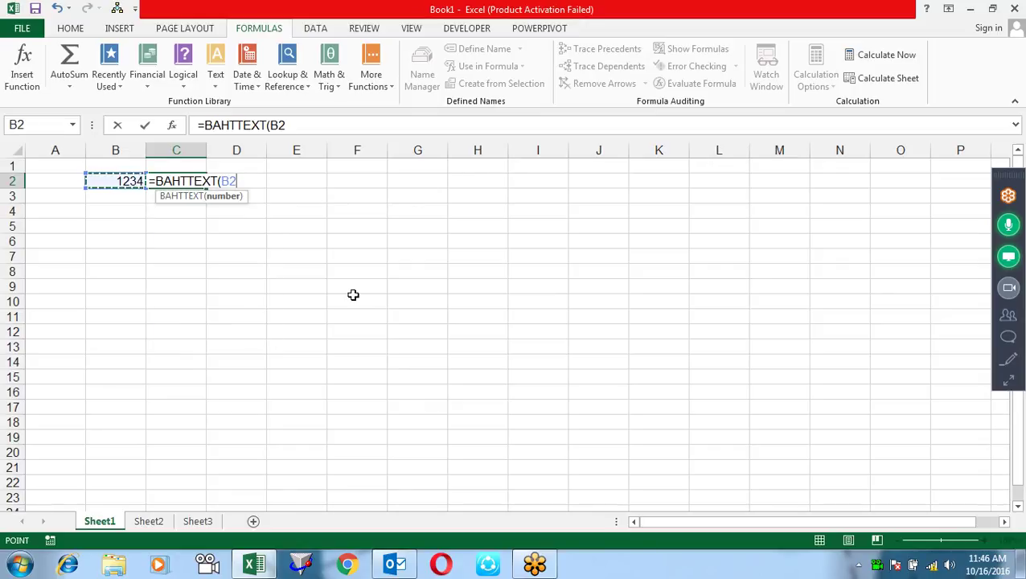
pyautogui.write(')')
pyautogui.press('Return')
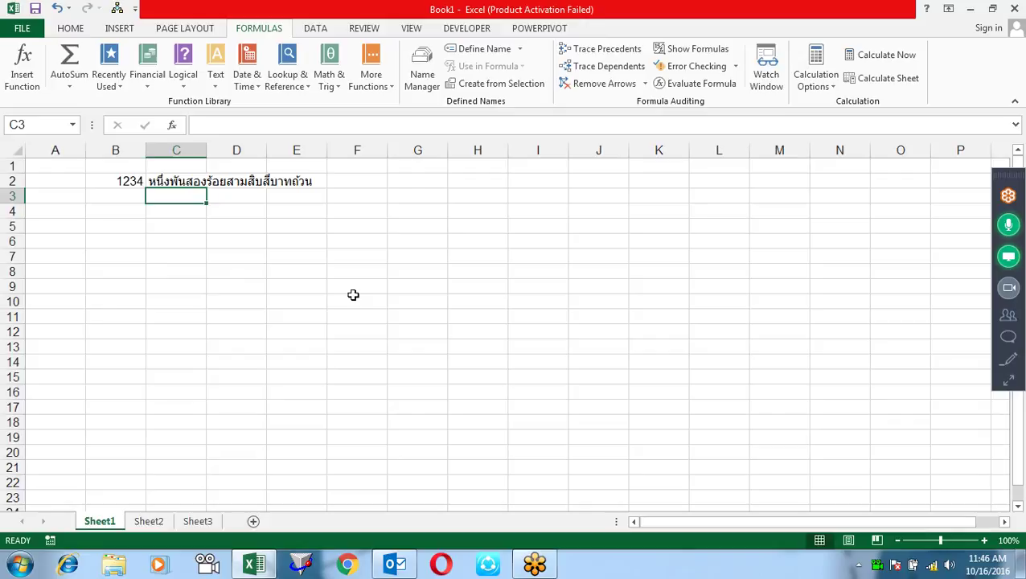
pyautogui.press('Left')
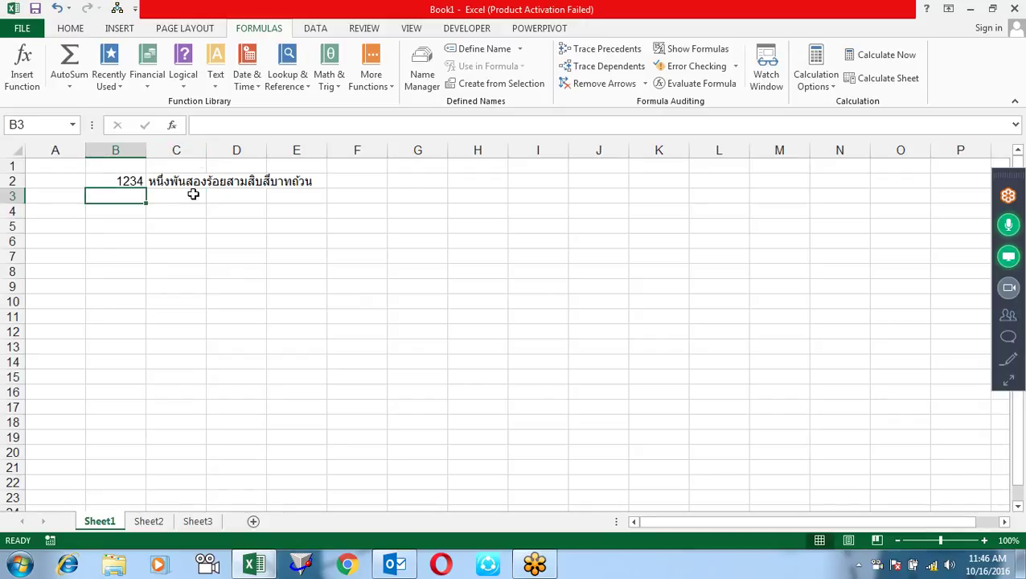
# Enter the letter A in B4 and its code 65 in C4.
pyautogui.click(216, 80)
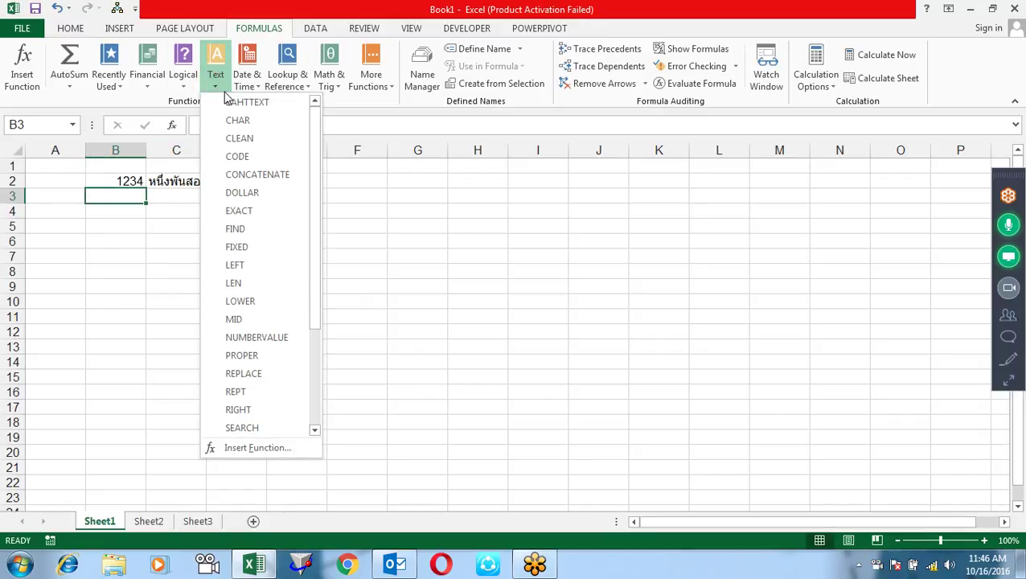
pyautogui.click(104, 277)
pyautogui.click(130, 212)
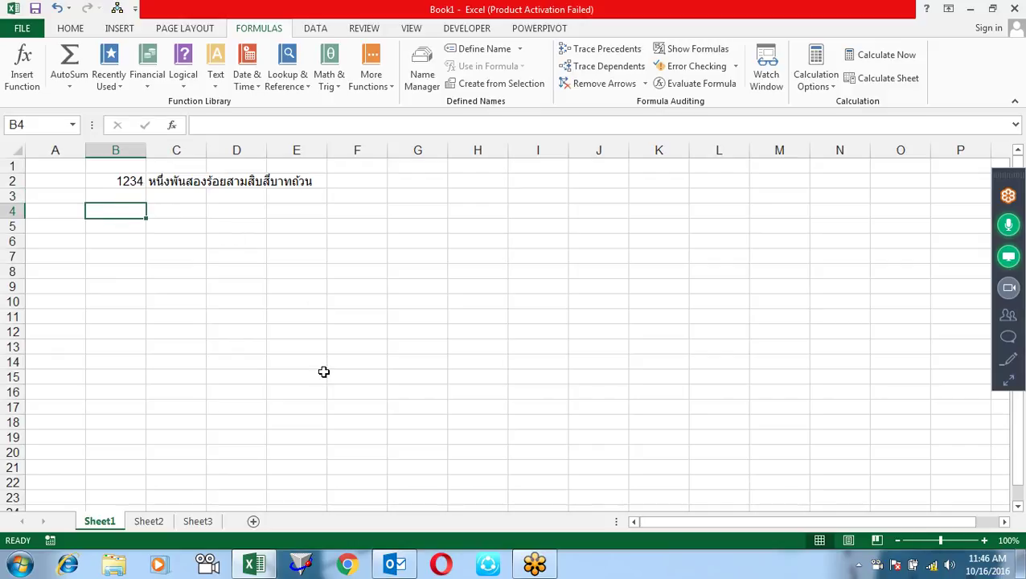
pyautogui.write('A')
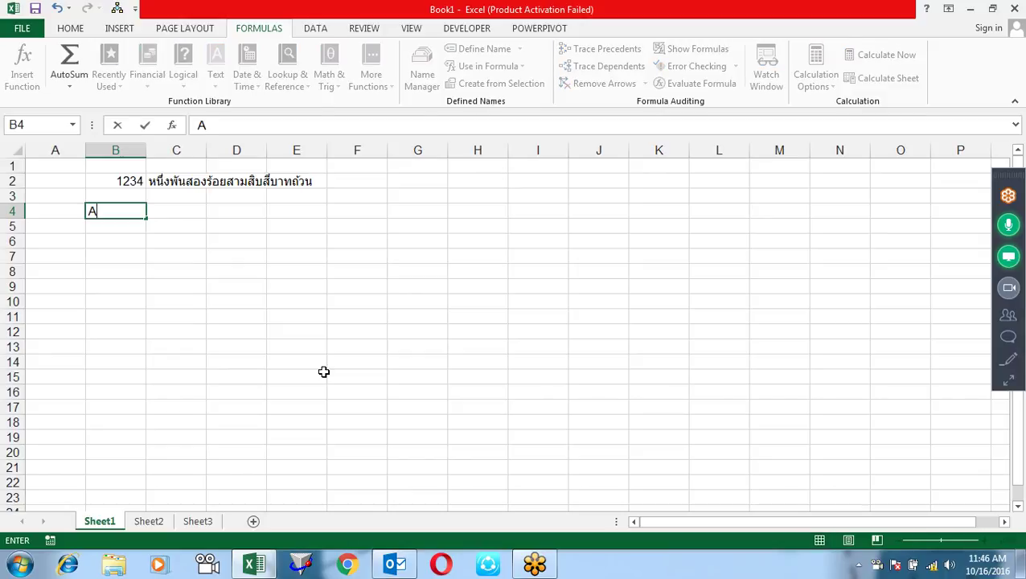
pyautogui.press('Tab')
pyautogui.write('65')
pyautogui.press('Return')
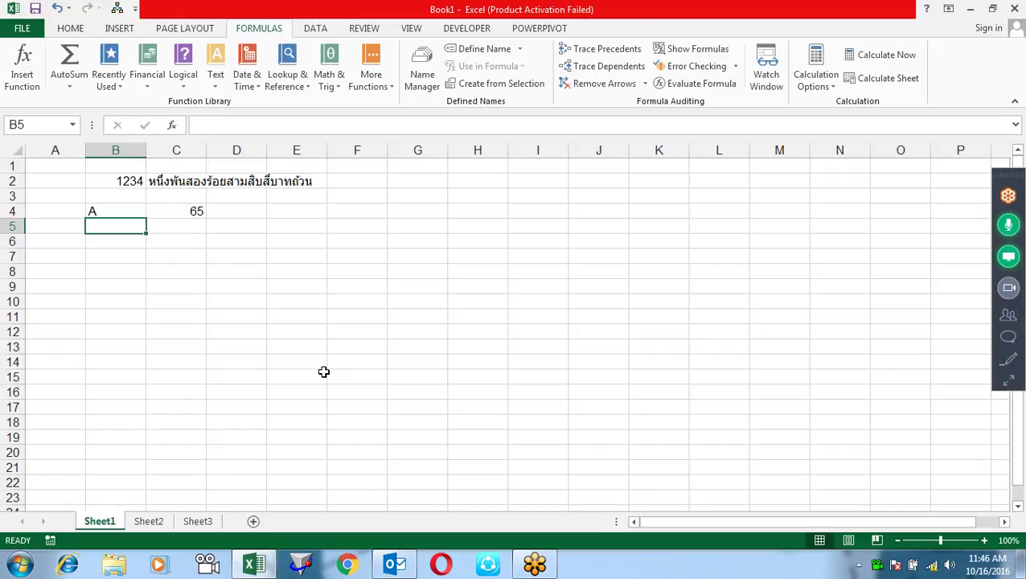
pyautogui.press('Up')
pyautogui.press('Right')
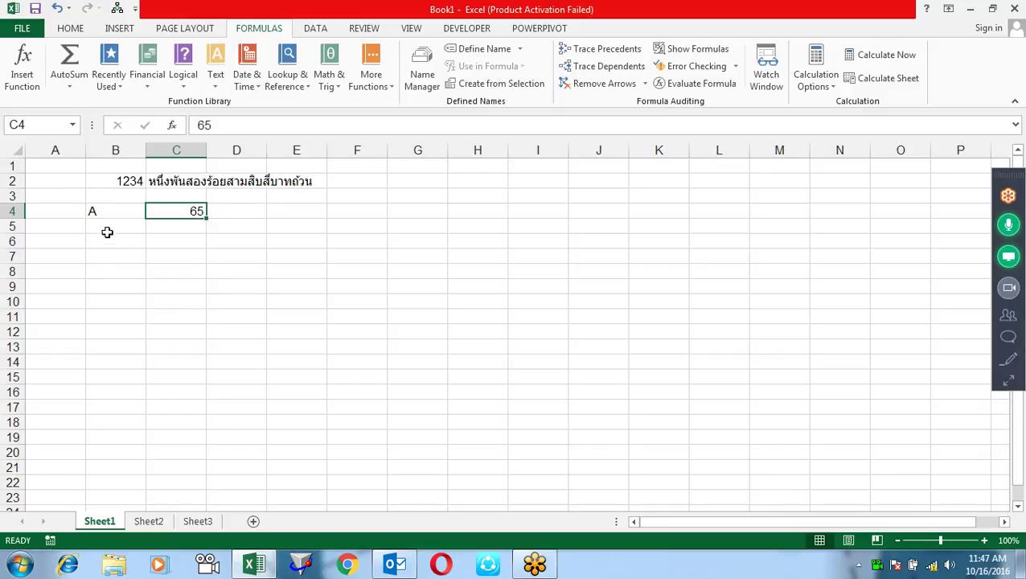
# Enter =CHAR(C4) in B5 to turn 65 back into A.
pyautogui.click(107, 233)
pyautogui.write('=hc')
pyautogui.press('BackSpace')
pyautogui.press('BackSpace')
pyautogui.press('BackSpace')
pyautogui.write('ch')
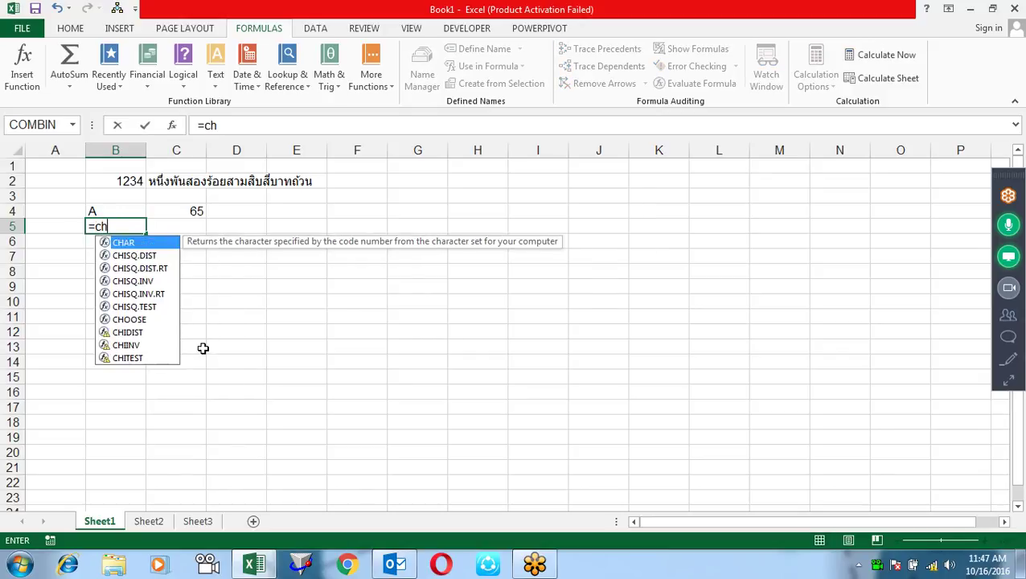
pyautogui.press('Tab')
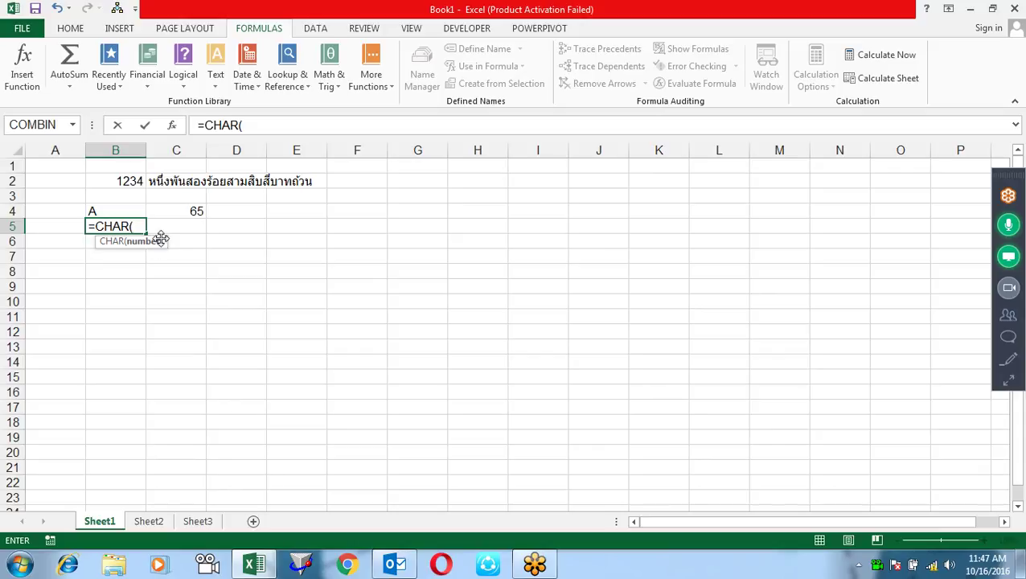
pyautogui.click(170, 215)
pyautogui.press('Return')
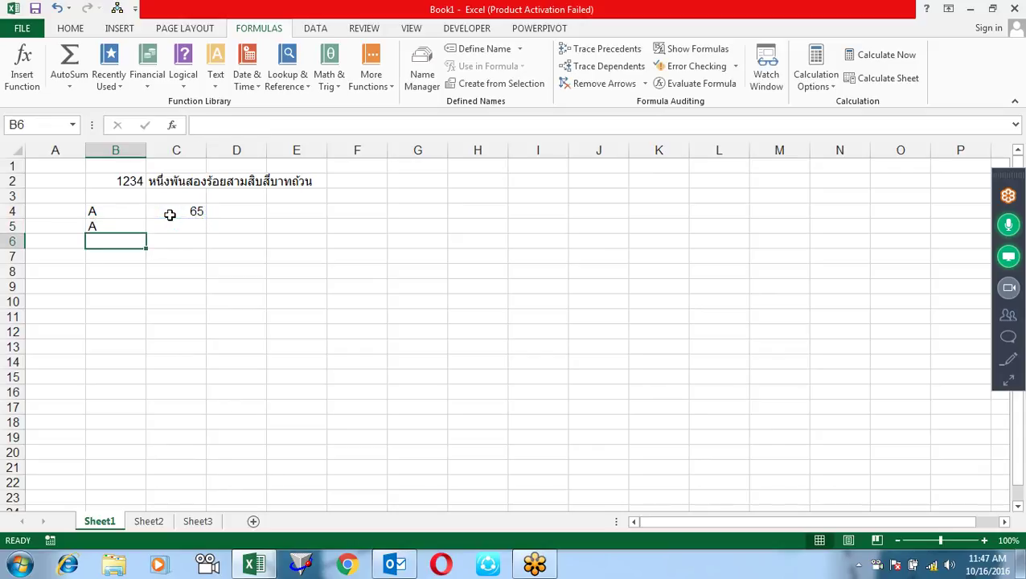
# Enter =CODE(B4) in C5 to return 65 for the letter A.
pyautogui.press('Up')
pyautogui.press('Right')
pyautogui.write('=')
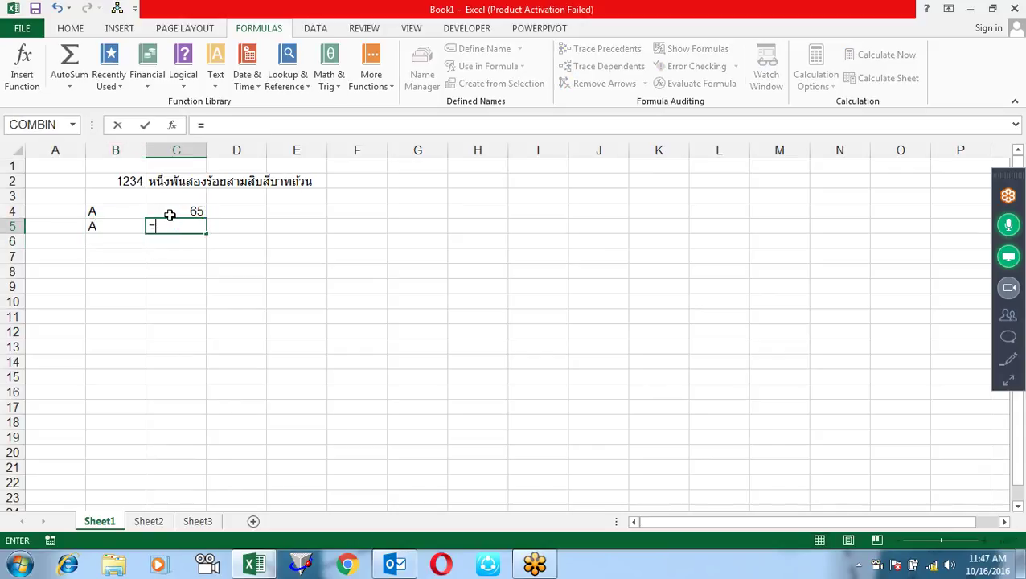
pyautogui.write('cod')
pyautogui.press('Tab')
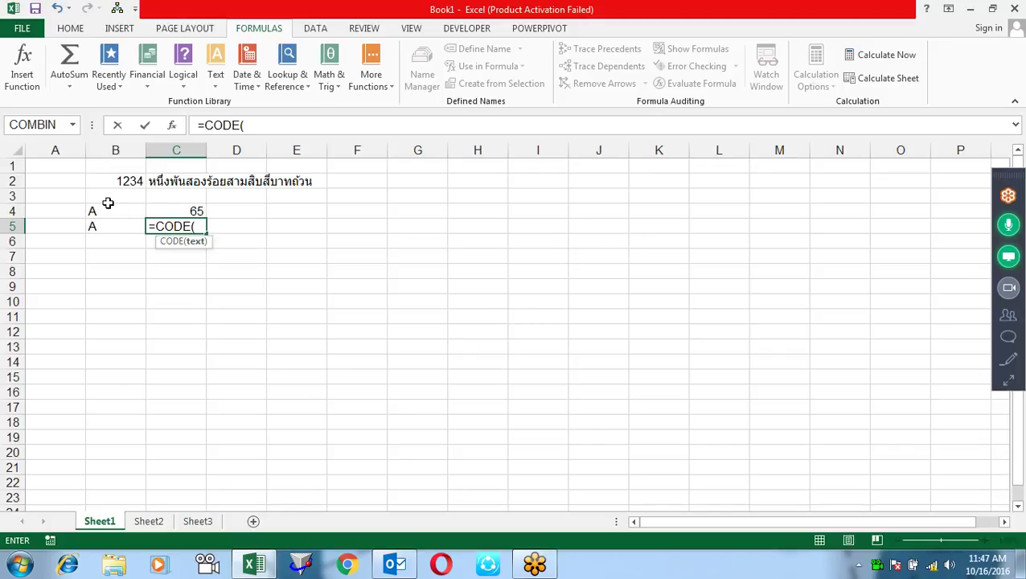
pyautogui.click(116, 217)
pyautogui.press('Return')
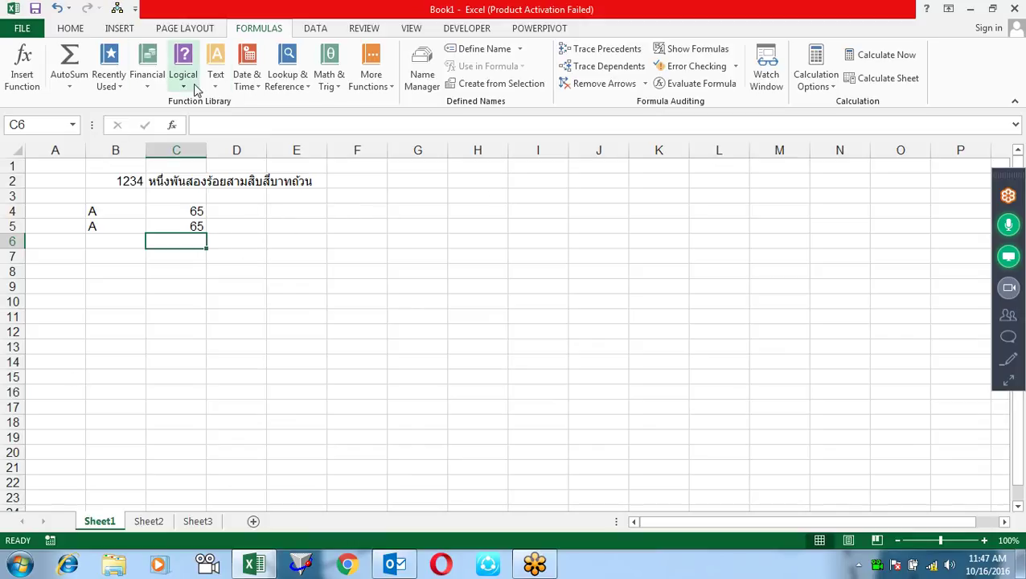
# Select E4:E10 on Sheet1, then switch to Sheet2.
pyautogui.click(316, 214)
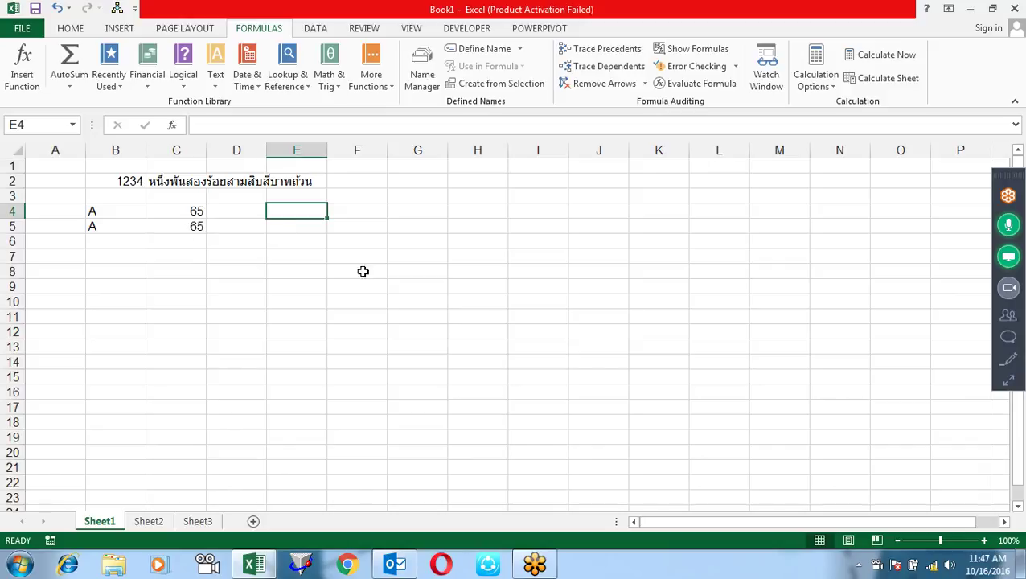
pyautogui.click(216, 80)
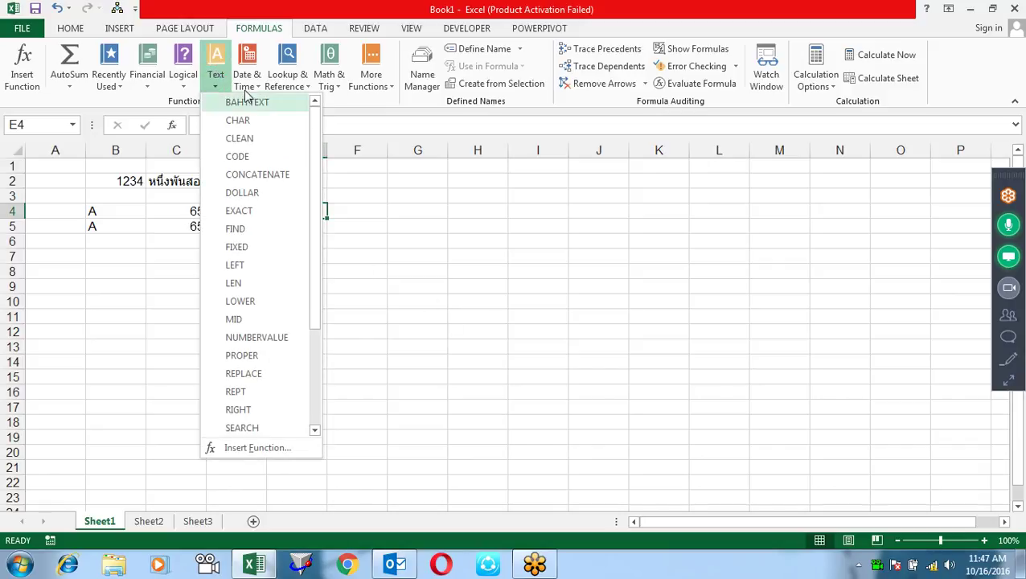
pyautogui.click(414, 279)
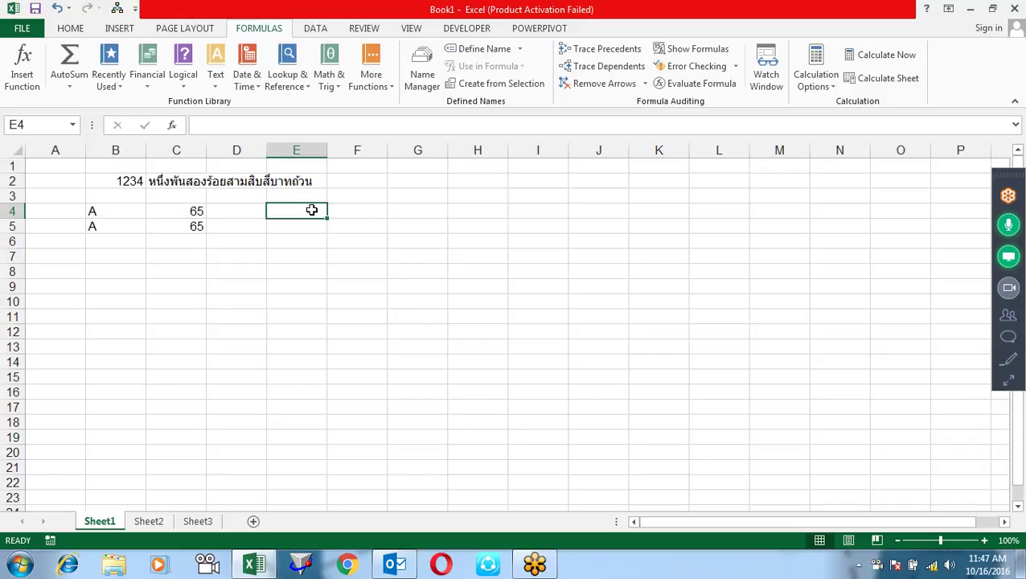
pyautogui.moveTo(314, 209); pyautogui.dragTo(313, 298)
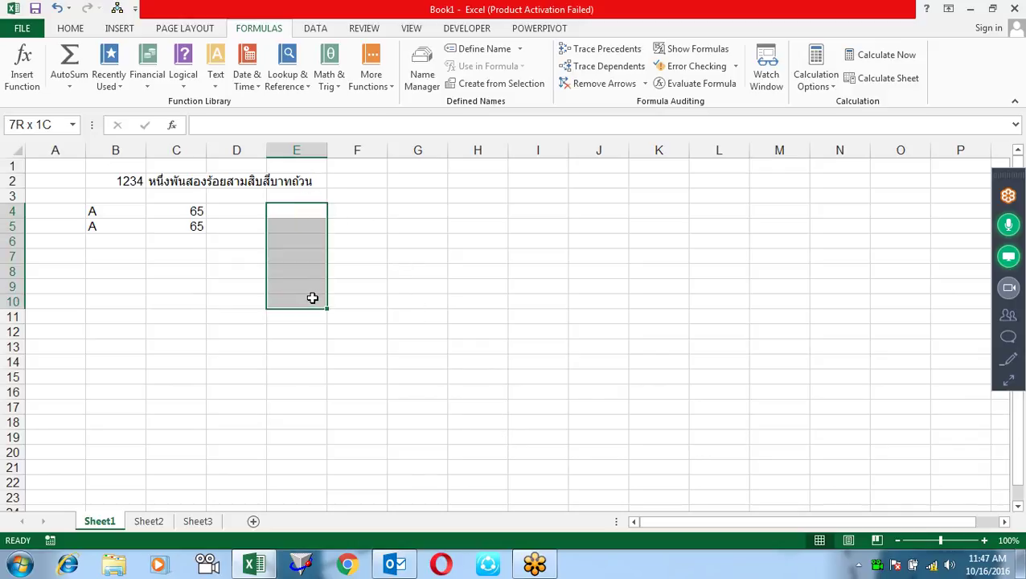
pyautogui.click(148, 520)
# Fill C4:C8 with =RANDBETWEEN(10,90) and copy the formulas into D4:D8.
pyautogui.moveTo(178, 209); pyautogui.dragTo(180, 271)
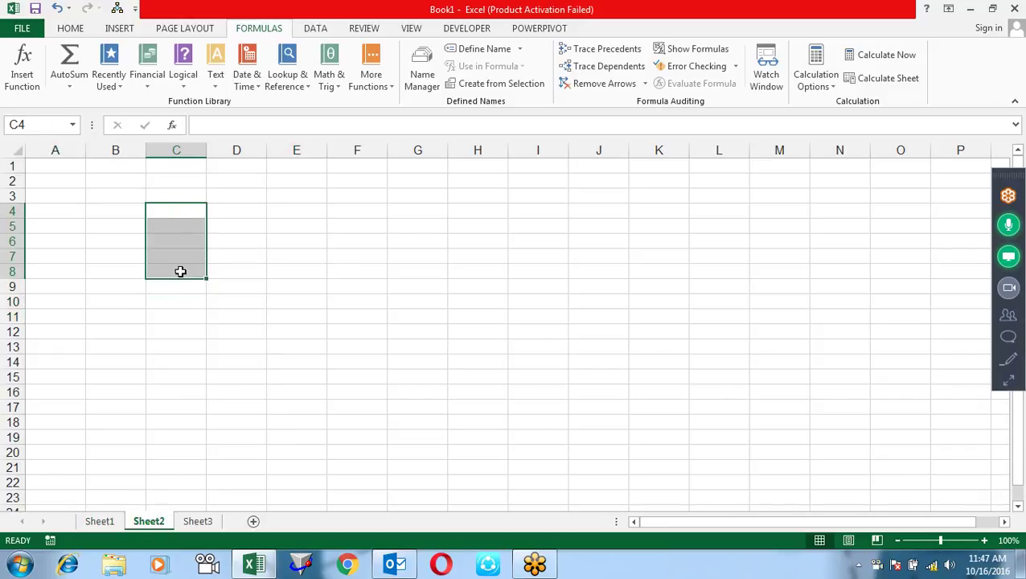
pyautogui.write('=ra')
pyautogui.press('Down')
pyautogui.press('Down')
pyautogui.press('Tab')
pyautogui.write('10,90)')
pyautogui.hotkey('ctrl', 'Return')
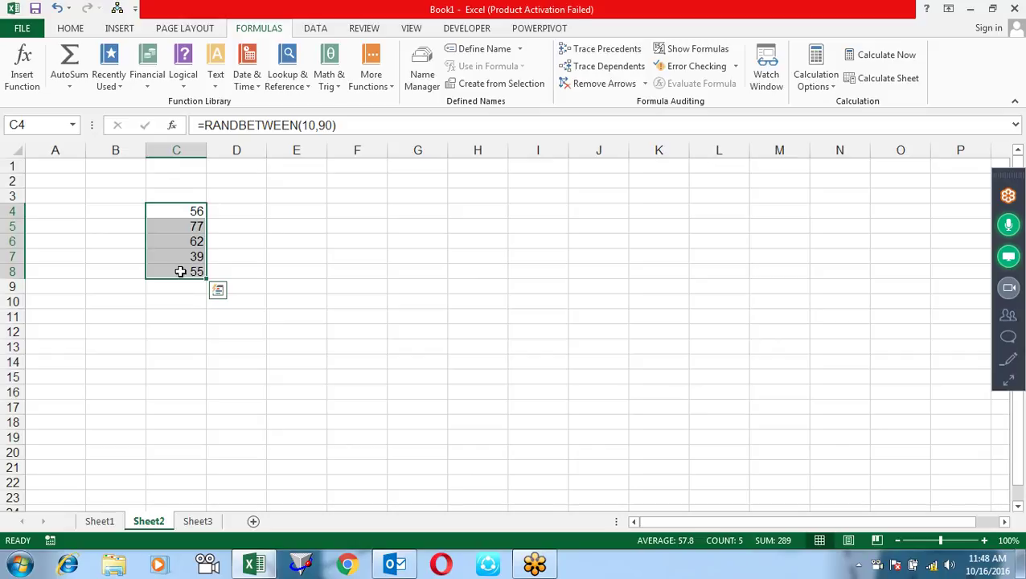
pyautogui.hotkey('ctrl', 'c')
pyautogui.press('Right')
pyautogui.hotkey('ctrl', 'v')
# Add the Sales and TARget headers in C3 and D3.
pyautogui.press('F9')
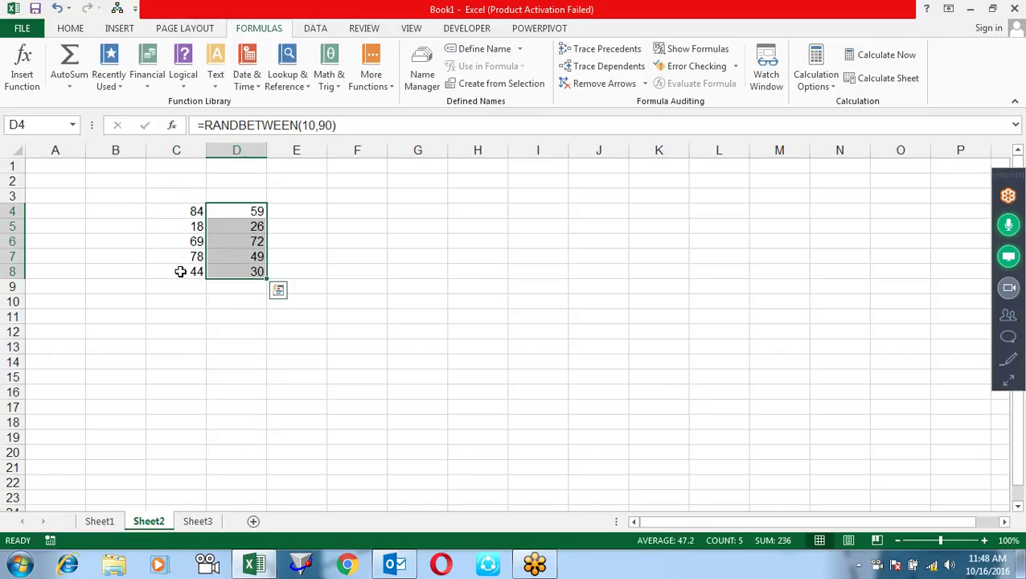
pyautogui.press('Left')
pyautogui.press('Up')
pyautogui.write('Sales')
pyautogui.press('Tab')
pyautogui.write('TARg')
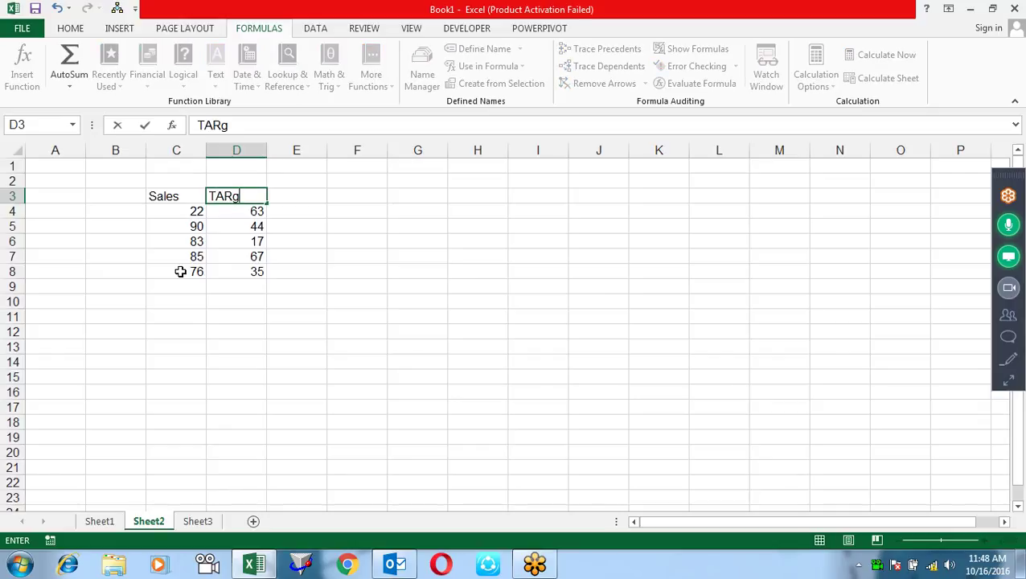
pyautogui.write('et')
pyautogui.press('Return')
# Add the Emp header in B3 and fill employee IDs E001 through E005 below it.
pyautogui.press('Up')
pyautogui.press('Left')
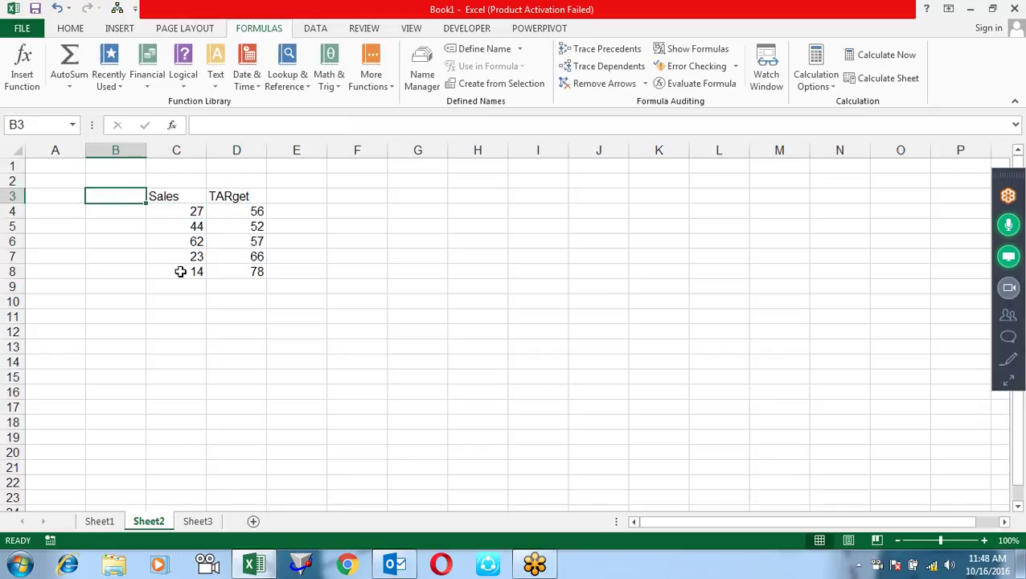
pyautogui.write('Emp')
pyautogui.press('Return')
pyautogui.write('E001')
pyautogui.press('Return')
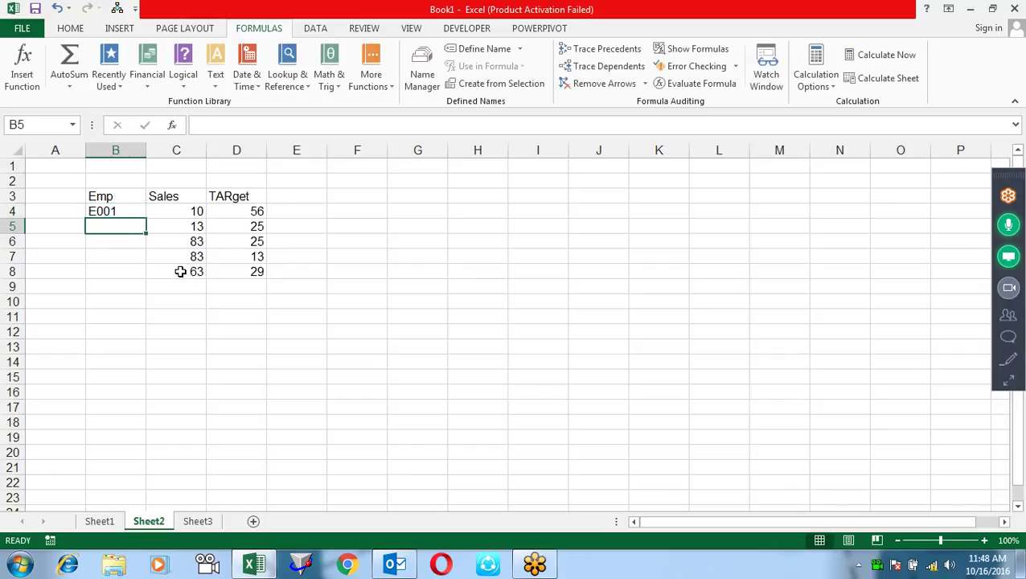
pyautogui.click(139, 214)
pyautogui.moveTo(144, 218); pyautogui.dragTo(144, 277)
# Apply All Borders to the B3:D8 table.
pyautogui.moveTo(139, 196); pyautogui.dragTo(237, 267)
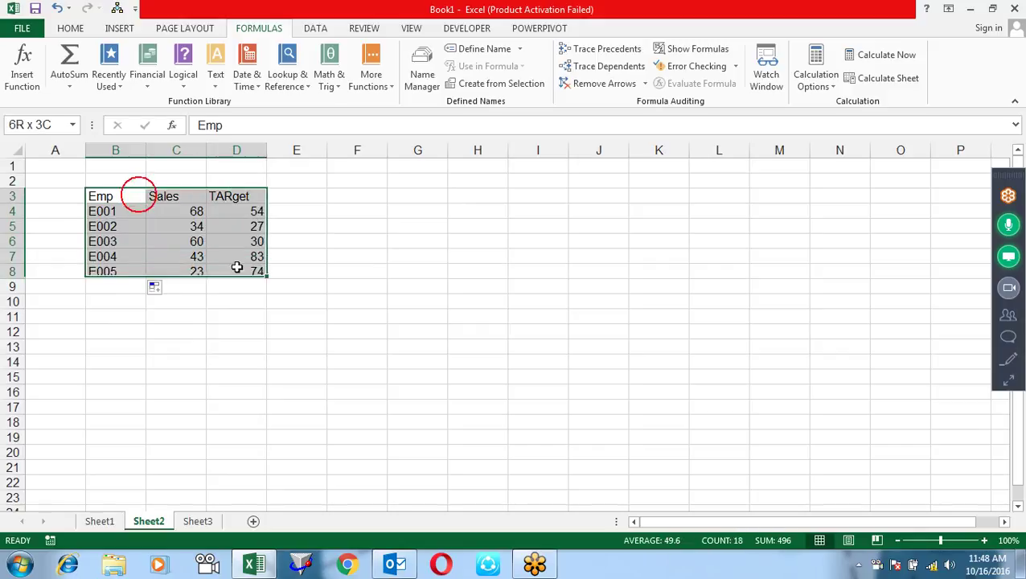
pyautogui.hotkey('alt', 'h')
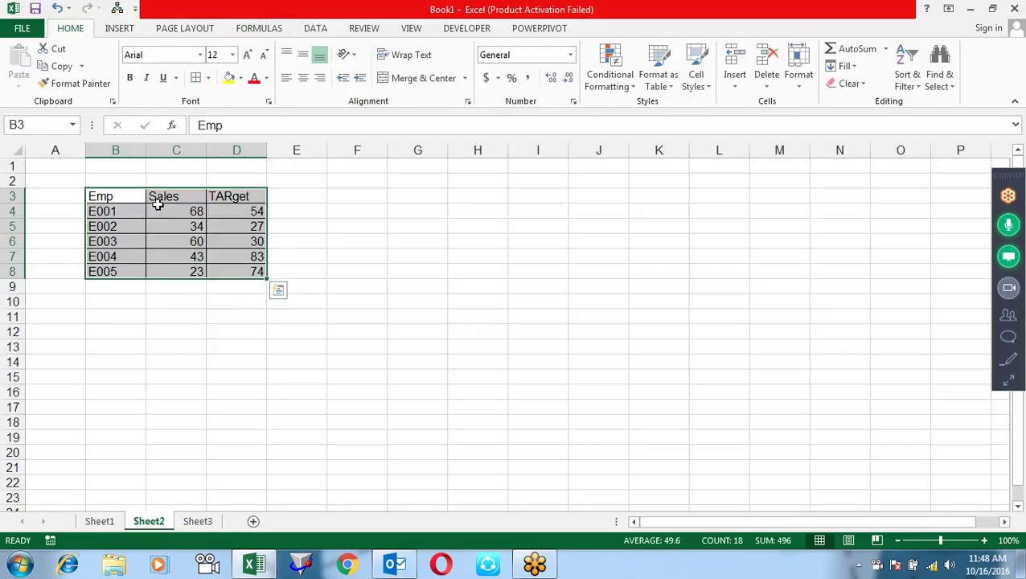
pyautogui.hotkey('ctrl', 'c')
pyautogui.press('alt')
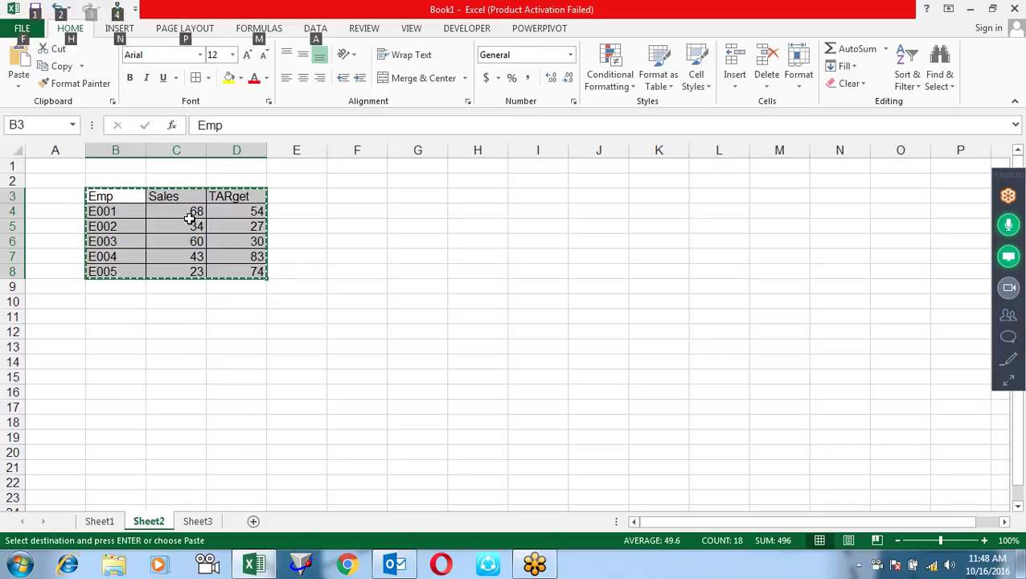
pyautogui.press('h')
pyautogui.press('v')
pyautogui.press('s')
pyautogui.press('Return')
pyautogui.click(334, 284)
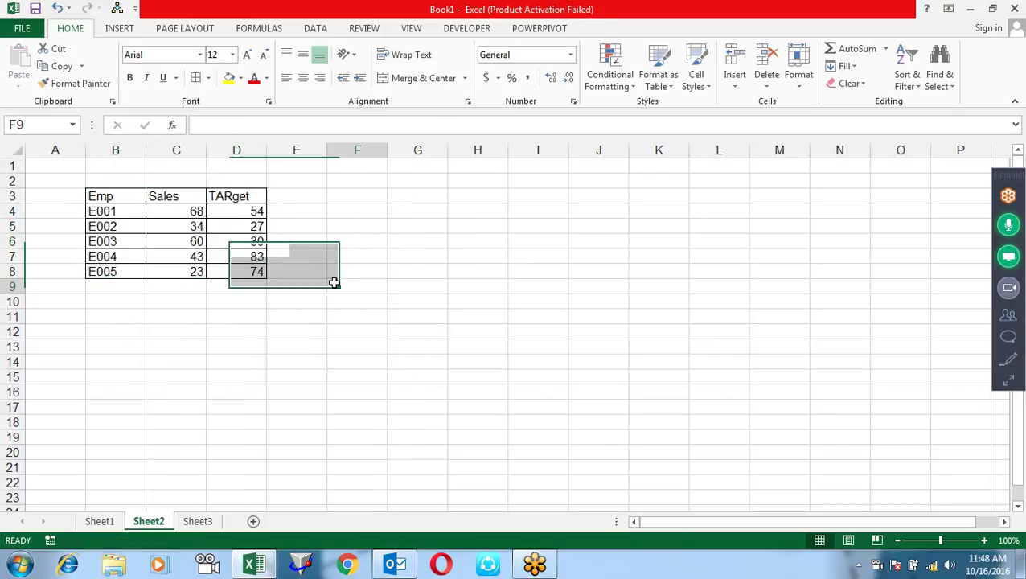
# Put the header Chart in E3, correcting the 'Cahrt' typo.
pyautogui.click(292, 203)
pyautogui.write('Cahrt')
pyautogui.press('Return')
pyautogui.click(287, 201)
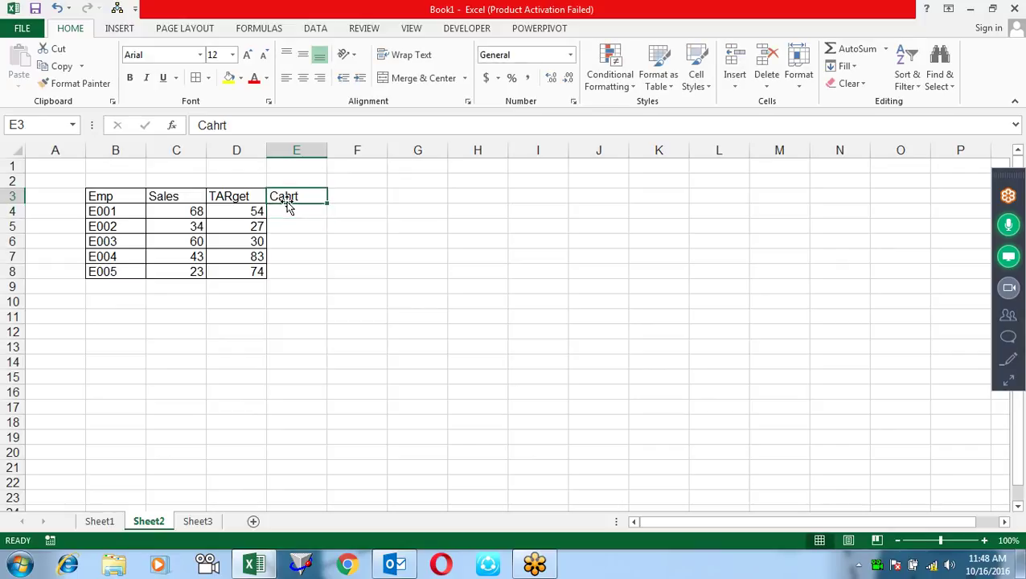
pyautogui.doubleClick(288, 203)
pyautogui.press('BackSpace')
pyautogui.press('BackSpace')
pyautogui.press('BackSpace')
pyautogui.write('ha')
pyautogui.press('Return')
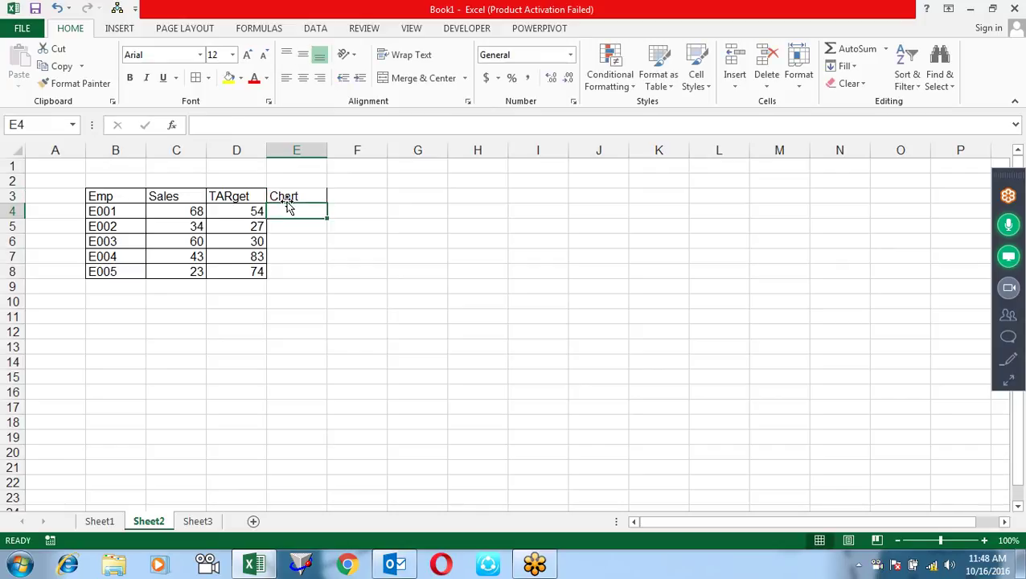
# Enter the bar formula =REPT("|",C4) in E4.
pyautogui.write('=ret')
pyautogui.press('BackSpace')
pyautogui.write('p')
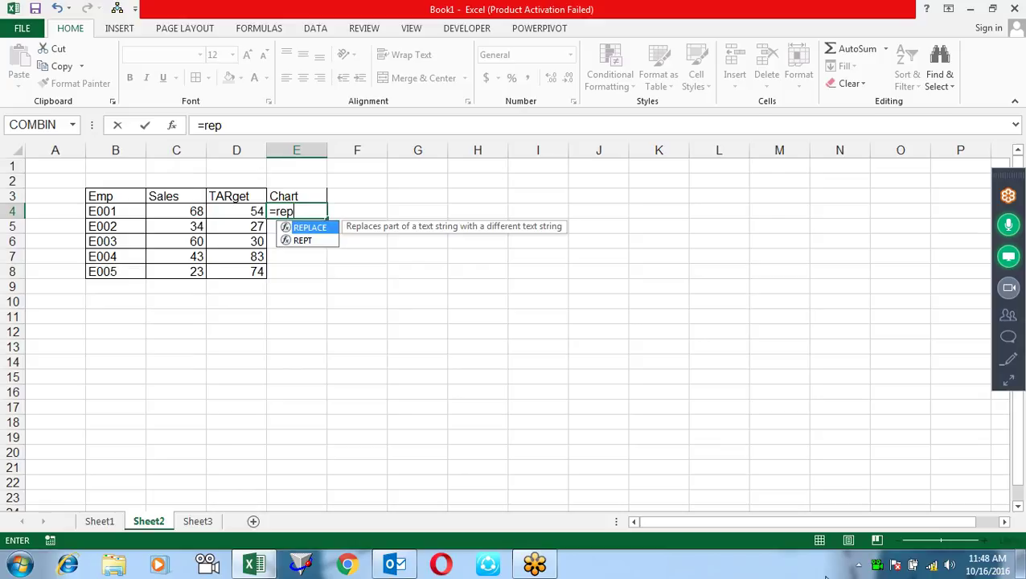
pyautogui.press('Down')
pyautogui.press('Tab')
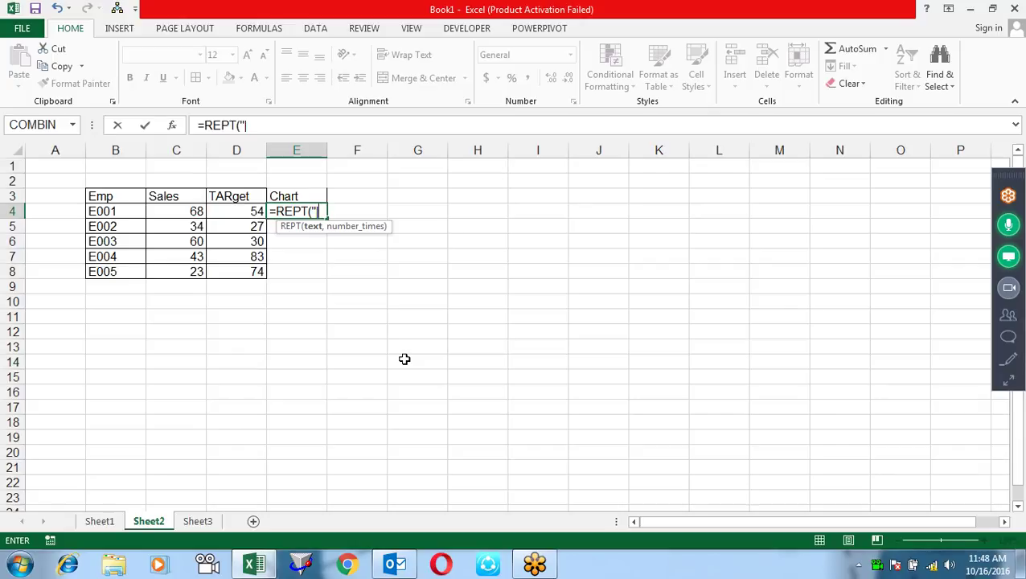
pyautogui.write(',')
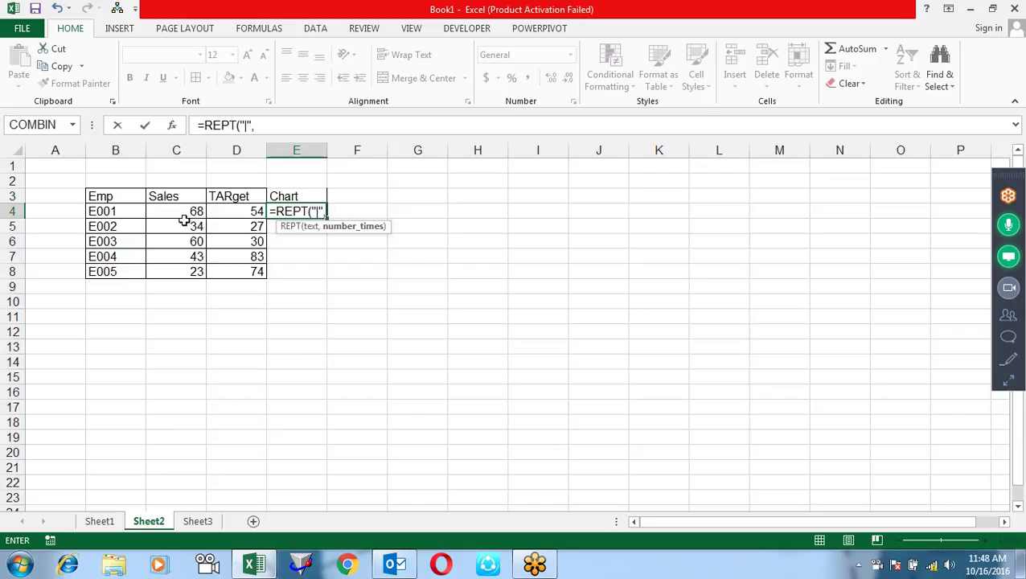
pyautogui.click(175, 214)
pyautogui.press('Return')
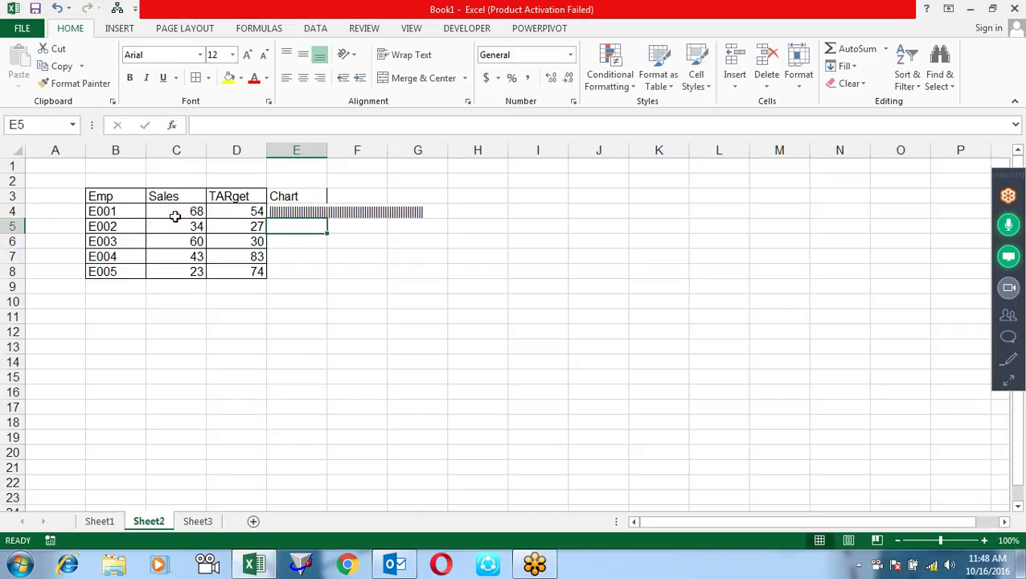
# Copy the REPT bar formula down through E5:E8.
pyautogui.hotkey('ctrl', 'd')
pyautogui.press('Down')
pyautogui.hotkey('ctrl', 'd')
pyautogui.hotkey('ctrl', 'Down')
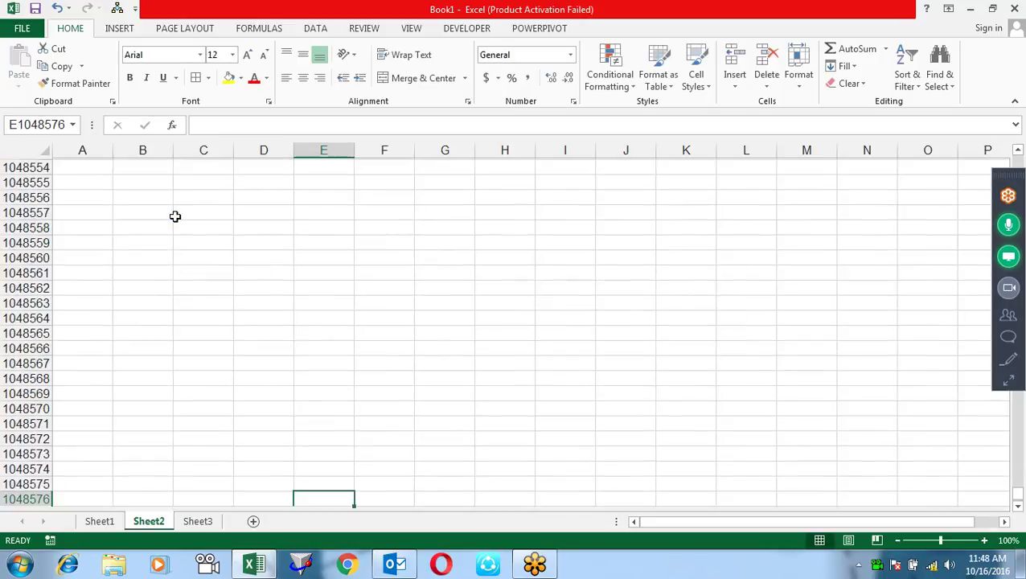
pyautogui.hotkey('ctrl', 'Up')
pyautogui.press('Down')
pyautogui.hotkey('ctrl', 'd')
pyautogui.press('Down')
pyautogui.hotkey('ctrl', 'd')
pyautogui.press('Up')
# Set the E4:E8 bars in the Britannic Bold font.
pyautogui.hotkey('ctrl', 'Up')
pyautogui.hotkey('ctrl', 'Up')
pyautogui.press('Down')
pyautogui.press('Down')
pyautogui.press('Down')
pyautogui.press('Down')
pyautogui.press('Up')
pyautogui.hotkey('ctrl', 'shift', 'Down')
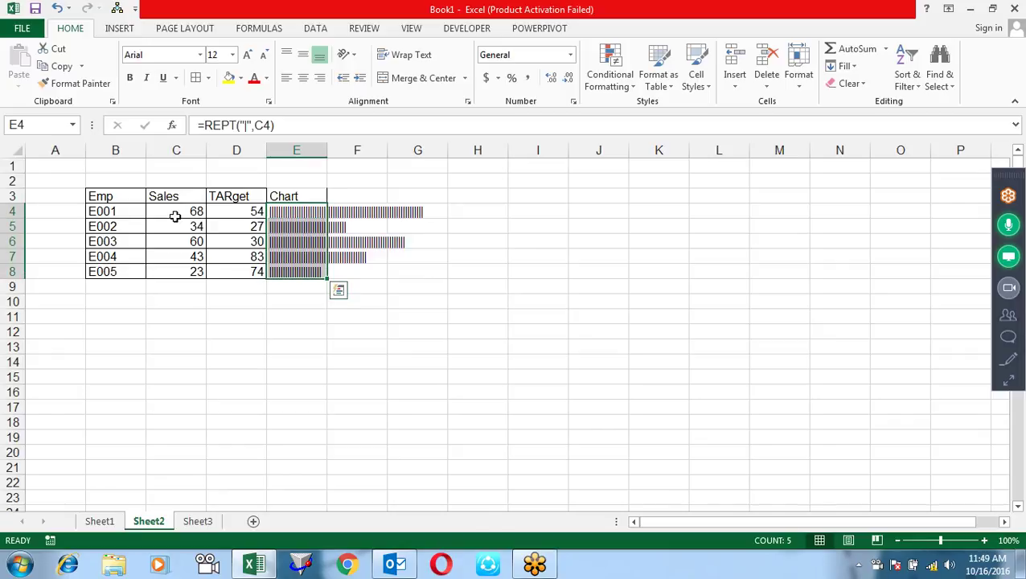
pyautogui.click(161, 55)
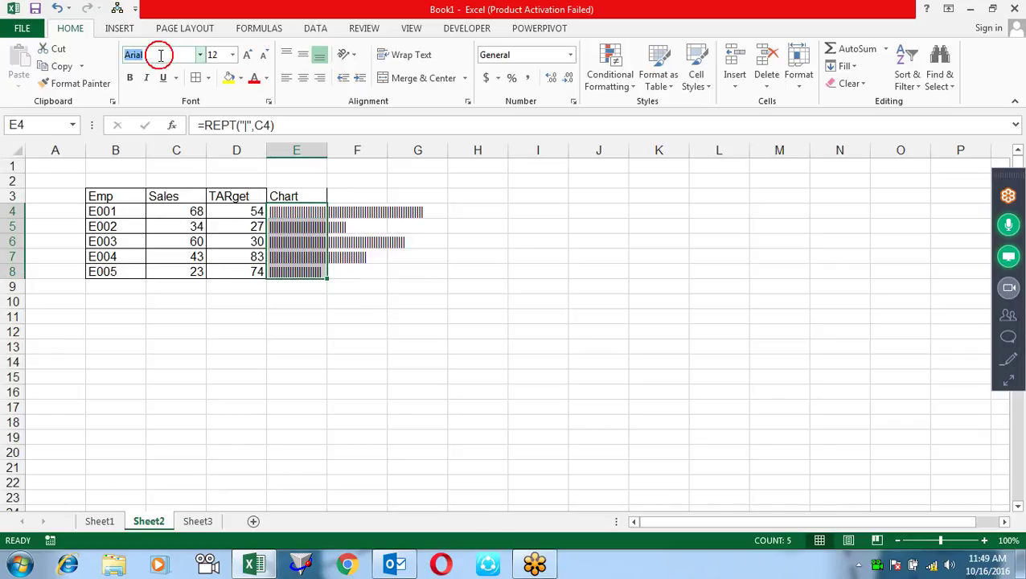
pyautogui.write('Britannic Bold')
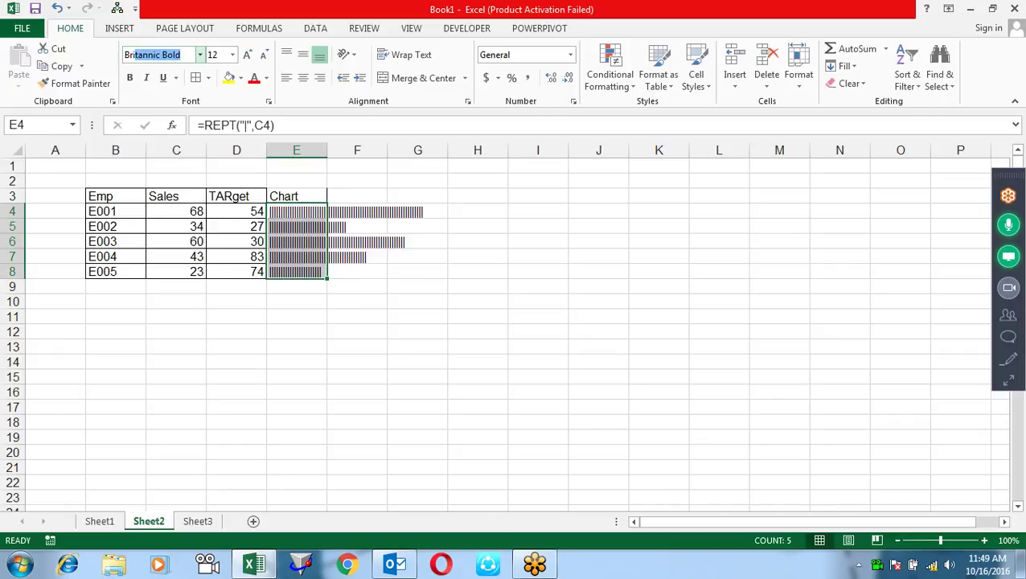
pyautogui.press('Return')
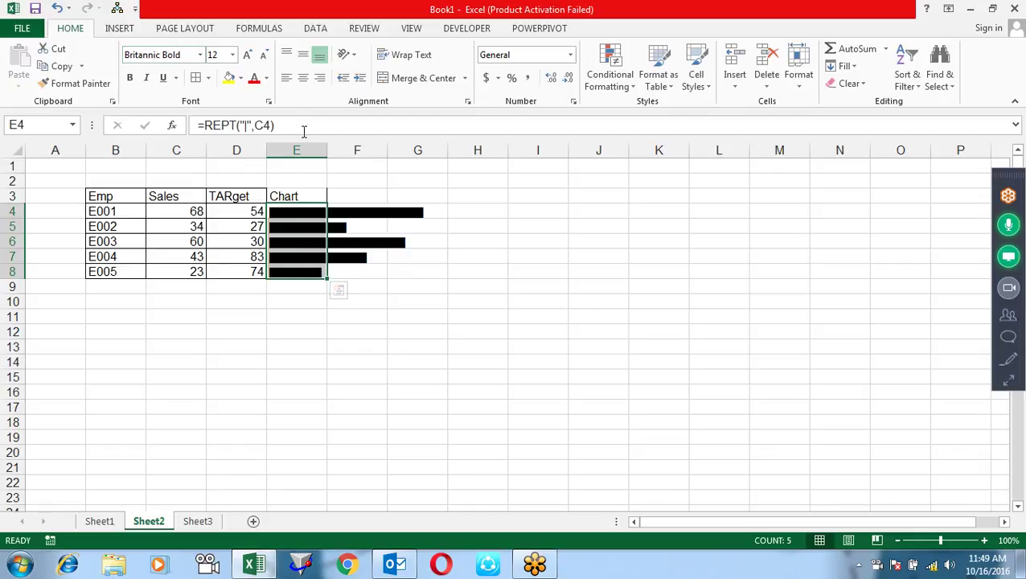
# Colour the E4:E8 bars dark blue.
pyautogui.click(266, 78)
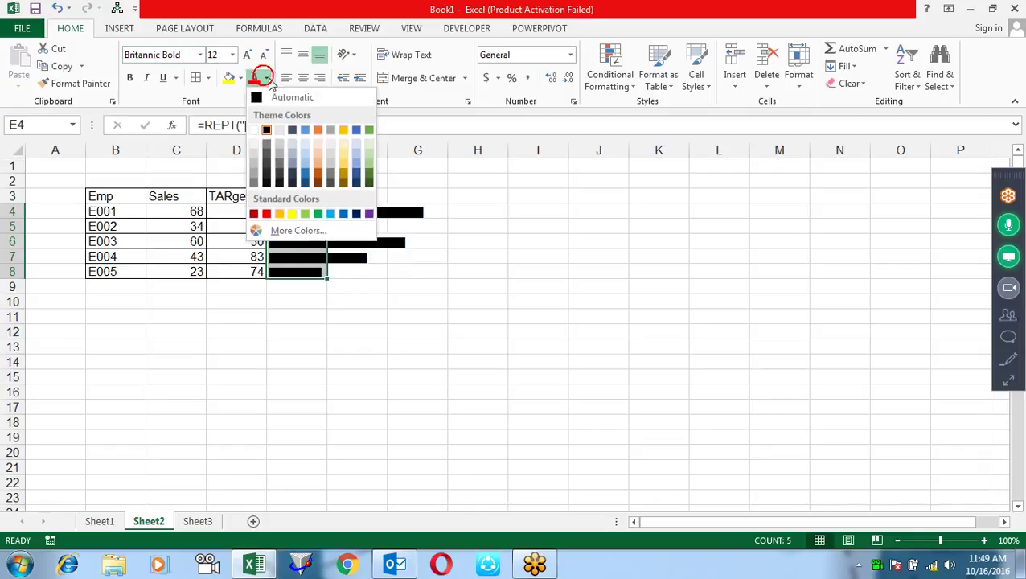
pyautogui.click(304, 177)
pyautogui.click(557, 292)
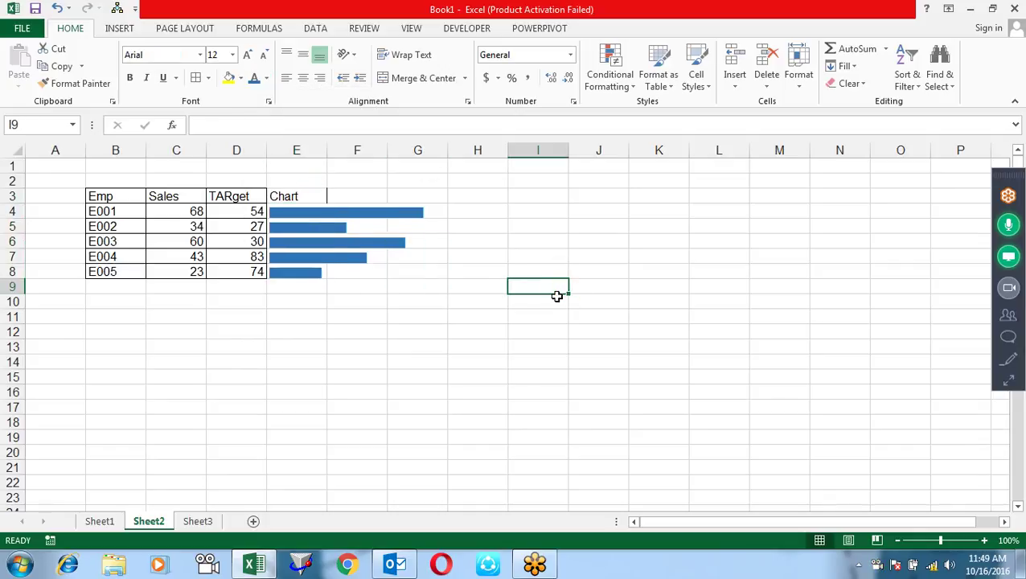
# Change E4 to =REPT("|",C4)&C4 and fill it down to E8.
pyautogui.click(295, 210)
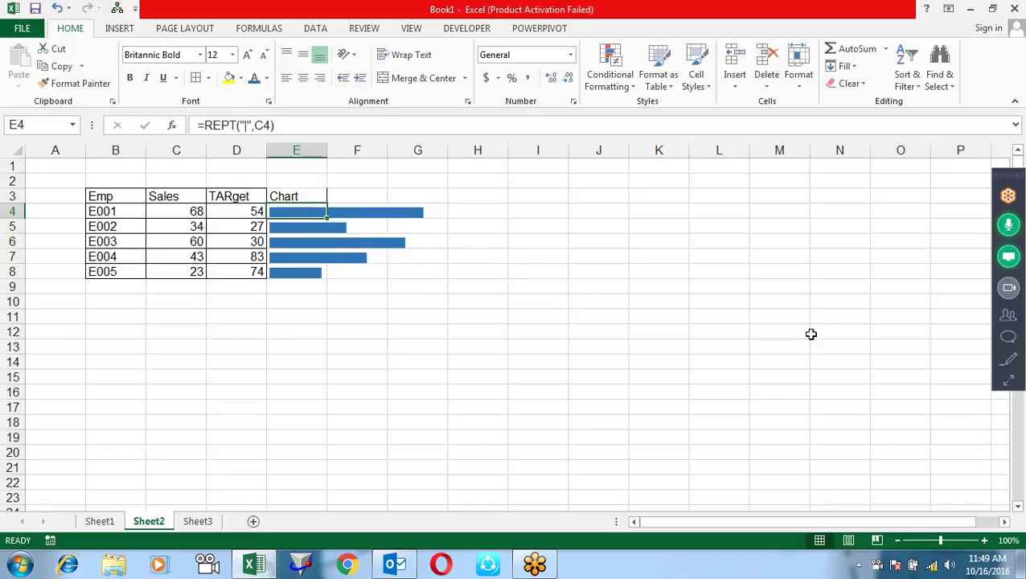
pyautogui.press('F2')
pyautogui.write('&')
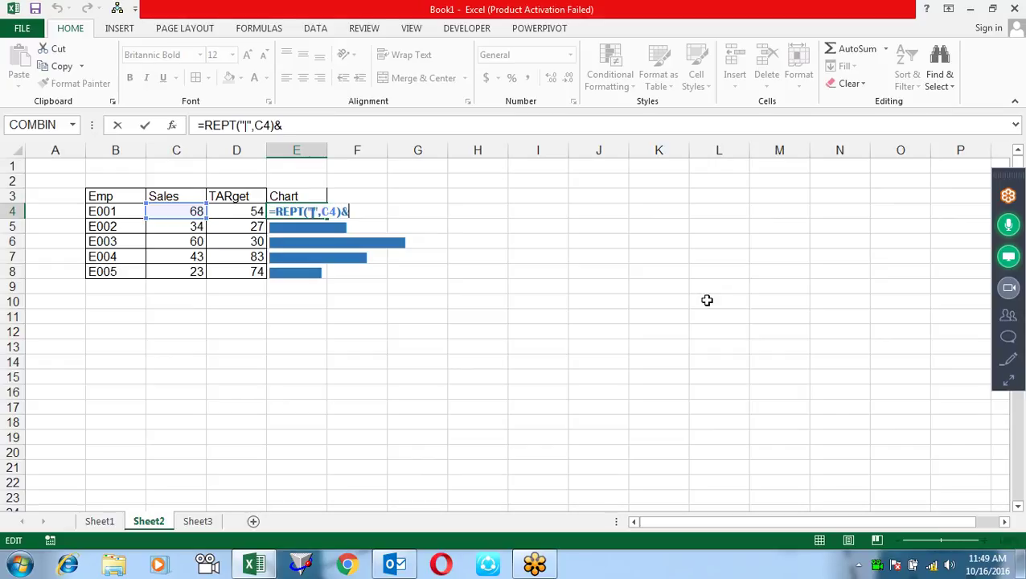
pyautogui.click(194, 209)
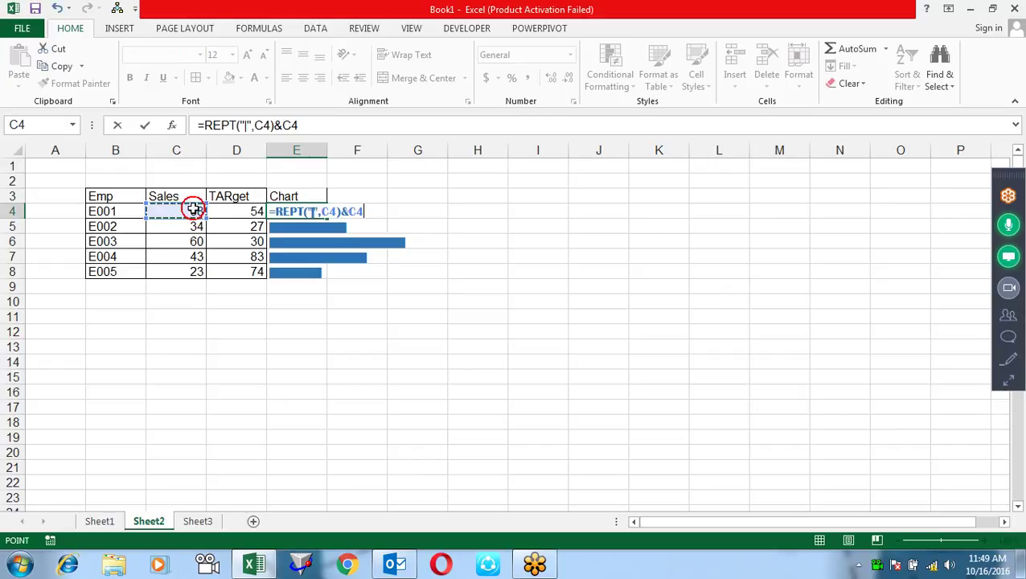
pyautogui.press('Return')
pyautogui.click(316, 210)
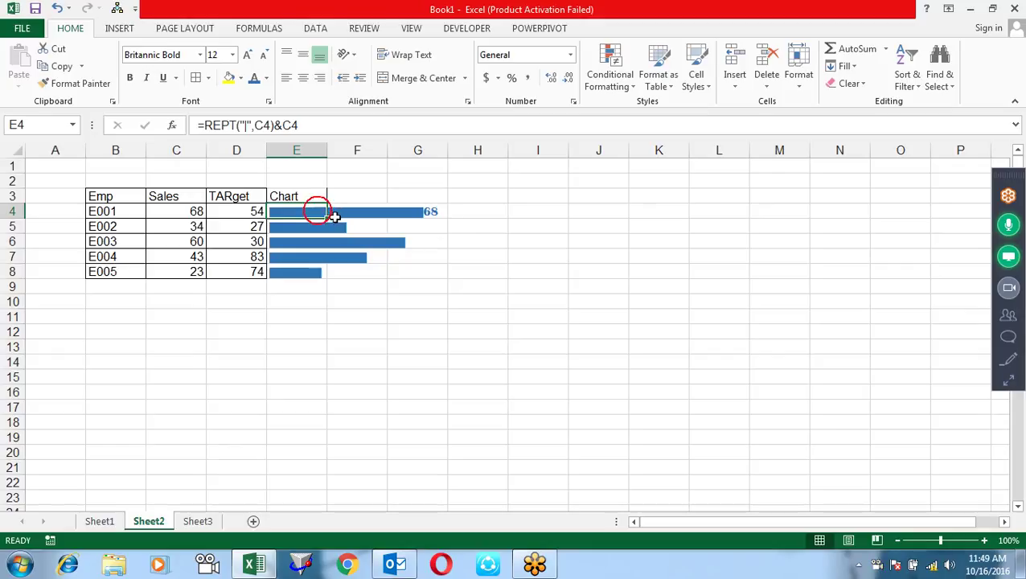
pyautogui.moveTo(328, 218); pyautogui.dragTo(331, 277)
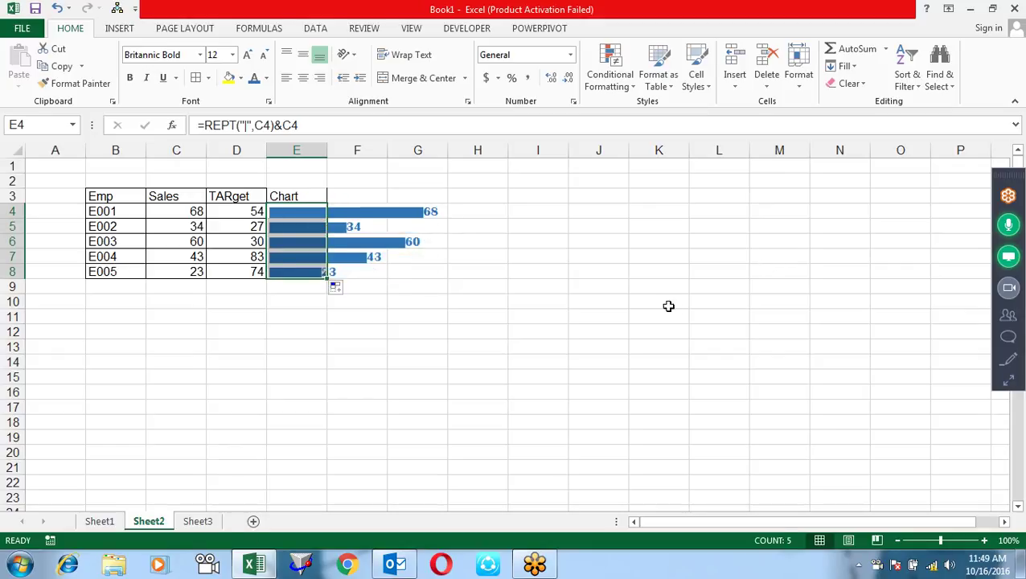
pyautogui.click(376, 300)
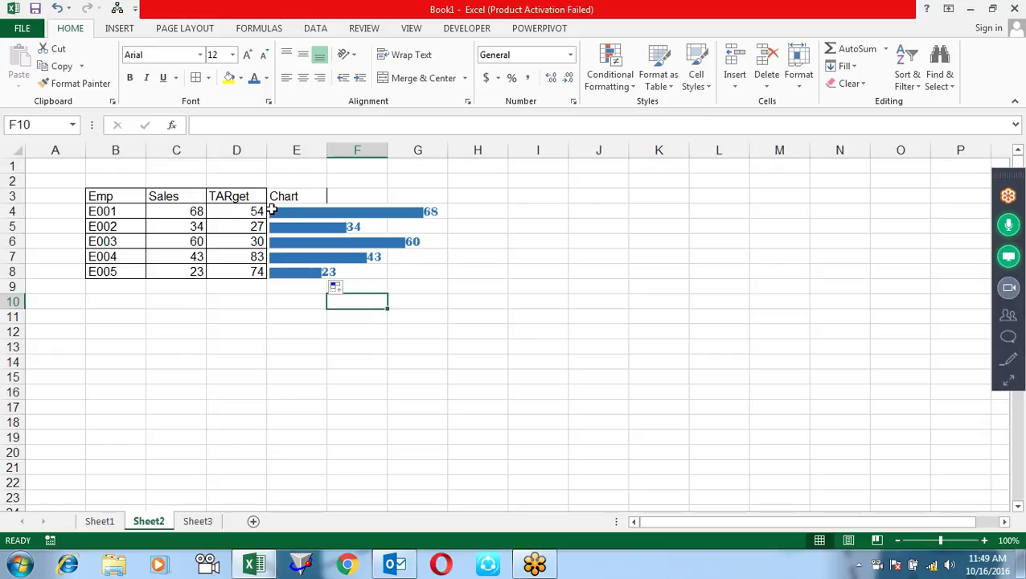
# Leave only a line break in I4, replacing an earlier two-line name entry.
pyautogui.click(542, 214)
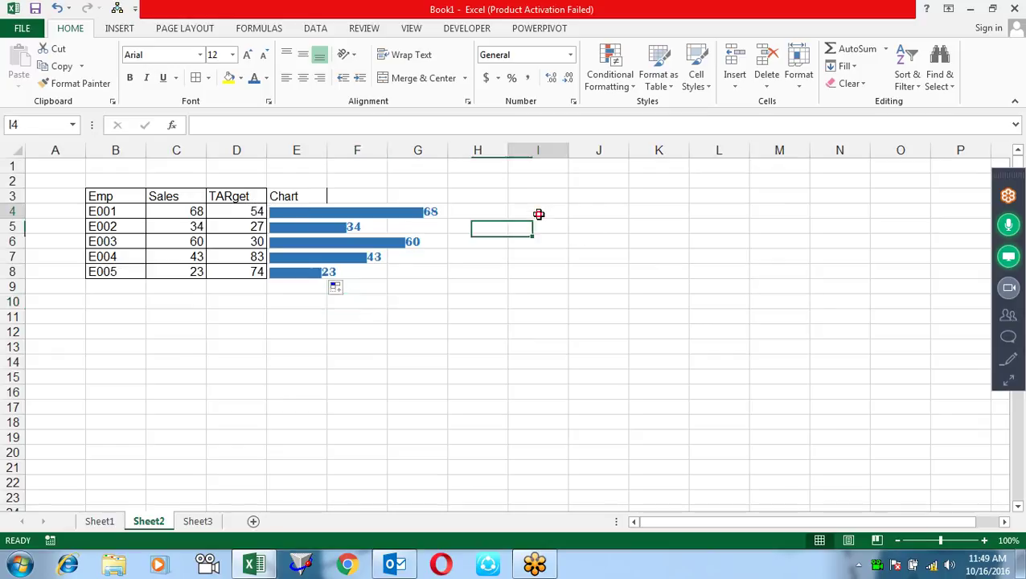
pyautogui.write('sandeep')
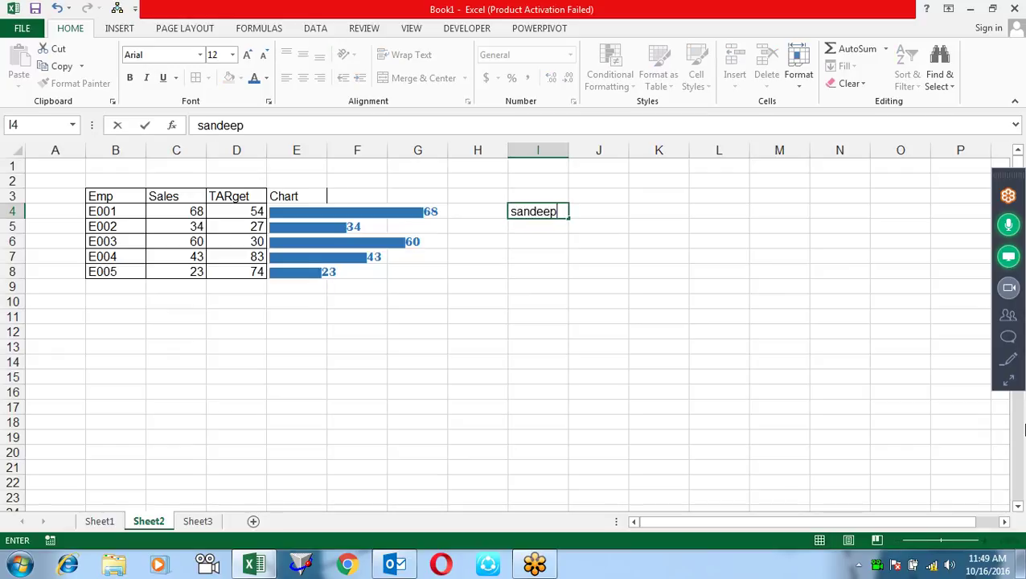
pyautogui.hotkey('alt', 'Return')
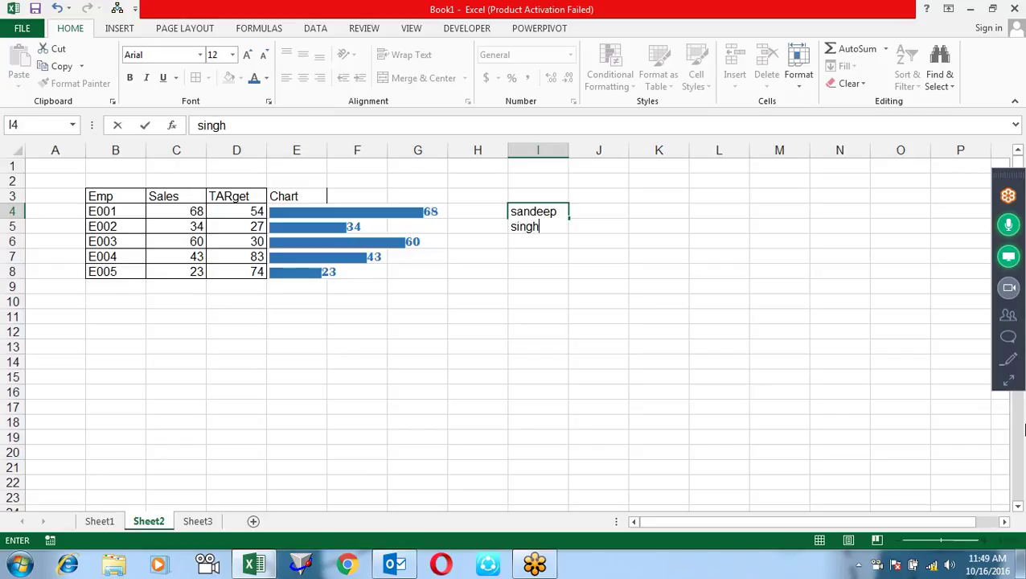
pyautogui.press('Return')
pyautogui.press('Up')
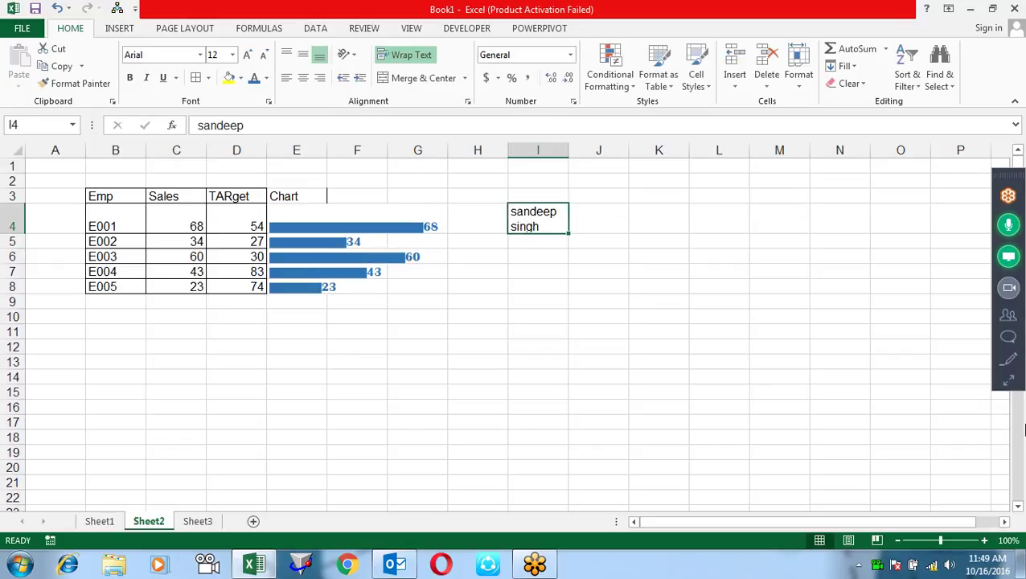
pyautogui.press('Left')
pyautogui.press('Left')
pyautogui.press('Left')
pyautogui.press('Left')
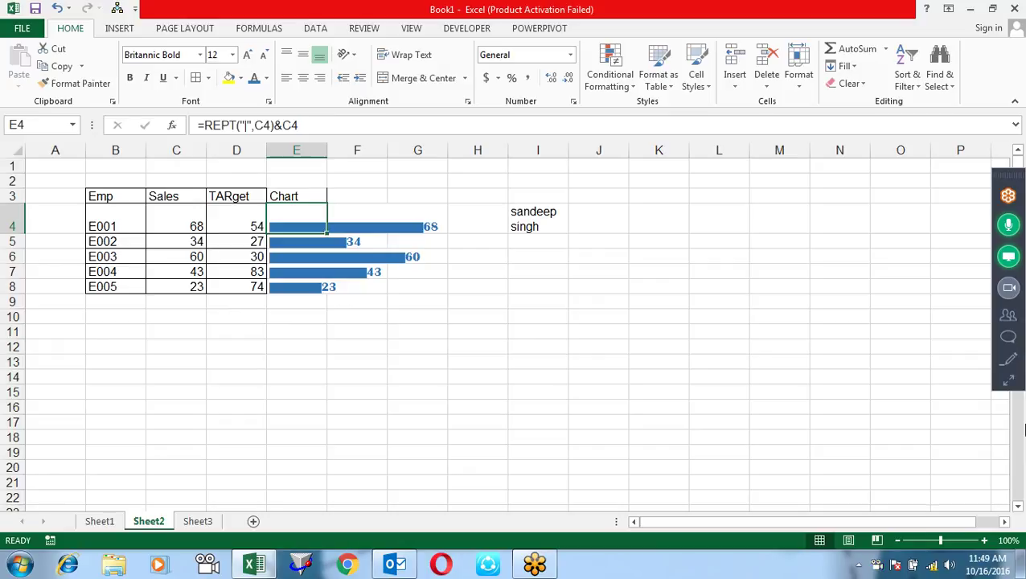
pyautogui.press('Right')
pyautogui.press('Right')
pyautogui.press('Right')
pyautogui.press('Right')
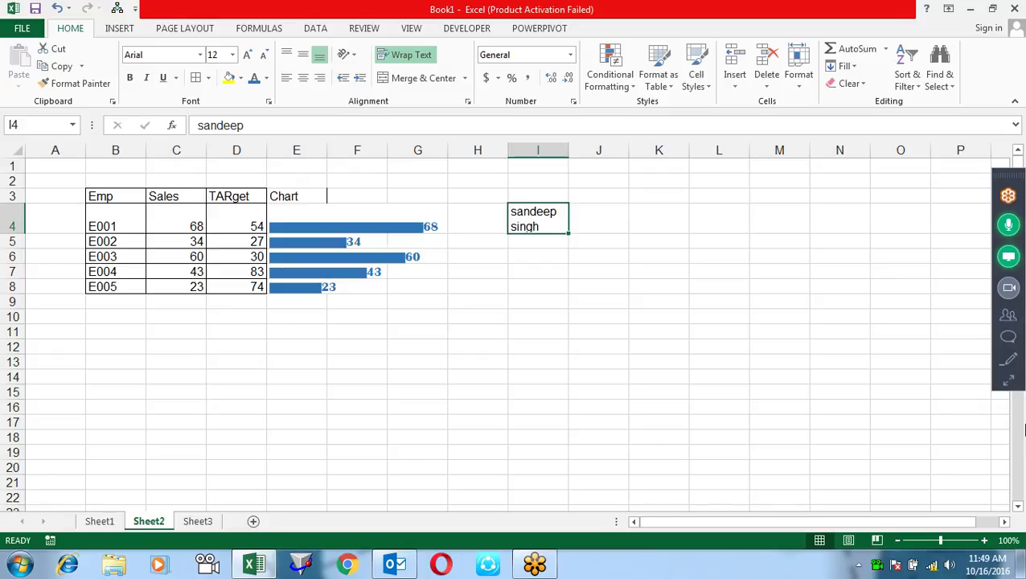
pyautogui.press('Delete')
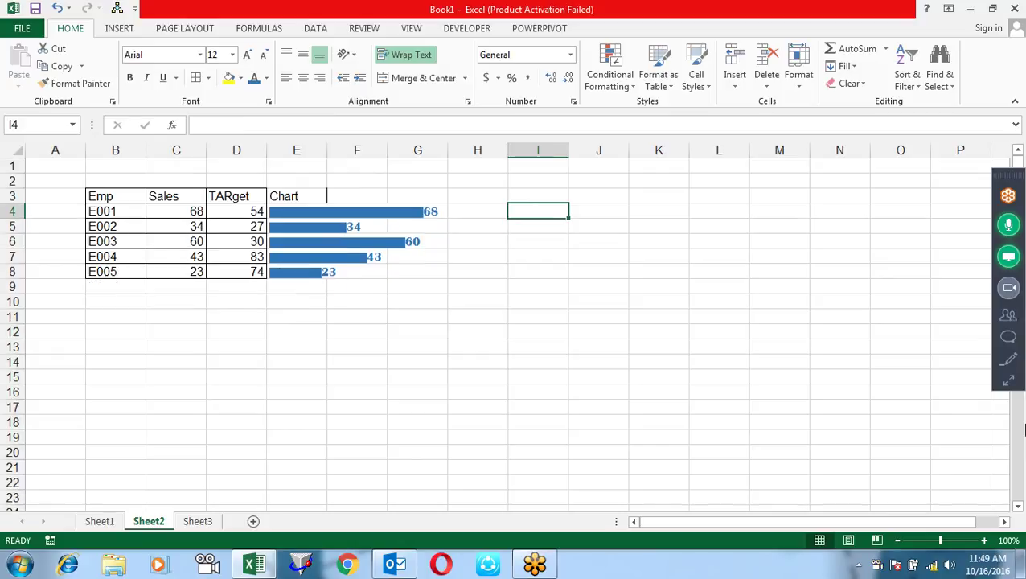
pyautogui.press('F2')
pyautogui.hotkey('alt', 'Return')
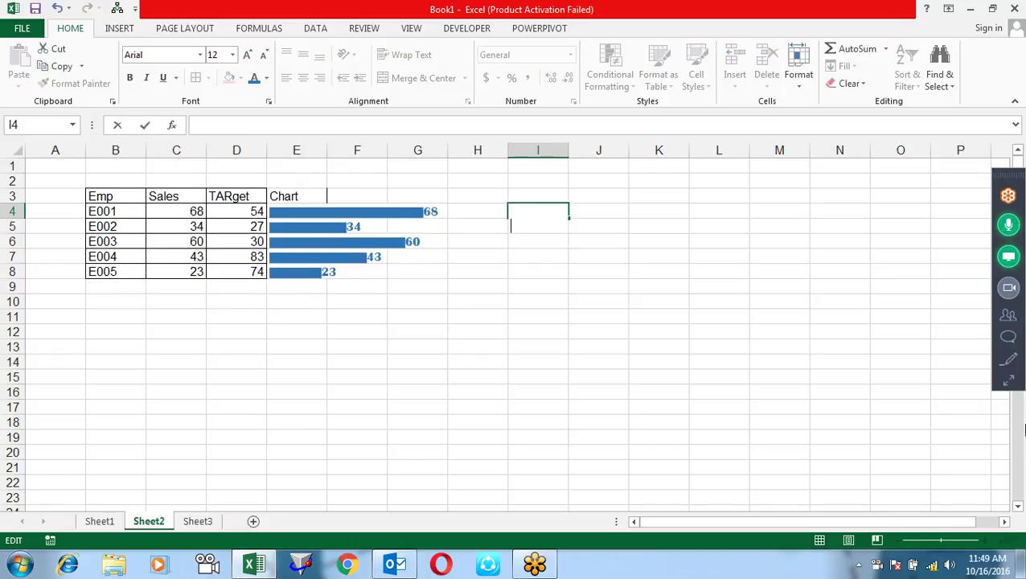
pyautogui.hotkey('ctrl', 'Return')
# Enter =CODE(I4) in J4, which returns 10.
pyautogui.press('Right')
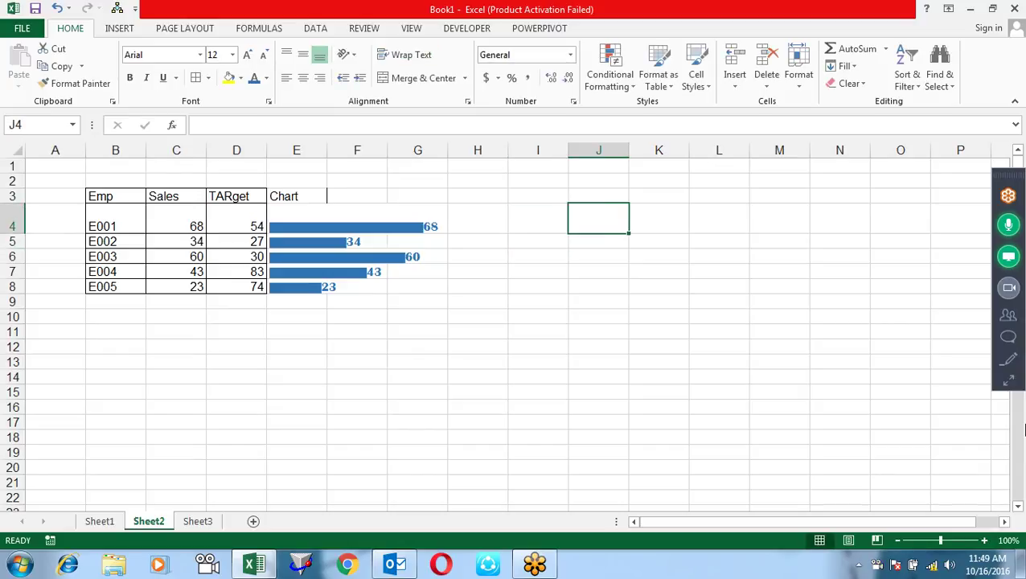
pyautogui.write('=cod')
pyautogui.press('Tab')
pyautogui.press('Left')
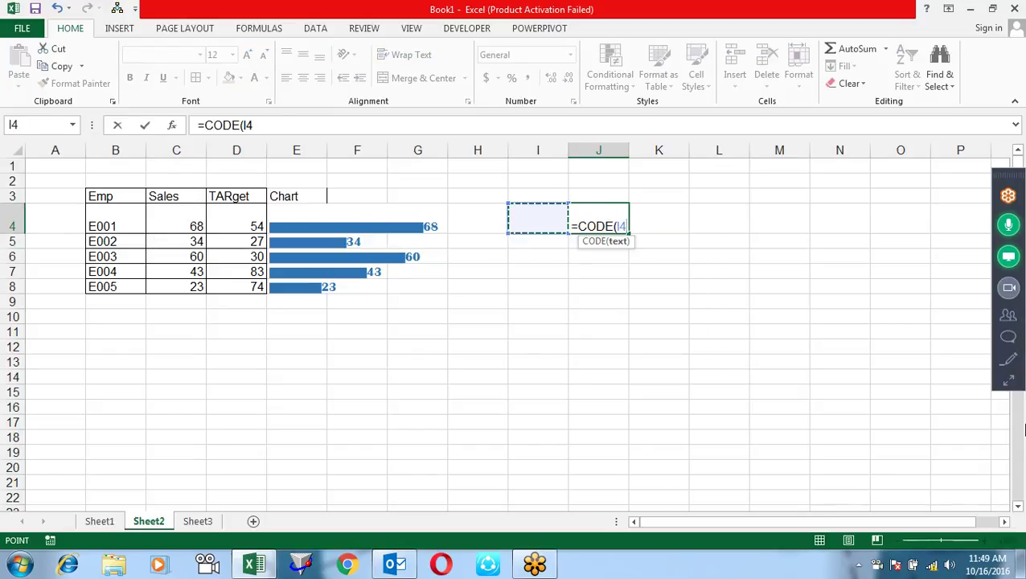
pyautogui.press('Return')
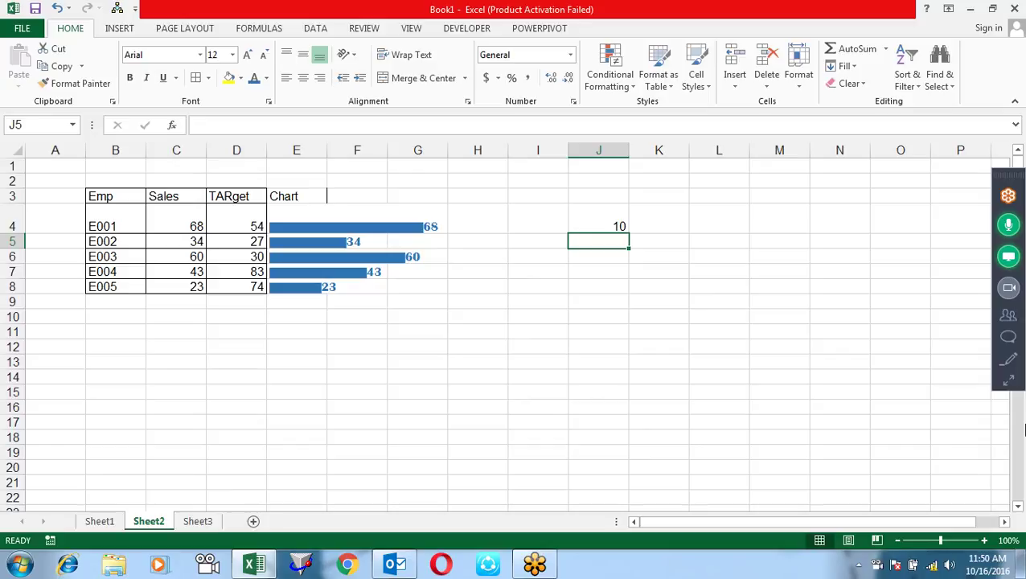
pyautogui.press('Left')
pyautogui.press('Left')
pyautogui.press('Left')
pyautogui.press('Left')
pyautogui.press('Left')
pyautogui.press('Up')
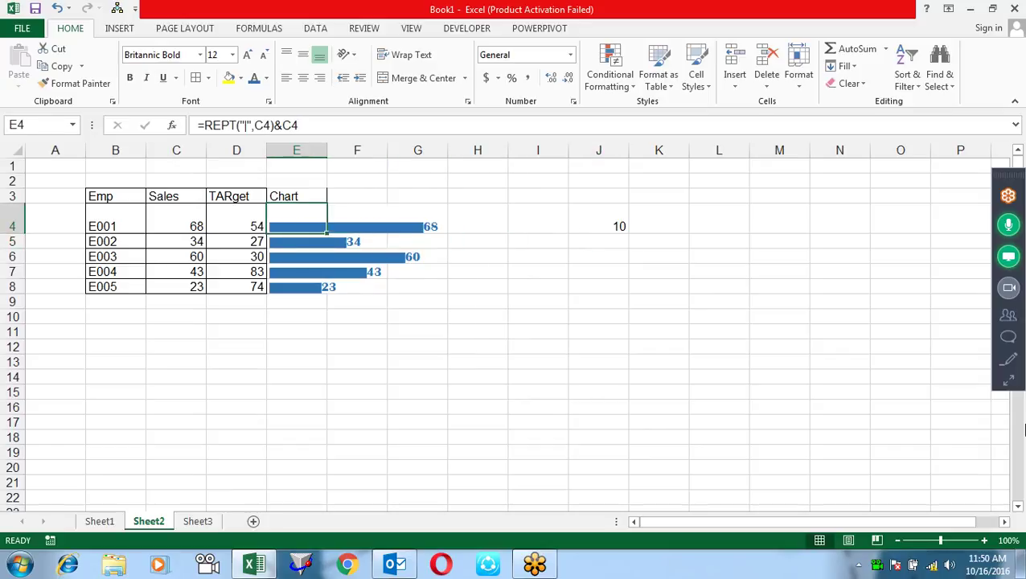
# Append CODE(10) and a pasted second copy of the bar expression to E4's formula.
pyautogui.press('F2')
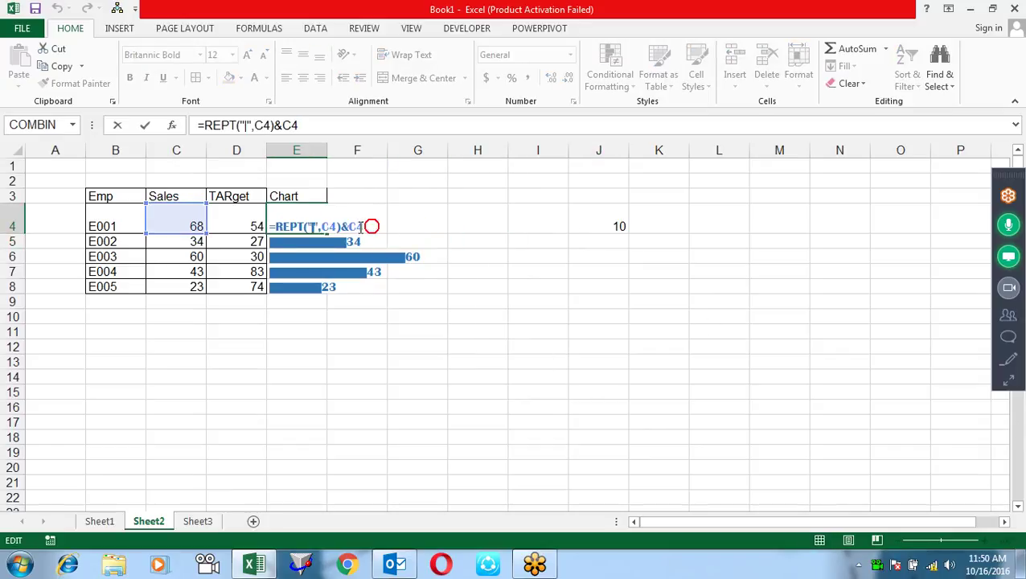
pyautogui.hotkey('shift', 'Left')
pyautogui.hotkey('shift', 'Left')
pyautogui.hotkey('shift', 'Left')
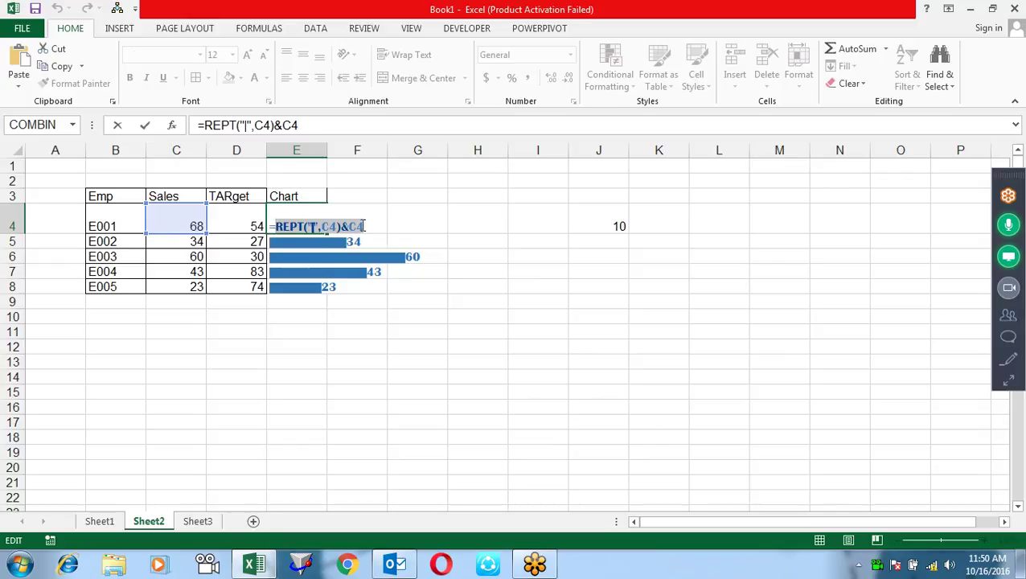
pyautogui.click(378, 223)
pyautogui.write('cod')
pyautogui.press('Tab')
pyautogui.write('10')
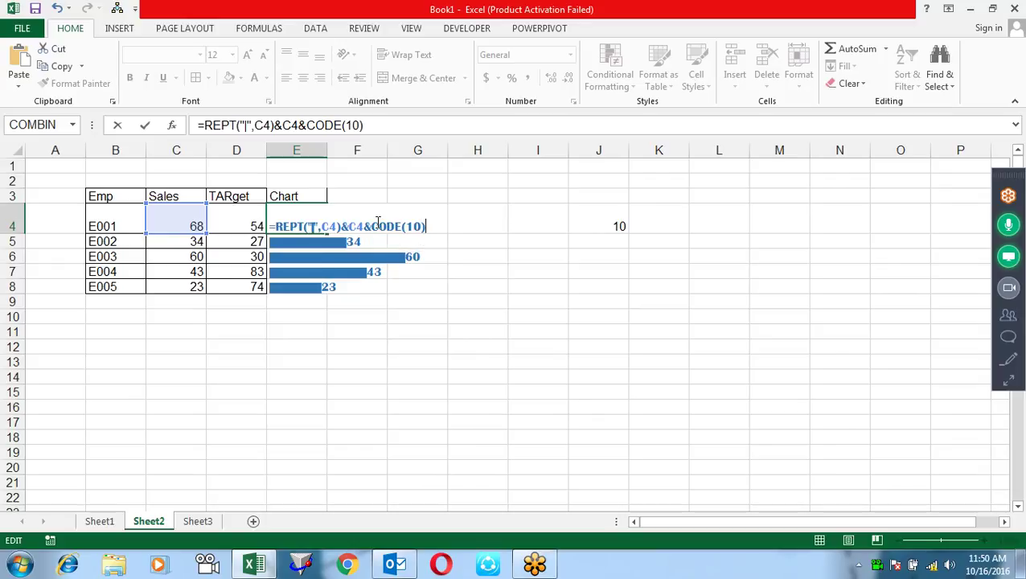
pyautogui.hotkey('ctrl', 'v')
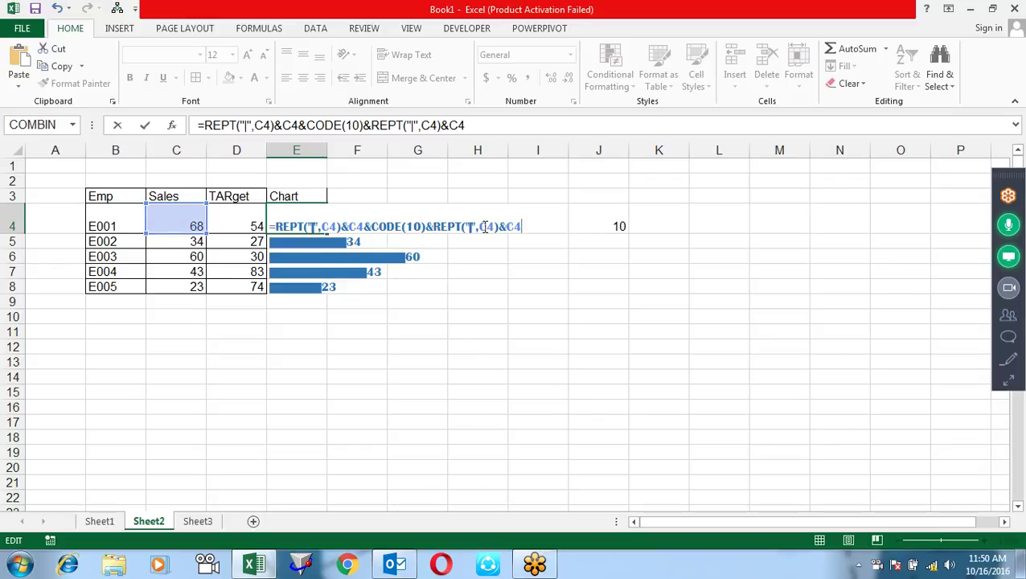
# Point the second bar and its label at the Target value D4 and commit.
pyautogui.click(485, 227)
pyautogui.press('BackSpace')
pyautogui.write('d')
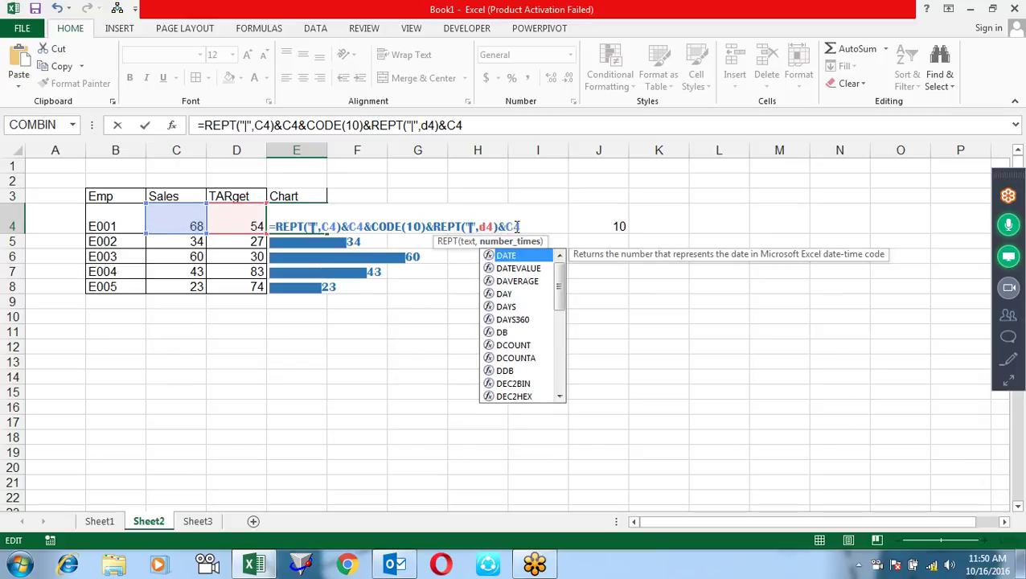
pyautogui.click(516, 227)
pyautogui.press('BackSpace')
pyautogui.write('d')
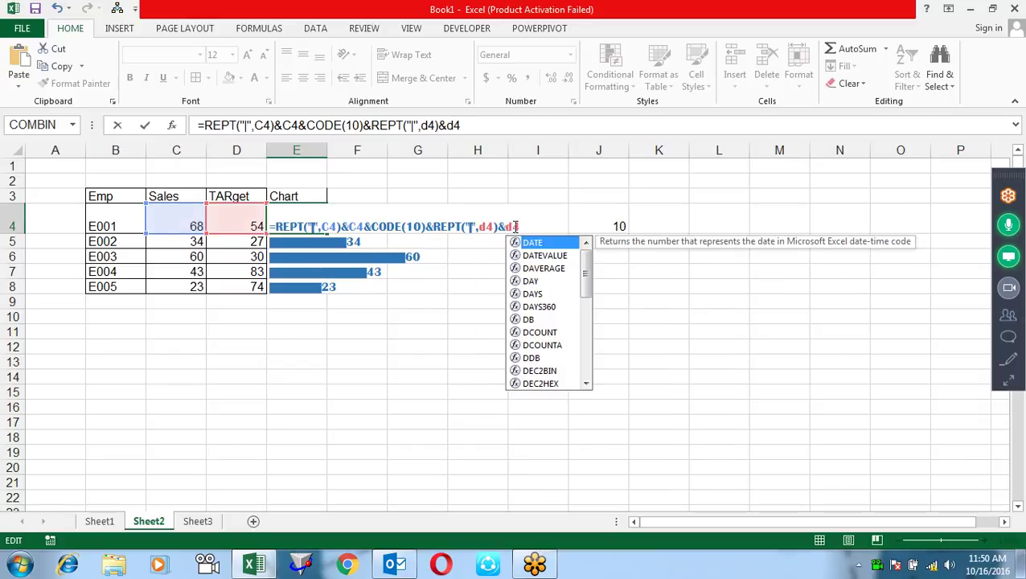
pyautogui.press('Return')
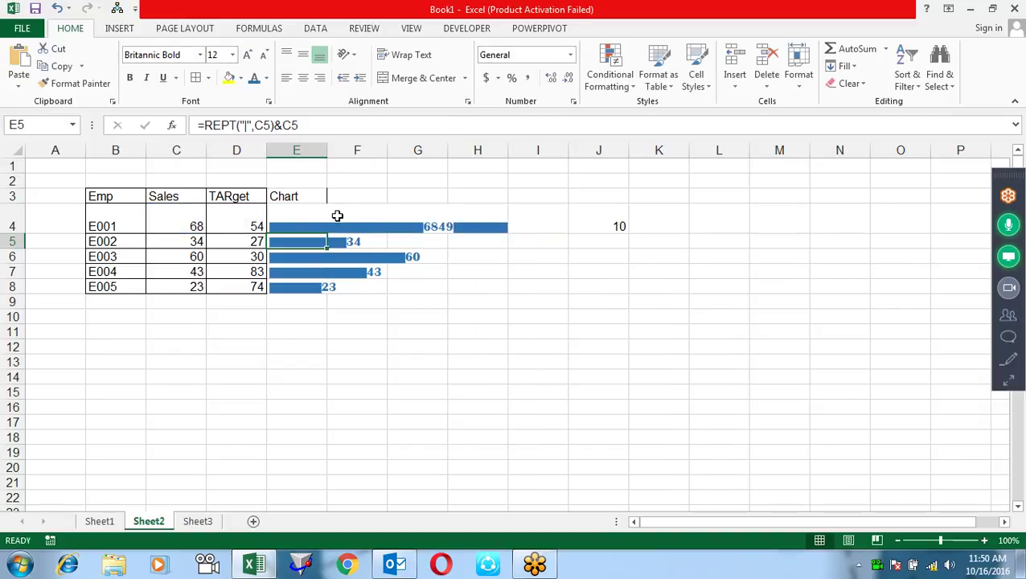
# Copy the formula down to E8 and swap CODE for CHAR before the 10.
pyautogui.click(312, 214)
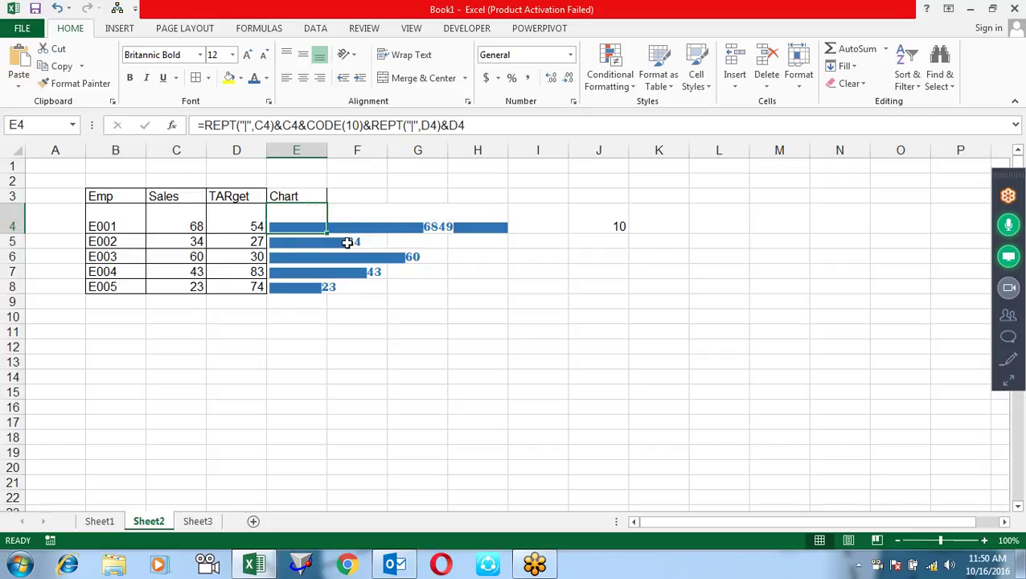
pyautogui.moveTo(326, 231); pyautogui.dragTo(326, 289)
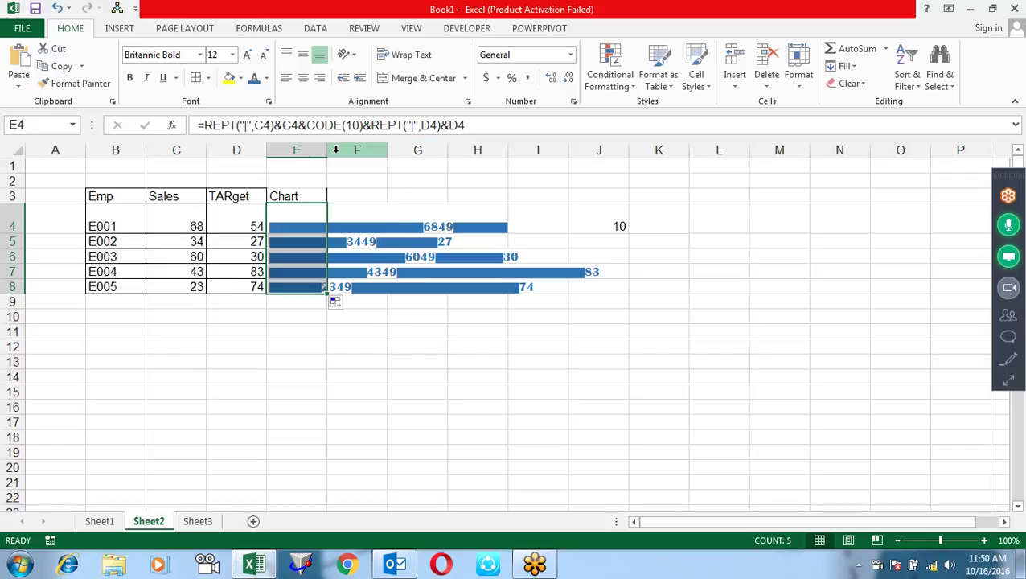
pyautogui.doubleClick(335, 125)
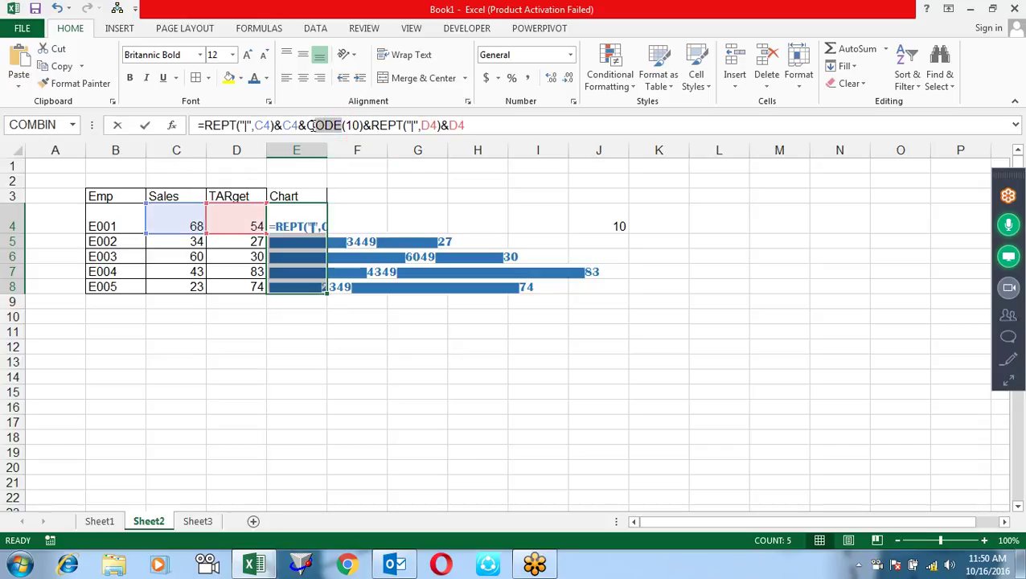
pyautogui.write('CHAR')
pyautogui.press('Return')
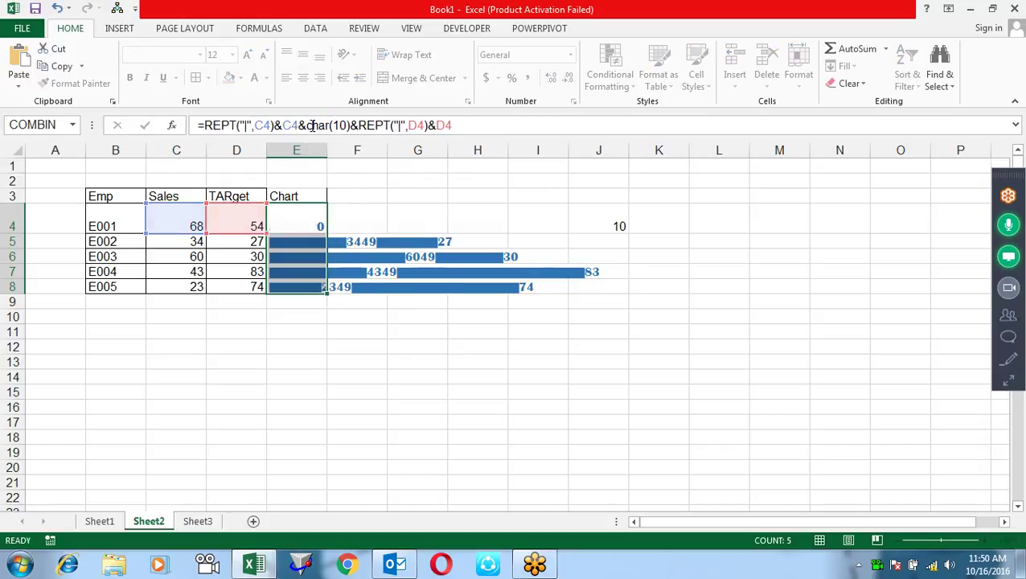
# Fill the corrected two-bar formula from E4 down to E8.
pyautogui.click(319, 210)
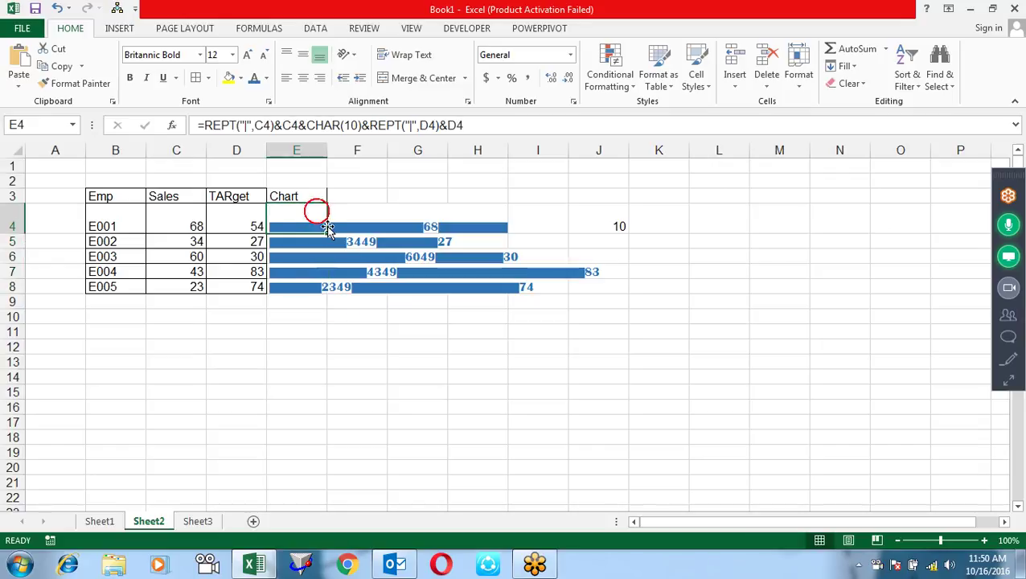
pyautogui.doubleClick(327, 233)
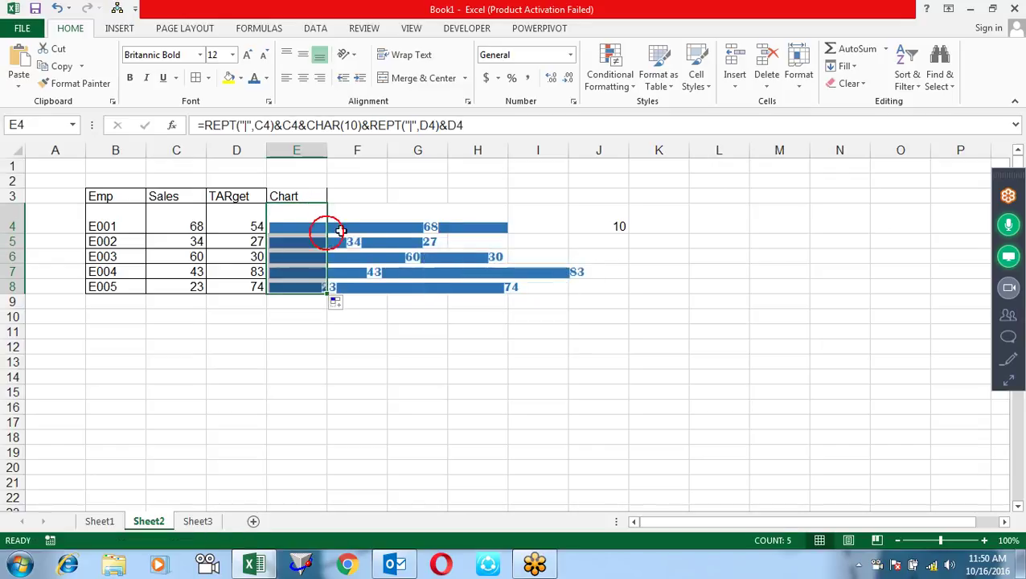
pyautogui.click(578, 336)
pyautogui.click(320, 211)
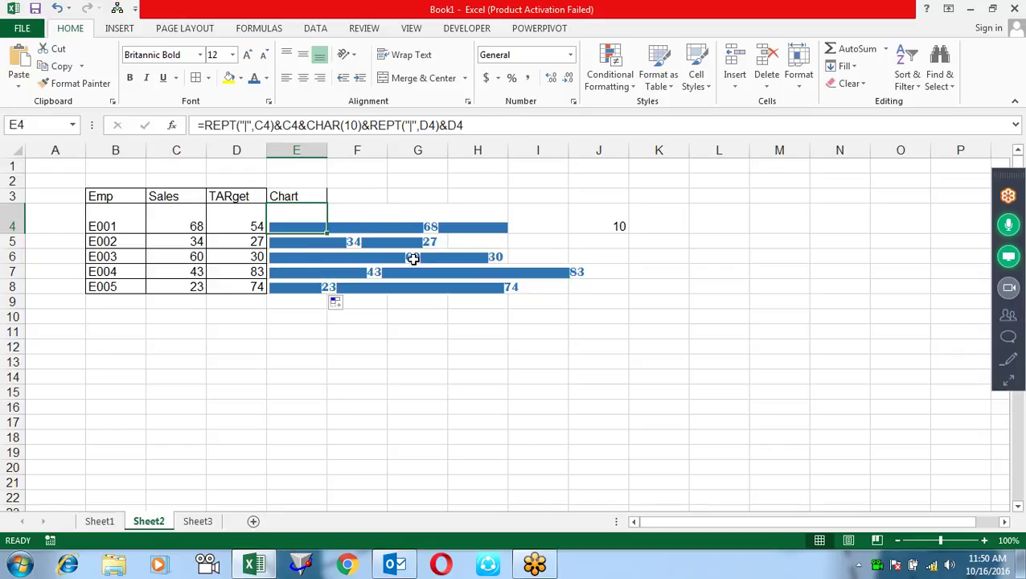
pyautogui.click(439, 336)
pyautogui.moveTo(310, 216); pyautogui.dragTo(362, 258)
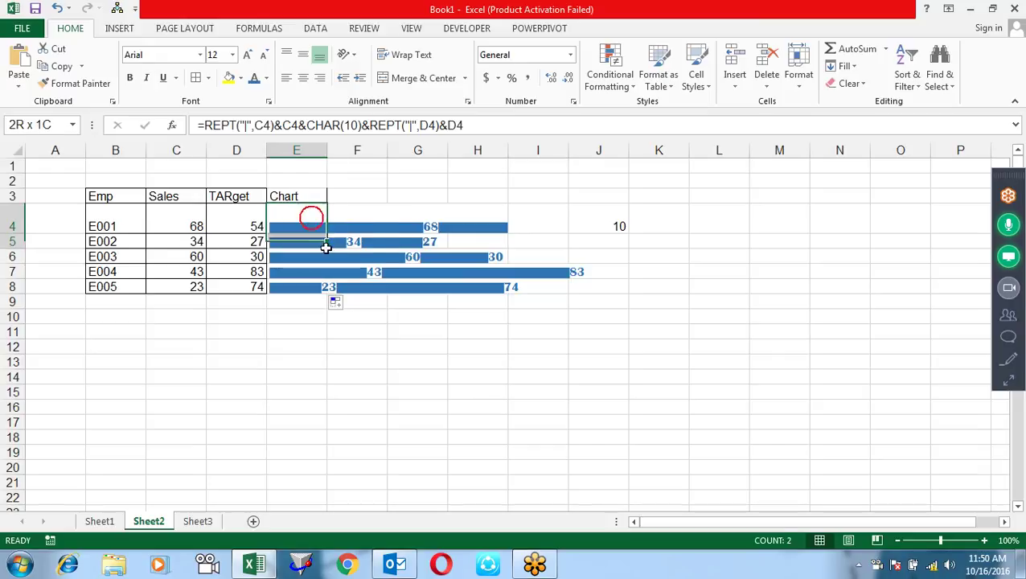
pyautogui.click(653, 233)
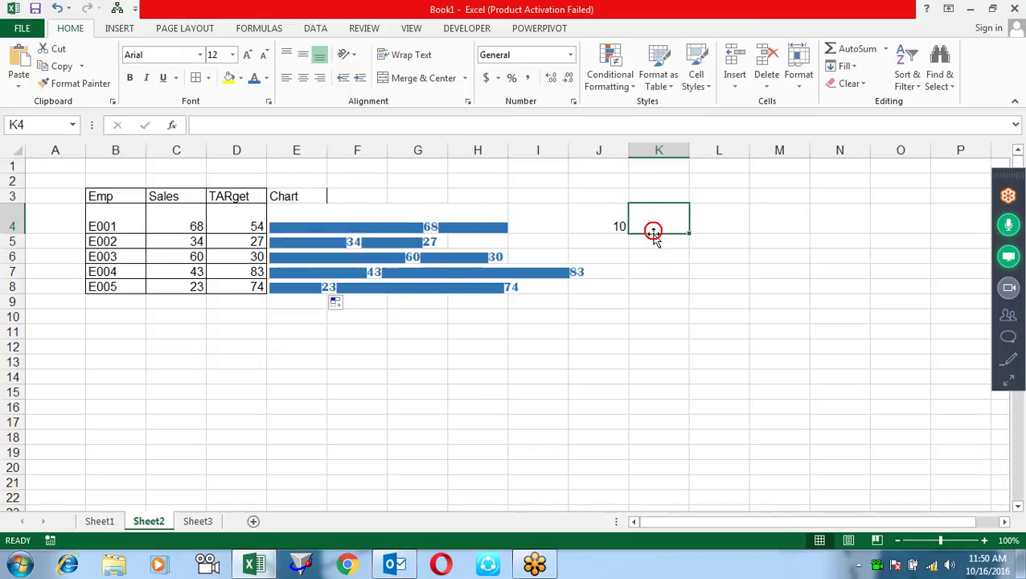
# Turn off Wrap Text in I4 and select the chart cells E4:E8.
pyautogui.click(517, 207)
pyautogui.click(396, 56)
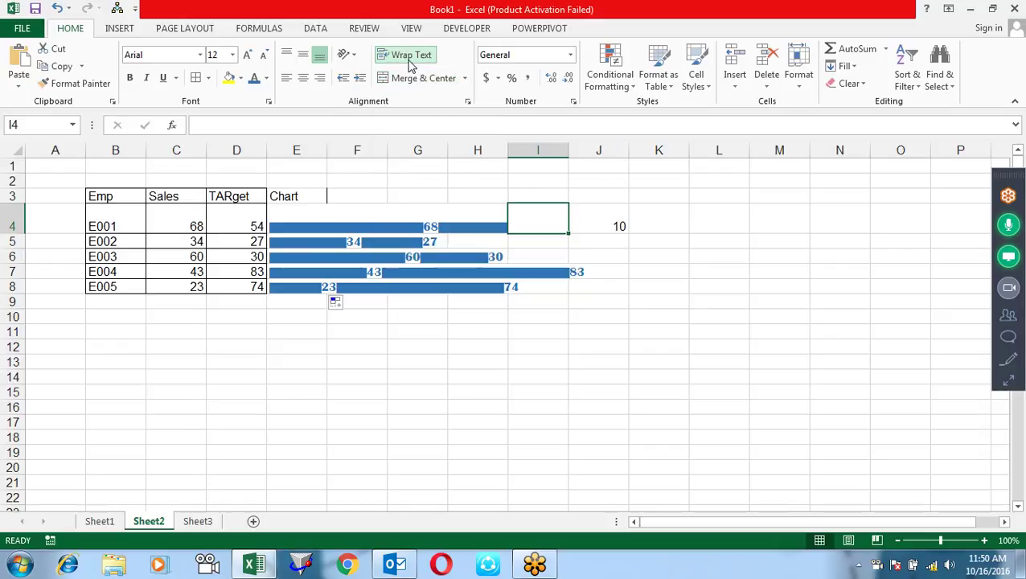
pyautogui.click(407, 56)
pyautogui.click(602, 325)
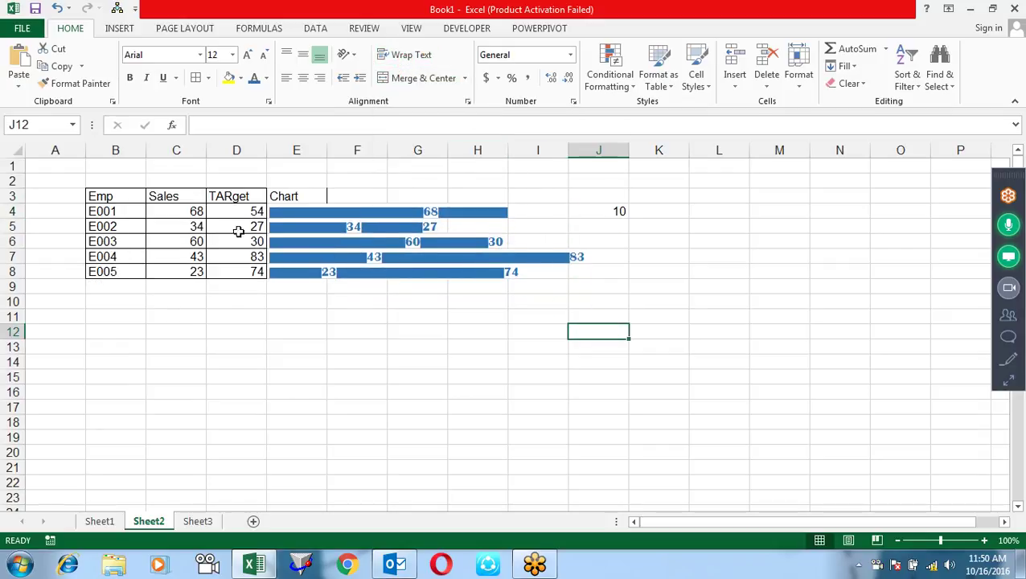
pyautogui.moveTo(289, 211); pyautogui.dragTo(299, 268)
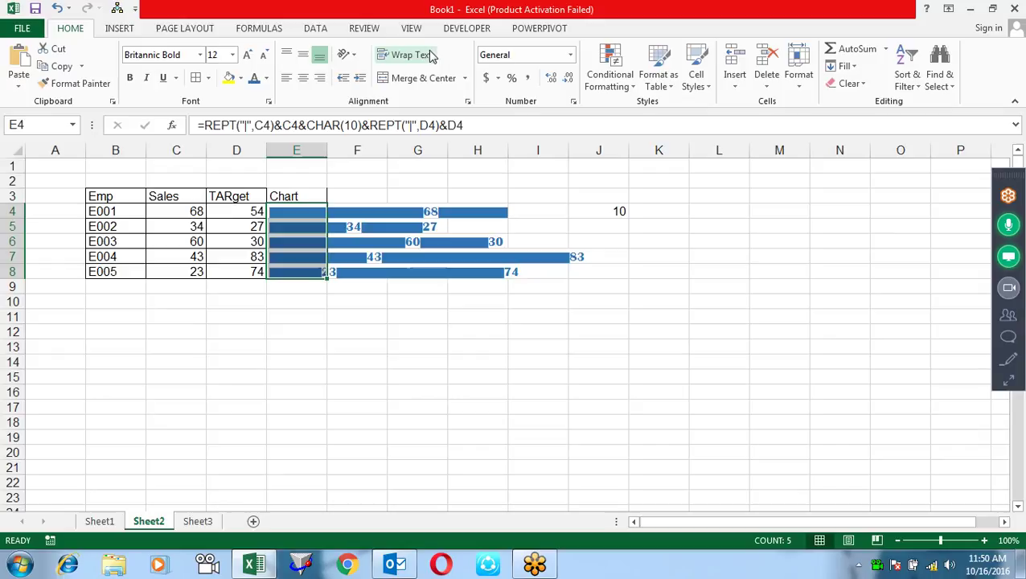
# Wrap text in E4:E8 and widen column E so bars stack vertically.
pyautogui.click(408, 55)
pyautogui.moveTo(327, 153); pyautogui.dragTo(574, 154)
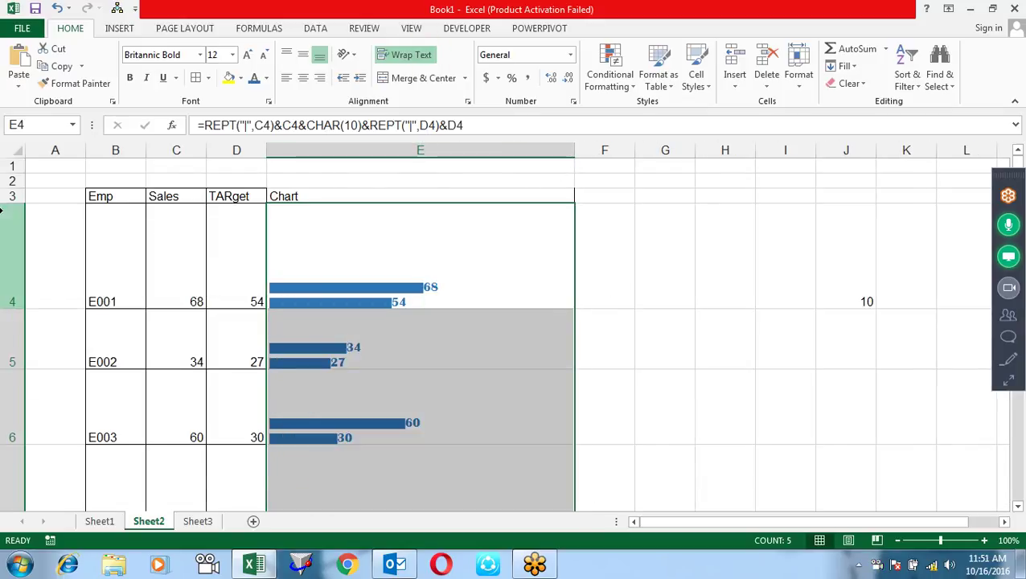
pyautogui.scroll(-2, 187, 237)
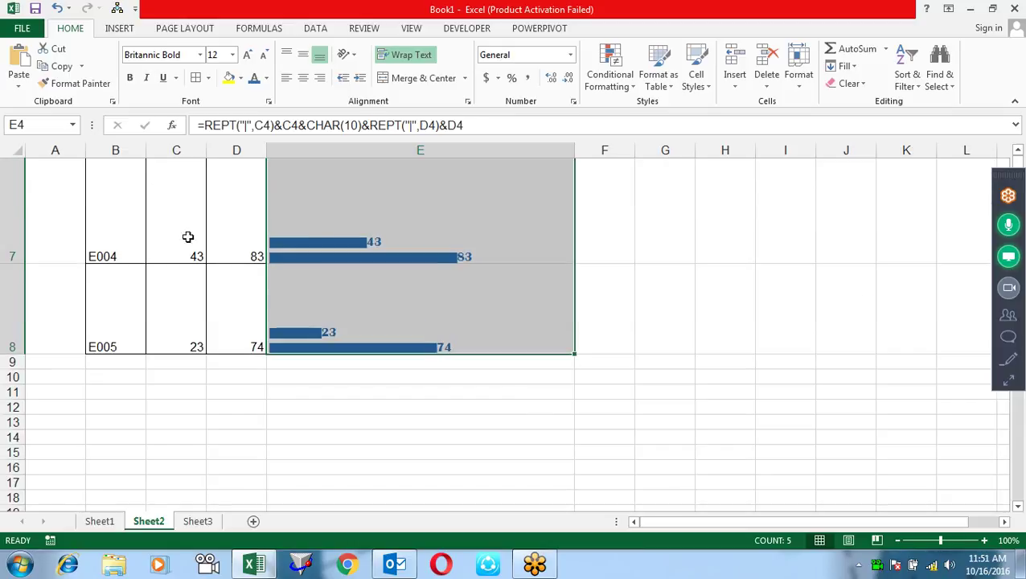
pyautogui.scroll(2, 258, 261)
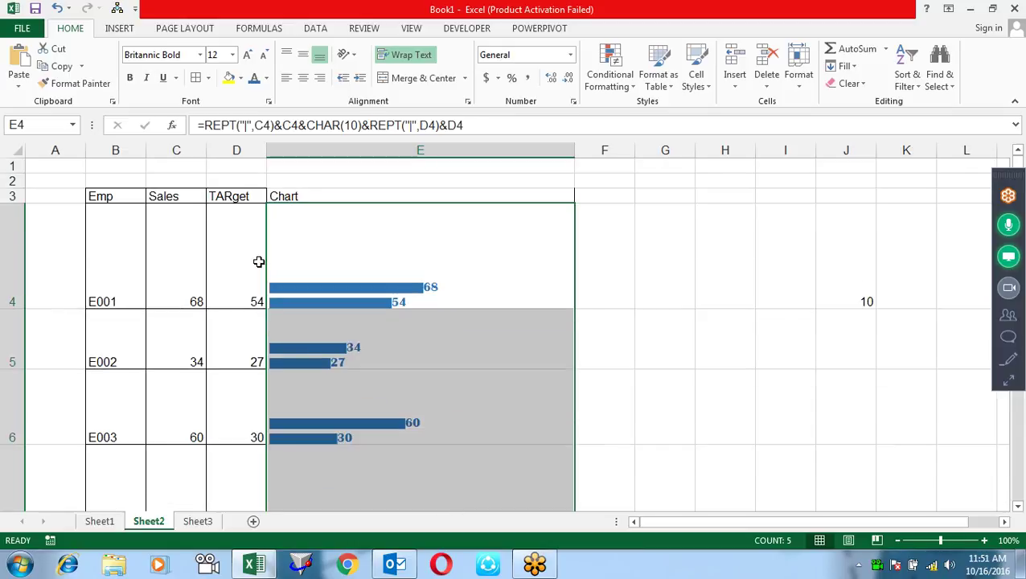
pyautogui.click(448, 272)
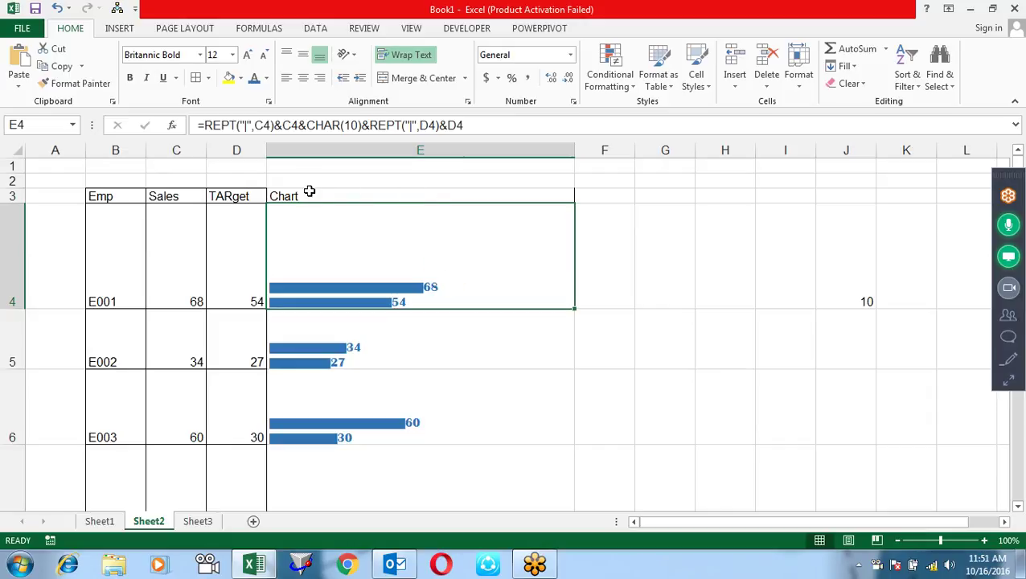
pyautogui.click(268, 122)
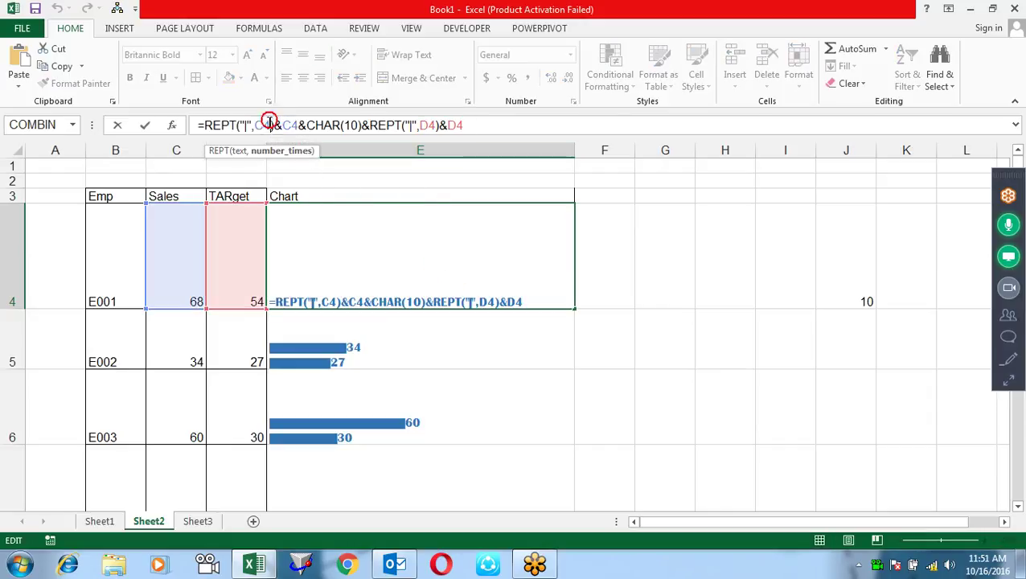
# Scale both bars in E4 to one-fifth (C4/5, D4/5) and fill it through E8.
pyautogui.write('/5')
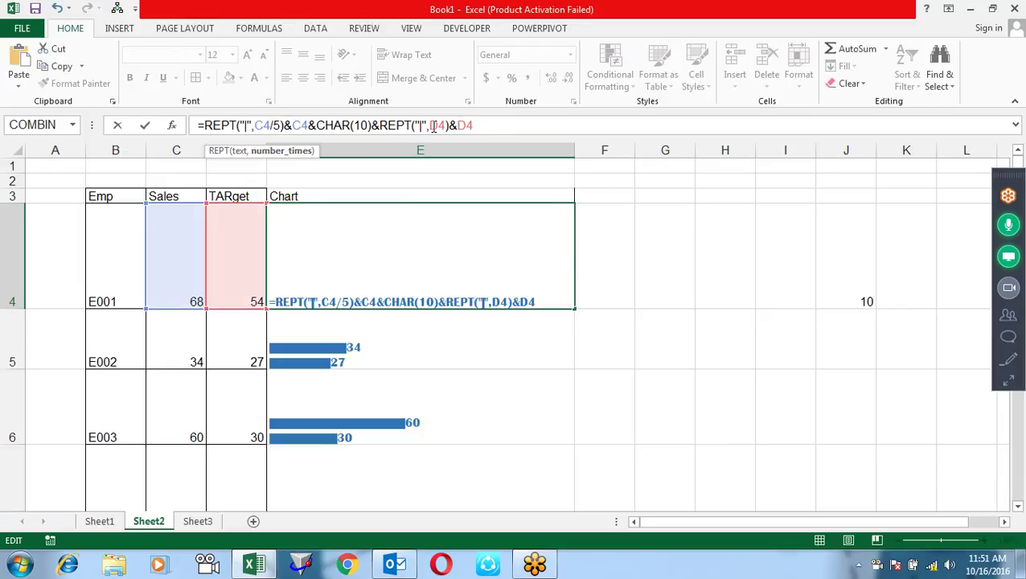
pyautogui.click(444, 126)
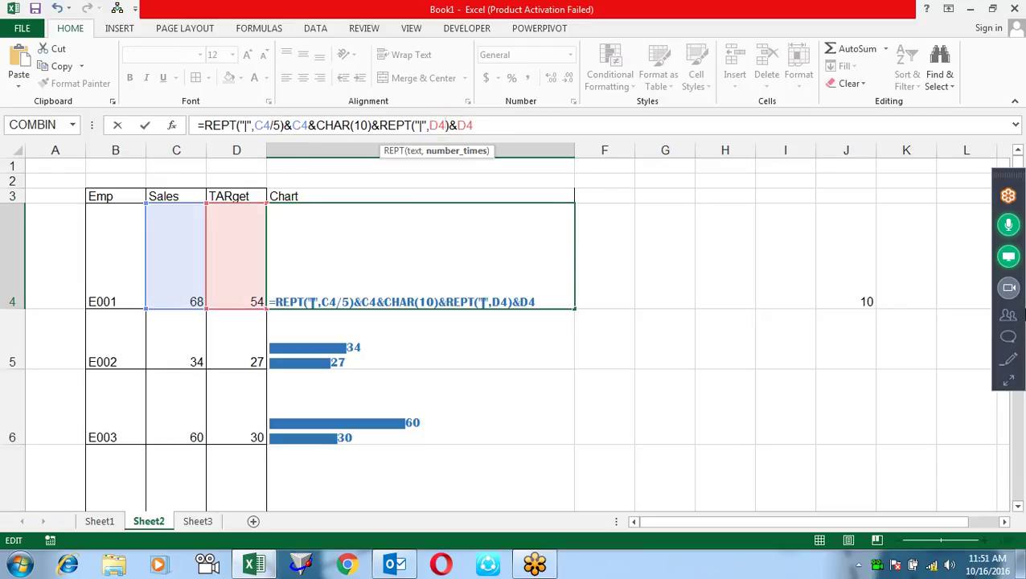
pyautogui.write('/5')
pyautogui.press('Return')
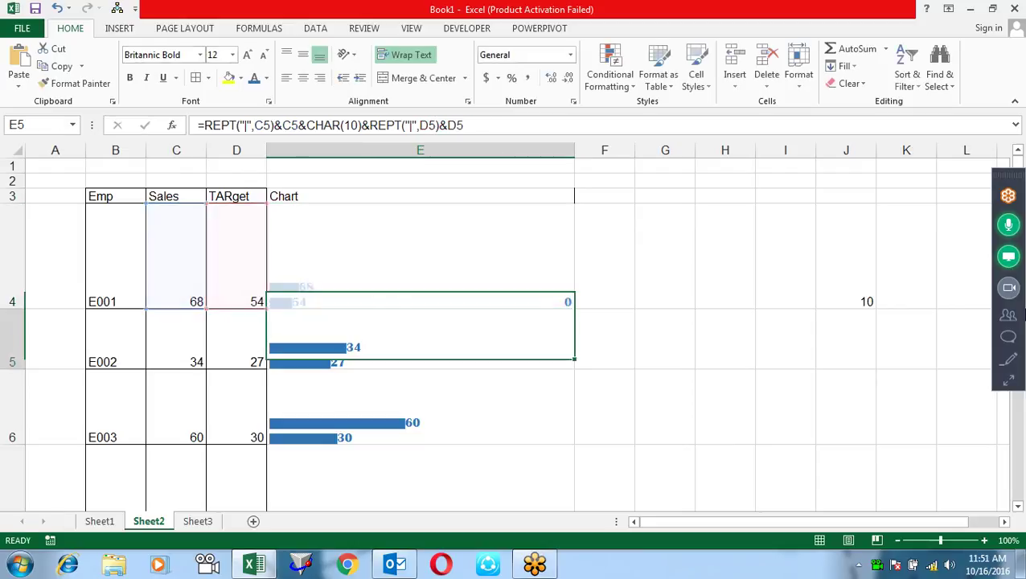
pyautogui.click(480, 267)
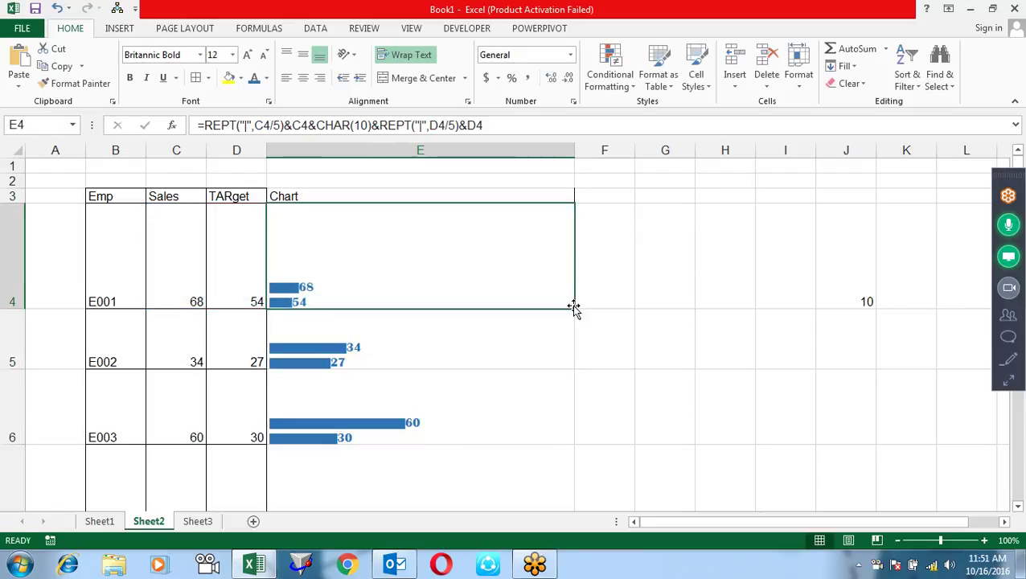
pyautogui.doubleClick(575, 311)
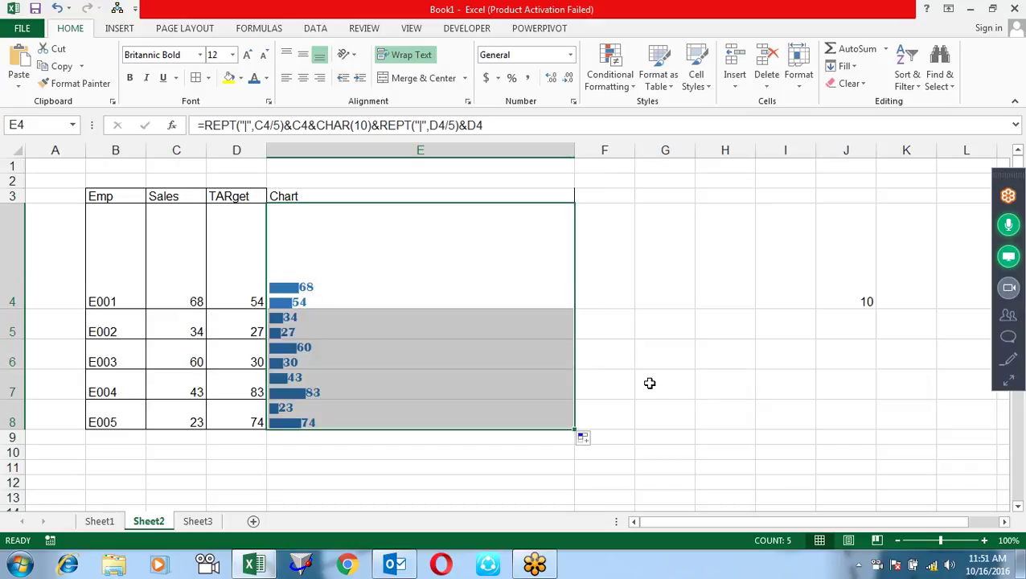
pyautogui.click(651, 383)
pyautogui.moveTo(408, 265); pyautogui.dragTo(380, 426)
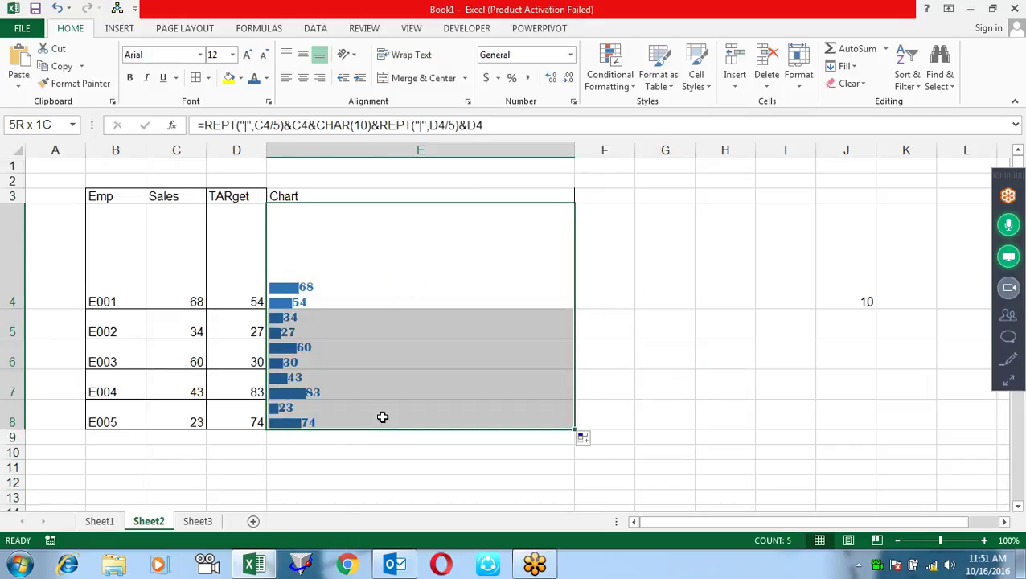
# Rotate the chart cells' text orientation to 90 degrees in Format Cells.
pyautogui.click(574, 100)
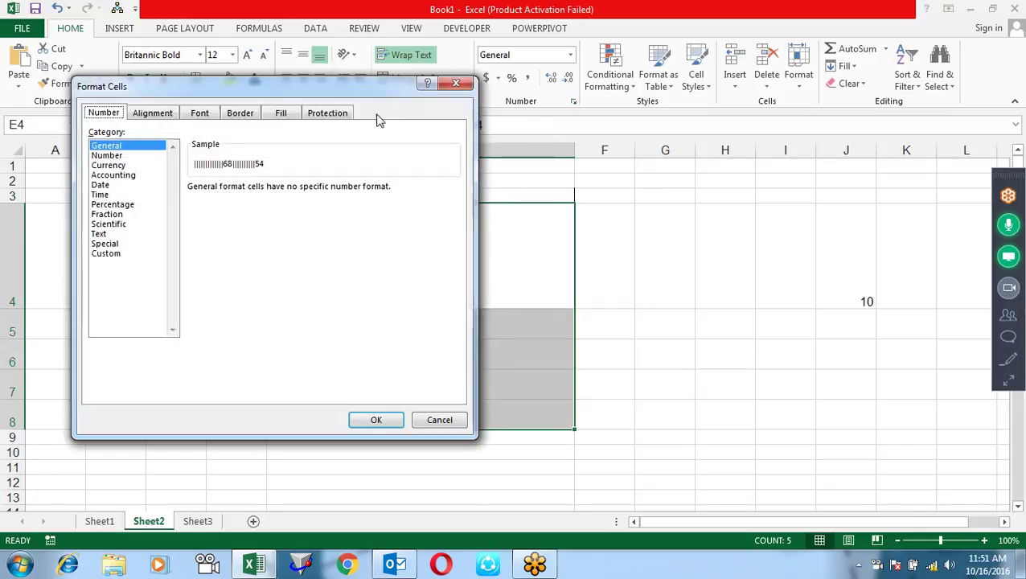
pyautogui.click(165, 113)
pyautogui.moveTo(427, 188); pyautogui.dragTo(402, 152)
pyautogui.click(376, 419)
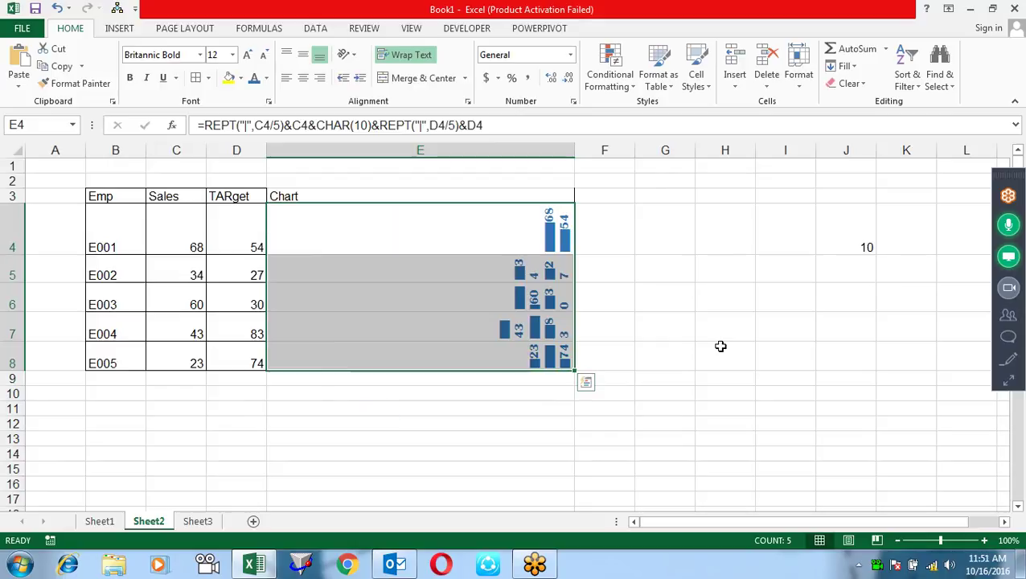
pyautogui.click(720, 344)
# Make rows 4–8 taller and autofit column E to its contents.
pyautogui.moveTo(9, 245)
pyautogui.mouseDown()
pyautogui.moveTo(6, 393)
pyautogui.moveTo(7, 360)
pyautogui.mouseUp()
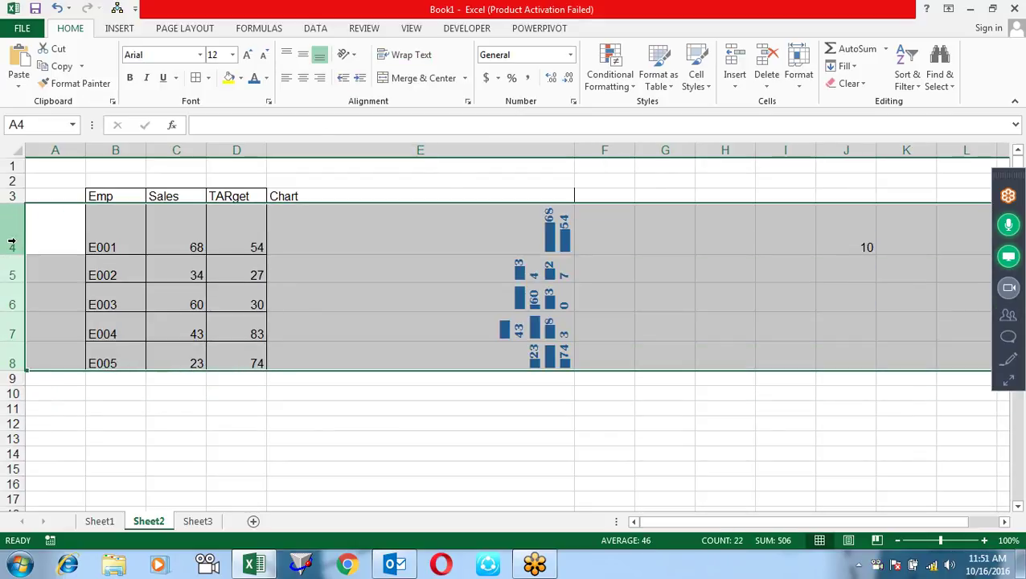
pyautogui.moveTo(5, 253); pyautogui.dragTo(7, 266)
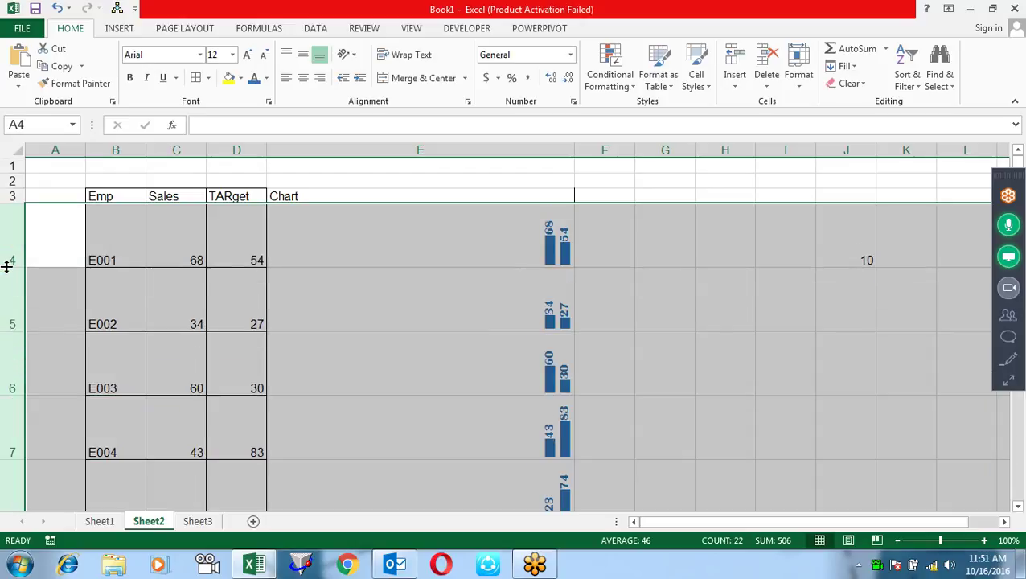
pyautogui.click(518, 150)
pyautogui.moveTo(574, 150); pyautogui.dragTo(575, 151)
pyautogui.doubleClick(574, 150)
pyautogui.click(489, 286)
pyautogui.scroll(-3, 591, 373)
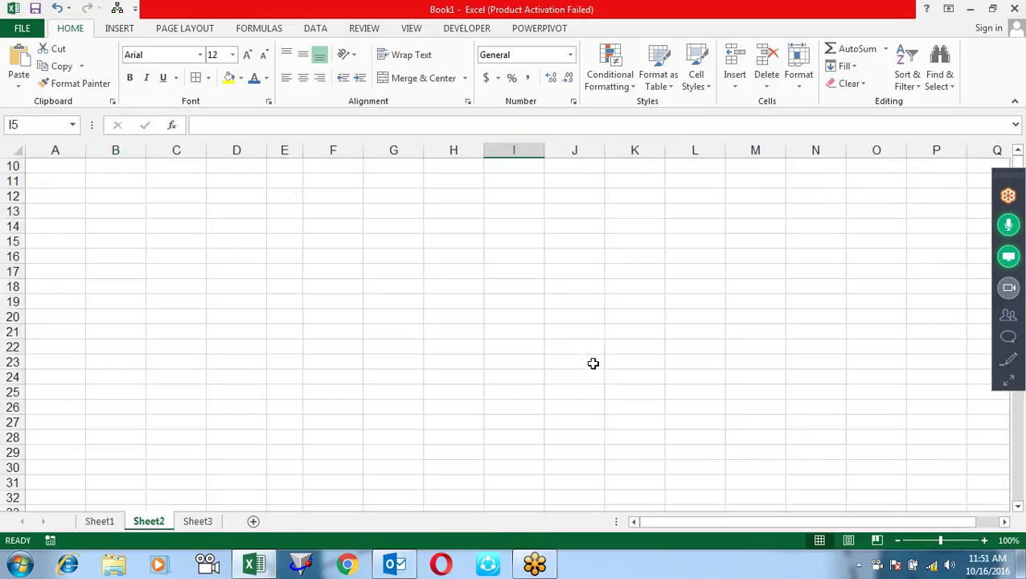
pyautogui.scroll(3, 575, 356)
pyautogui.scroll(-1, 574, 356)
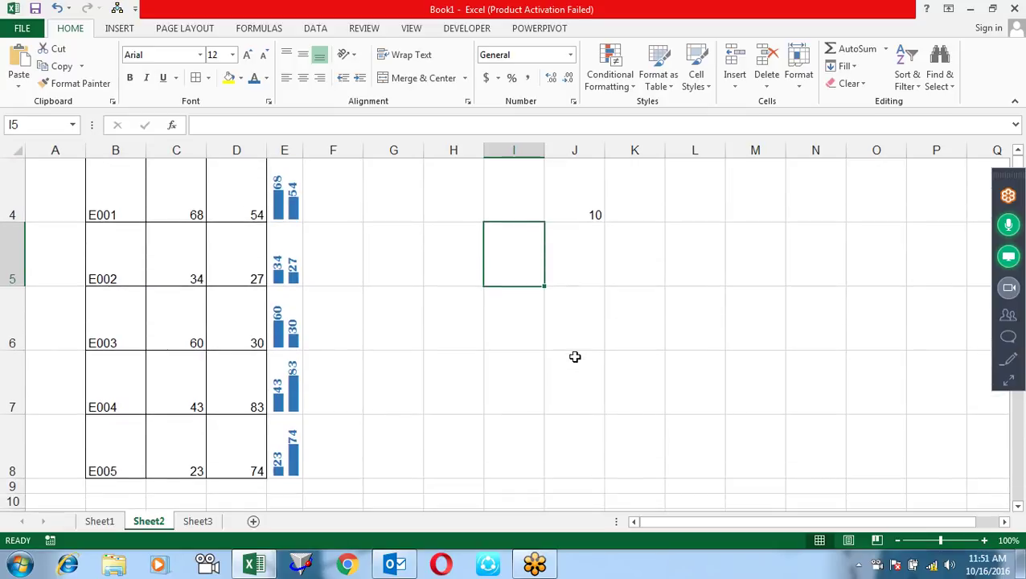
pyautogui.scroll(1, 575, 356)
# Select the Chart cells E3:E8, then select H5 for the employee dropdown.
pyautogui.moveTo(280, 196); pyautogui.dragTo(290, 450)
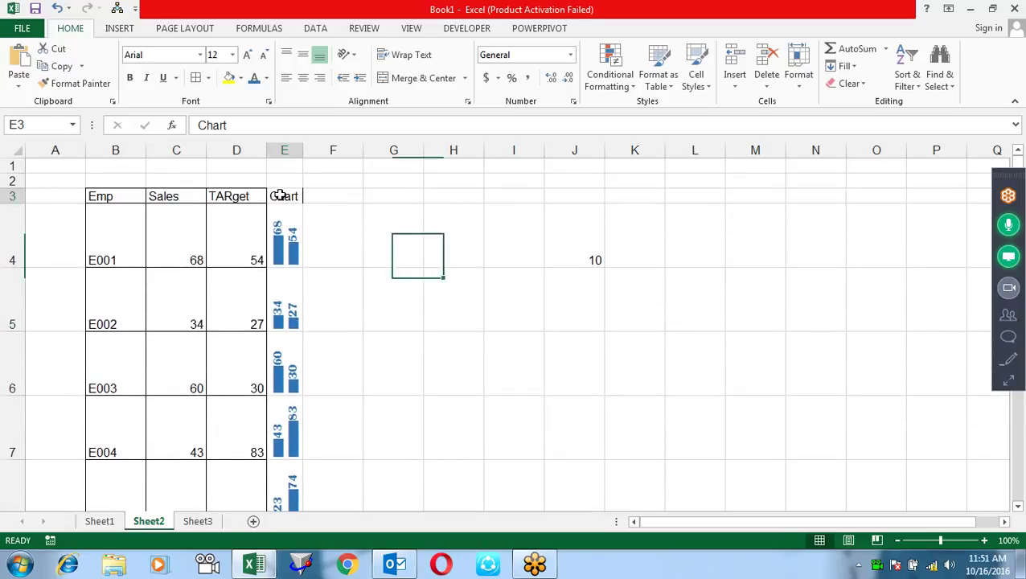
pyautogui.press('alt')
pyautogui.press('alt')
pyautogui.click(426, 252)
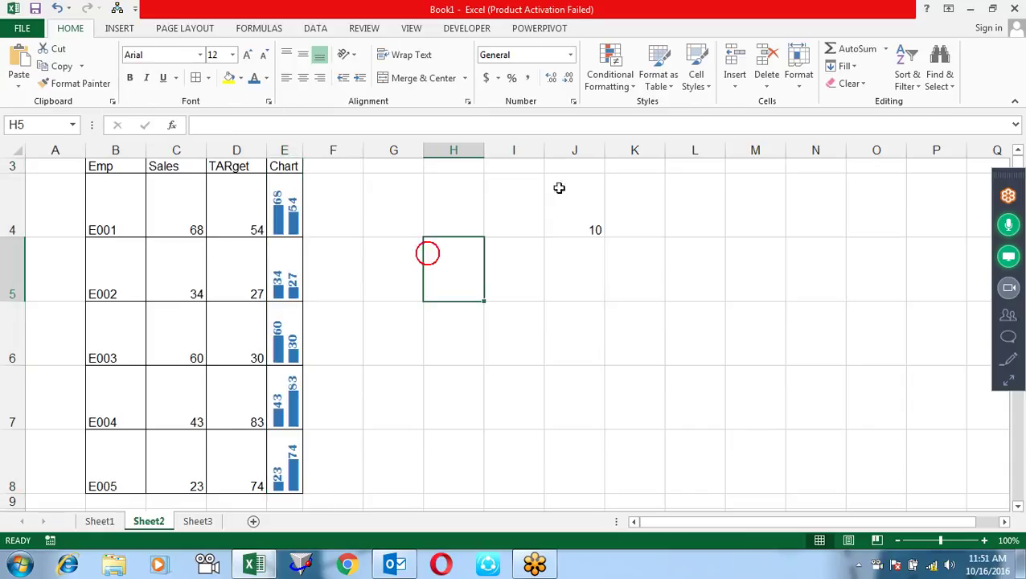
pyautogui.scroll(1, 513, 302)
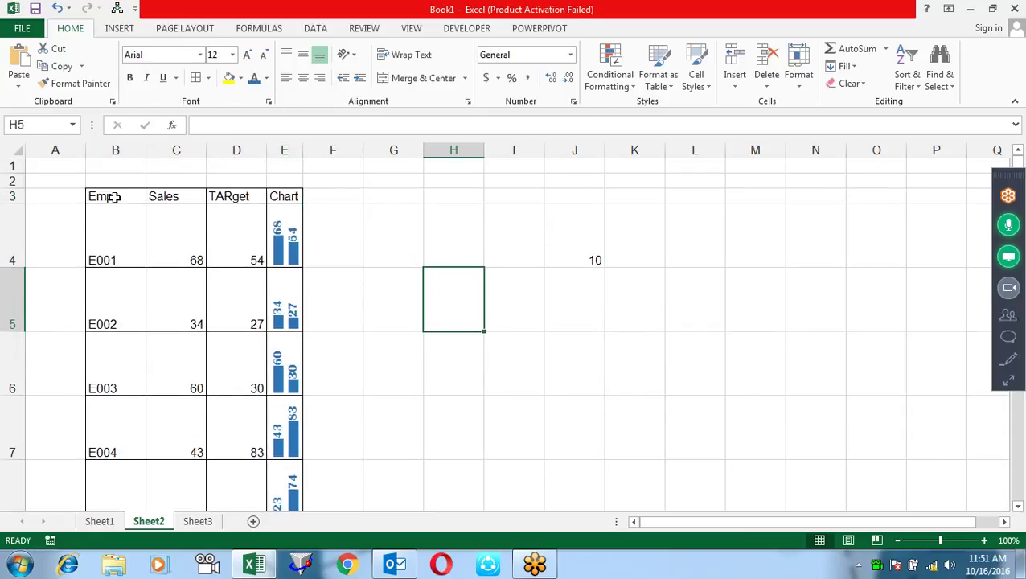
# Add a List data validation to H5 with source B4:B8 and open its dropdown.
pyautogui.click(317, 29)
pyautogui.click(624, 65)
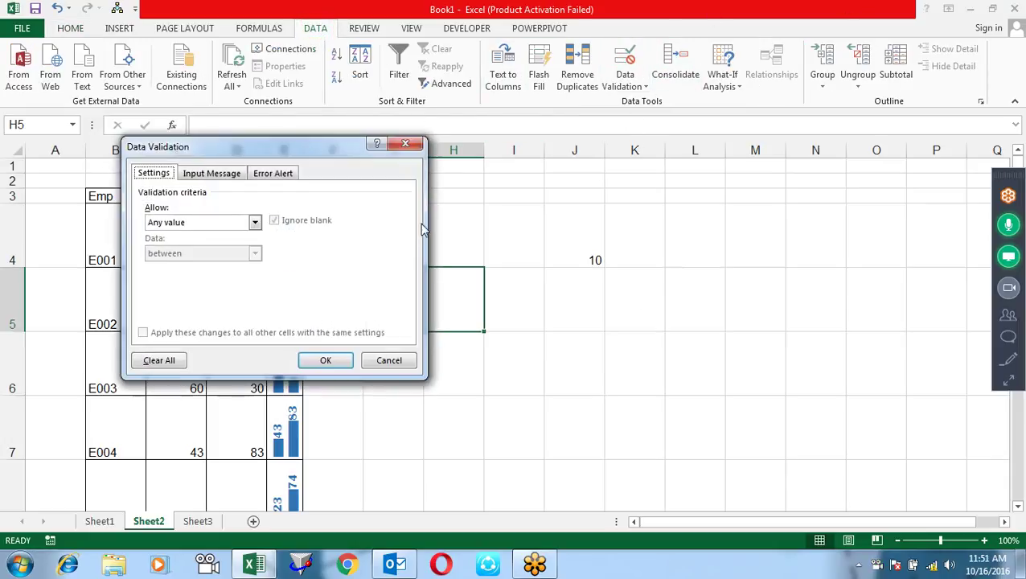
pyautogui.click(254, 222)
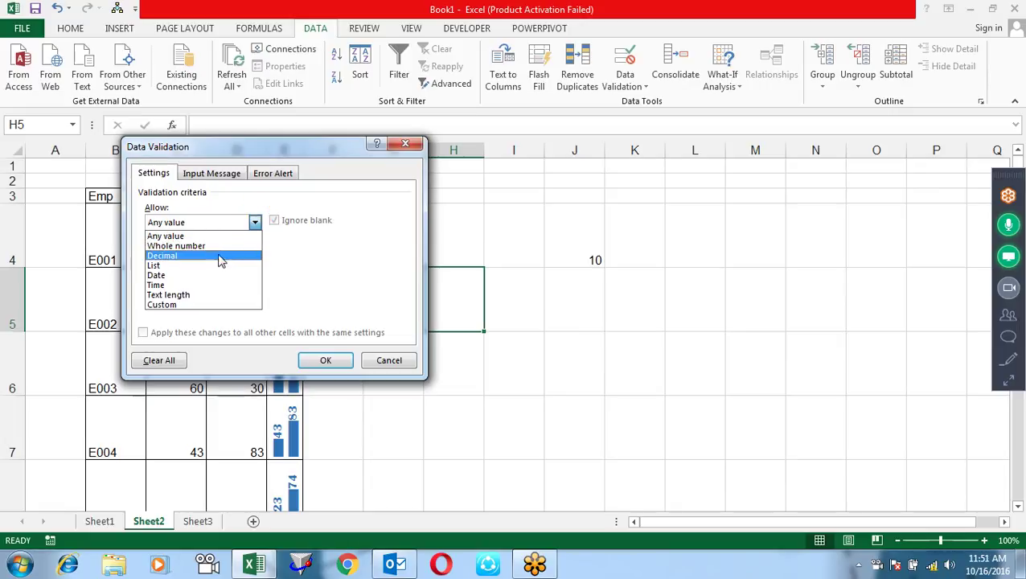
pyautogui.click(222, 265)
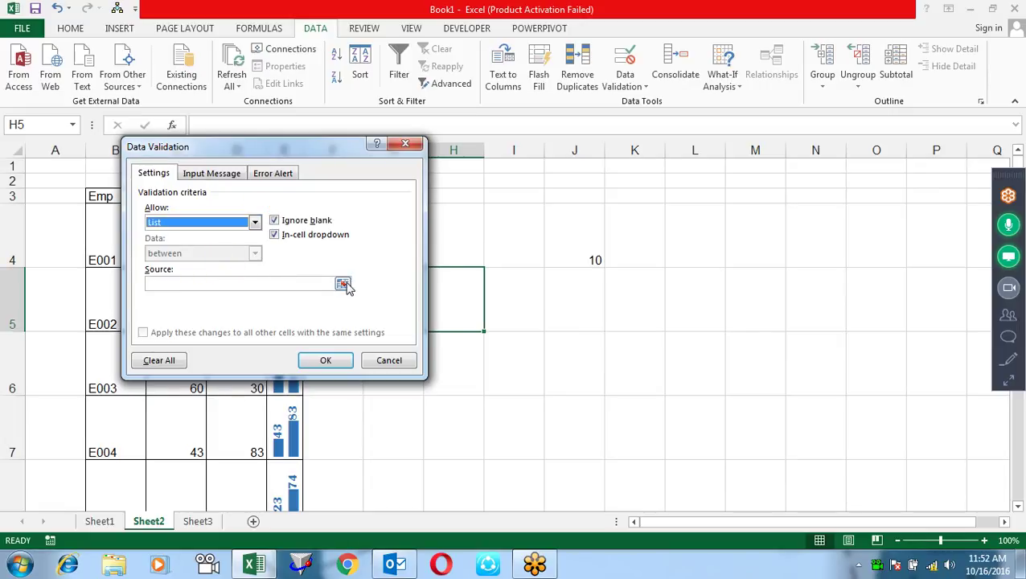
pyautogui.click(343, 284)
pyautogui.moveTo(109, 230); pyautogui.dragTo(116, 460)
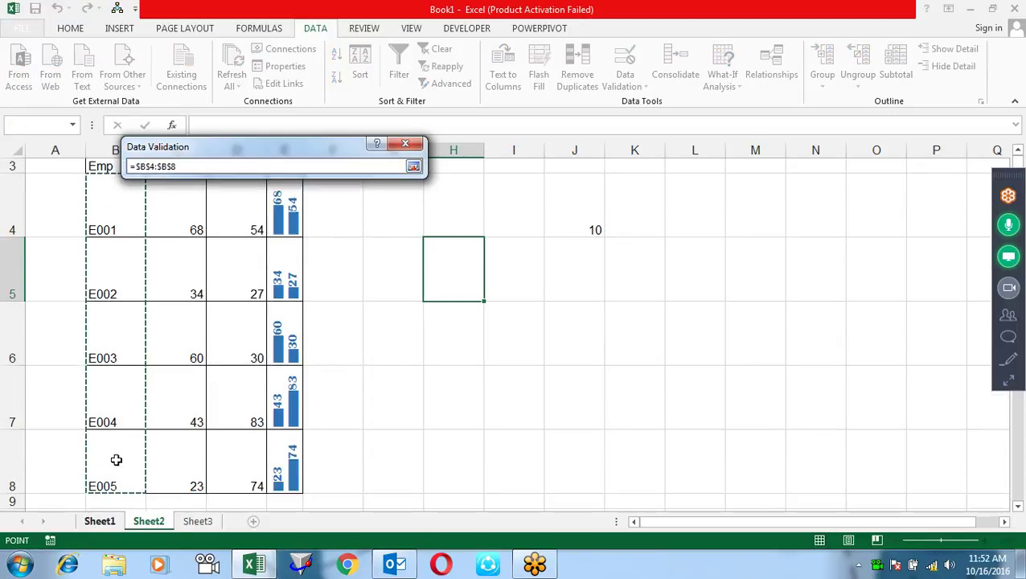
pyautogui.press('Return')
pyautogui.press('Return')
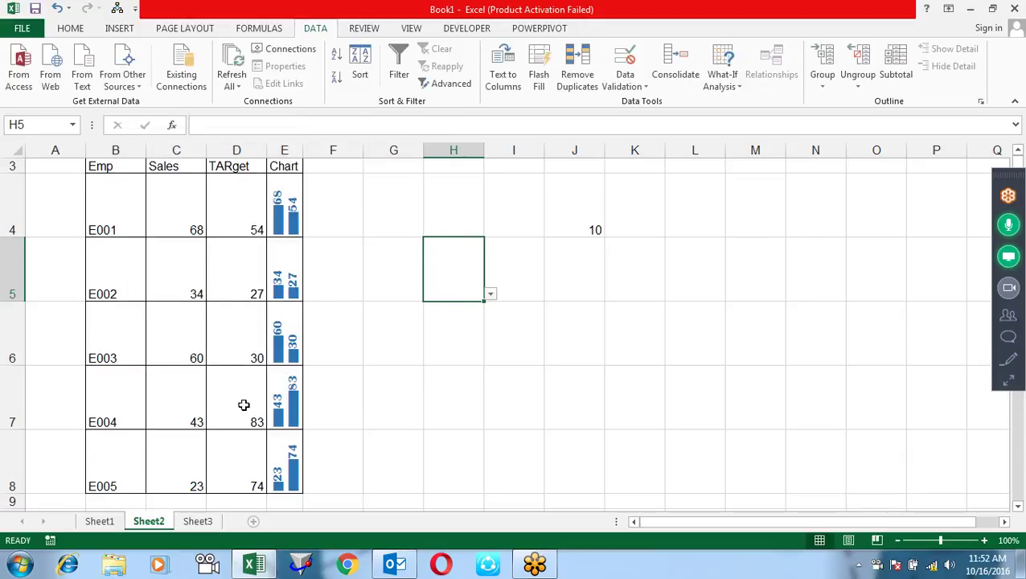
pyautogui.click(493, 295)
# Pick E003 in H5 and enter =VLOOKUP(H5,$B$3:$E$8,4,0) in I5.
pyautogui.click(450, 323)
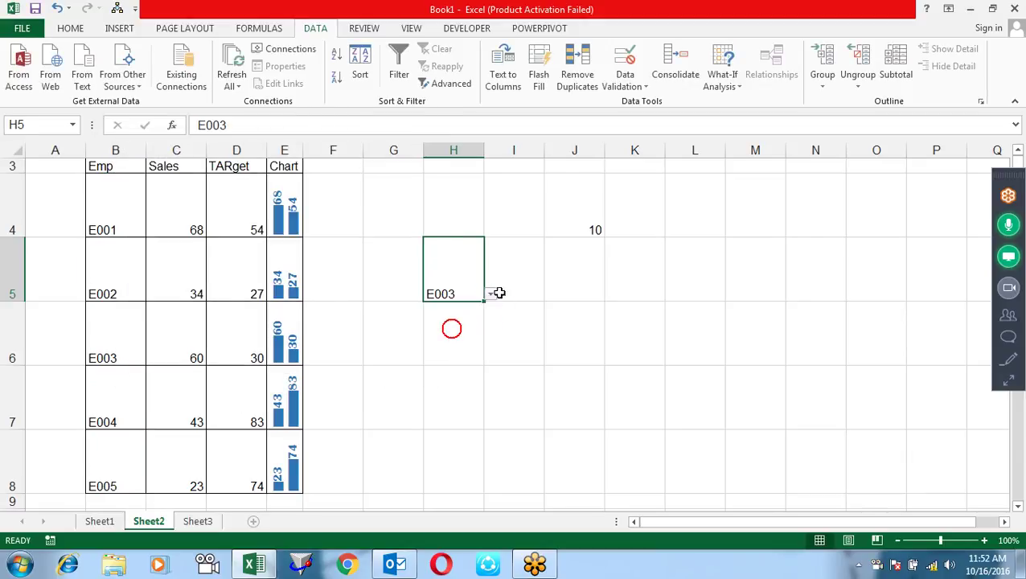
pyautogui.click(524, 259)
pyautogui.write('=vl')
pyautogui.press('Tab')
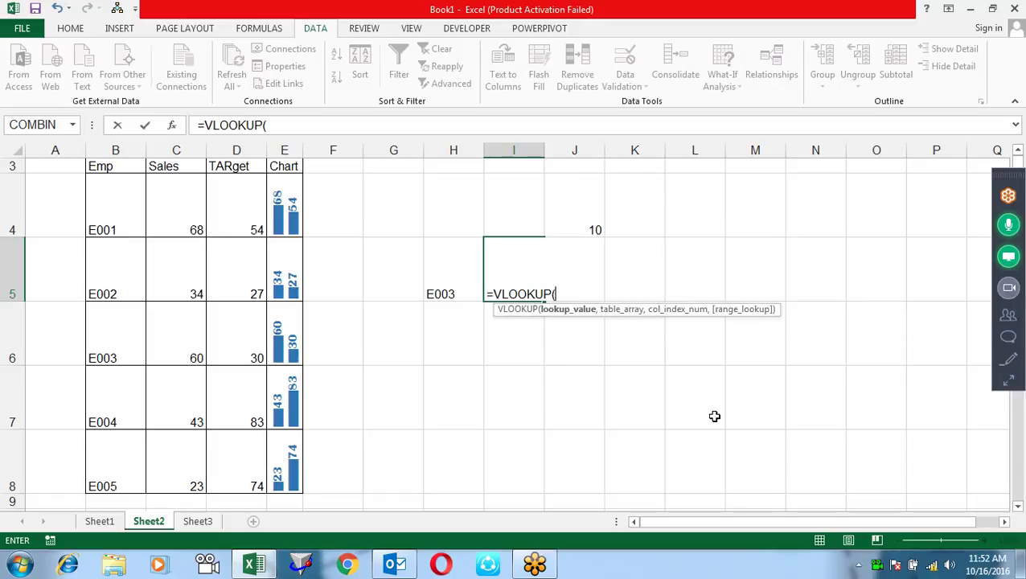
pyautogui.click(437, 272)
pyautogui.write(',')
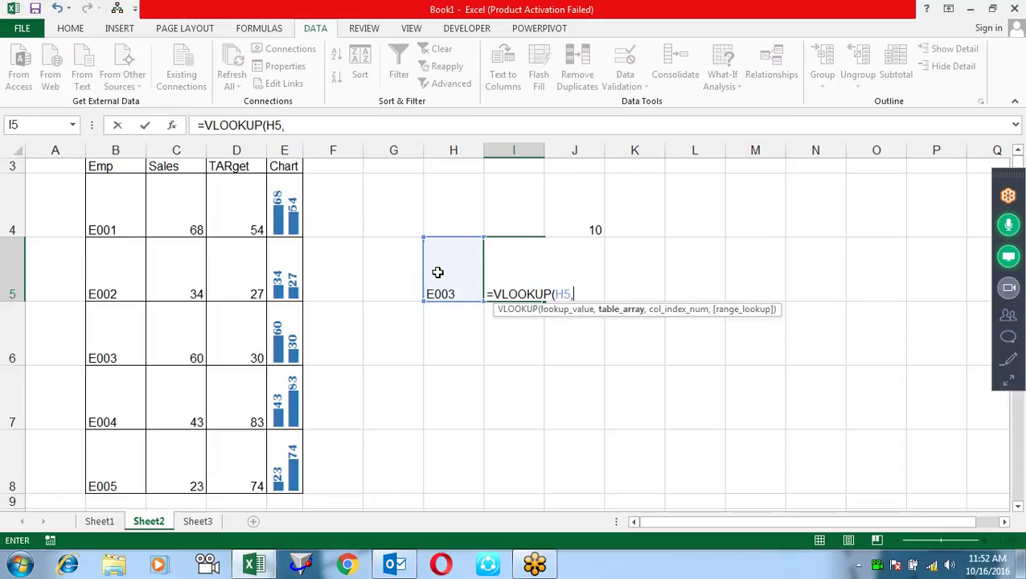
pyautogui.moveTo(109, 166); pyautogui.dragTo(292, 478)
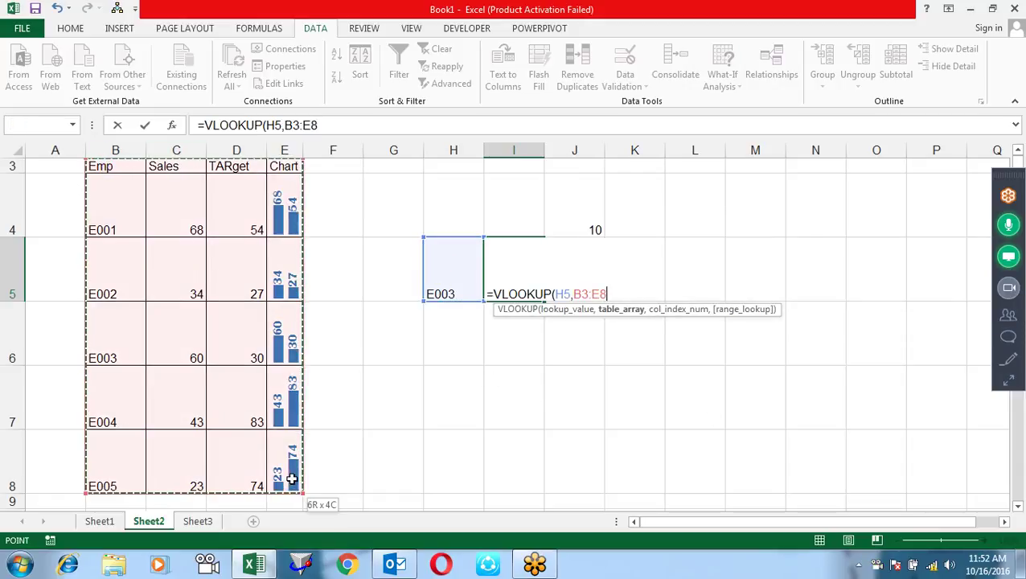
pyautogui.press('F4')
pyautogui.write('$E$8,')
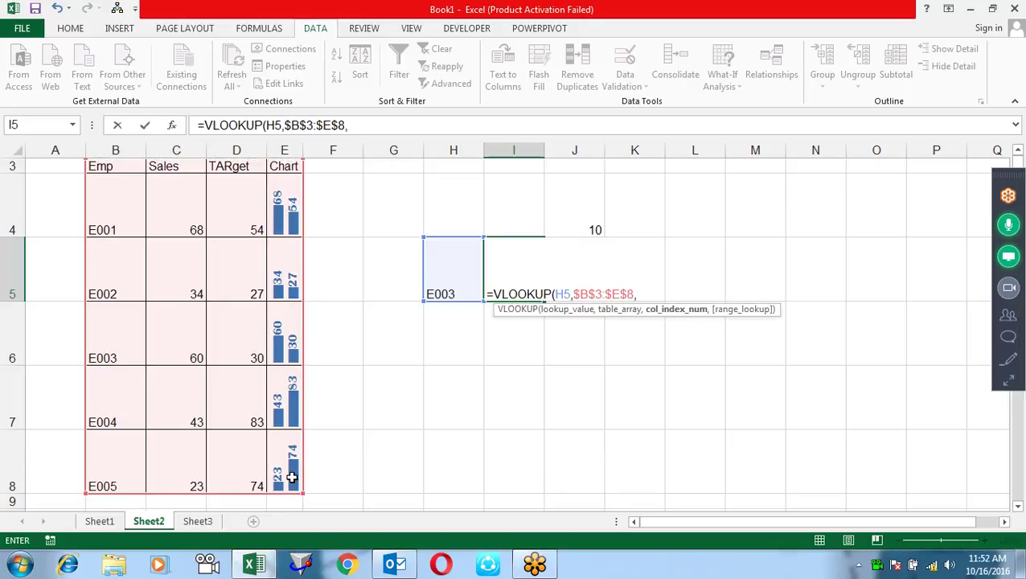
pyautogui.write('4,')
pyautogui.write(')')
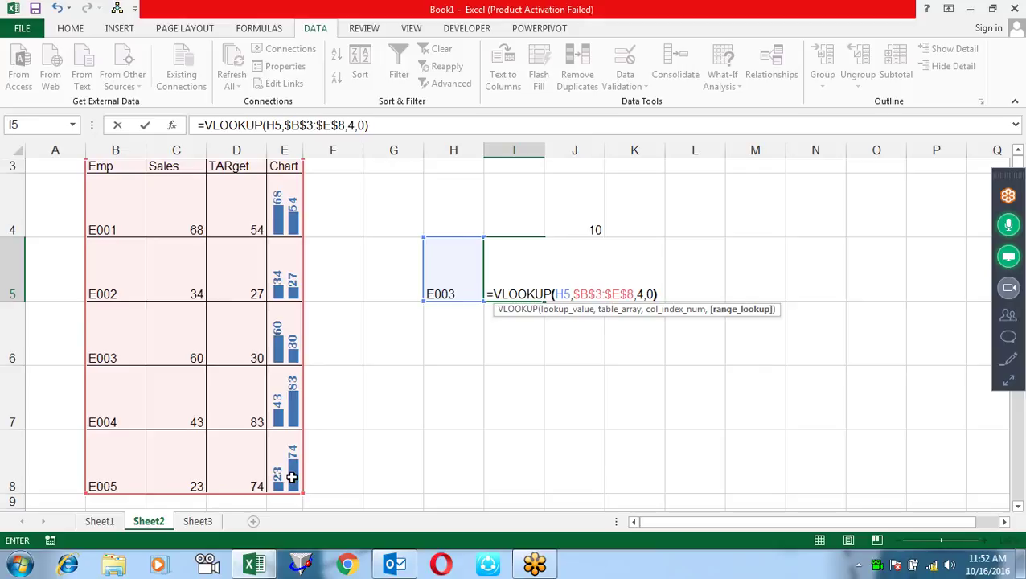
pyautogui.press('Return')
pyautogui.click(275, 205)
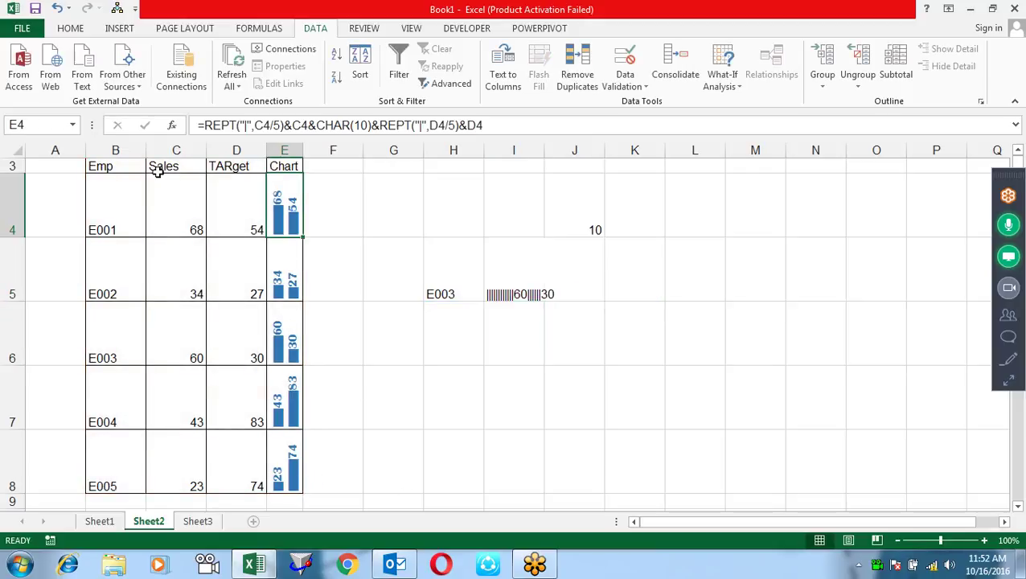
# Copy E4's vertical bar formatting onto I5 with Format Painter.
pyautogui.click(71, 28)
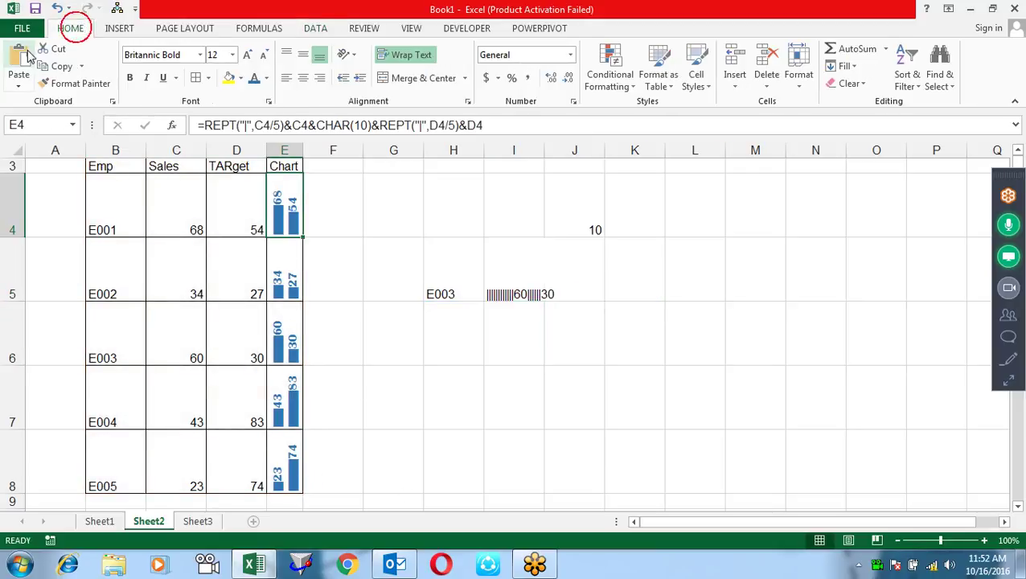
pyautogui.click(77, 83)
pyautogui.click(520, 282)
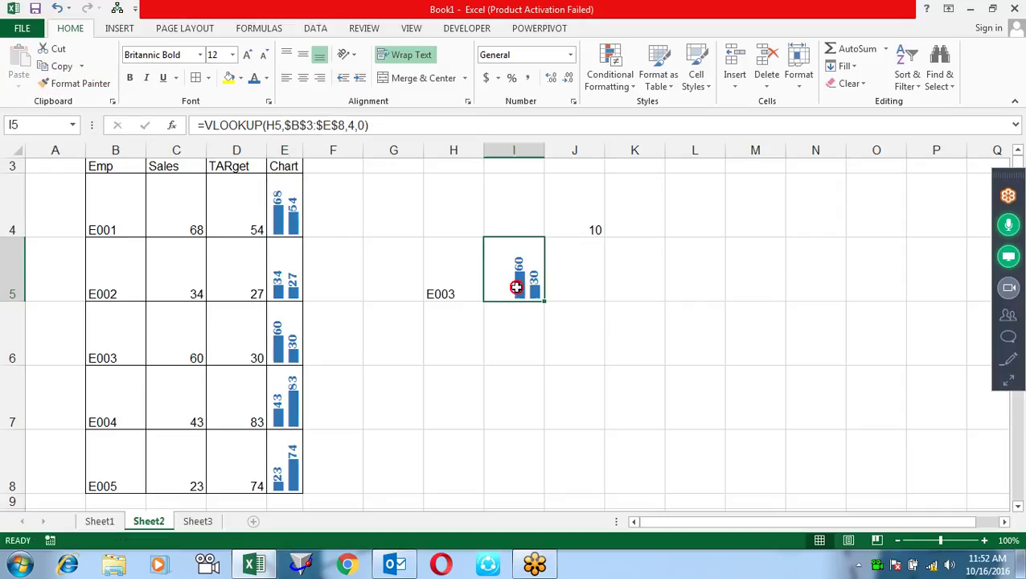
pyautogui.click(616, 320)
# Try employees E004 and E002 in H5, ending on E004 (43 and 83).
pyautogui.click(452, 287)
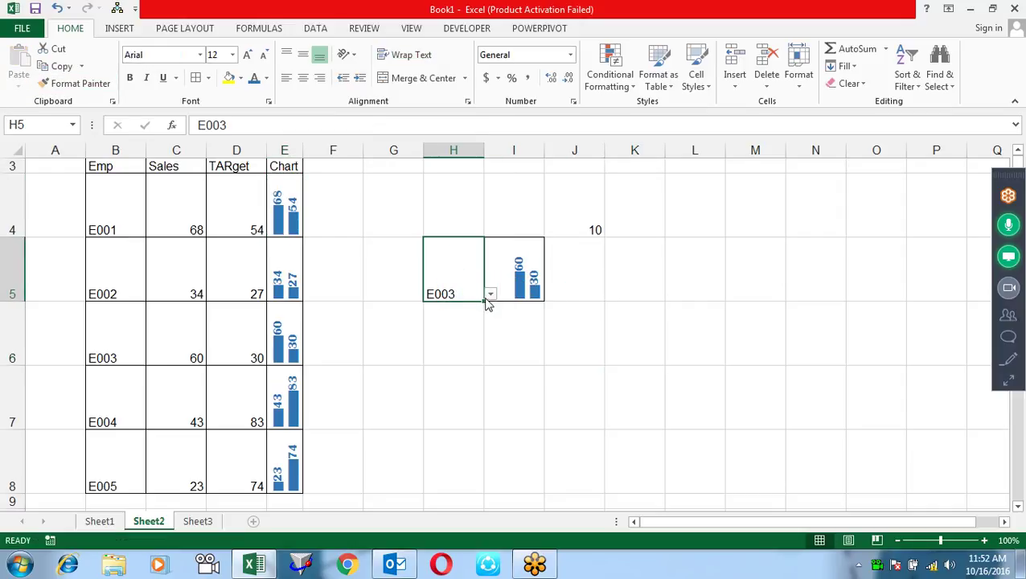
pyautogui.click(490, 295)
pyautogui.click(469, 338)
pyautogui.click(491, 295)
pyautogui.click(473, 319)
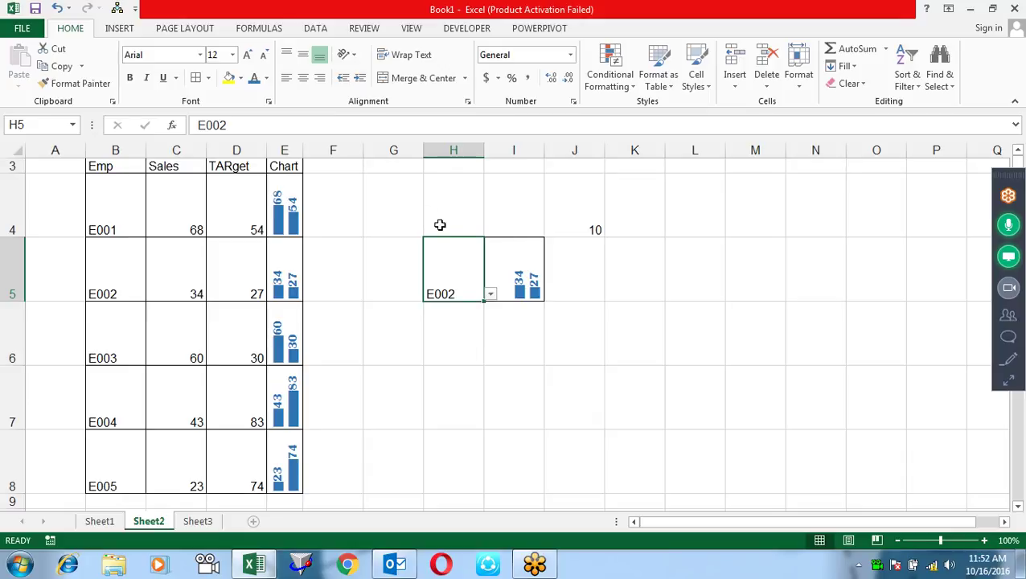
pyautogui.click(489, 294)
pyautogui.click(451, 336)
pyautogui.click(476, 371)
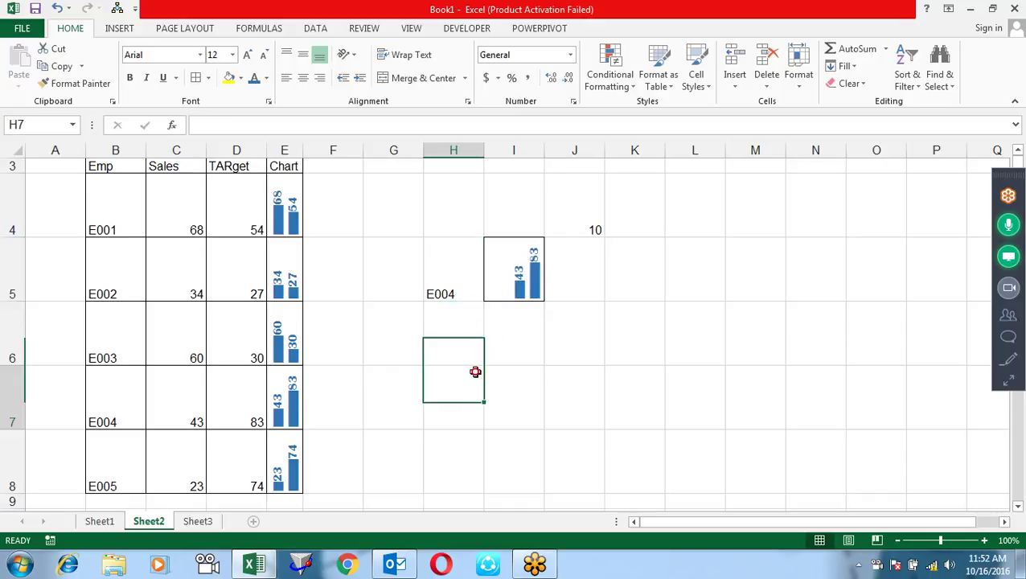
# On Sheet1, enter a in D4 and =CODE(D4) in E4, giving 97.
pyautogui.click(113, 521)
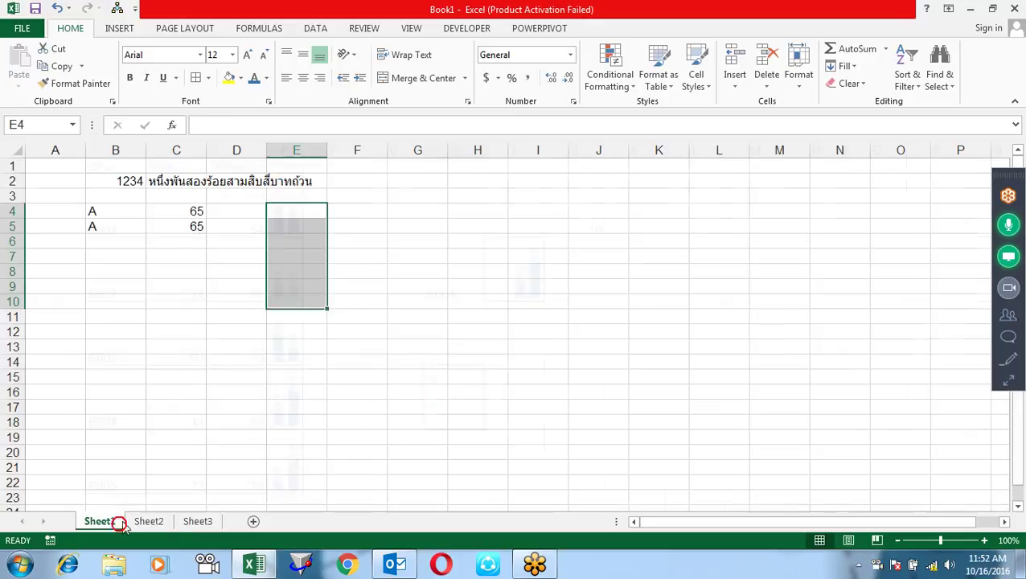
pyautogui.click(236, 213)
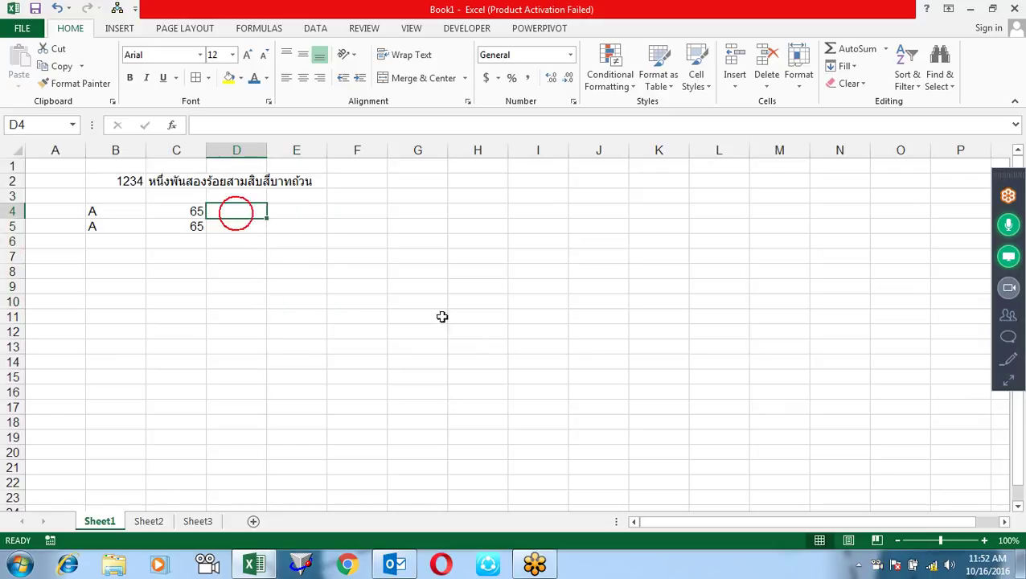
pyautogui.write('a')
pyautogui.press('Tab')
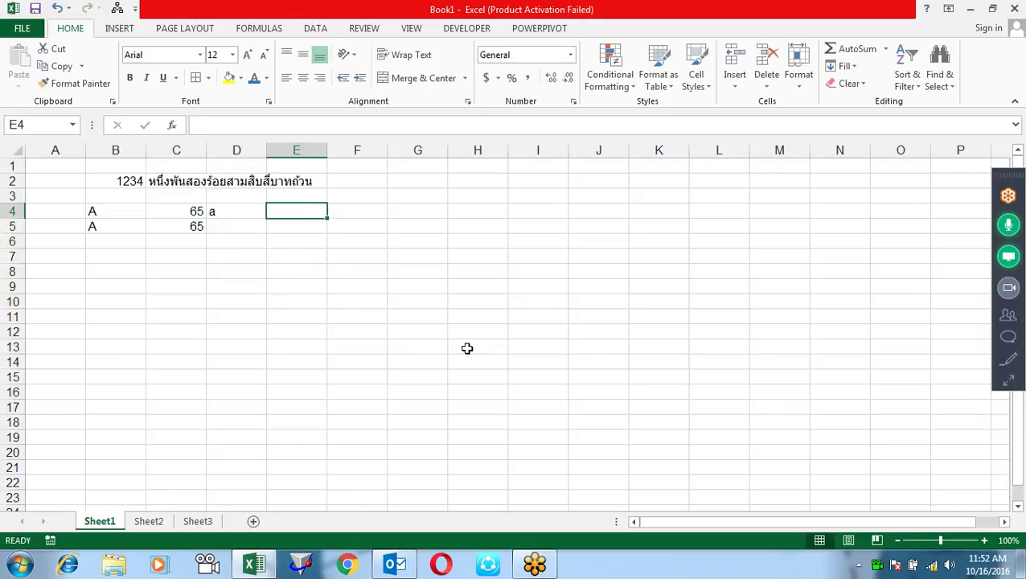
pyautogui.write('=')
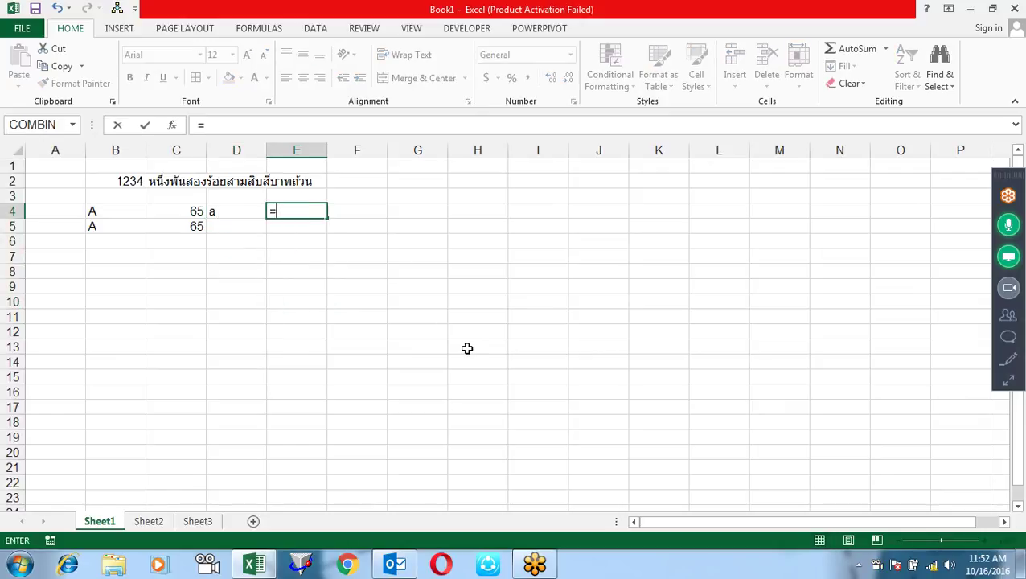
pyautogui.write('cod')
pyautogui.press('Tab')
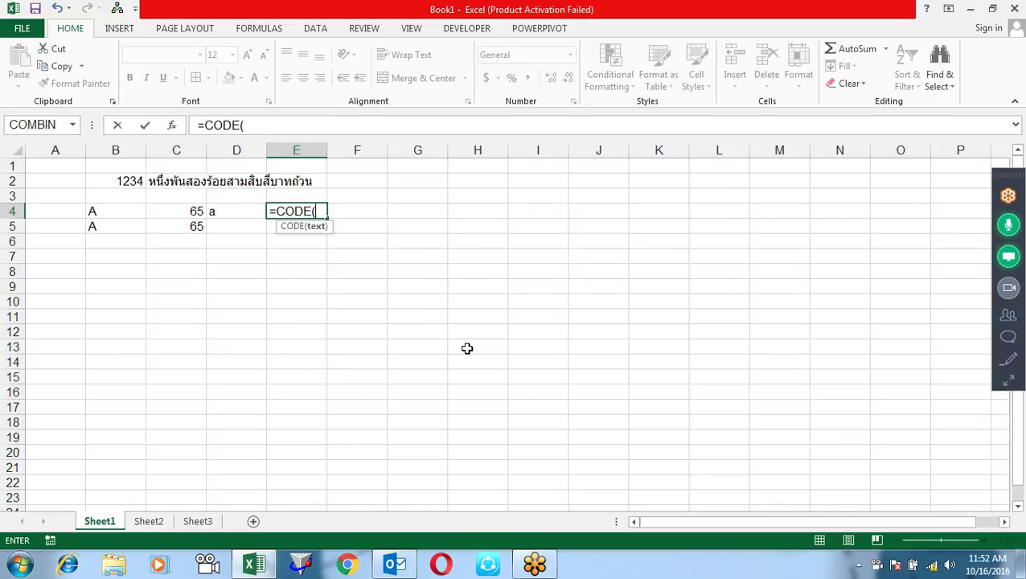
pyautogui.press('Left')
pyautogui.press('Return')
# Return to D4 and start replacing it with a formula using CODE(B4) and 32.
pyautogui.press('Up')
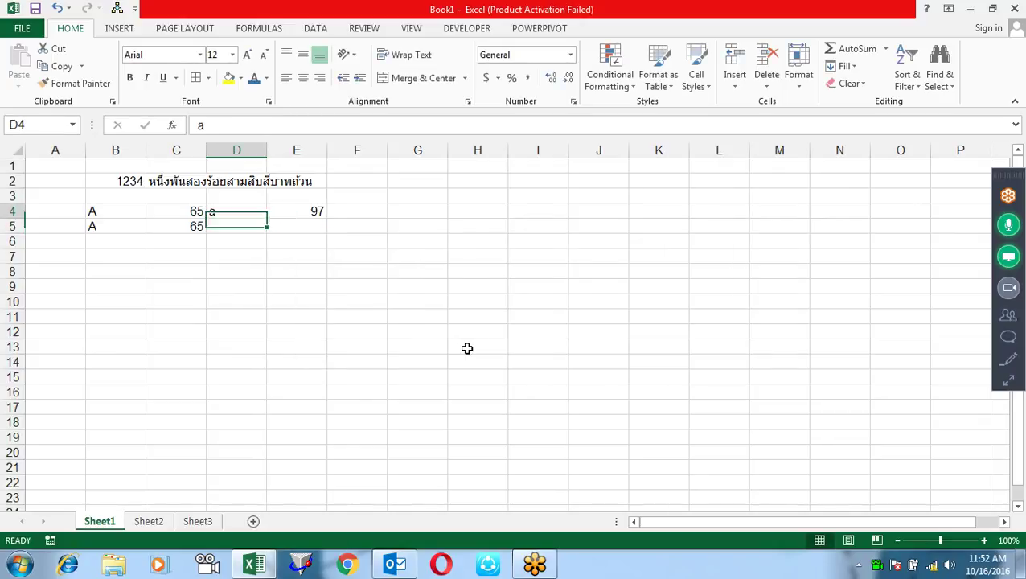
pyautogui.press('Left')
pyautogui.press('Right')
pyautogui.press('Right')
pyautogui.press('Right')
pyautogui.press('Down')
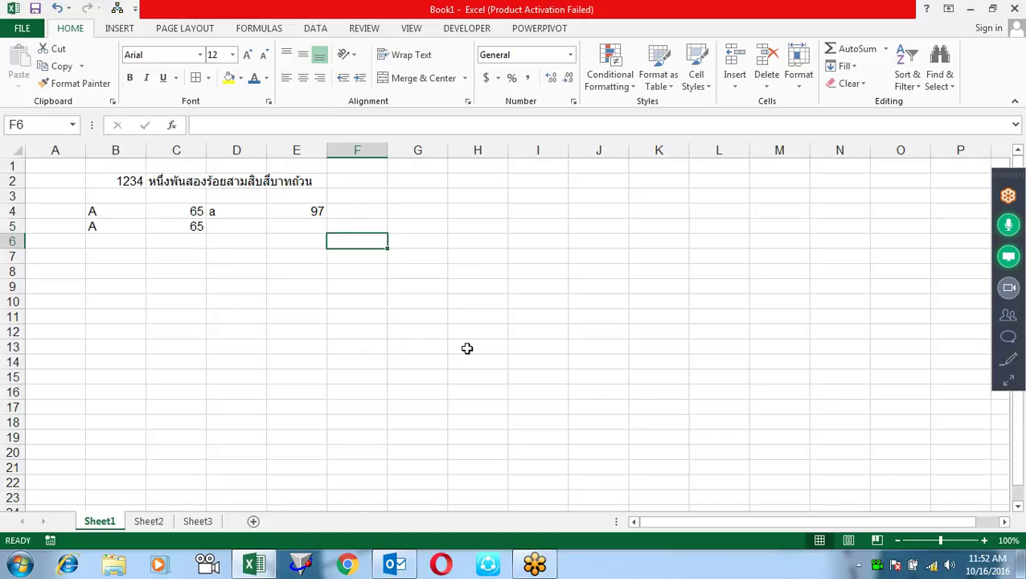
pyautogui.press('Left')
pyautogui.press('Left')
pyautogui.press('Left')
pyautogui.press('Up')
pyautogui.press('Right')
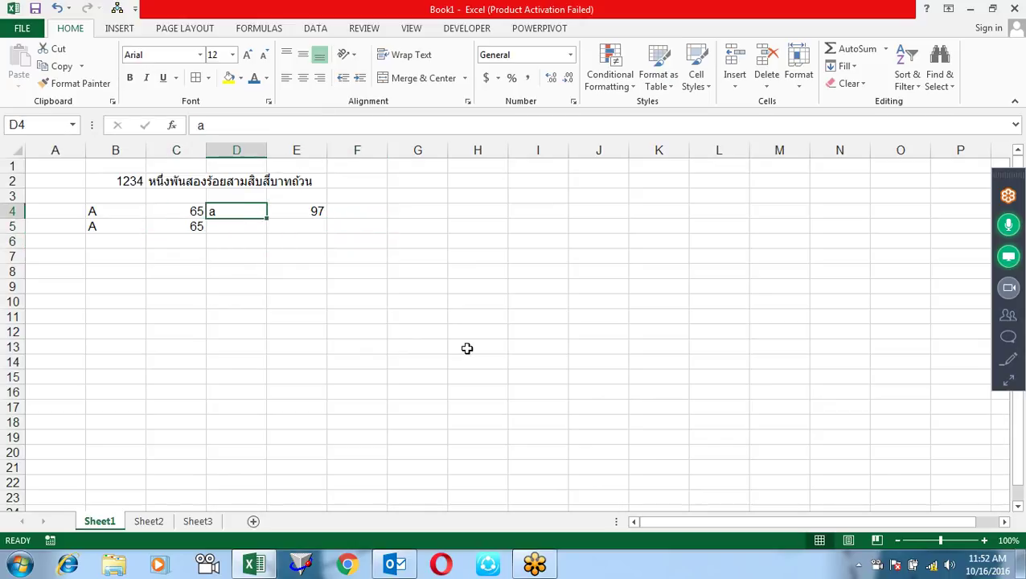
pyautogui.write('=ch')
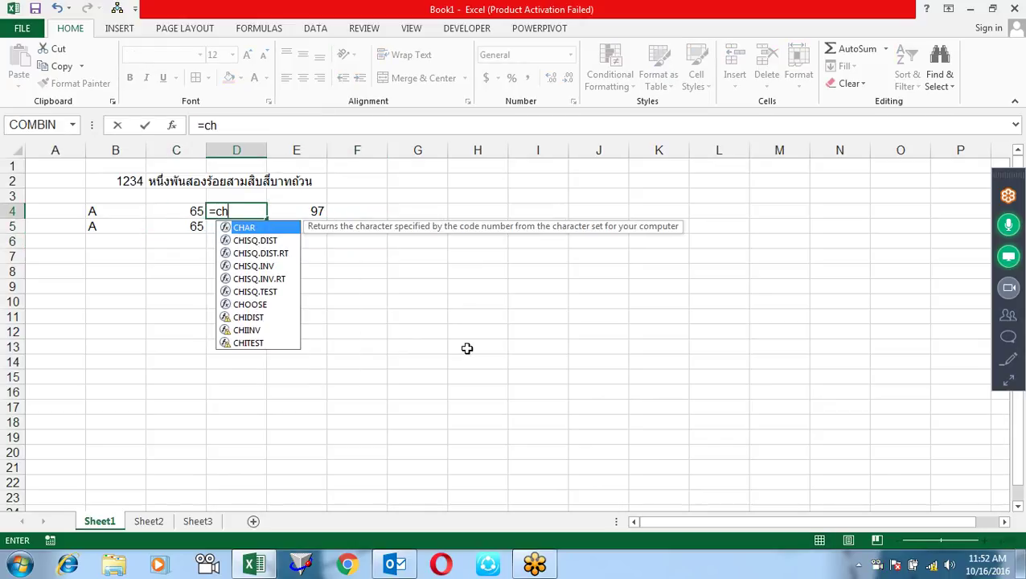
pyautogui.press('Tab')
pyautogui.press('Left')
pyautogui.press('Left')
pyautogui.press('Left')
pyautogui.press('Right')
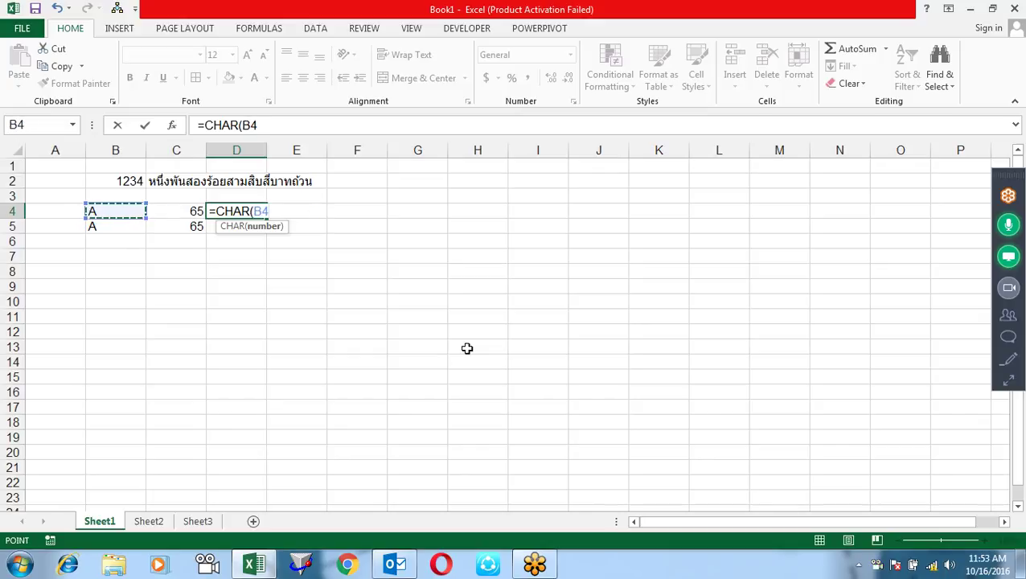
pyautogui.press('BackSpace')
pyautogui.press('BackSpace')
pyautogui.press('BackSpace')
pyautogui.press('BackSpace')
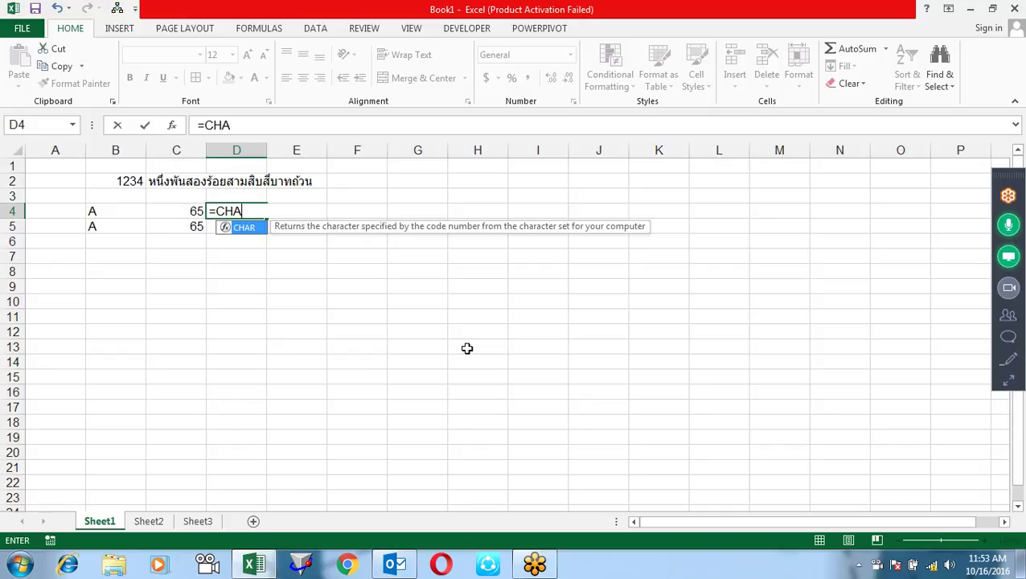
pyautogui.press('BackSpace')
pyautogui.press('BackSpace')
pyautogui.write('od')
pyautogui.press('Tab')
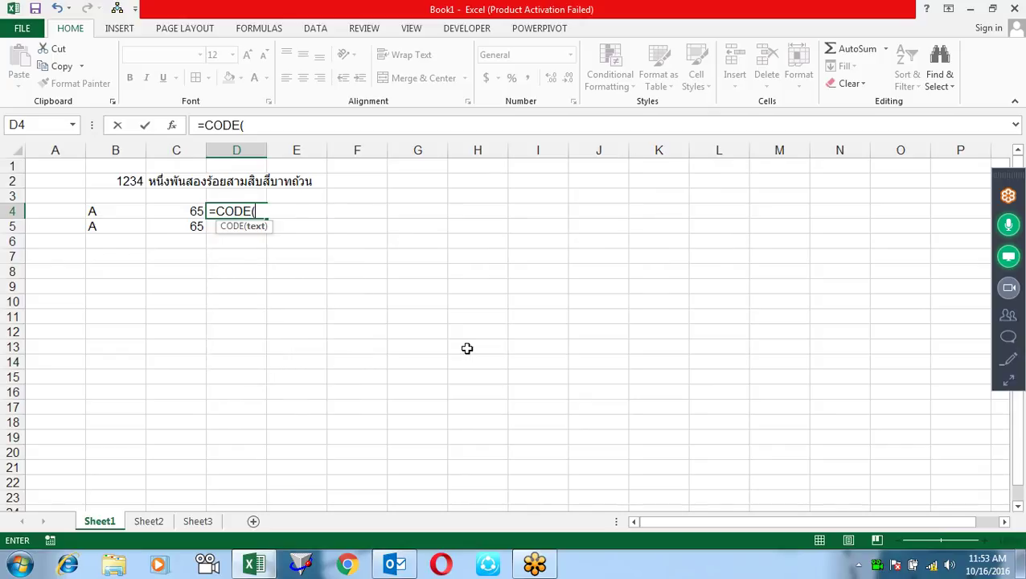
pyautogui.click(117, 212)
pyautogui.write(')=32')
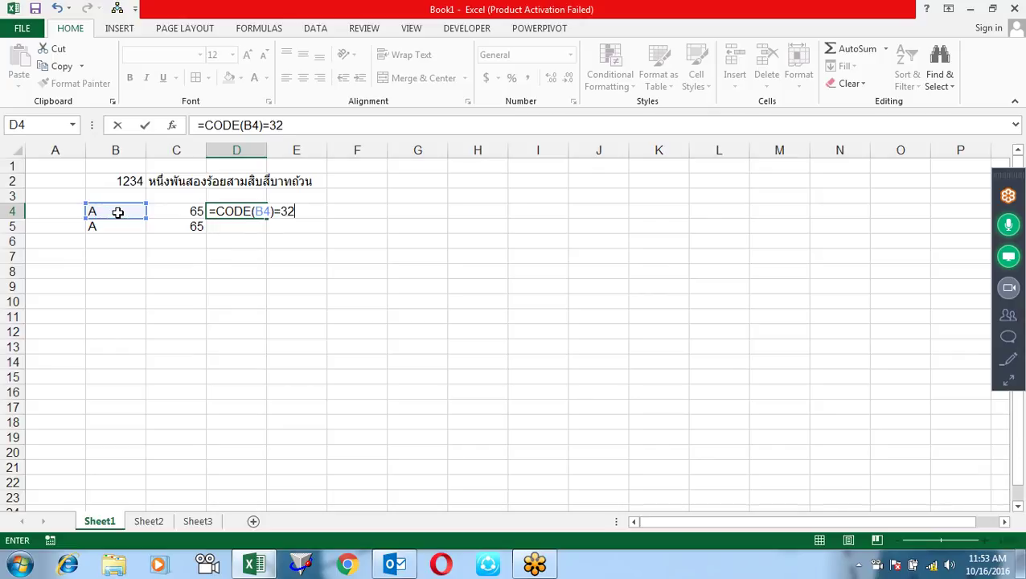
# Correct D4 to =CHAR(CODE(B4)+32) so it shows lowercase a.
pyautogui.click(281, 211)
pyautogui.press('BackSpace')
pyautogui.write('+')
pyautogui.press('Home')
pyautogui.press('Right')
pyautogui.write('CHAR(')
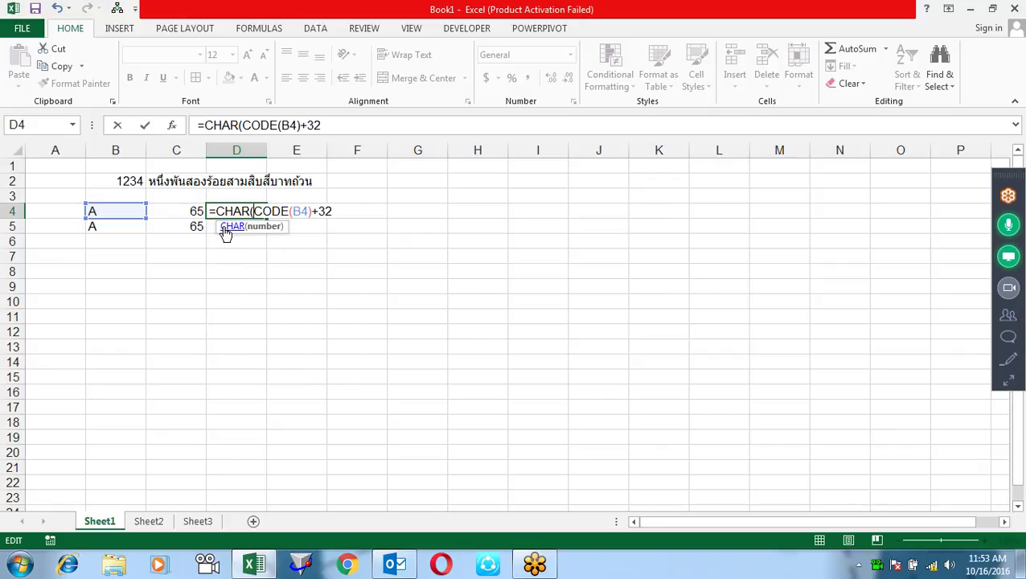
pyautogui.press('Return')
pyautogui.press('Return')
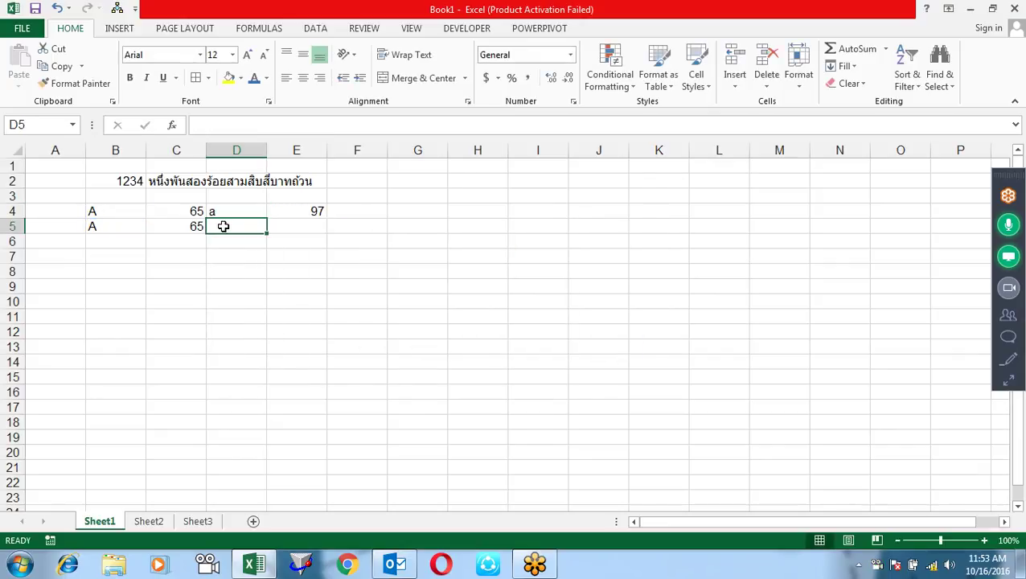
pyautogui.click(233, 211)
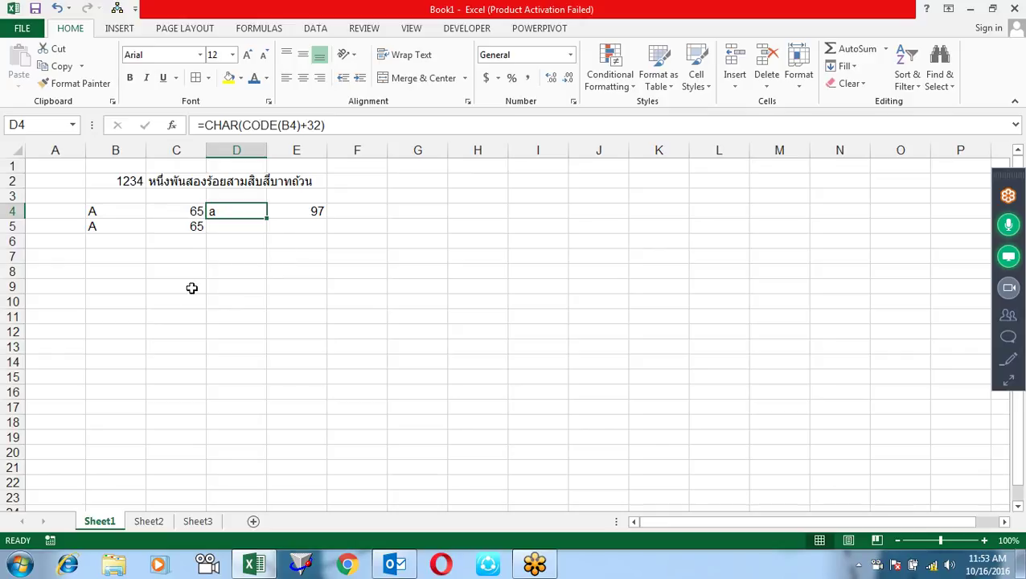
pyautogui.click(237, 257)
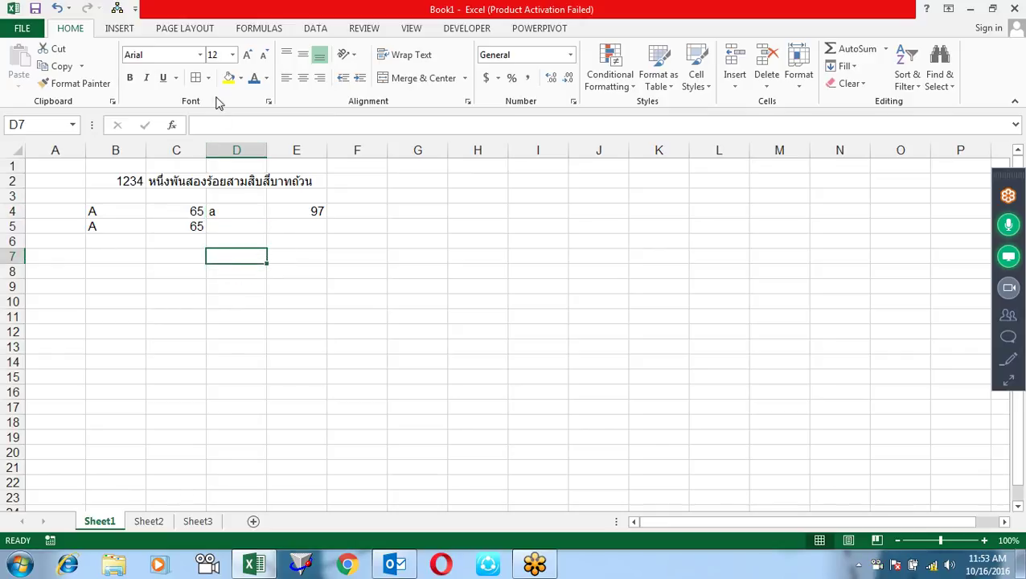
# Browse the Formulas tab's Text function list twice without inserting anything.
pyautogui.click(312, 30)
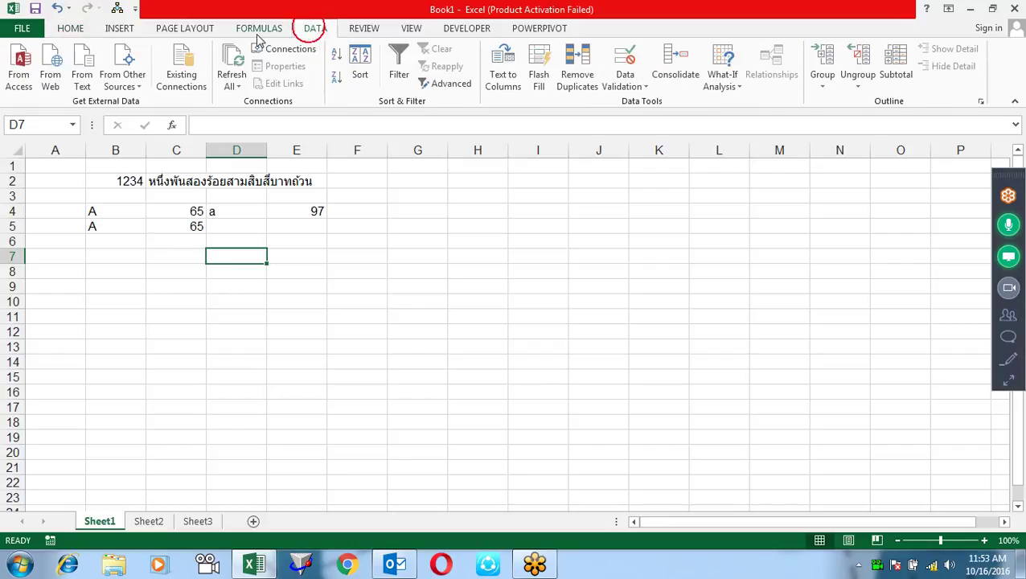
pyautogui.click(257, 32)
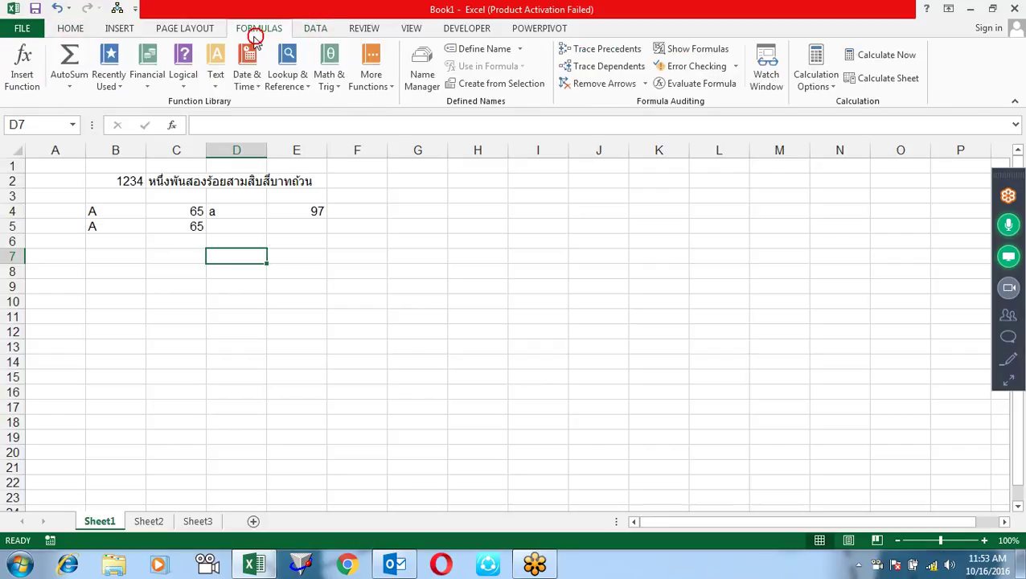
pyautogui.click(216, 76)
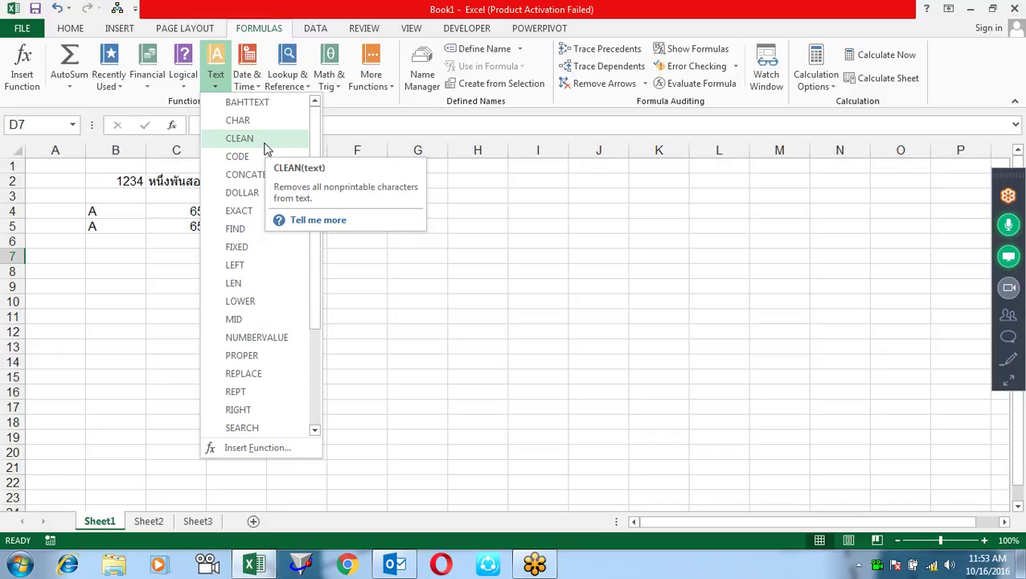
pyautogui.click(455, 288)
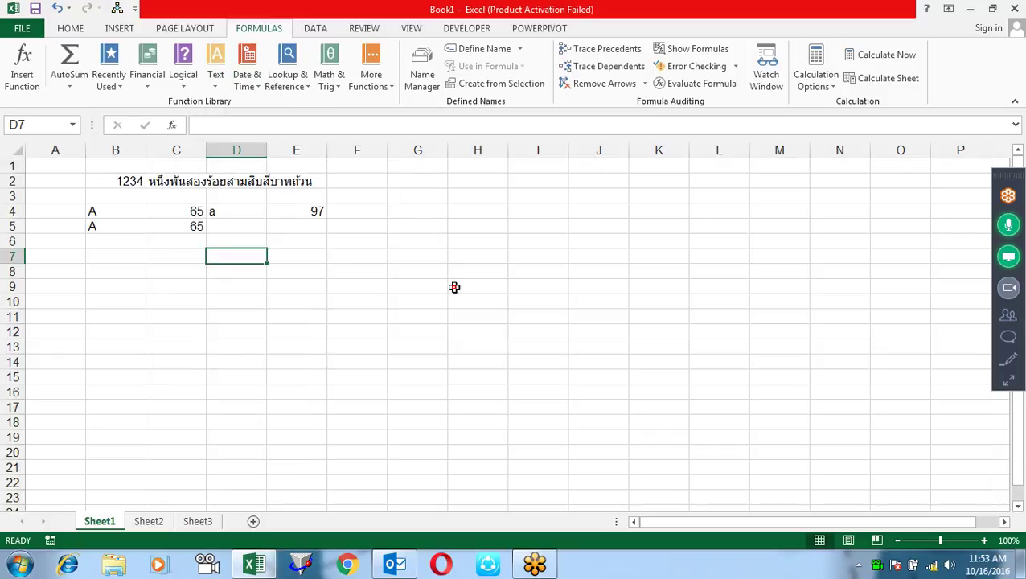
pyautogui.click(378, 259)
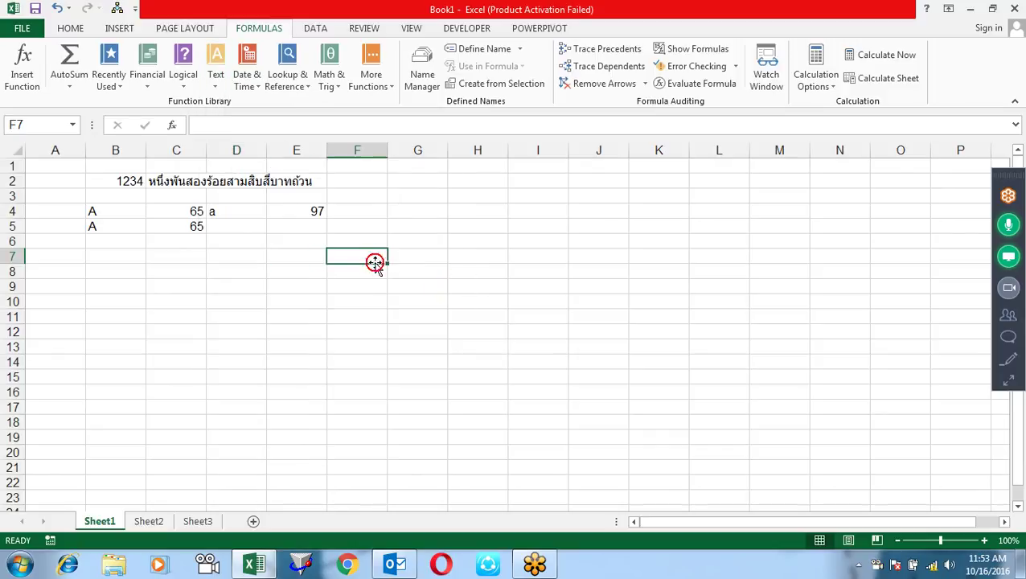
pyautogui.click(463, 211)
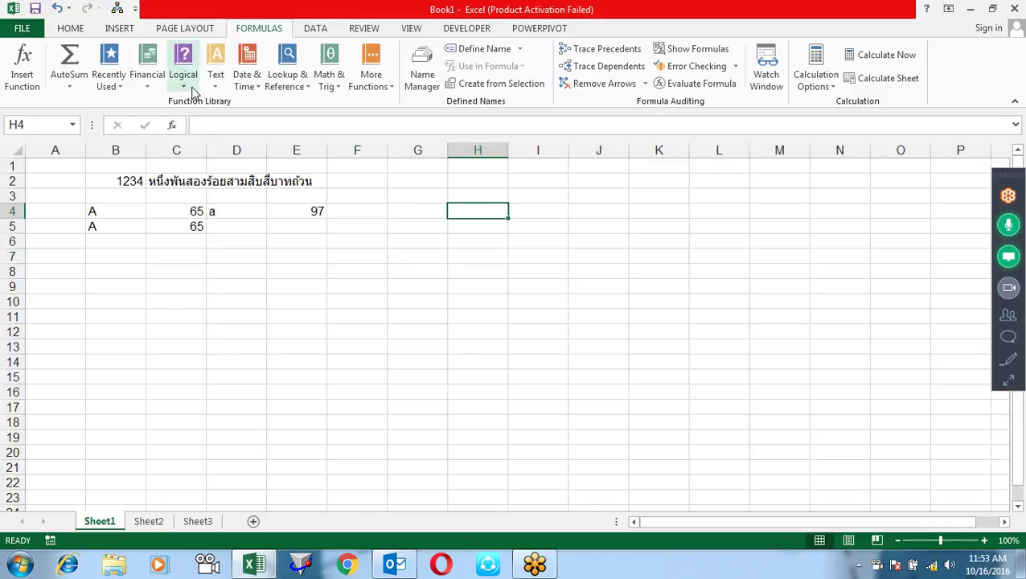
pyautogui.click(216, 88)
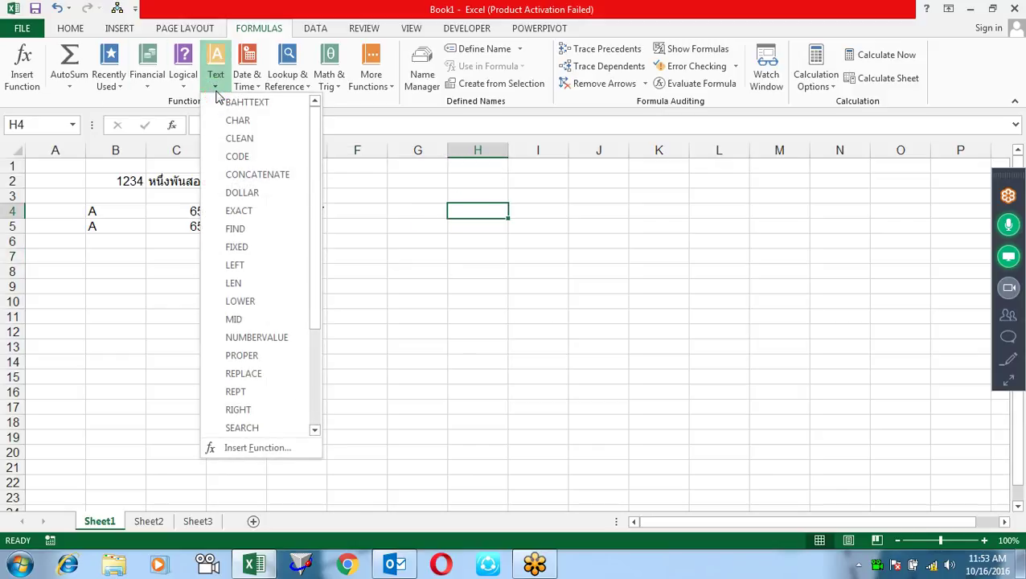
pyautogui.click(530, 282)
pyautogui.click(409, 195)
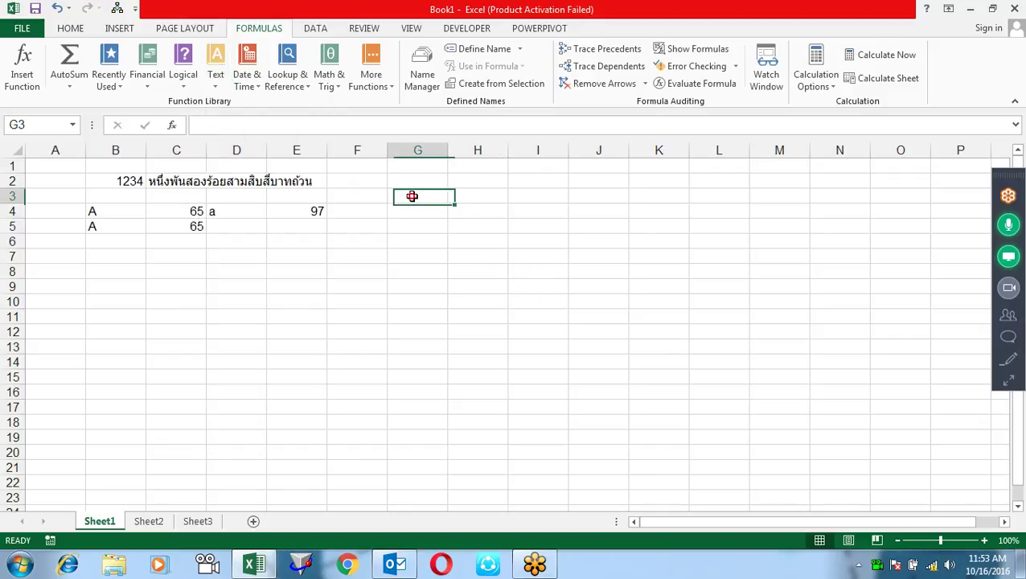
# Enter the spaced-out full name in G3, widen column G, and measure it with =LEN(G3) in H3 (15).
pyautogui.write('sandeep singh')
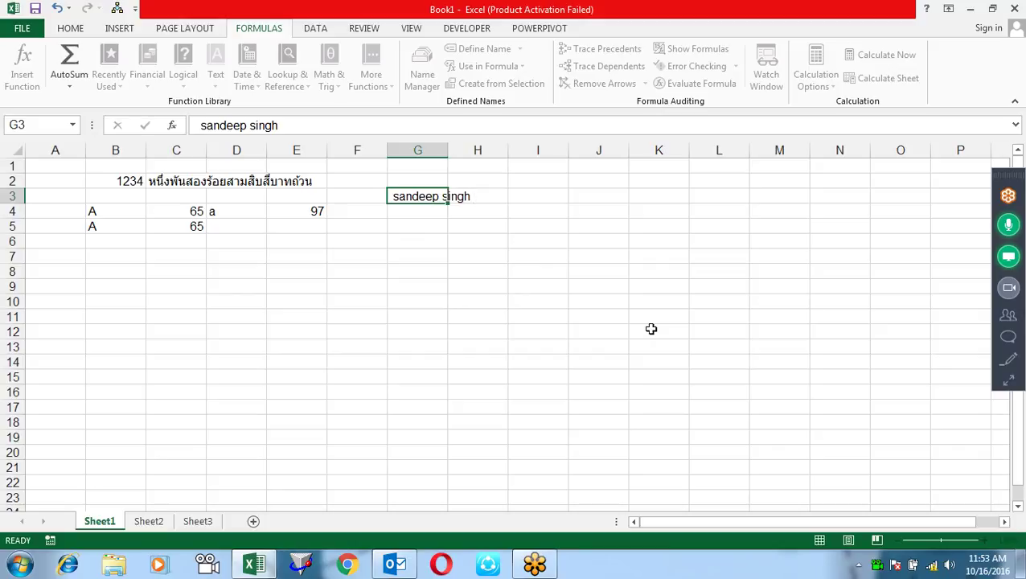
pyautogui.press('Return')
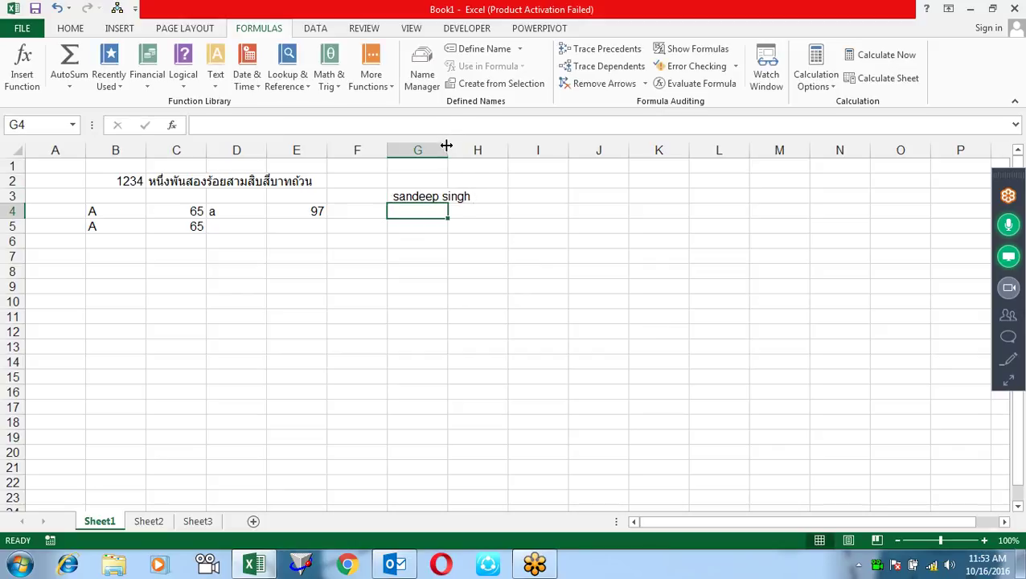
pyautogui.doubleClick(447, 147)
pyautogui.click(491, 194)
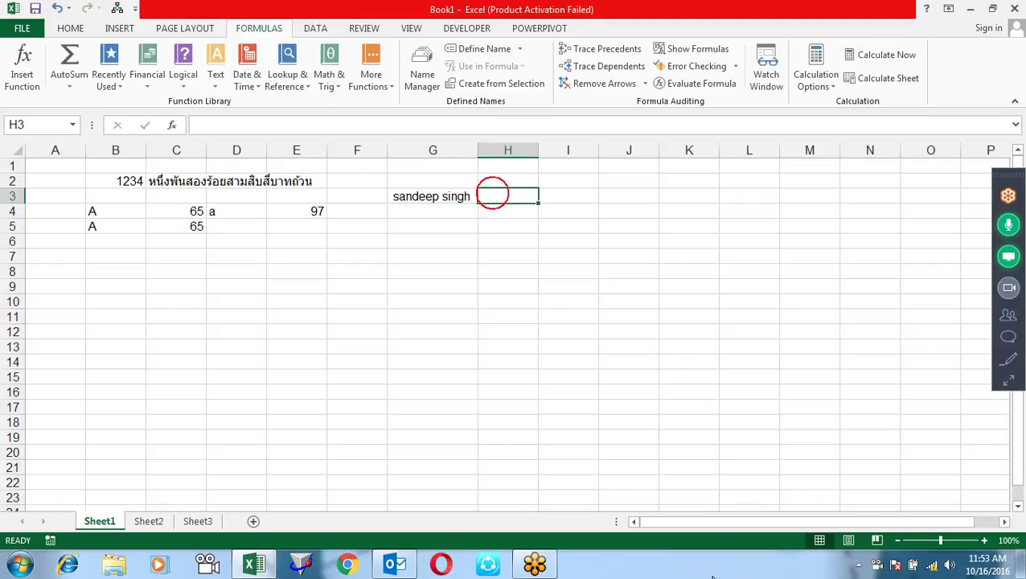
pyautogui.write('=len')
pyautogui.press('Tab')
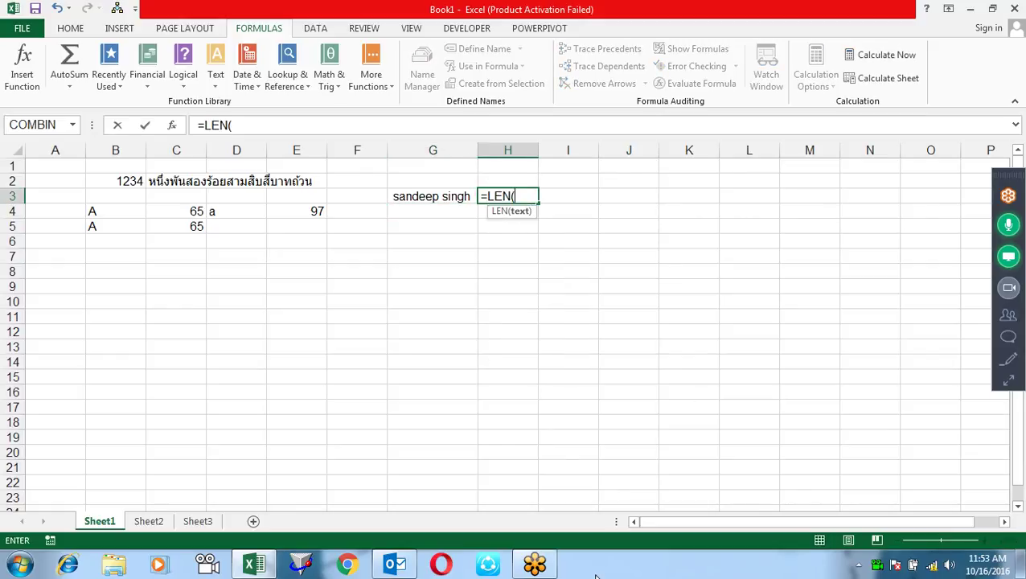
pyautogui.press('Left')
pyautogui.press('Return')
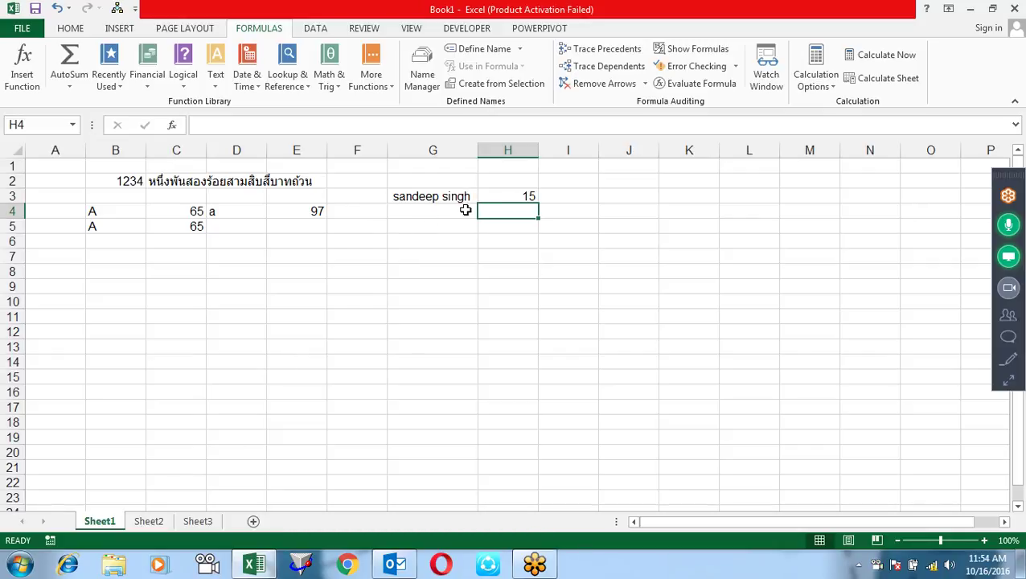
# Trim the name into G4 with =TRIM(G3) and fill the LEN formula down to H4, giving 13.
pyautogui.click(451, 212)
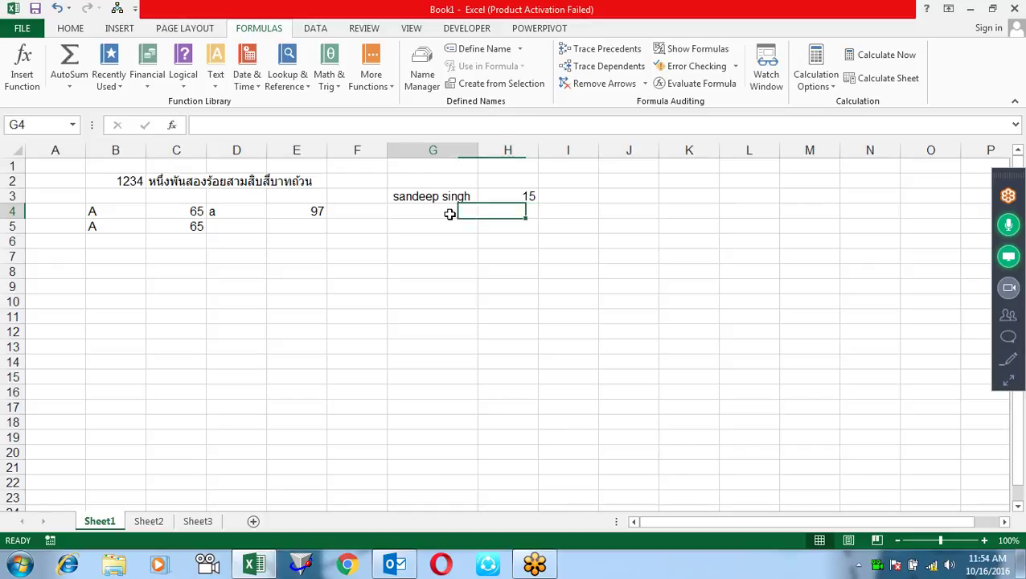
pyautogui.write('=trim')
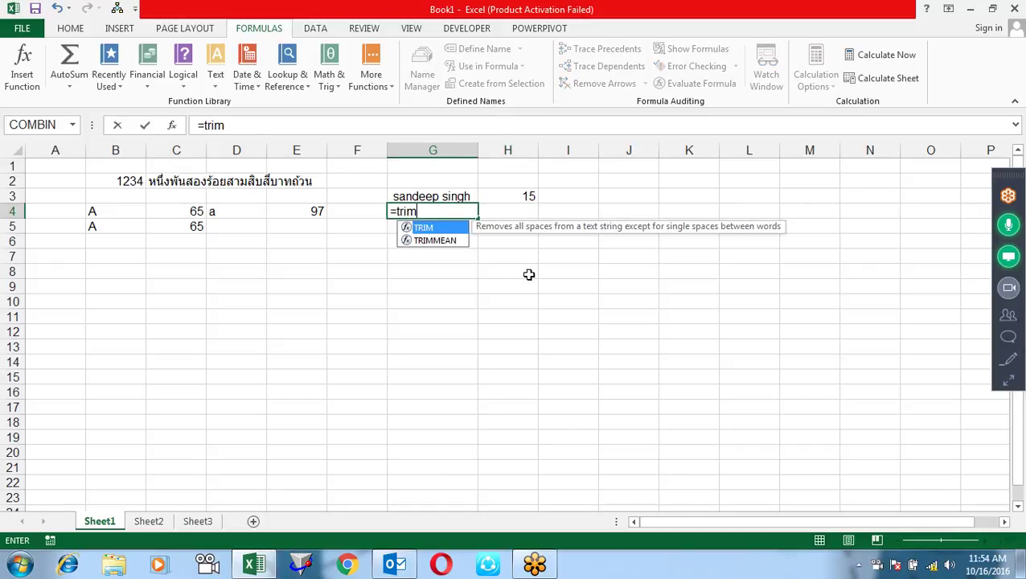
pyautogui.press('Tab')
pyautogui.press('Up')
pyautogui.press('Return')
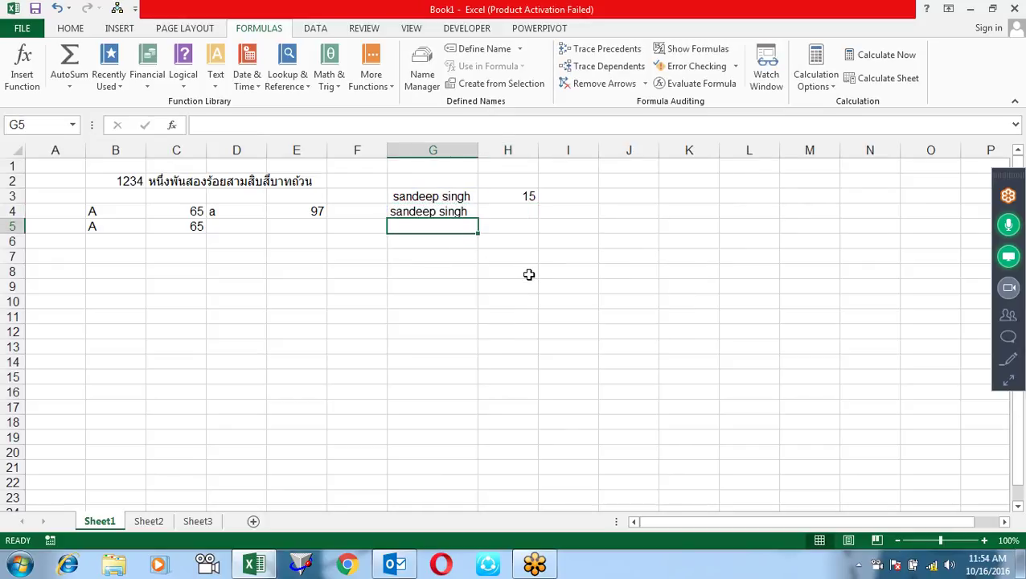
pyautogui.press('Up')
pyautogui.press('Right')
pyautogui.hotkey('ctrl', 'd')
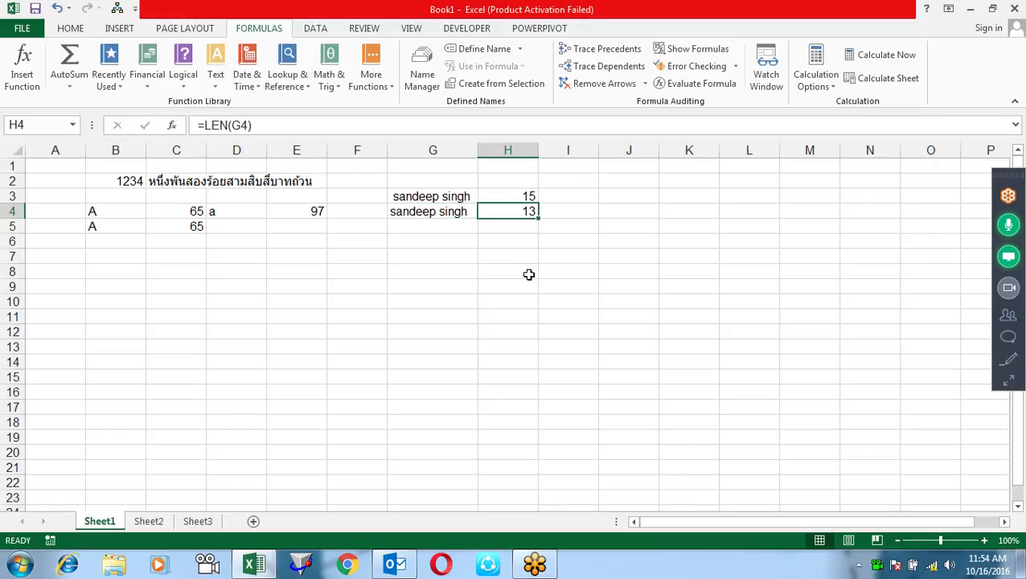
pyautogui.press('Left')
pyautogui.press('Down')
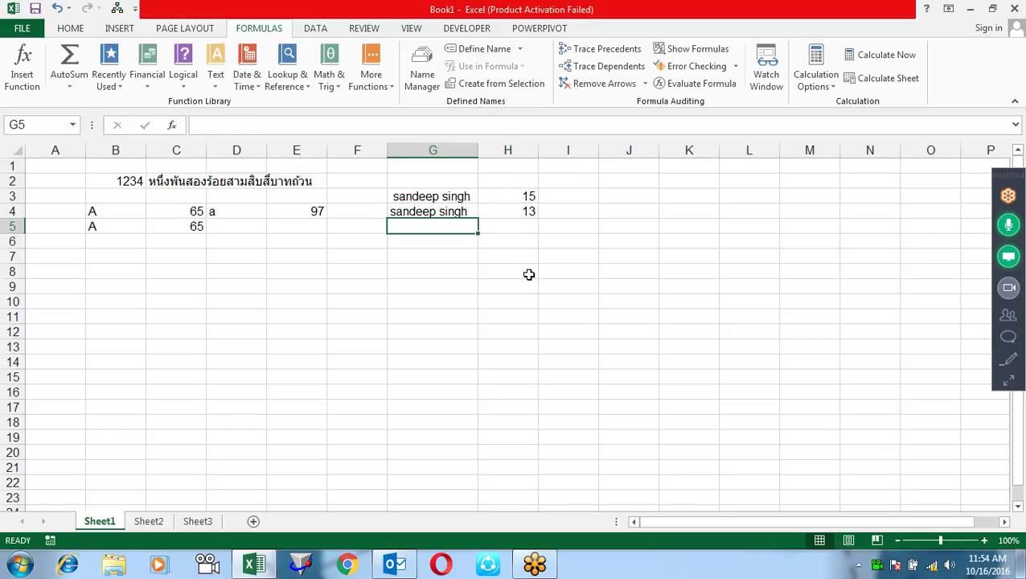
# Enter the name split over two lines in G5 and fill LEN down to H5 (13).
pyautogui.write('sandeep')
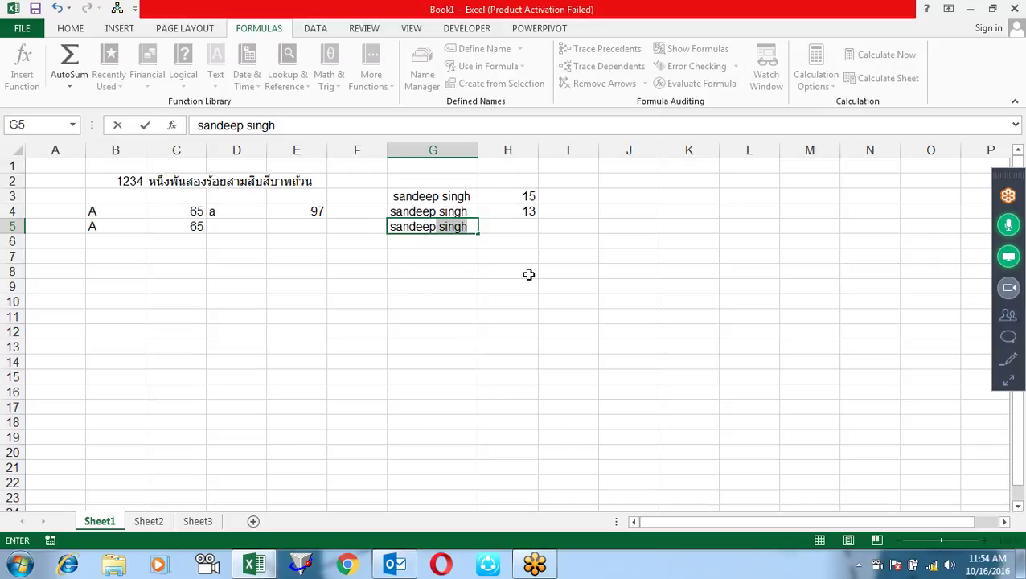
pyautogui.hotkey('alt', 'Return')
pyautogui.write('singh')
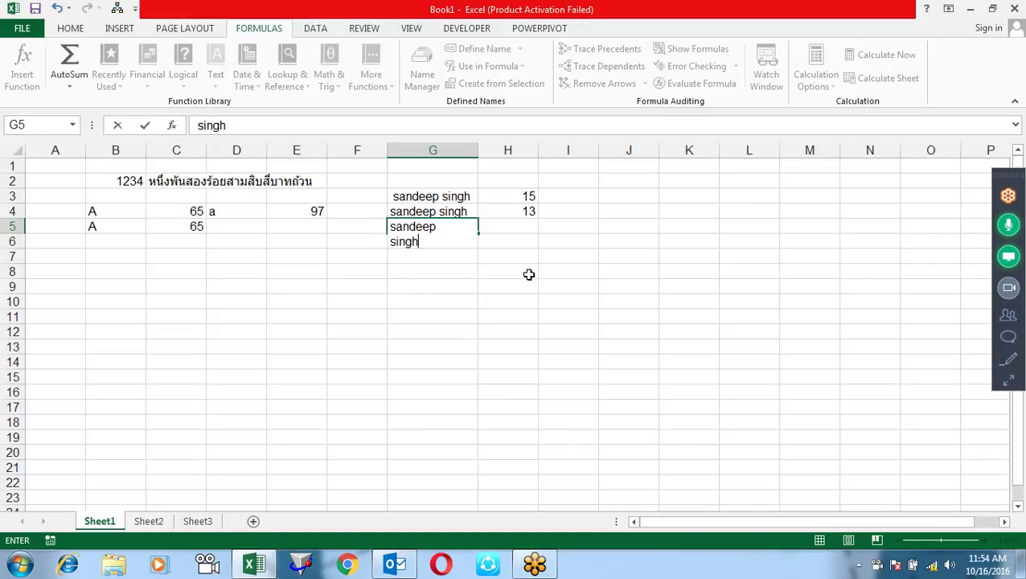
pyautogui.press('Return')
pyautogui.click(458, 227)
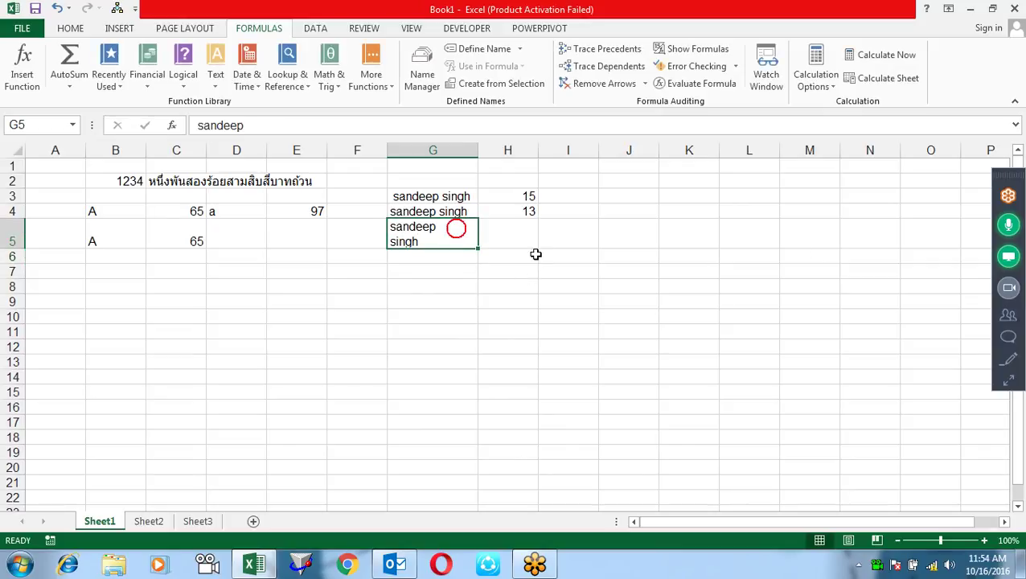
pyautogui.click(523, 233)
pyautogui.hotkey('ctrl', 'd')
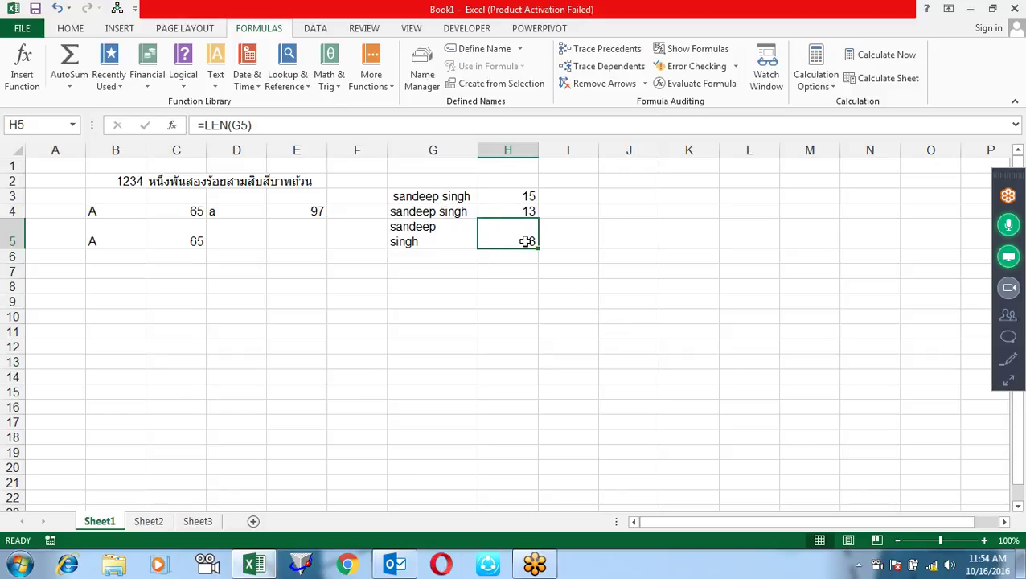
# Turn off Wrap Text for G5 so the name shows on one line.
pyautogui.click(461, 232)
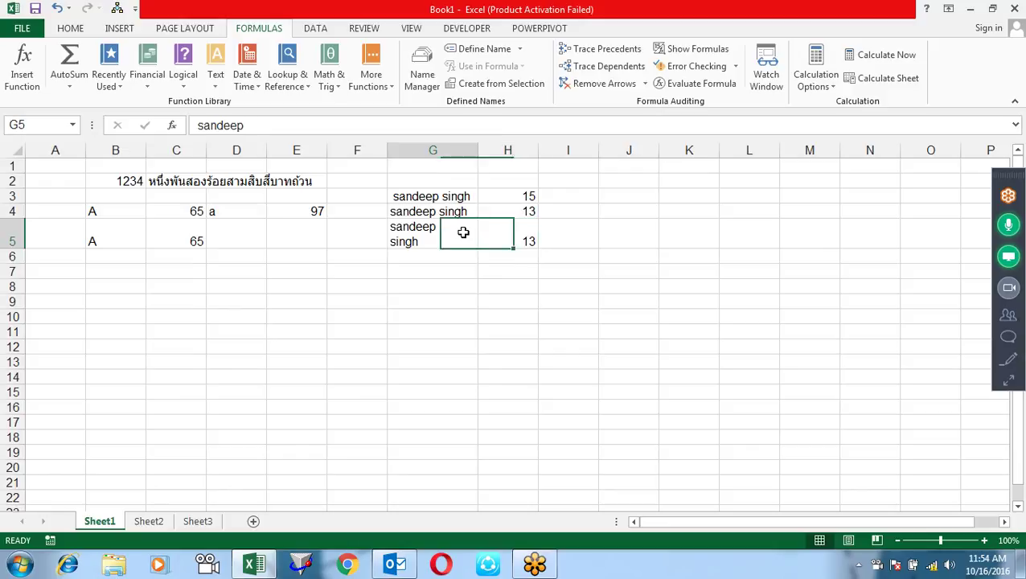
pyautogui.click(81, 29)
pyautogui.click(406, 56)
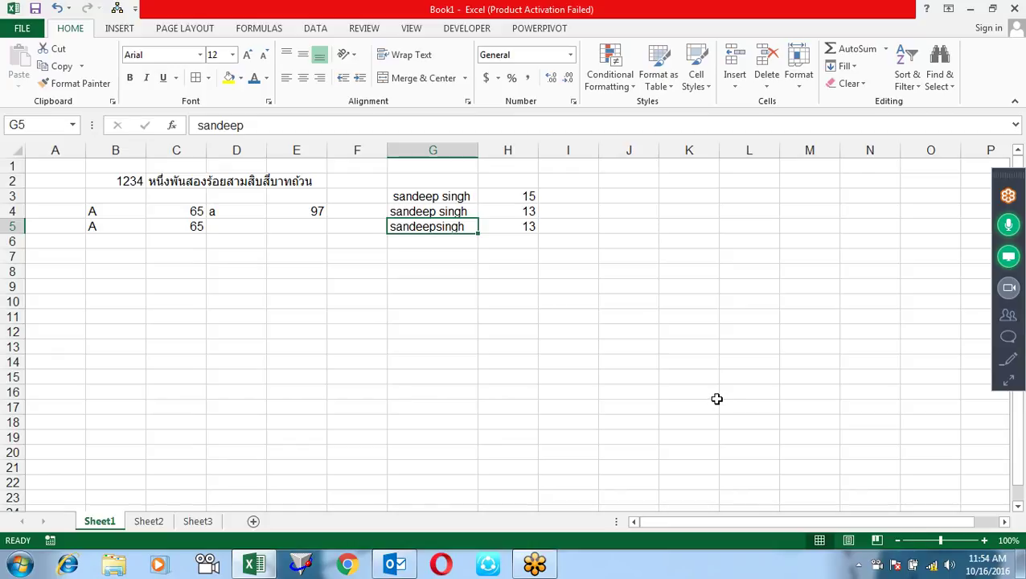
# Strip the line break with =CLEAN(G5) in G6 and fill LEN down to H6 (12).
pyautogui.click(463, 241)
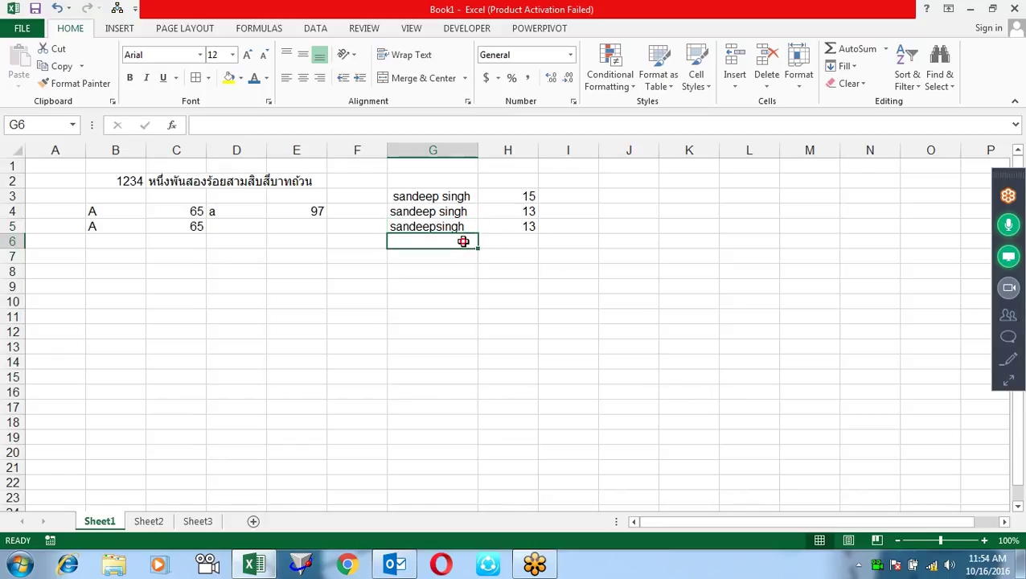
pyautogui.write('=')
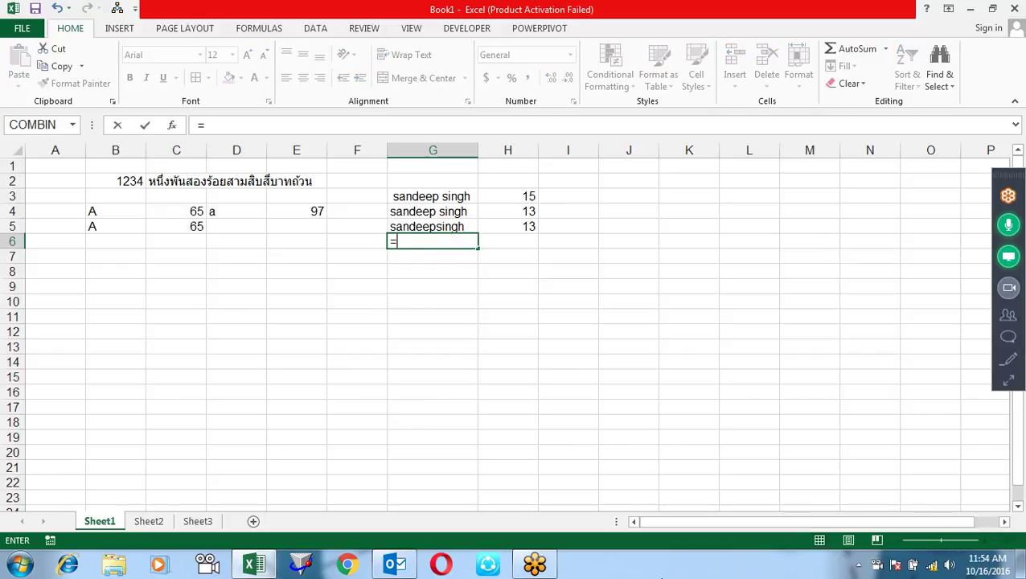
pyautogui.write('cle')
pyautogui.press('Tab')
pyautogui.press('Up')
pyautogui.write(')')
pyautogui.press('Return')
pyautogui.press('Up')
pyautogui.press('Right')
pyautogui.hotkey('ctrl', 'd')
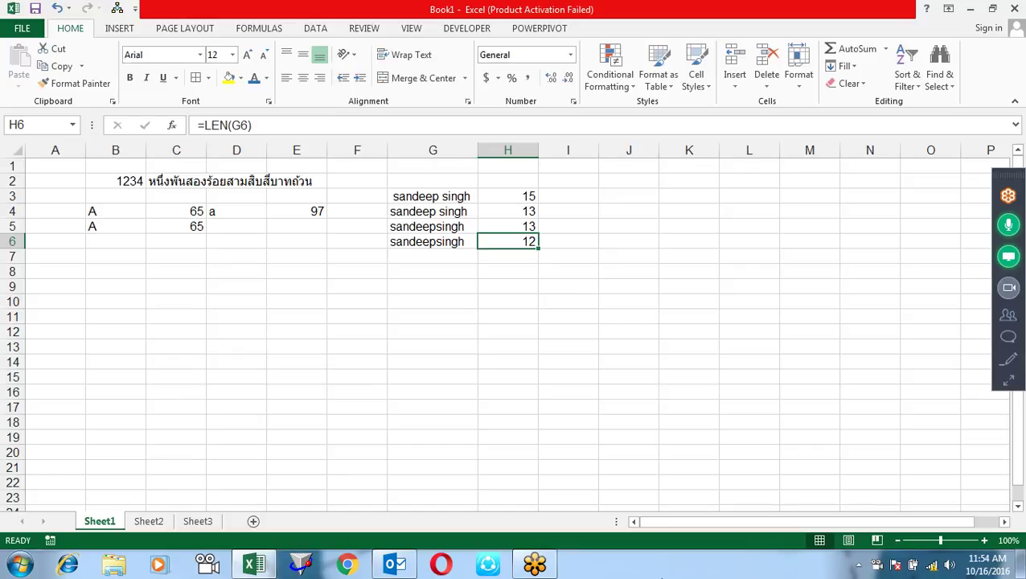
# Review the CLEAN and LEN formulas, then start another CLEAN formula in G7.
pyautogui.click(432, 241)
pyautogui.press('Up')
pyautogui.press('Up')
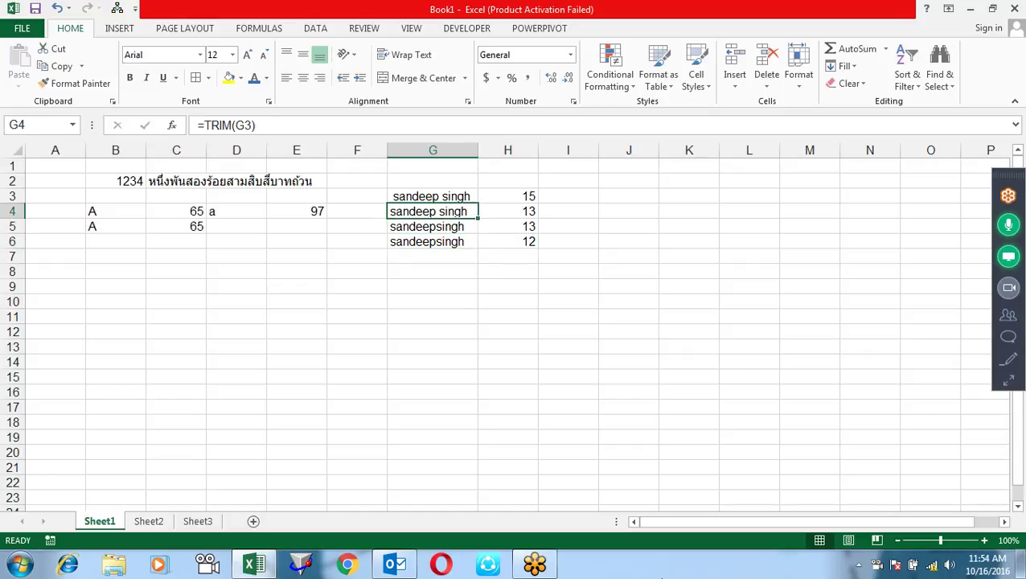
pyautogui.press('Right')
pyautogui.press('Right')
pyautogui.press('Left')
pyautogui.press('Left')
pyautogui.press('Down')
pyautogui.press('Down')
pyautogui.press('Down')
pyautogui.write('=cl')
pyautogui.press('Tab')
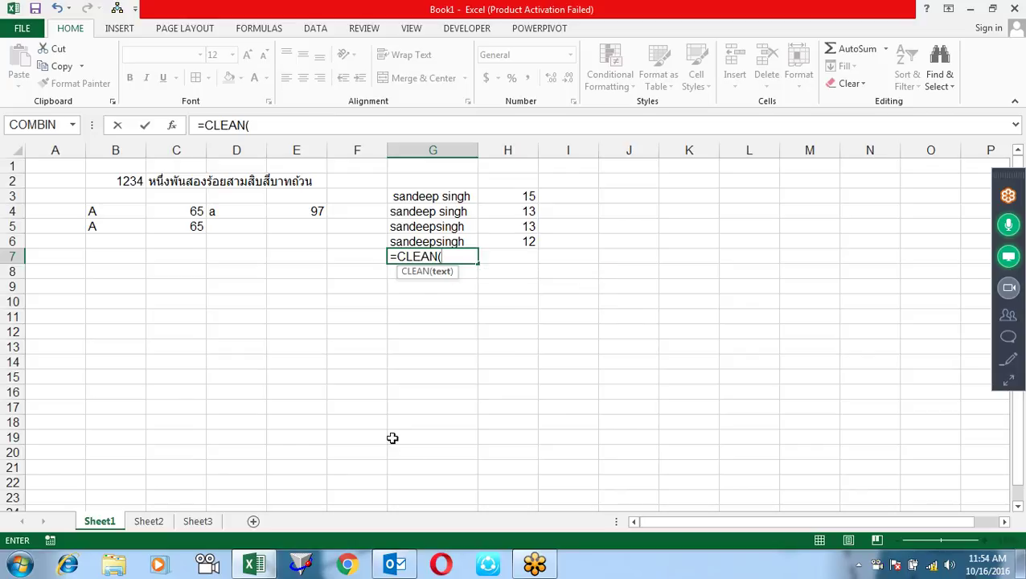
# Complete =CLEAN(G3) in G7 and fill LEN into H7, which still reports 15.
pyautogui.click(432, 196)
pyautogui.press('Return')
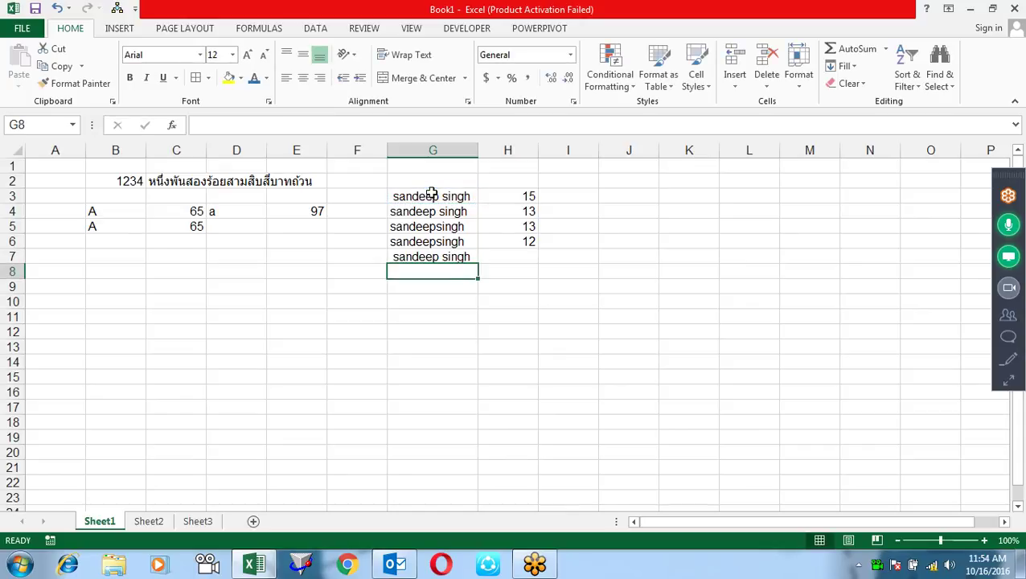
pyautogui.press('Up')
pyautogui.press('Right')
pyautogui.hotkey('ctrl', 'd')
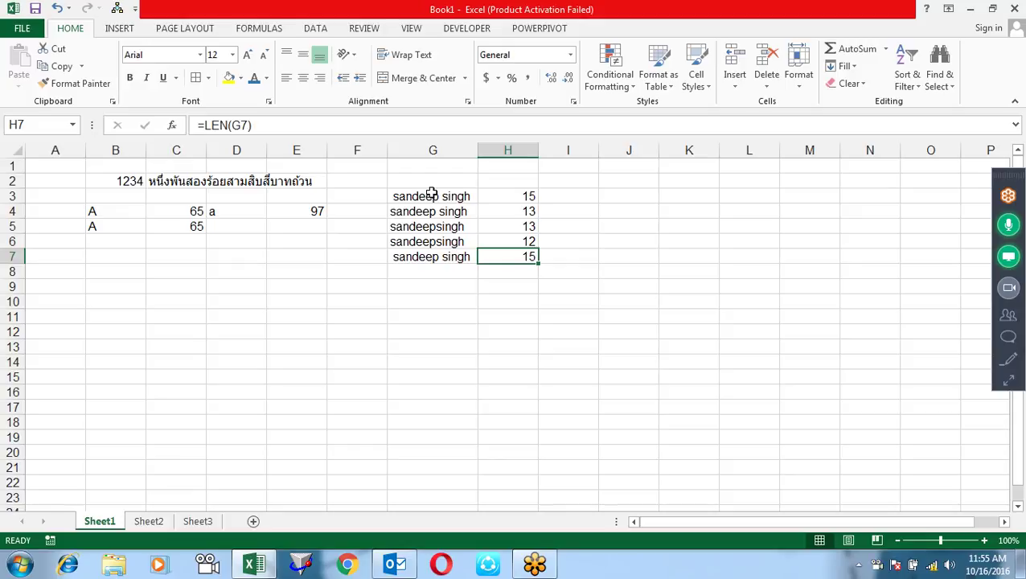
pyautogui.press('Down')
pyautogui.press('Down')
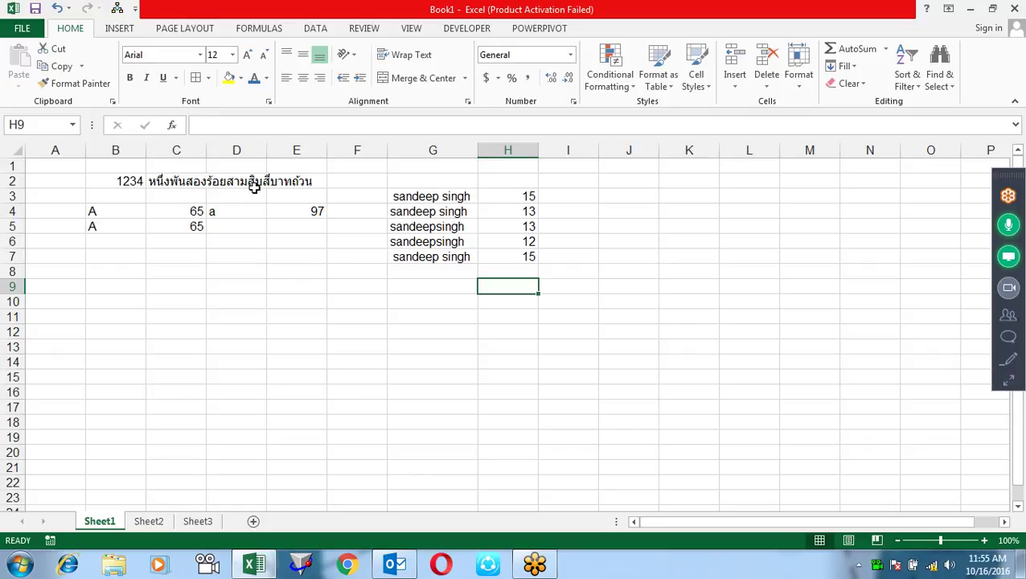
# Browse the Formulas tab's Text and Lookup & Reference function lists without inserting anything, ending on G9.
pyautogui.click(470, 294)
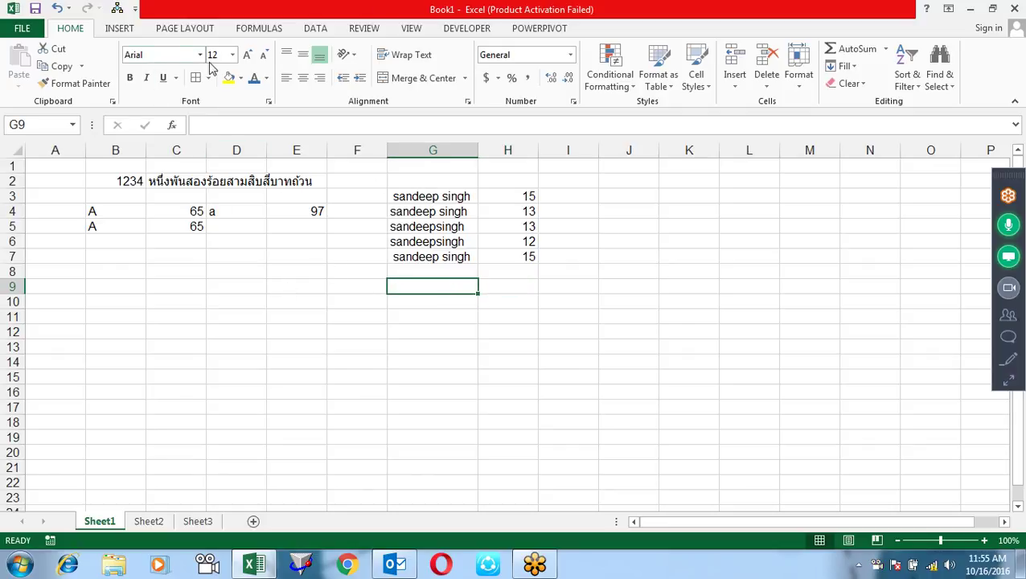
pyautogui.click(307, 31)
pyautogui.click(277, 29)
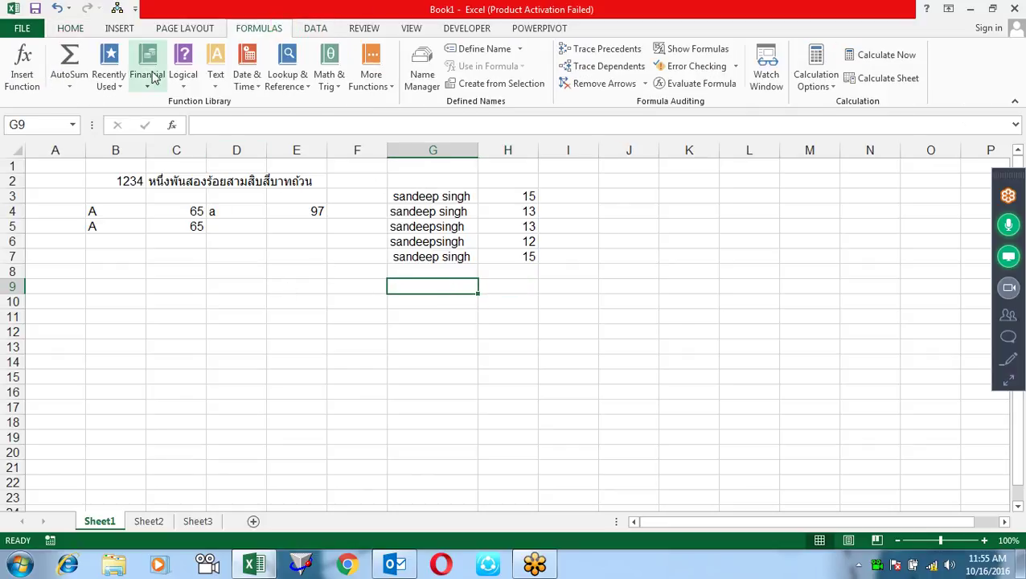
pyautogui.click(213, 75)
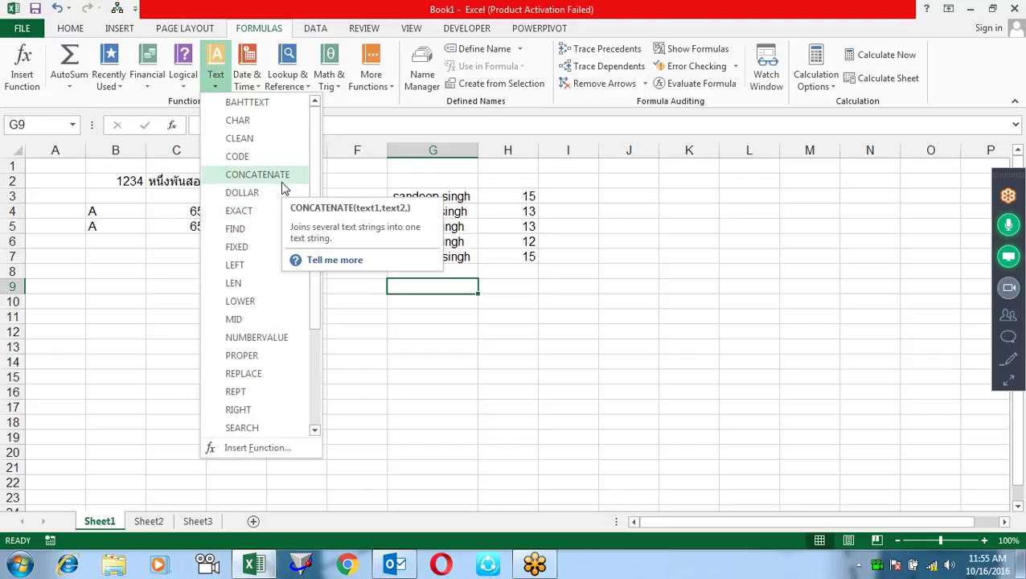
pyautogui.click(424, 342)
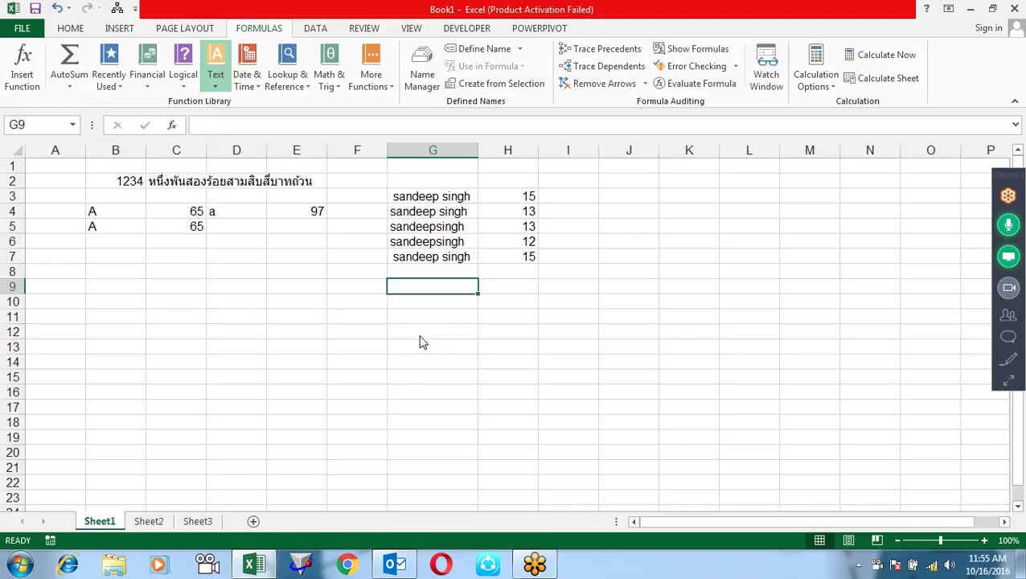
pyautogui.click(374, 291)
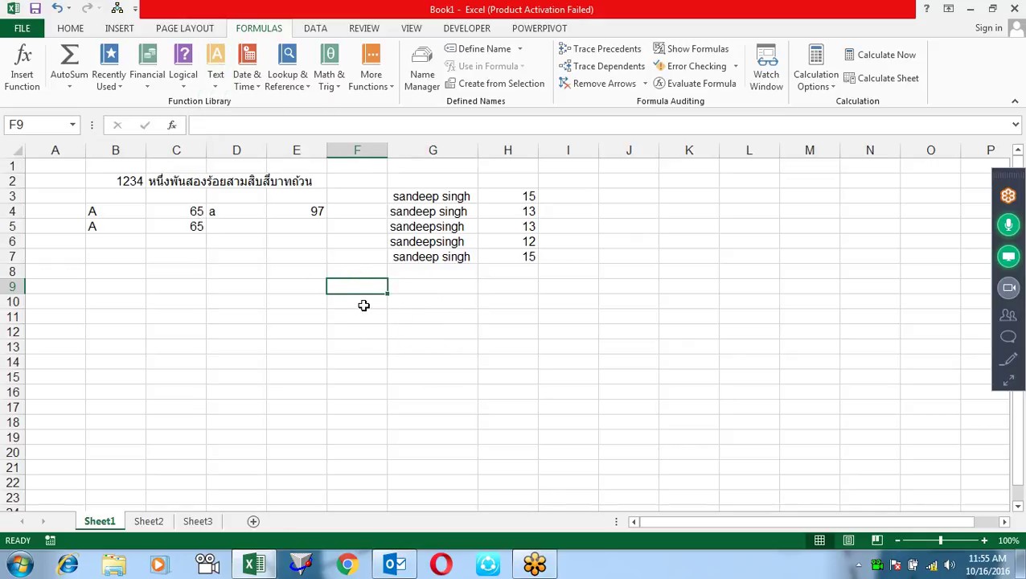
pyautogui.click(299, 85)
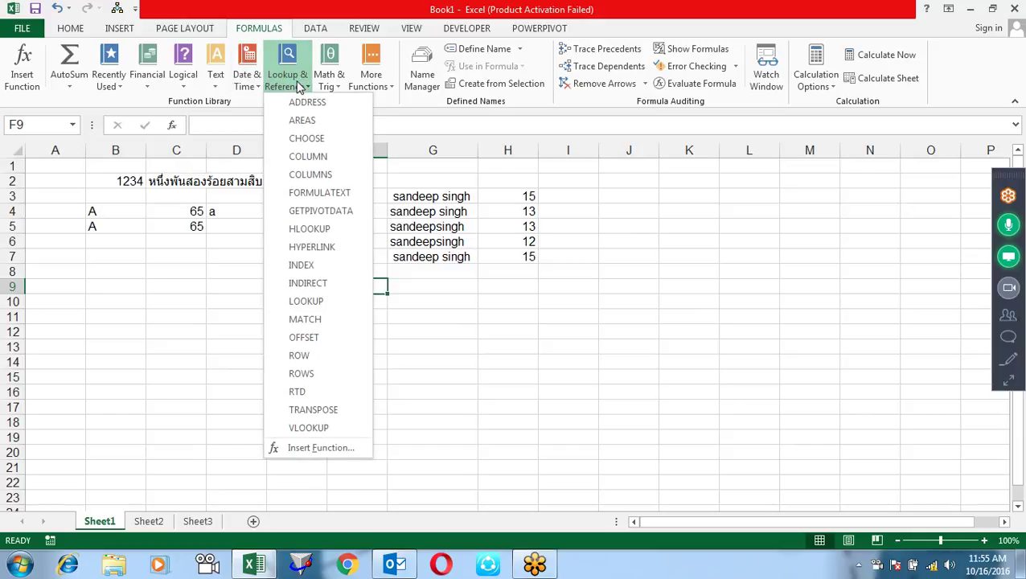
pyautogui.click(218, 80)
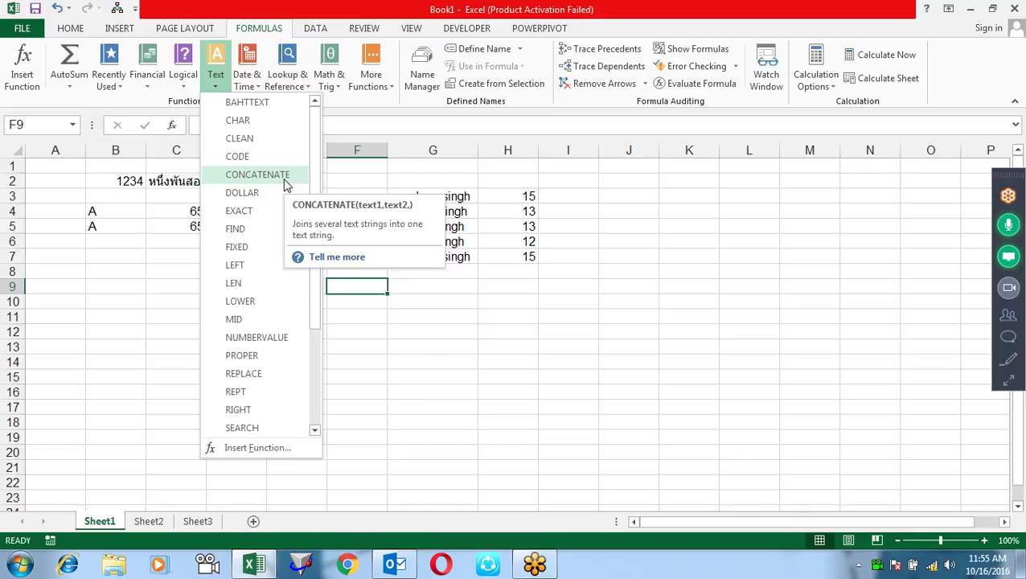
pyautogui.click(454, 390)
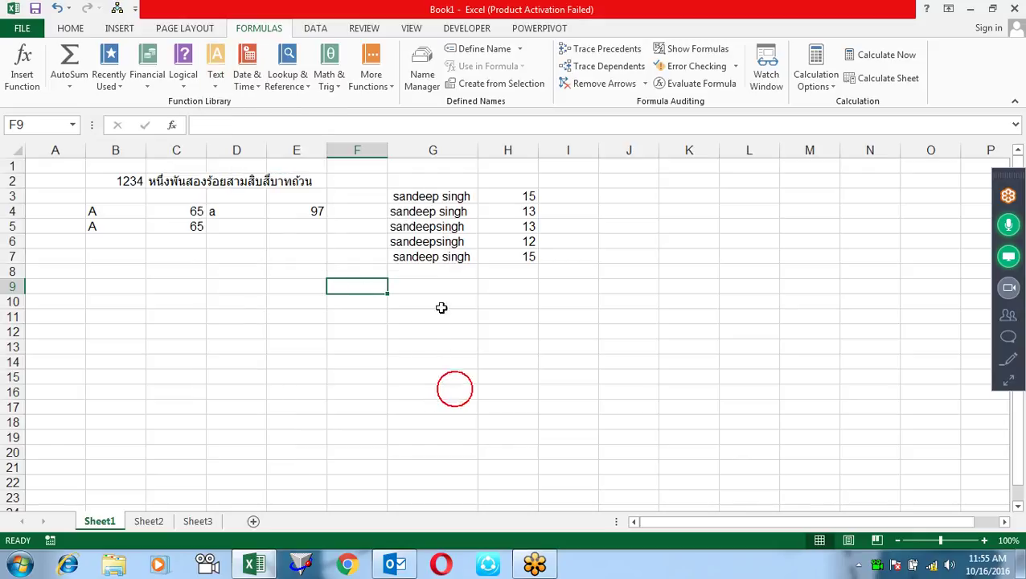
pyautogui.click(420, 287)
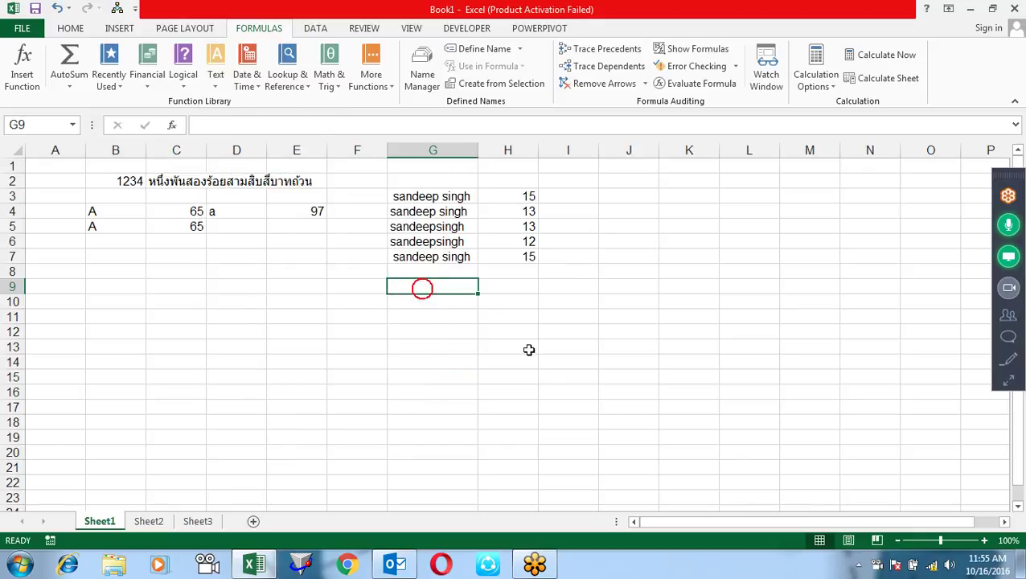
# Enter 12 in G9 and show it as currency with =DOLLAR(G9) in H9, giving $12.00.
pyautogui.write('12')
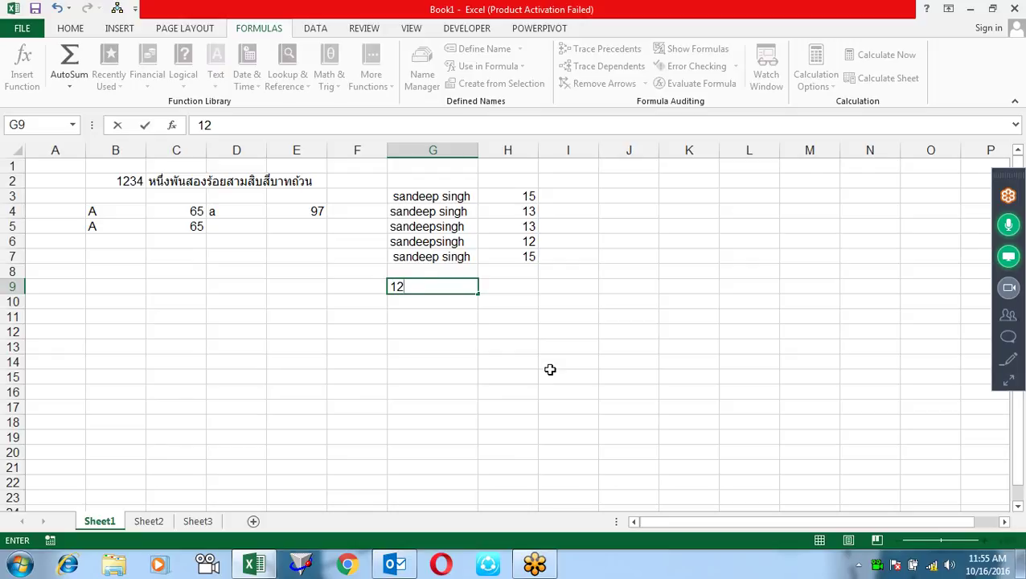
pyautogui.press('Tab')
pyautogui.write('=dol')
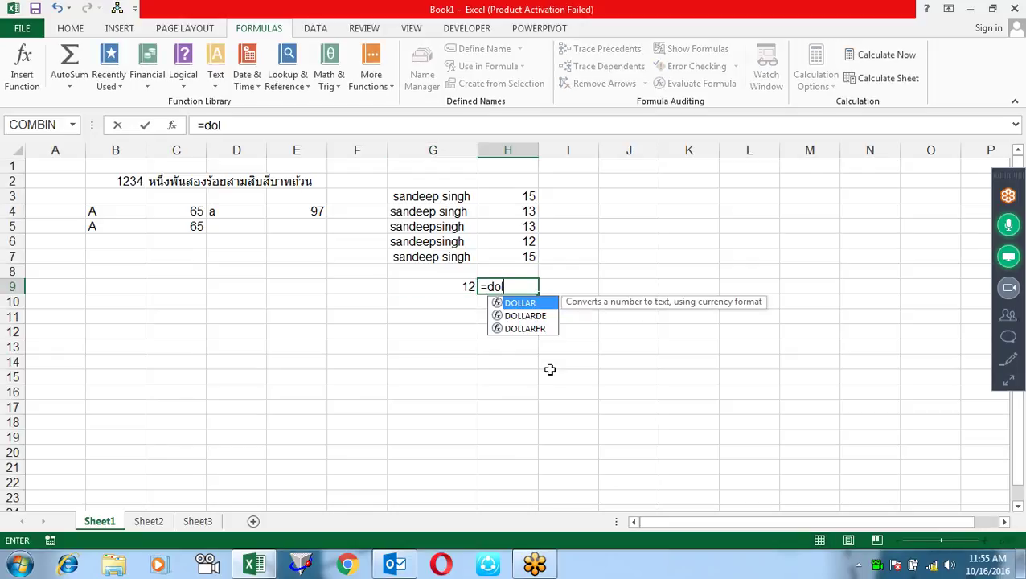
pyautogui.press('Tab')
pyautogui.press('Left')
pyautogui.press('Return')
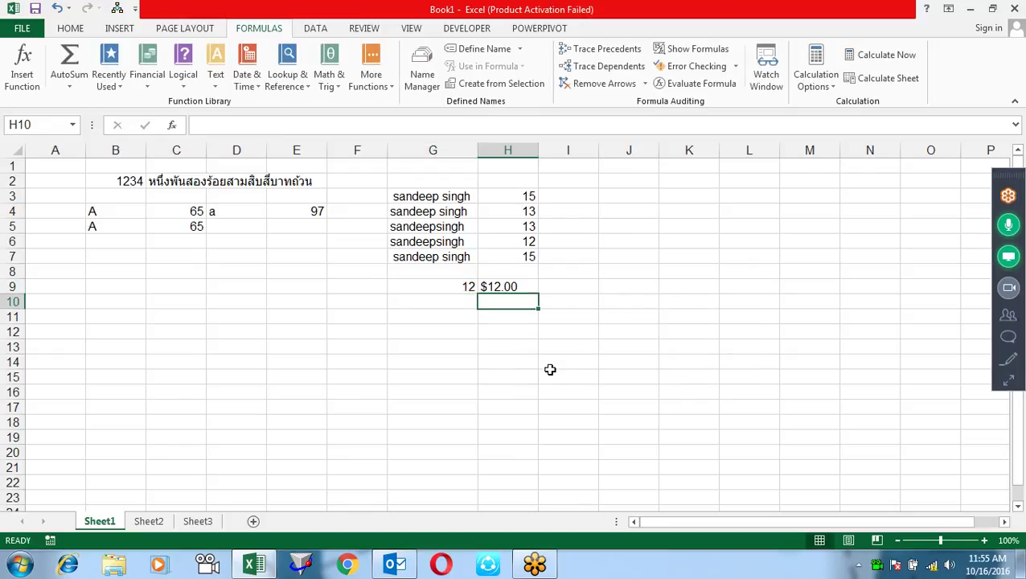
# Enter =FIXED(G9) in H10, returning 12.00, and glance at the Text function list.
pyautogui.write('=')
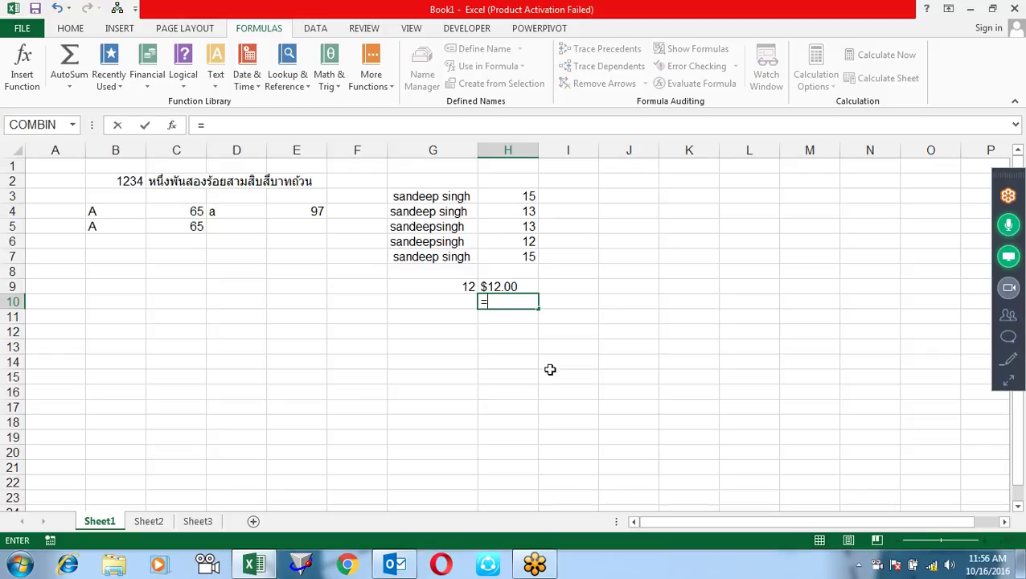
pyautogui.write('fix')
pyautogui.press('Tab')
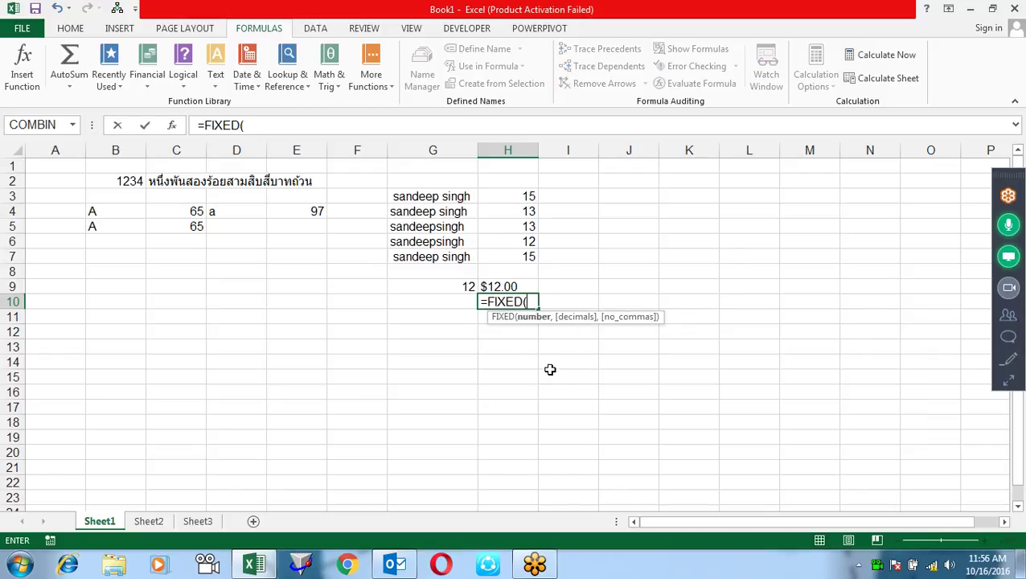
pyautogui.press('Up')
pyautogui.press('Left')
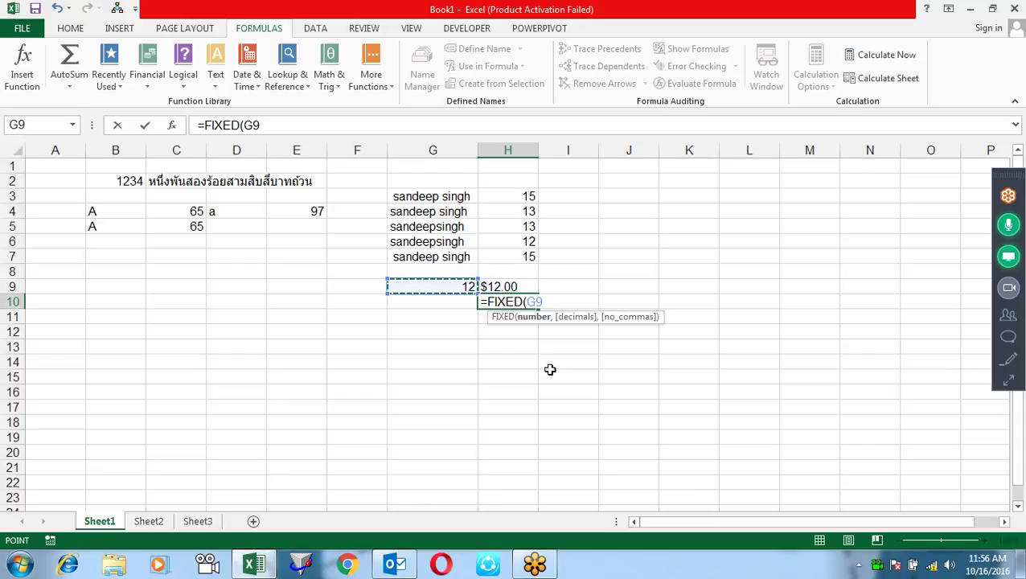
pyautogui.press('Return')
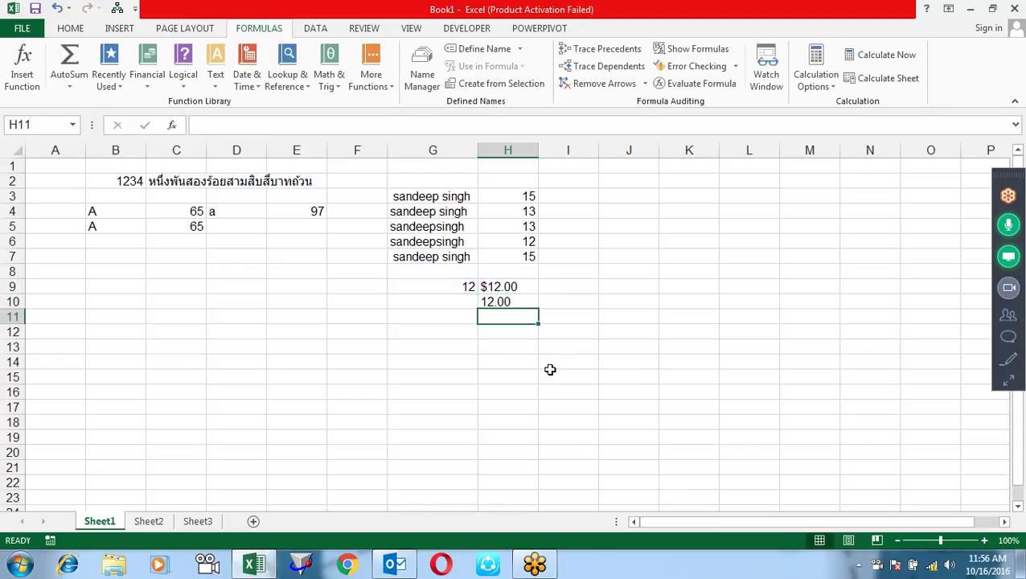
pyautogui.press('Up')
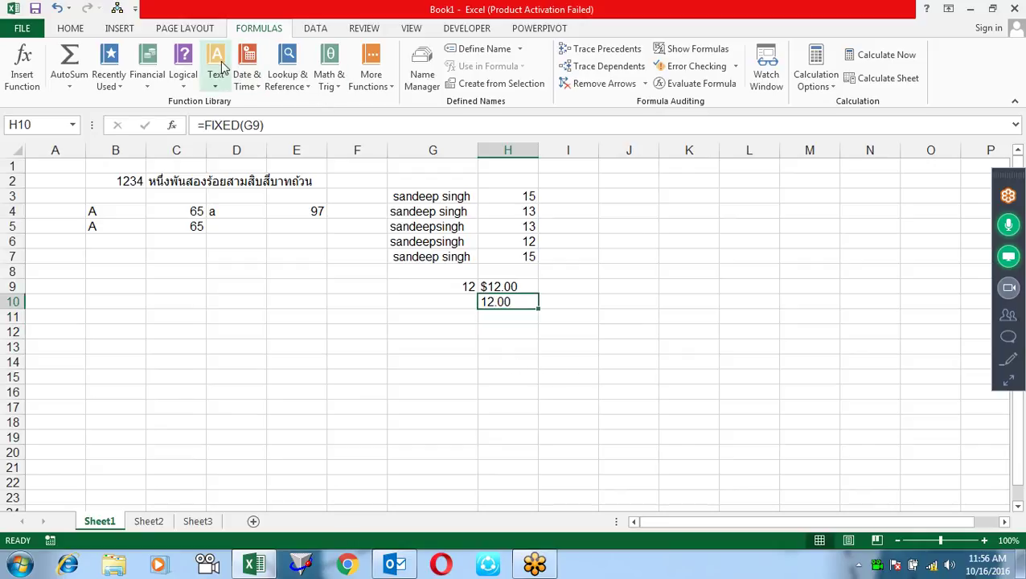
pyautogui.click(217, 74)
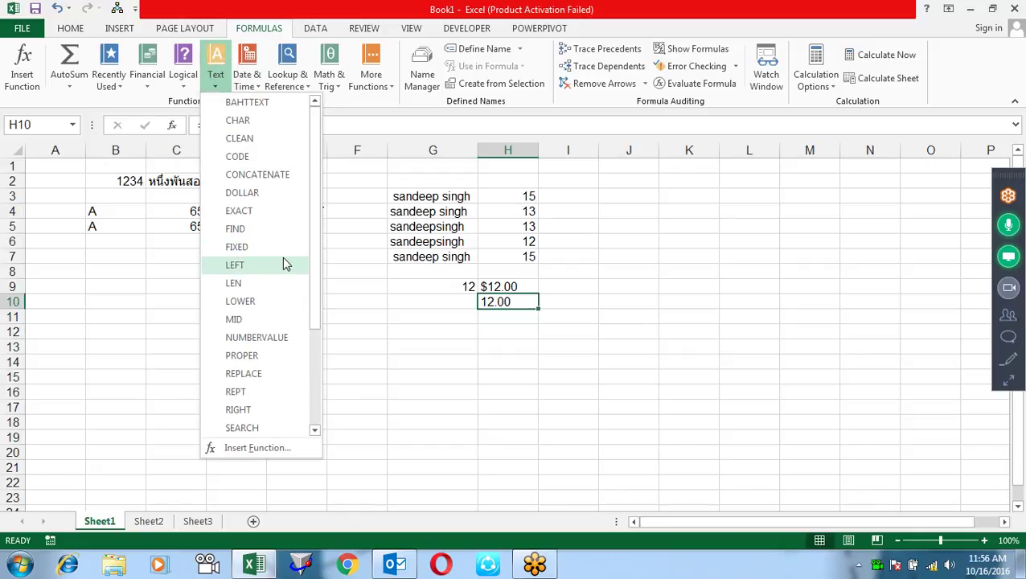
pyautogui.click(461, 425)
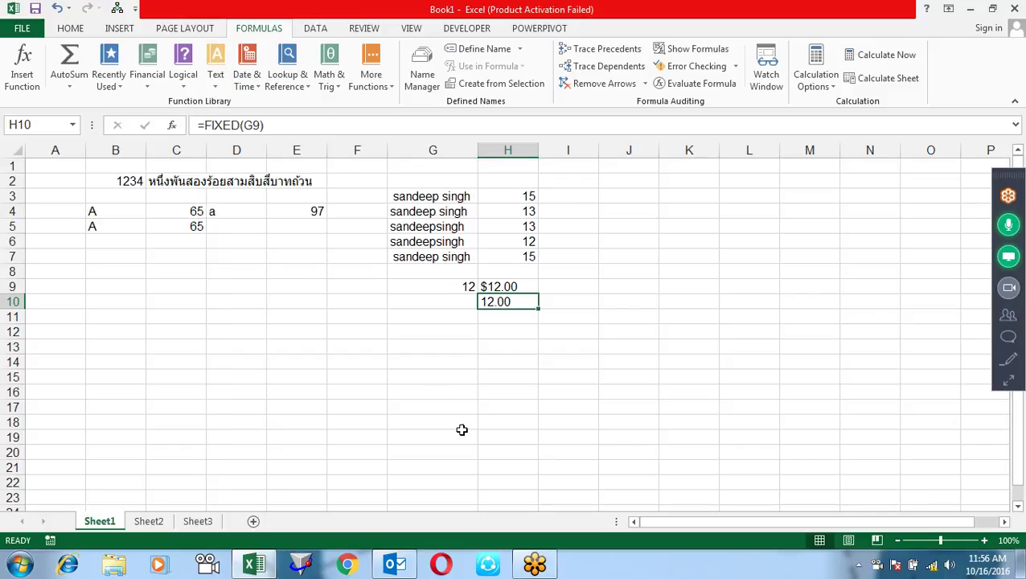
# Enter the first name in lowercase in D10 and uppercase in E10, comparing them with =D10=E10 in F10 (TRUE).
pyautogui.click(225, 301)
pyautogui.write('sandeep')
pyautogui.press('Tab')
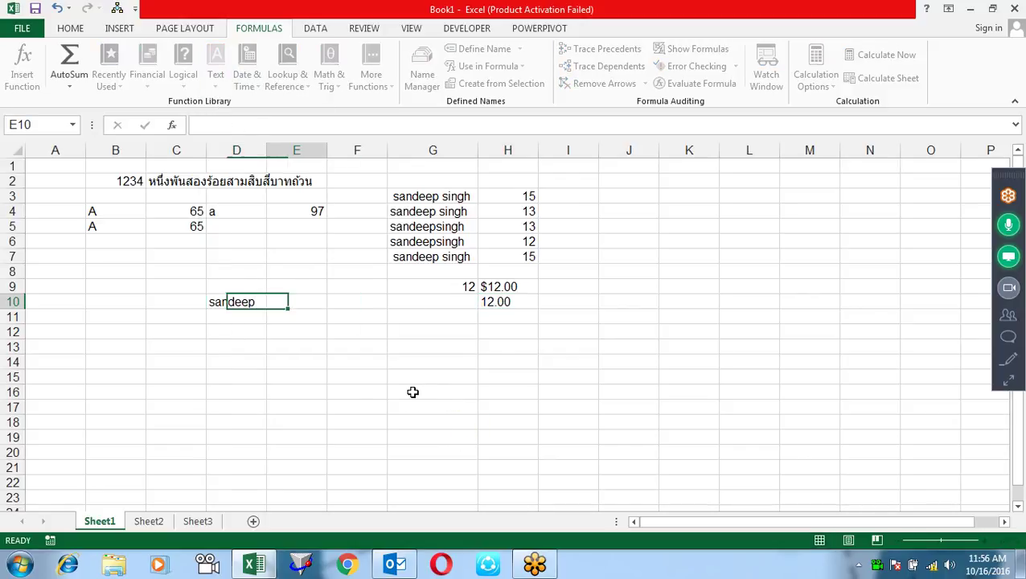
pyautogui.write('S')
pyautogui.write('ANDEEP')
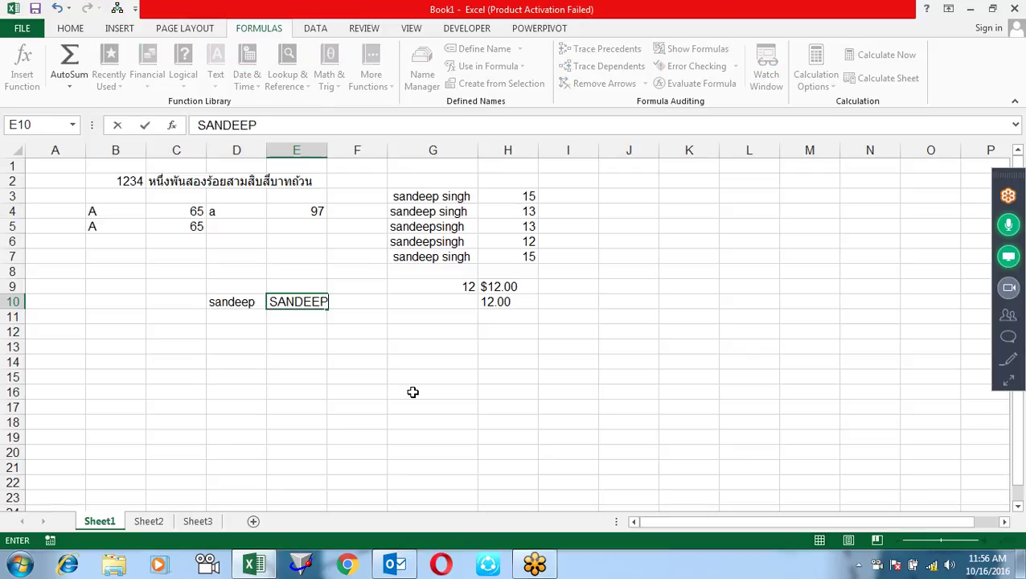
pyautogui.press('Tab')
pyautogui.write('=')
pyautogui.press('Left')
pyautogui.press('Left')
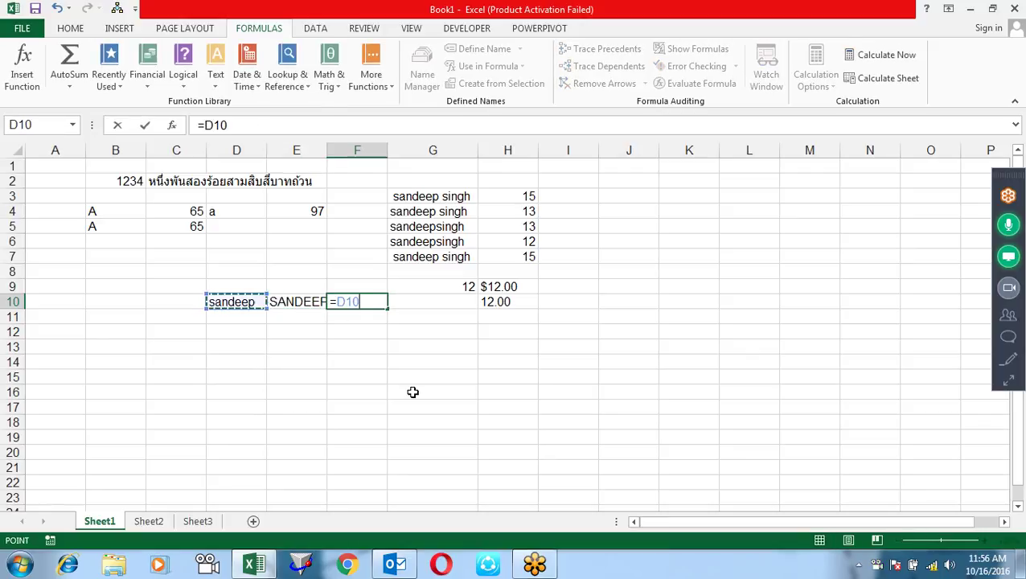
pyautogui.write('=')
pyautogui.press('Left')
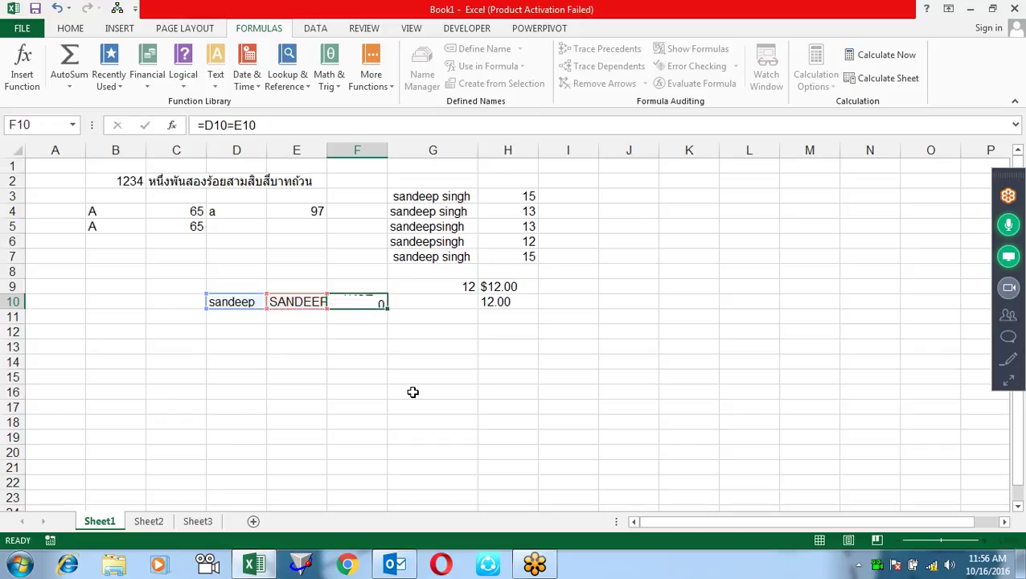
pyautogui.press('Return')
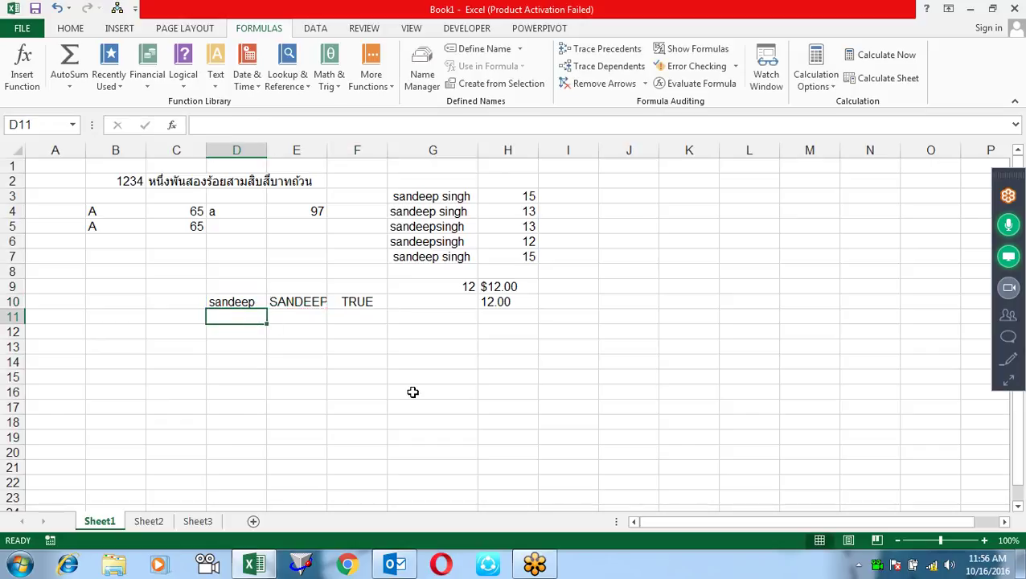
# Add a case-sensitive check =EXACT(D10,E10) in F11, which returns FALSE.
pyautogui.press('Right')
pyautogui.press('Right')
pyautogui.press('Right')
pyautogui.press('Left')
pyautogui.press('F2')
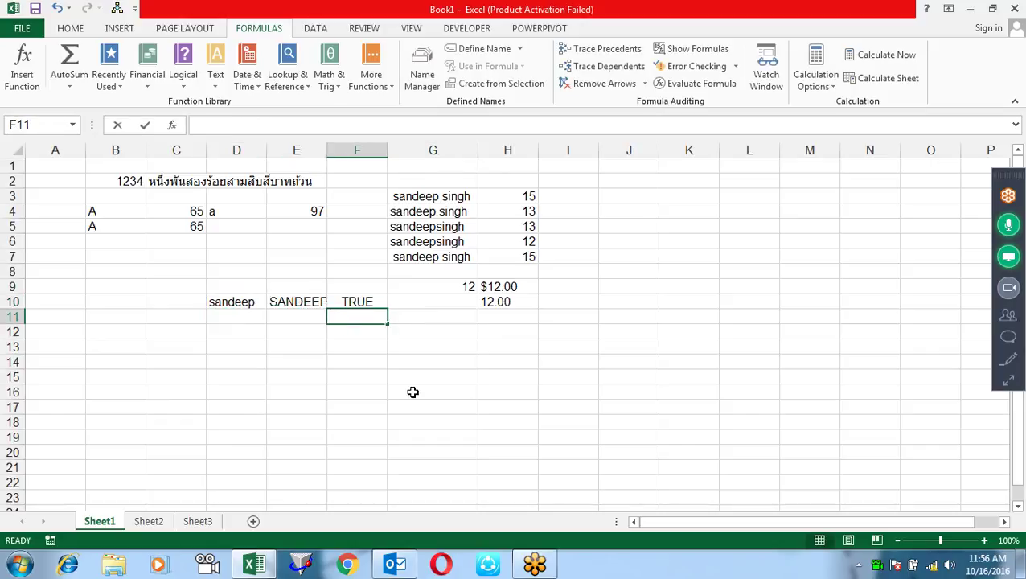
pyautogui.write('=EX')
pyautogui.press('Tab')
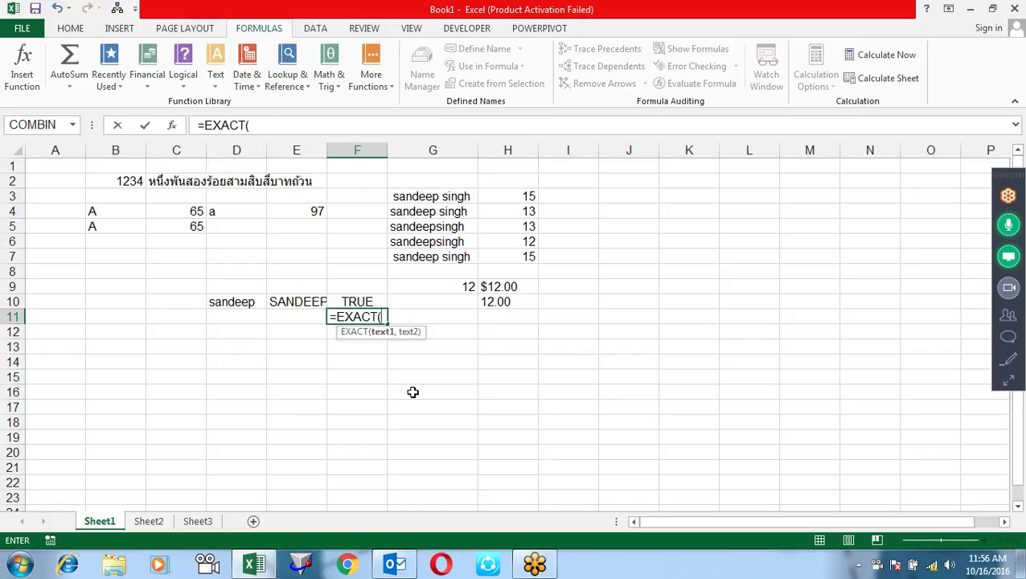
pyautogui.press('Up')
pyautogui.press('Left')
pyautogui.press('Left')
pyautogui.write(',')
pyautogui.press('Up')
# Retype D10 in uppercase so the EXACT check in F11 turns TRUE.
pyautogui.press('Left')
pyautogui.press('Return')
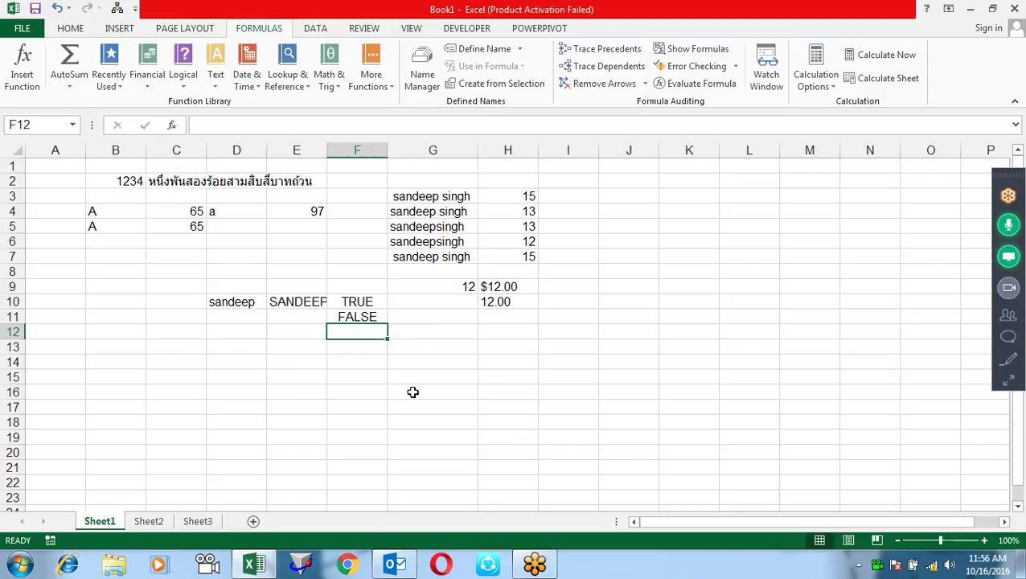
pyautogui.press('Up')
pyautogui.press('Up')
pyautogui.press('Left')
pyautogui.press('Left')
pyautogui.press('Left')
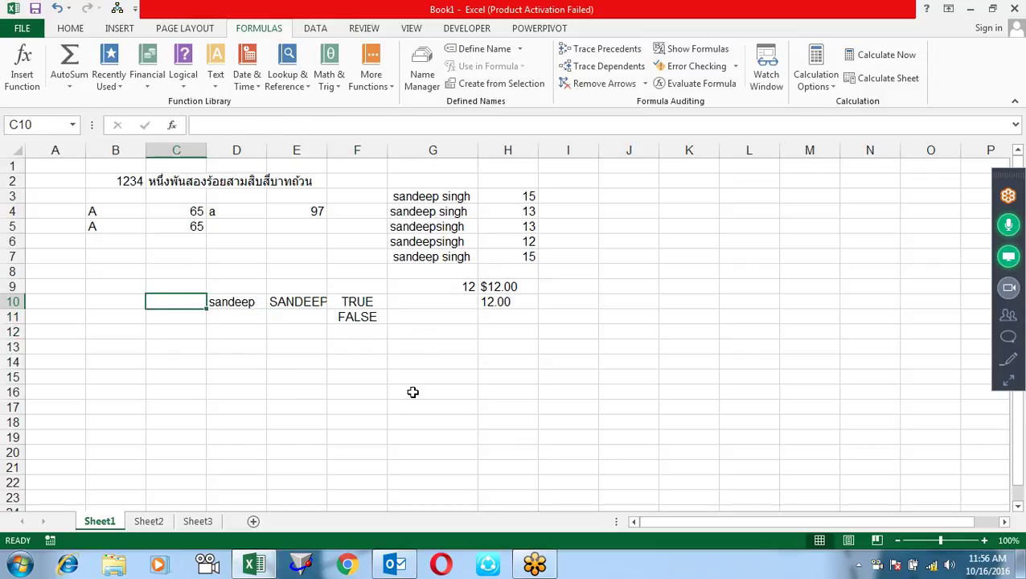
pyautogui.press('Right')
pyautogui.write('SANDEEP')
pyautogui.press('Return')
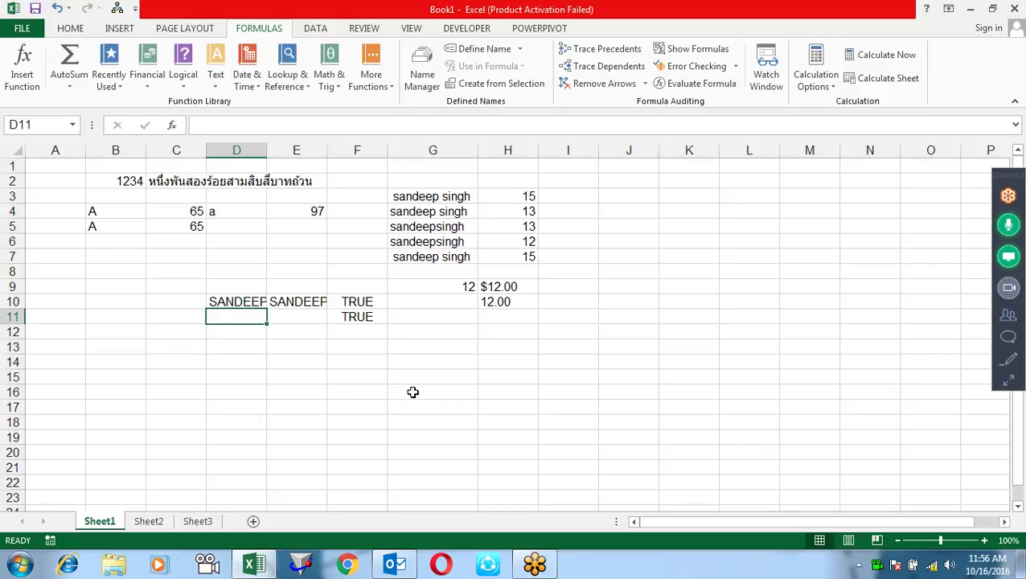
pyautogui.doubleClick(369, 316)
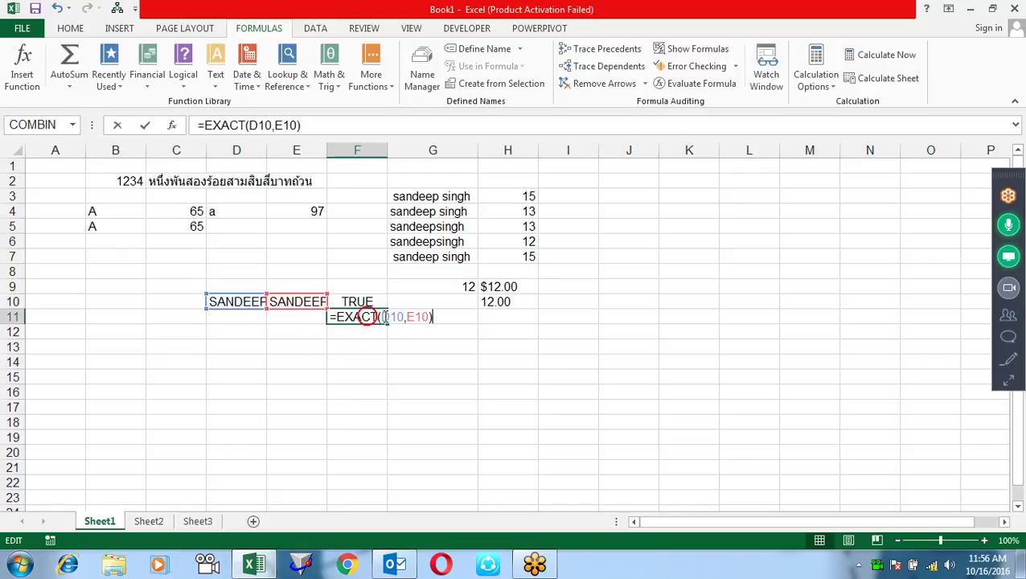
pyautogui.moveTo(426, 362); pyautogui.dragTo(384, 354)
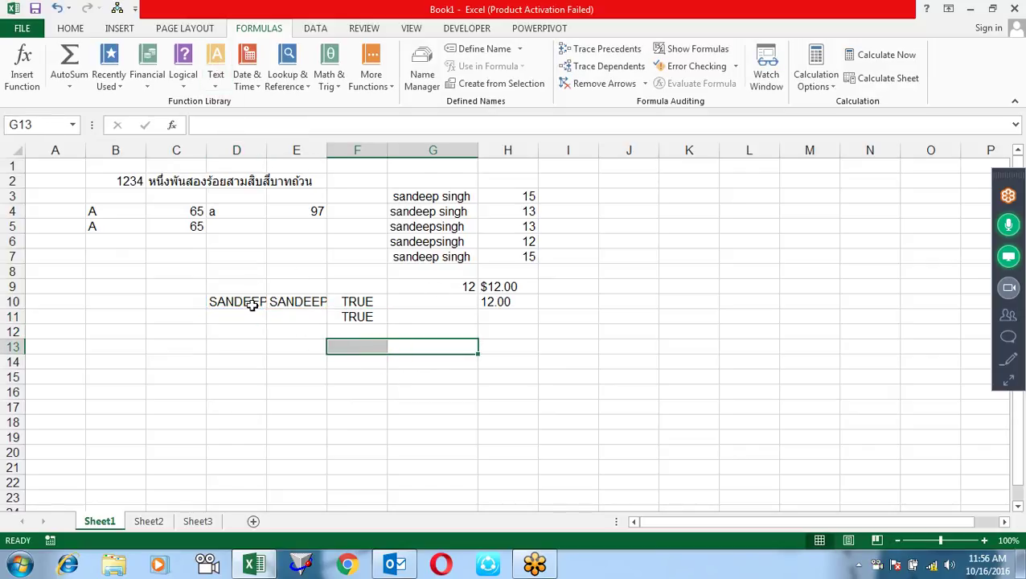
pyautogui.click(275, 360)
# Convert the name in G3 to uppercase with =UPPER(G3) in I3.
pyautogui.click(216, 64)
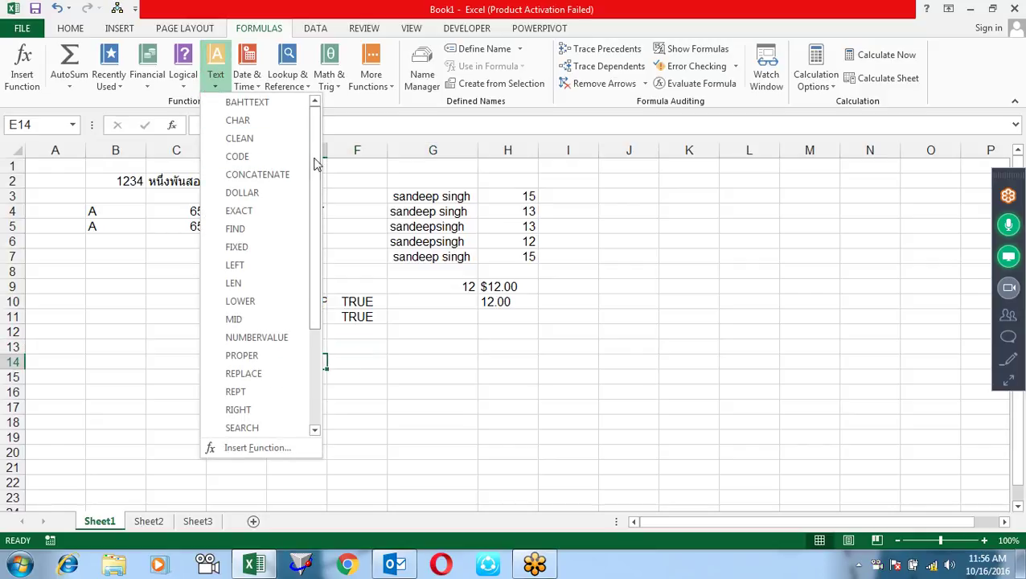
pyautogui.moveTo(316, 164); pyautogui.dragTo(343, 265)
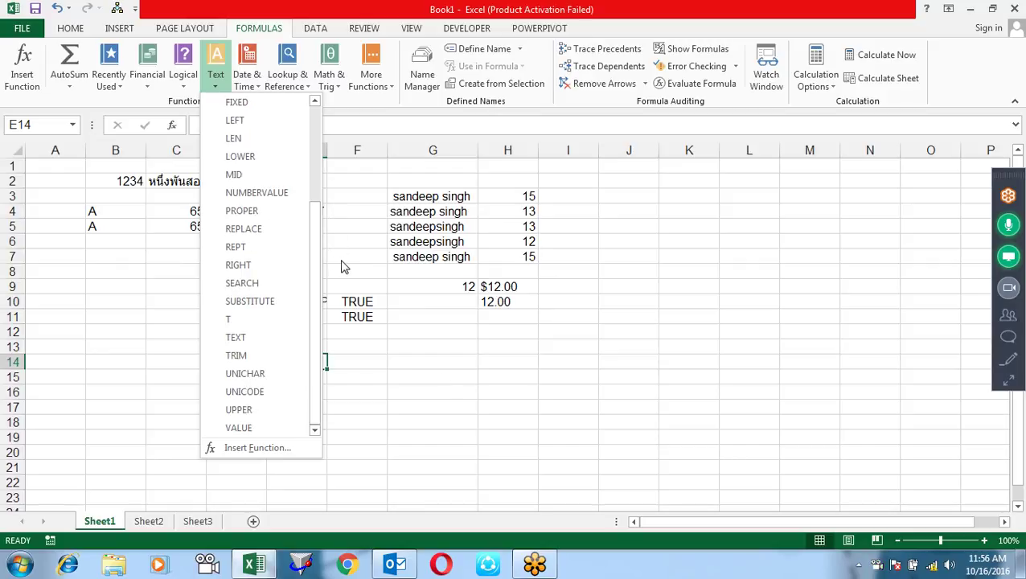
pyautogui.click(463, 415)
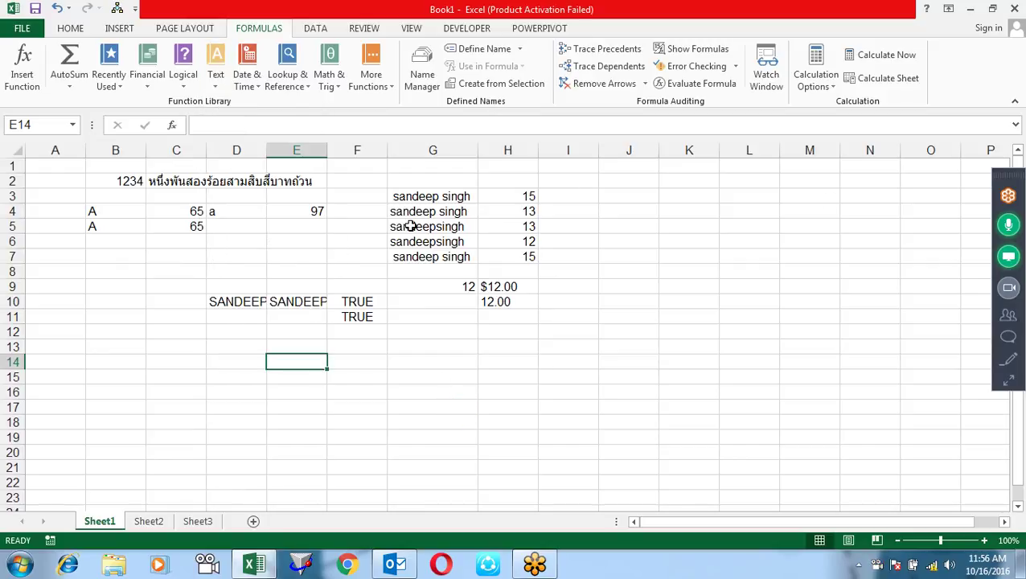
pyautogui.click(580, 194)
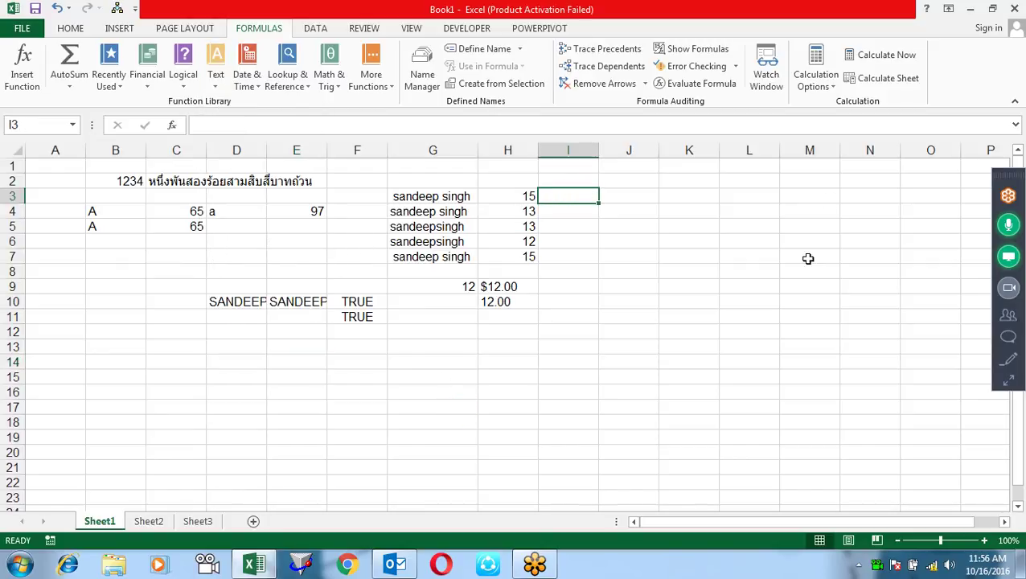
pyautogui.write('=UP')
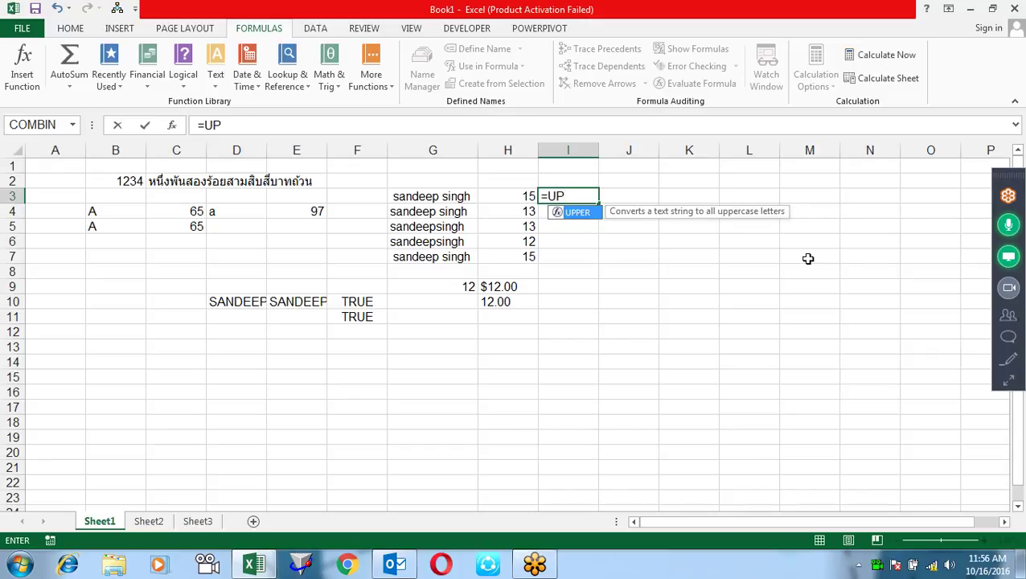
pyautogui.press('Tab')
pyautogui.press('Left')
pyautogui.press('Left')
pyautogui.press('Left')
pyautogui.press('Right')
pyautogui.press('Return')
# Add =LOWER(I3) in I4 and =PROPER(I4) in I5 for lowercase and proper-case versions.
pyautogui.write('=')
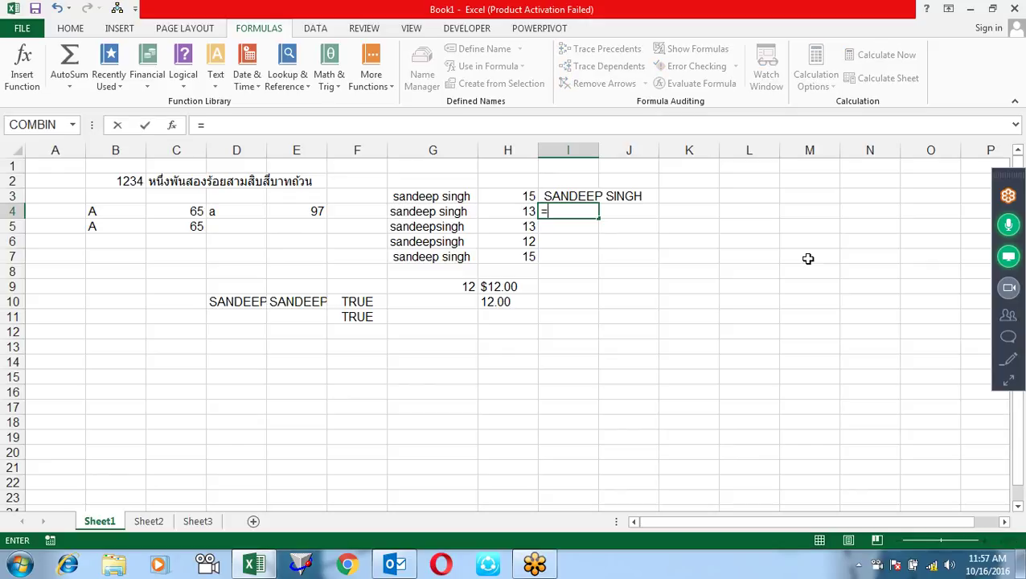
pyautogui.write('LOW')
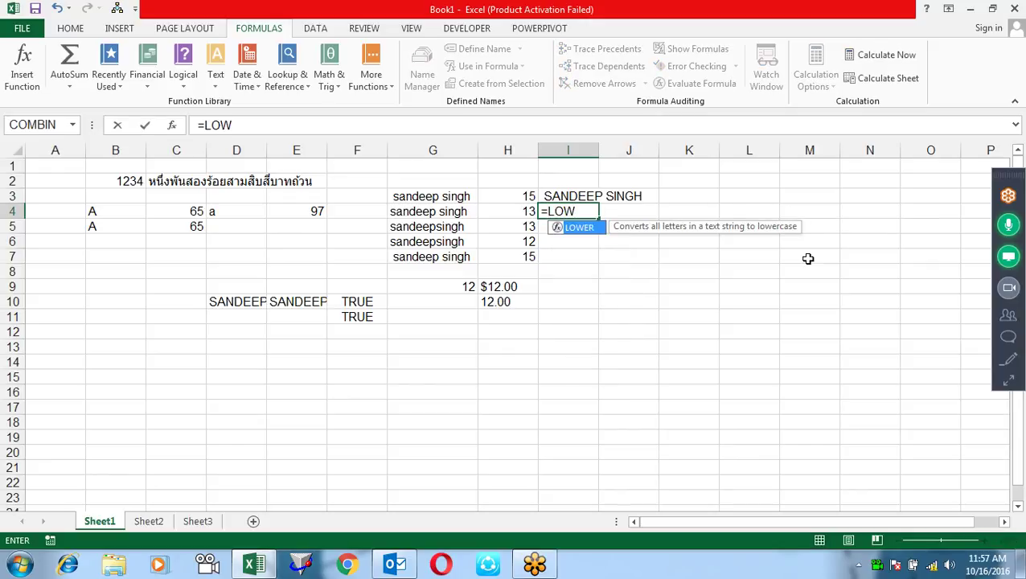
pyautogui.press('Tab')
pyautogui.press('Up')
pyautogui.press('Return')
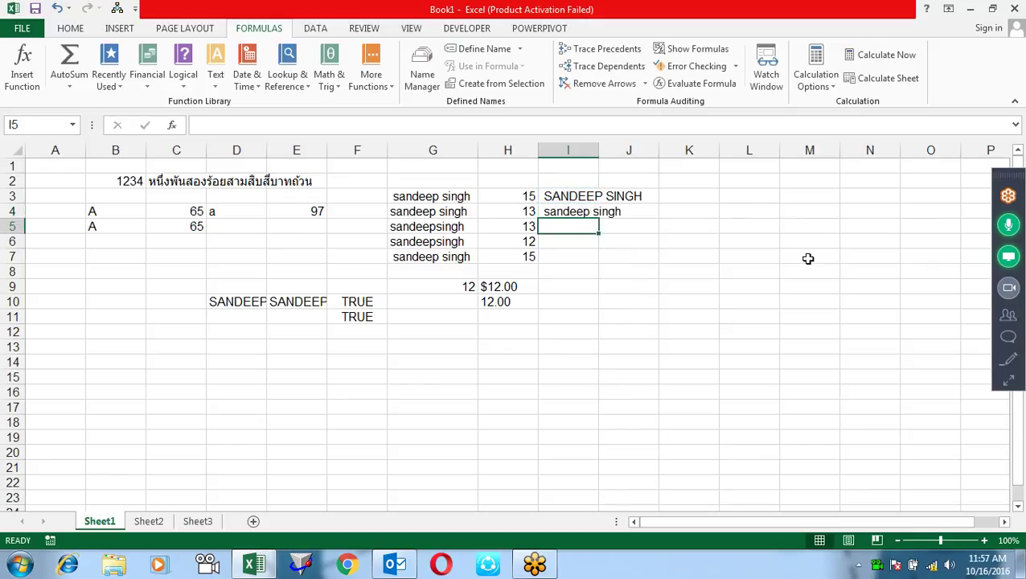
pyautogui.write('=PRO')
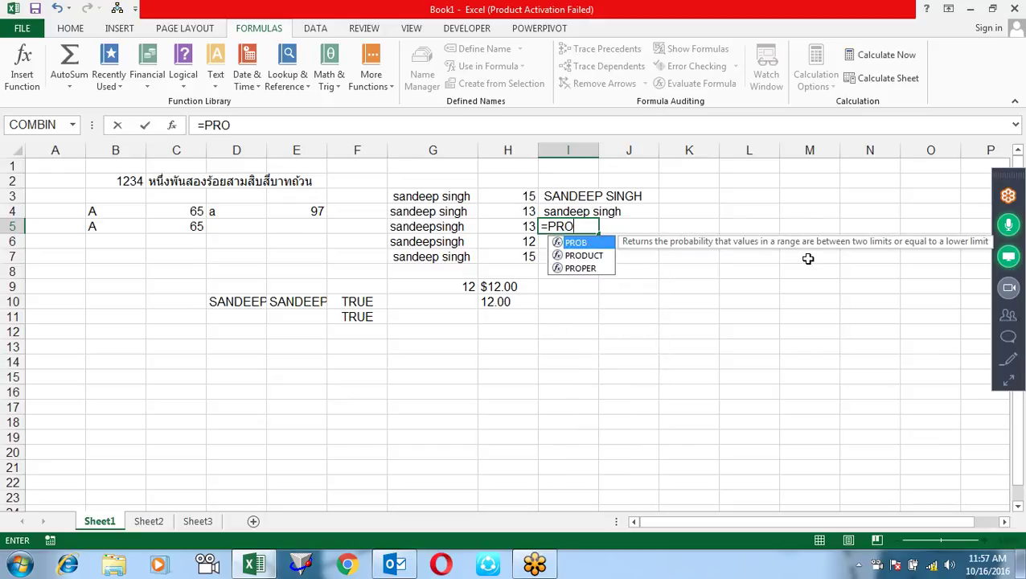
pyautogui.press('Down')
pyautogui.press('Down')
pyautogui.press('Tab')
pyautogui.press('Up')
pyautogui.press('Return')
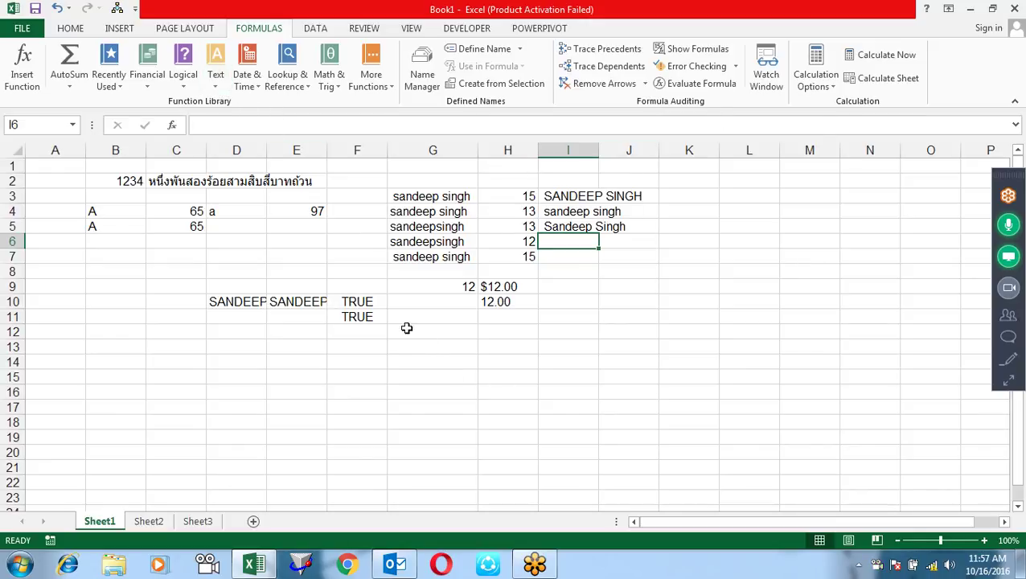
pyautogui.click(182, 346)
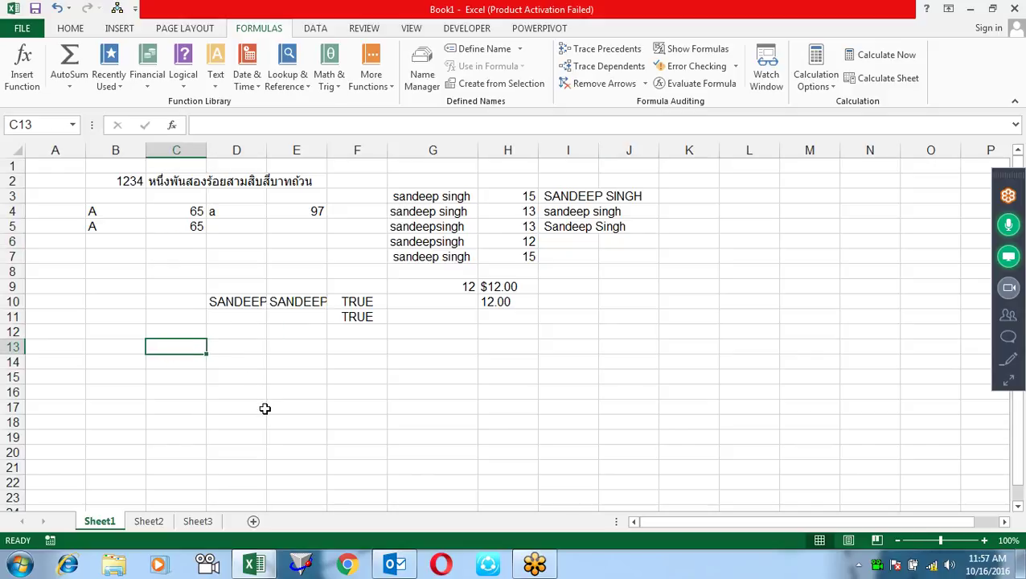
# Enter the first name in lowercase in C13, replacing an initial uppercase entry.
pyautogui.write('SANDEEP')
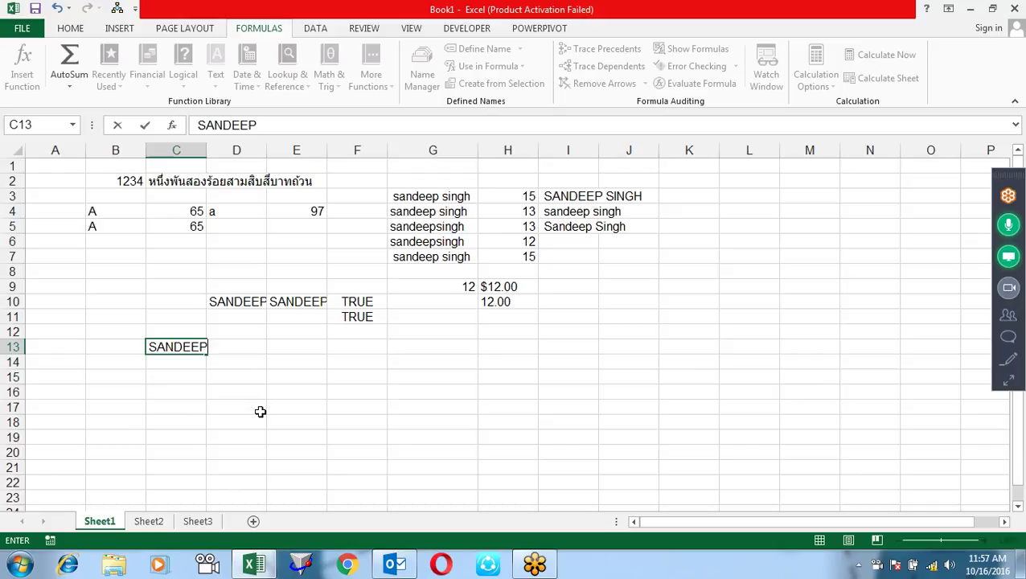
pyautogui.press('Return')
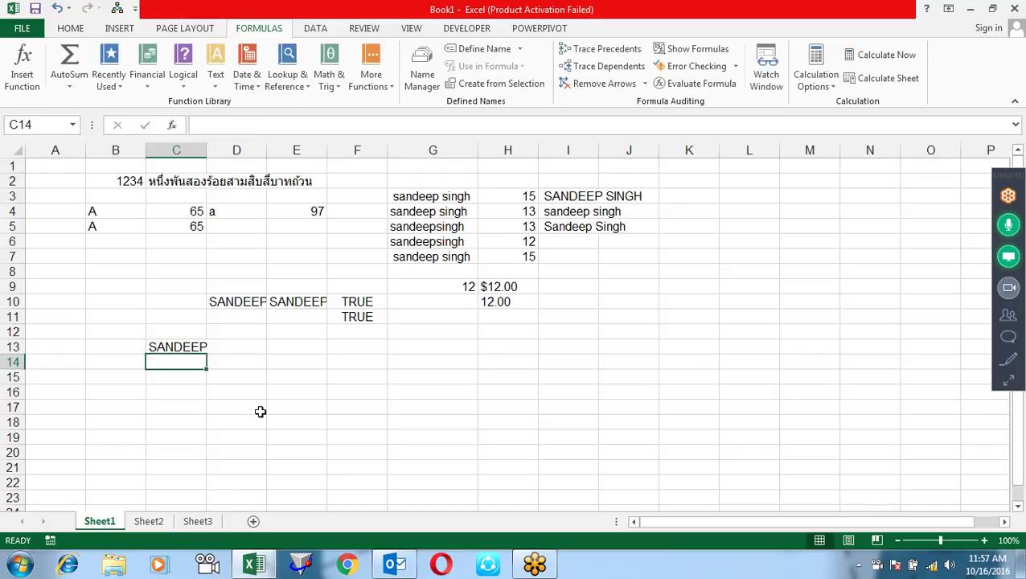
pyautogui.press('Up')
pyautogui.write('sandeep')
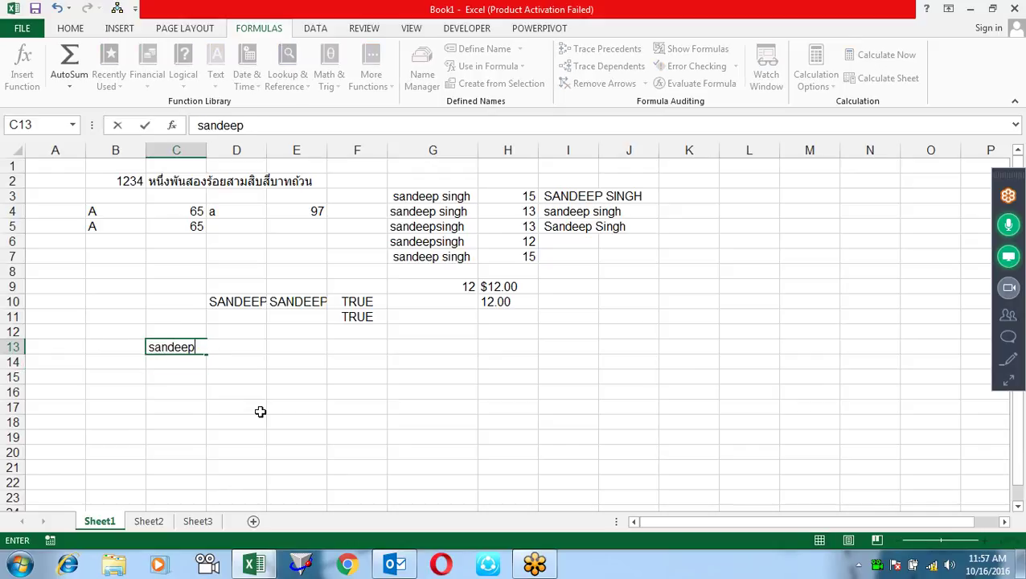
pyautogui.press('Return')
pyautogui.press('Up')
pyautogui.press('Right')
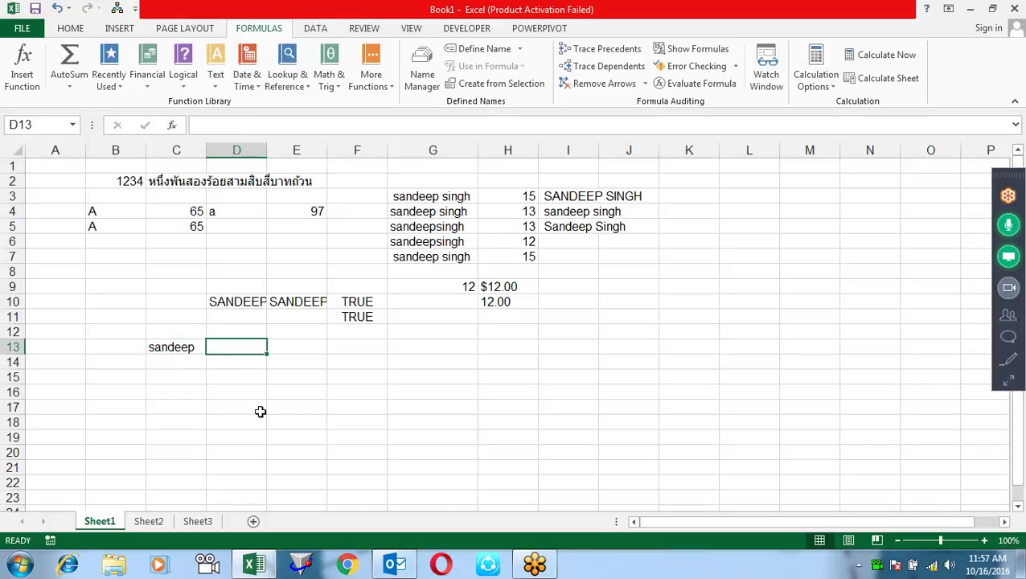
# Enter =REPLACE(C13,5,2,"i") in D13 to swap two letters from position 5.
pyautogui.write('=')
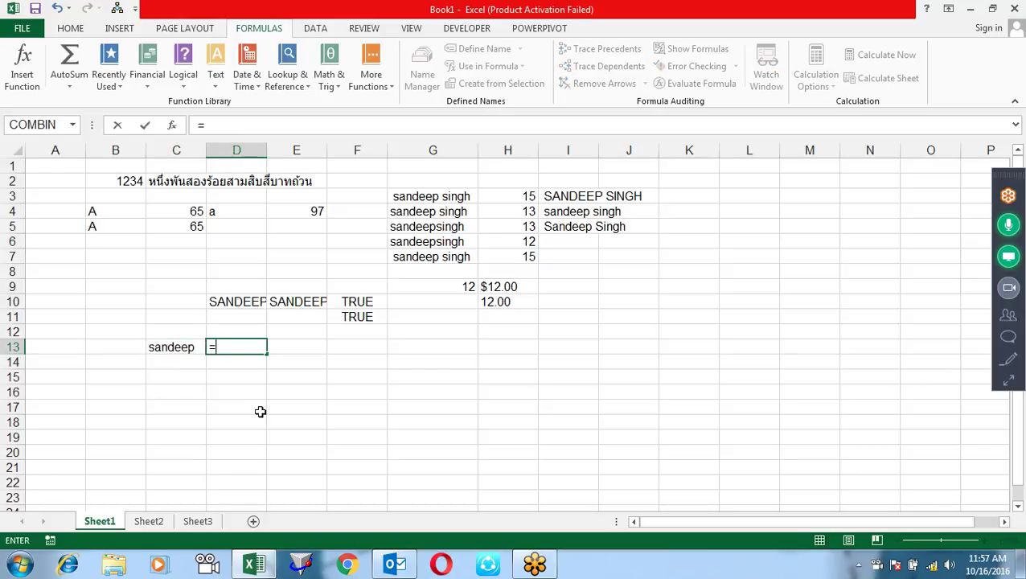
pyautogui.write('repl')
pyautogui.press('Tab')
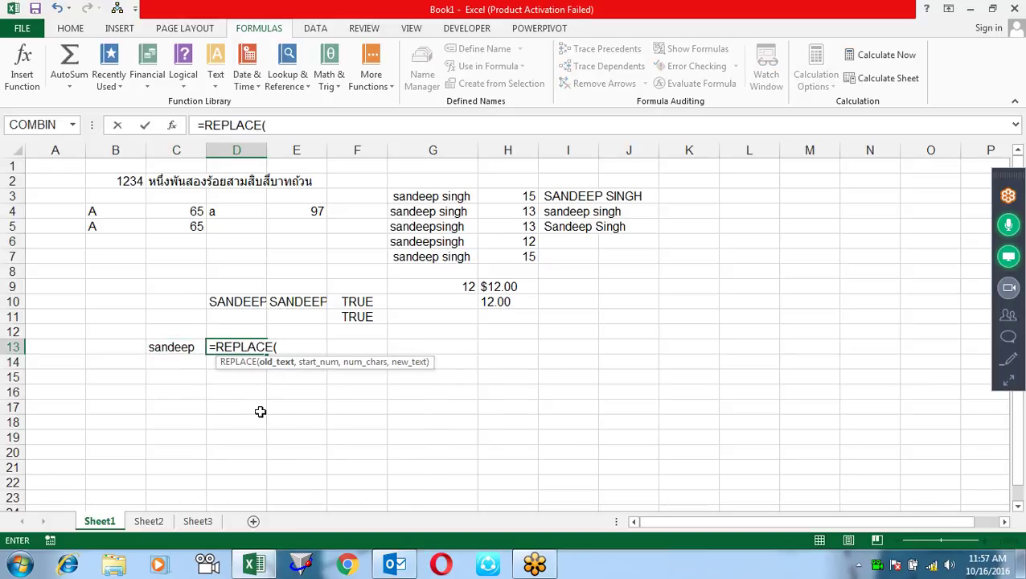
pyautogui.write('"e",')
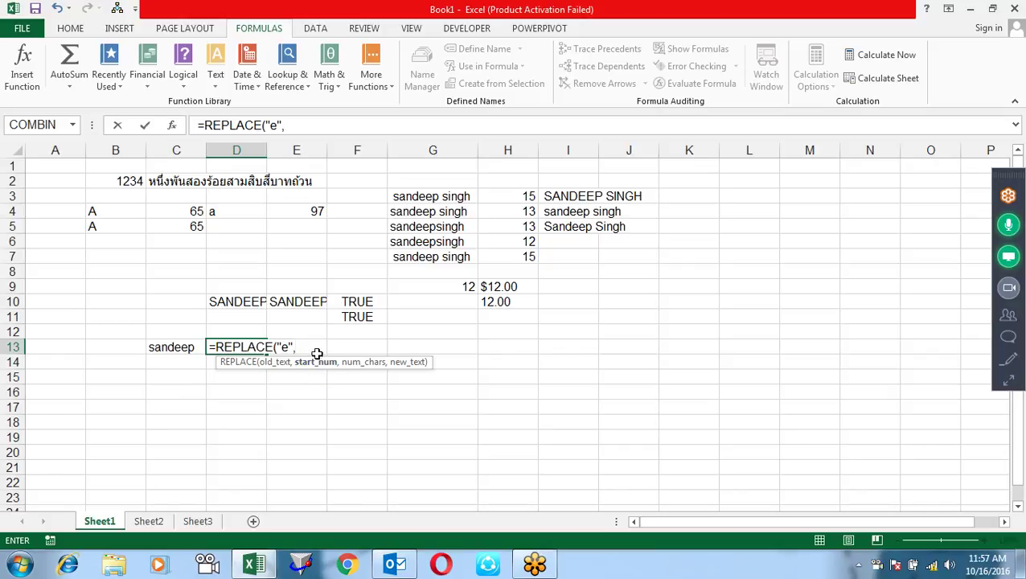
pyautogui.press('BackSpace')
pyautogui.press('BackSpace')
pyautogui.press('BackSpace')
pyautogui.press('BackSpace')
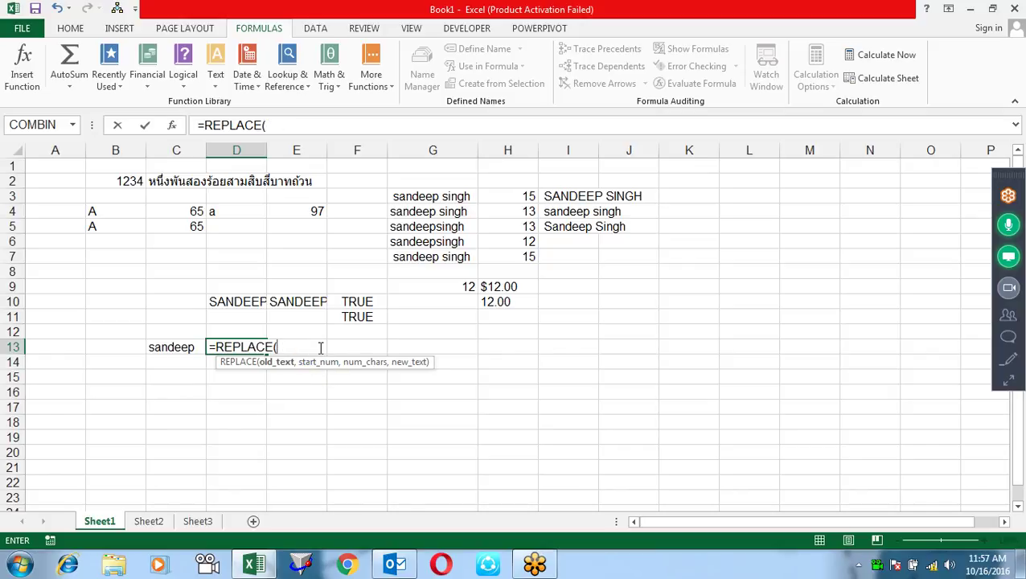
pyautogui.click(186, 346)
pyautogui.write(',')
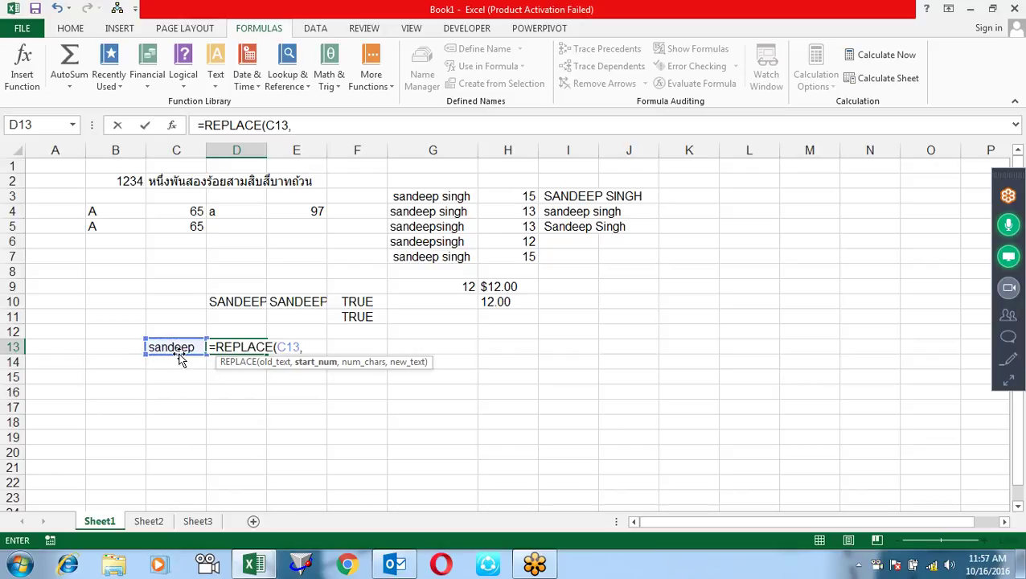
pyautogui.write('5,')
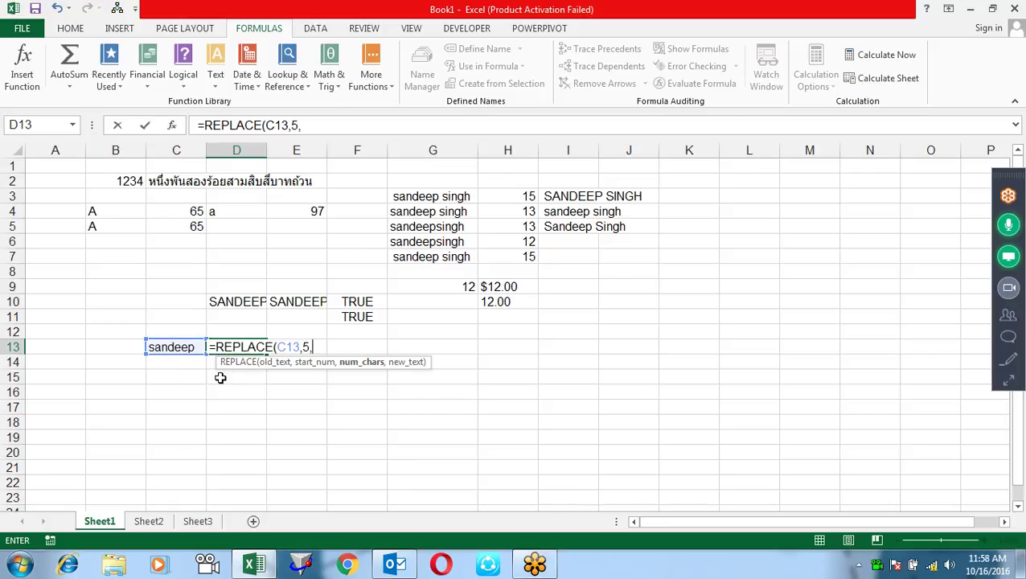
pyautogui.write('2')
pyautogui.write(',')
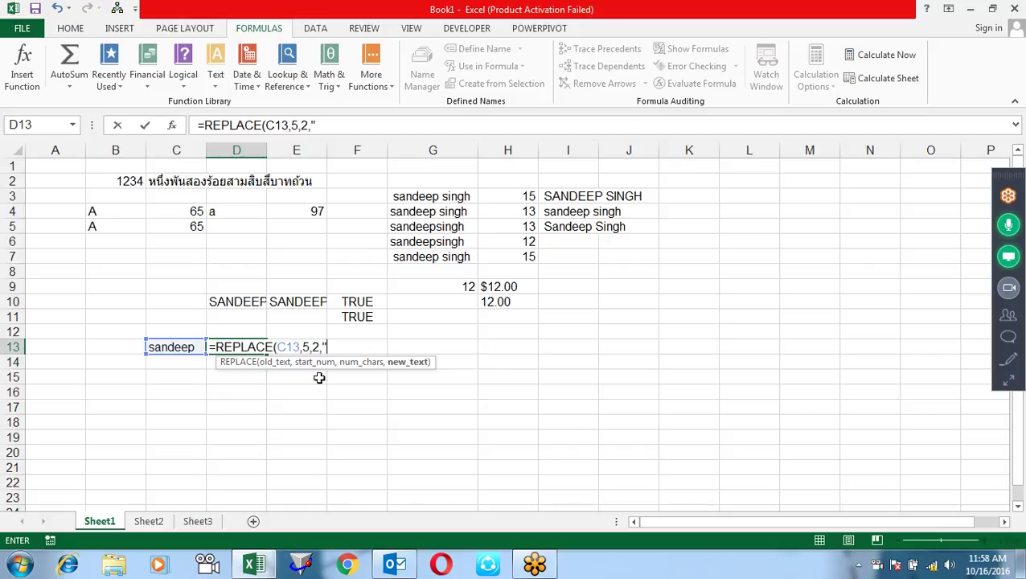
pyautogui.write('"')
pyautogui.write('i')
pyautogui.write('"')
pyautogui.press('Return')
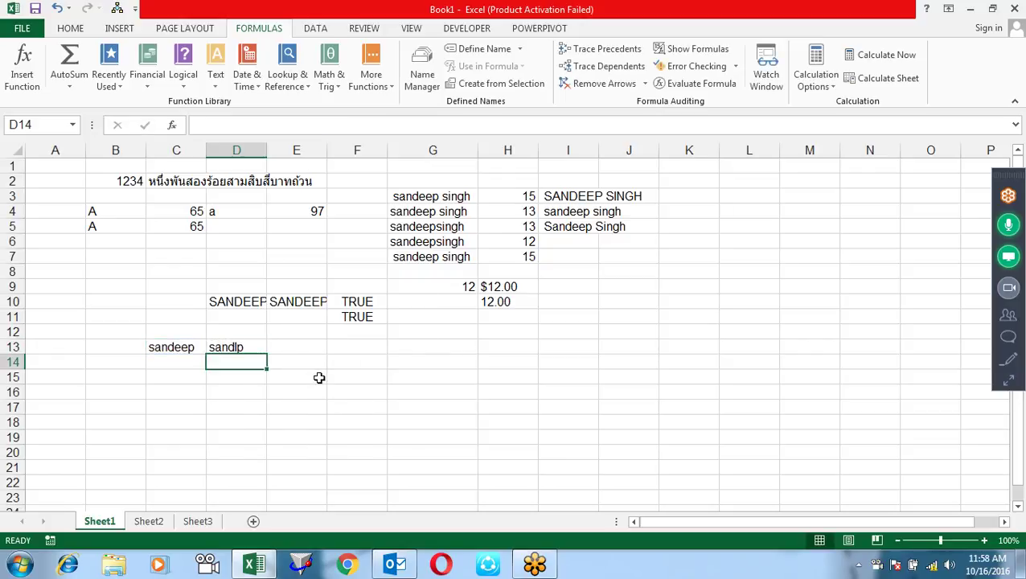
# Drop a started REPLACE formula and enter =SUBSTITUTE(C13,"e","l") in D14 instead.
pyautogui.write('=repl')
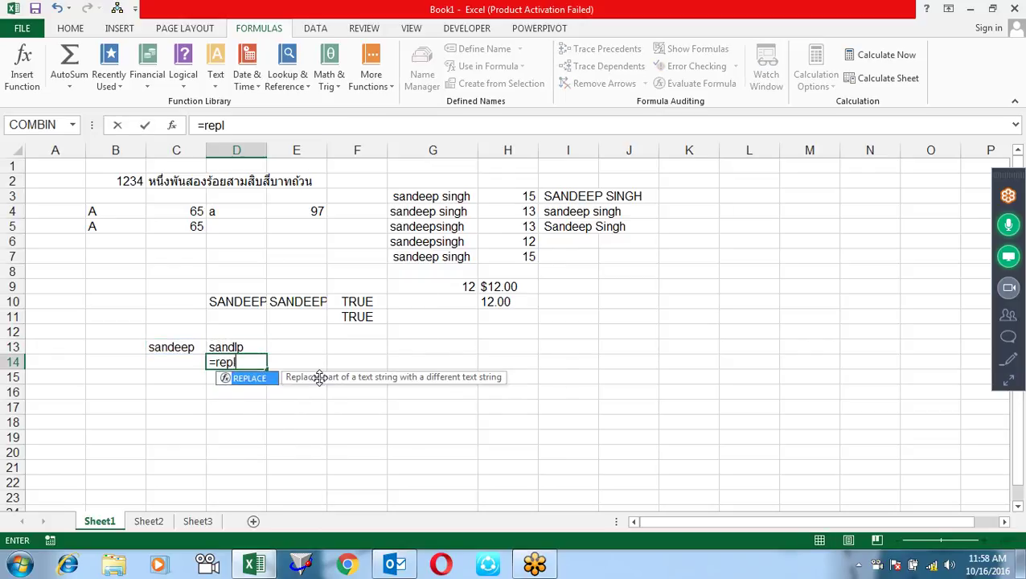
pyautogui.press('Tab')
pyautogui.press('Up')
pyautogui.press('Left')
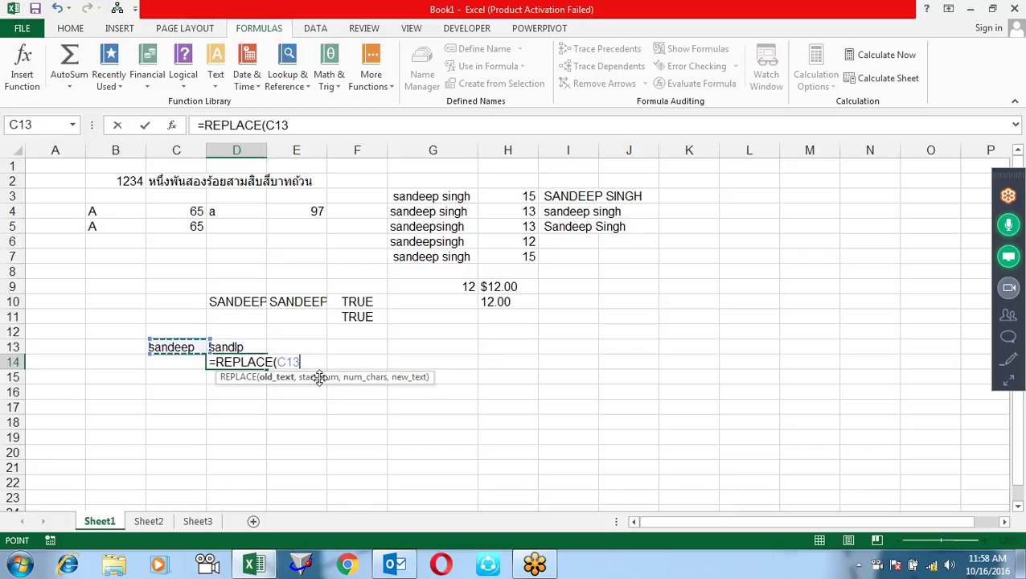
pyautogui.press('Escape')
pyautogui.write('=sub')
pyautogui.press('Tab')
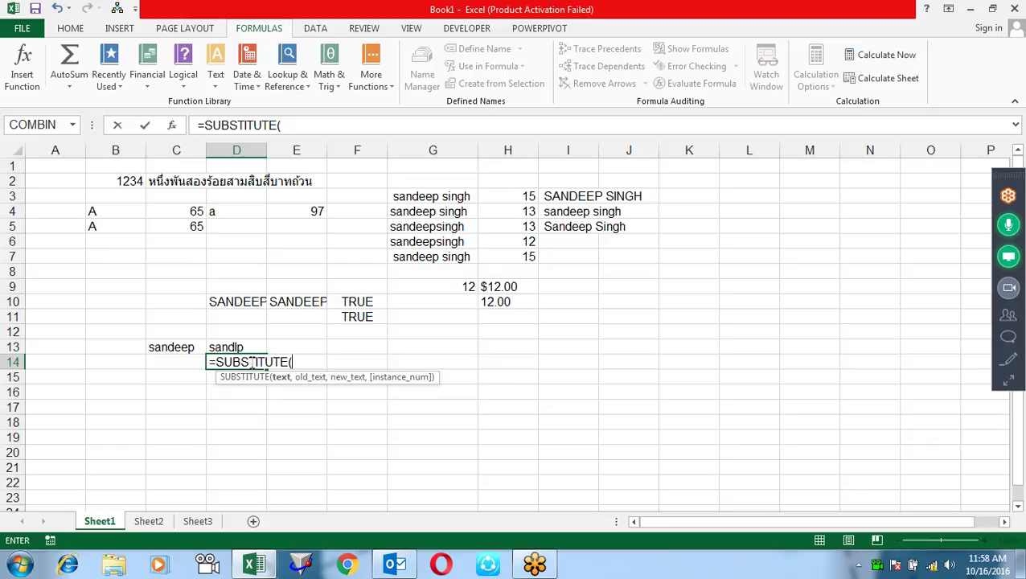
pyautogui.click(188, 346)
pyautogui.write(',"e"')
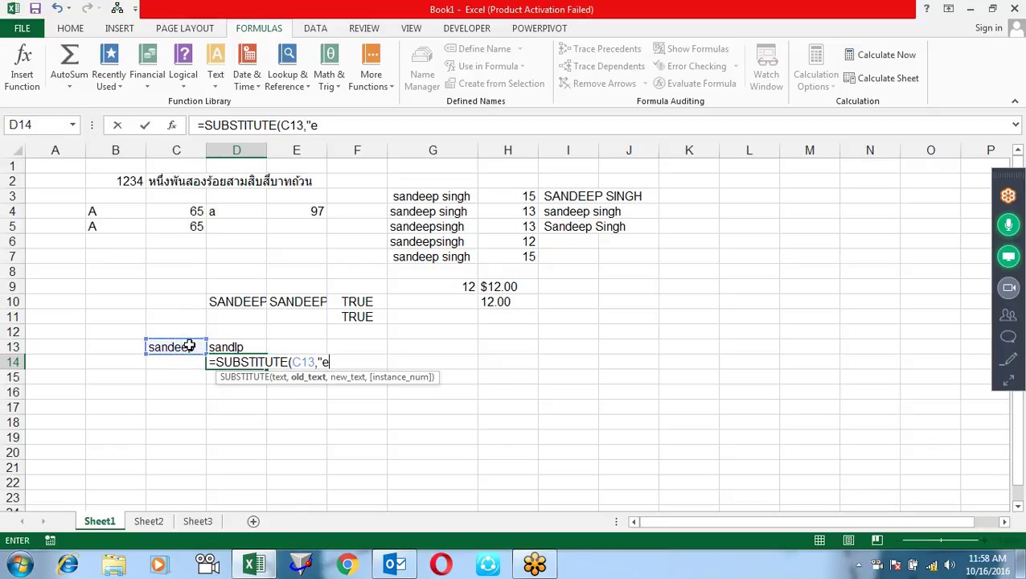
pyautogui.write(',')
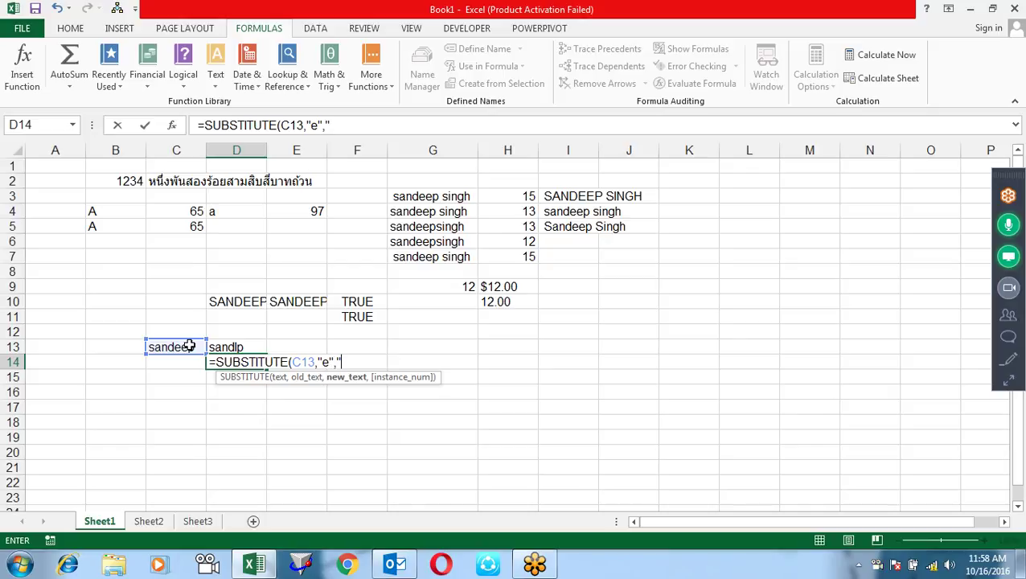
pyautogui.write('"')
pyautogui.press('Return')
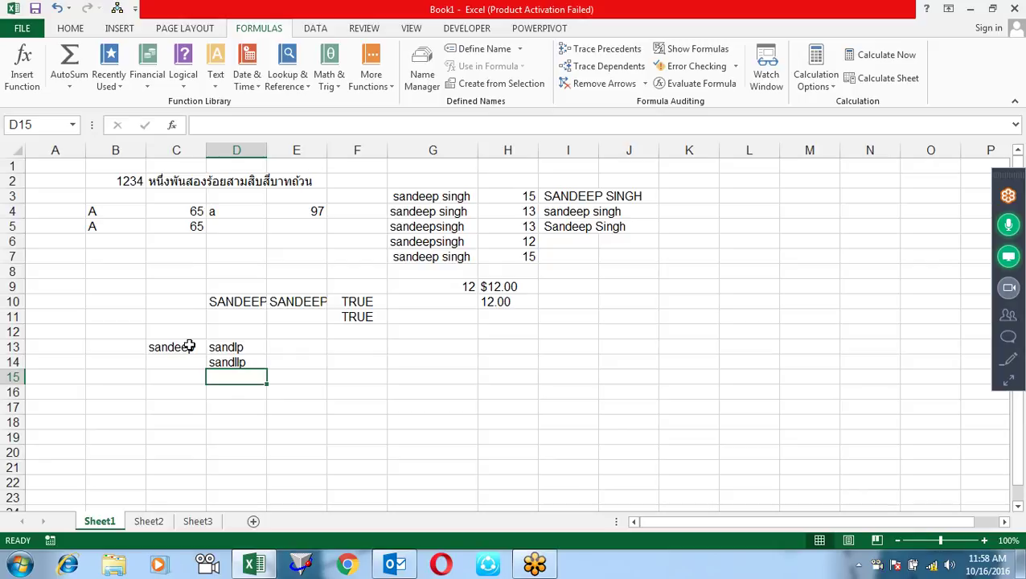
# Try instance_num 1, then 2, in D14's SUBSTITUTE so only one e is replaced.
pyautogui.press('Up')
pyautogui.press('F2')
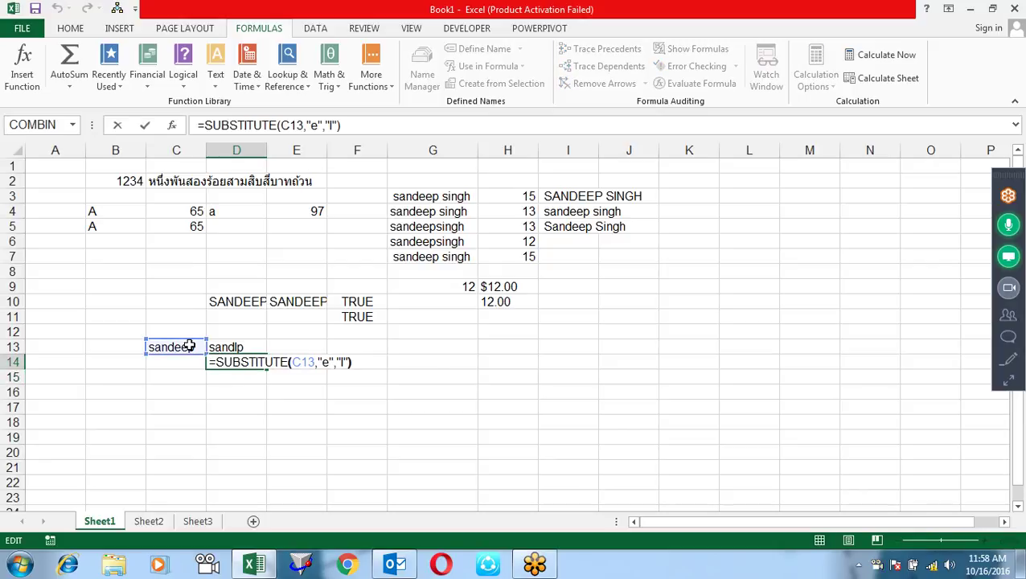
pyautogui.write(',')
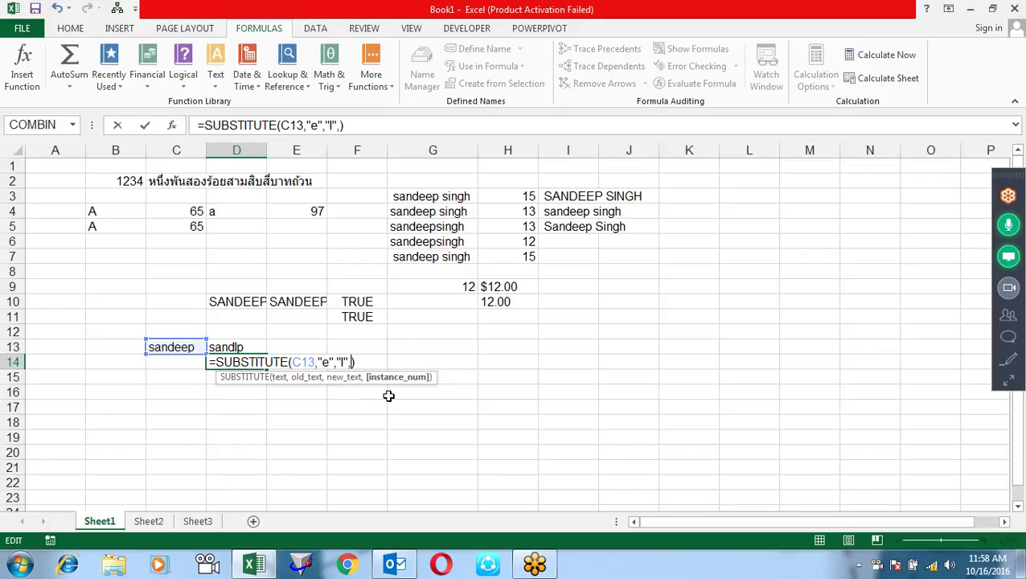
pyautogui.write('1')
pyautogui.press('Return')
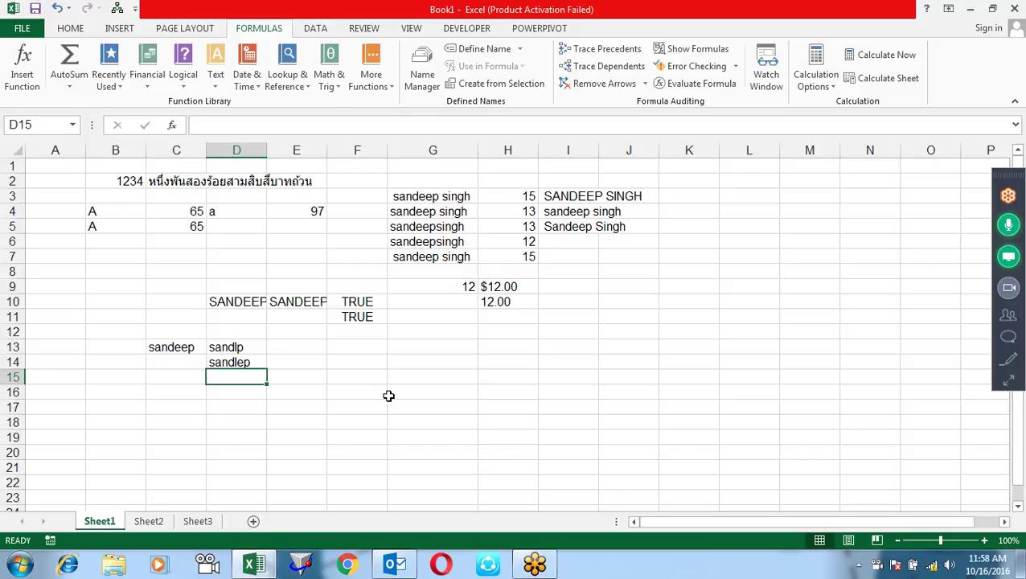
pyautogui.press('Up')
pyautogui.press('F2')
pyautogui.press('BackSpace')
pyautogui.write('2')
pyautogui.press('Return')
# Remove the instance number from D14's SUBSTITUTE so every e becomes l, giving sandllp.
pyautogui.press('Up')
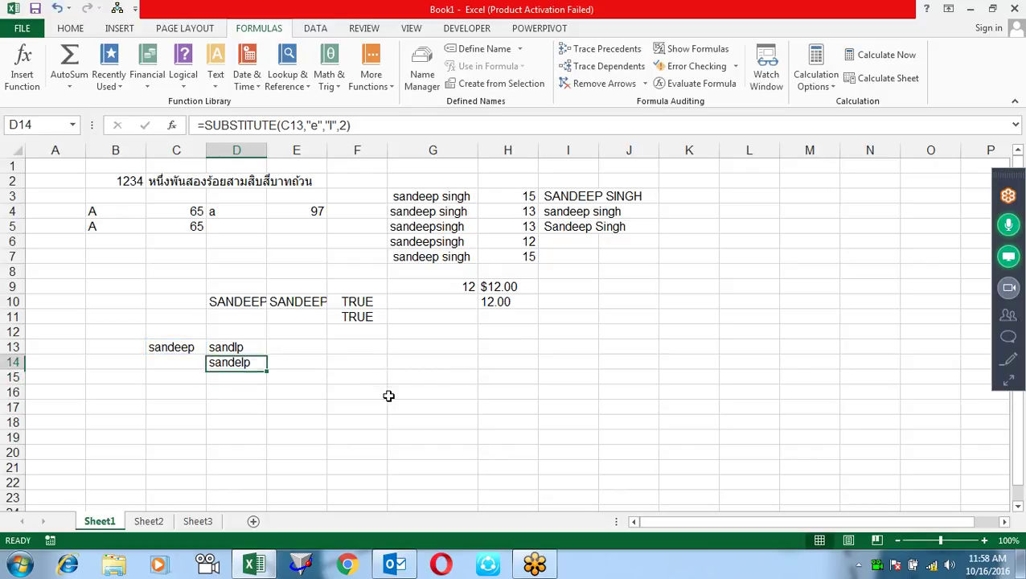
pyautogui.press('F2')
pyautogui.press('Left')
pyautogui.press('Left')
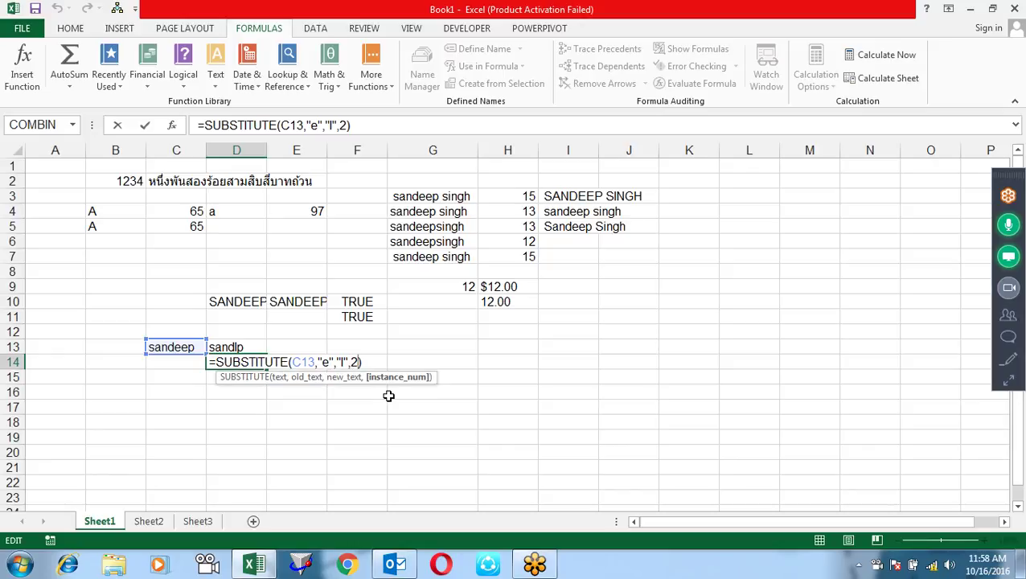
pyautogui.press('Delete')
pyautogui.press('BackSpace')
pyautogui.press('Return')
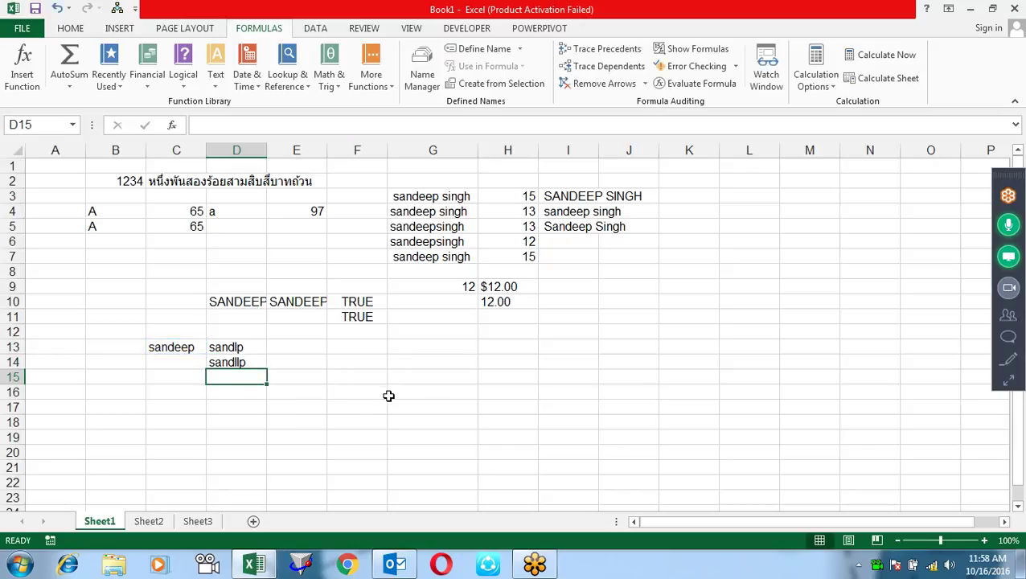
# Browse the Text functions list on the ribbon, then close it.
pyautogui.click(219, 79)
pyautogui.moveTo(317, 181); pyautogui.dragTo(322, 299)
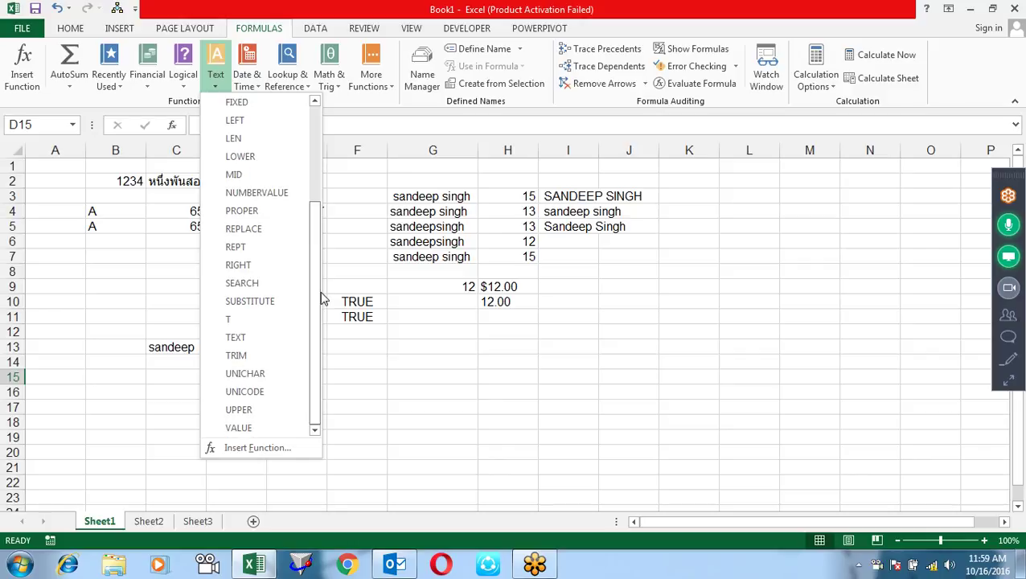
pyautogui.click(375, 337)
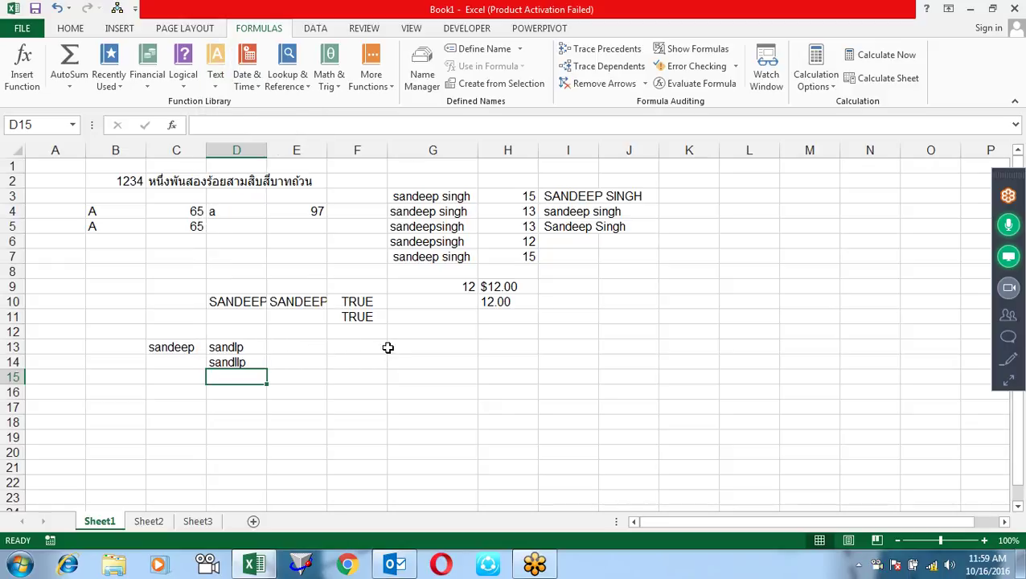
# Review D13's REPLACE and D14's SUBSTITUTE formulas, confirming both, then select D20.
pyautogui.click(252, 350)
pyautogui.press('F2')
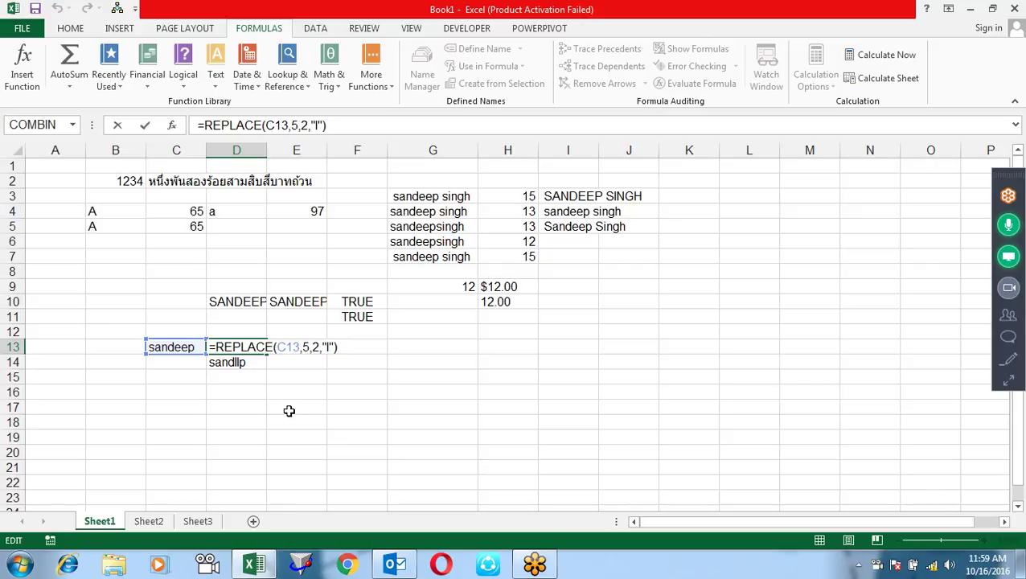
pyautogui.click(261, 364)
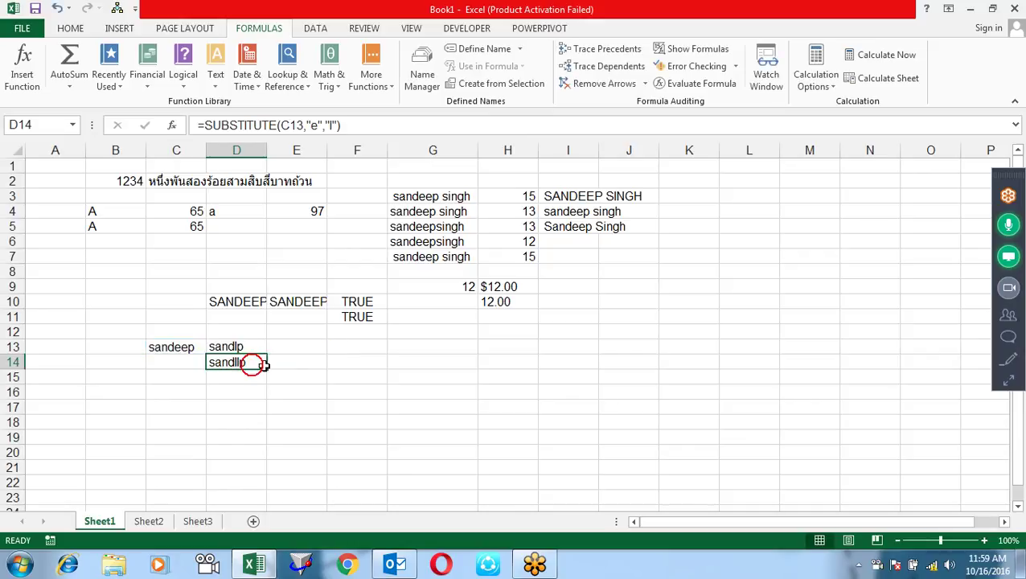
pyautogui.doubleClick(262, 364)
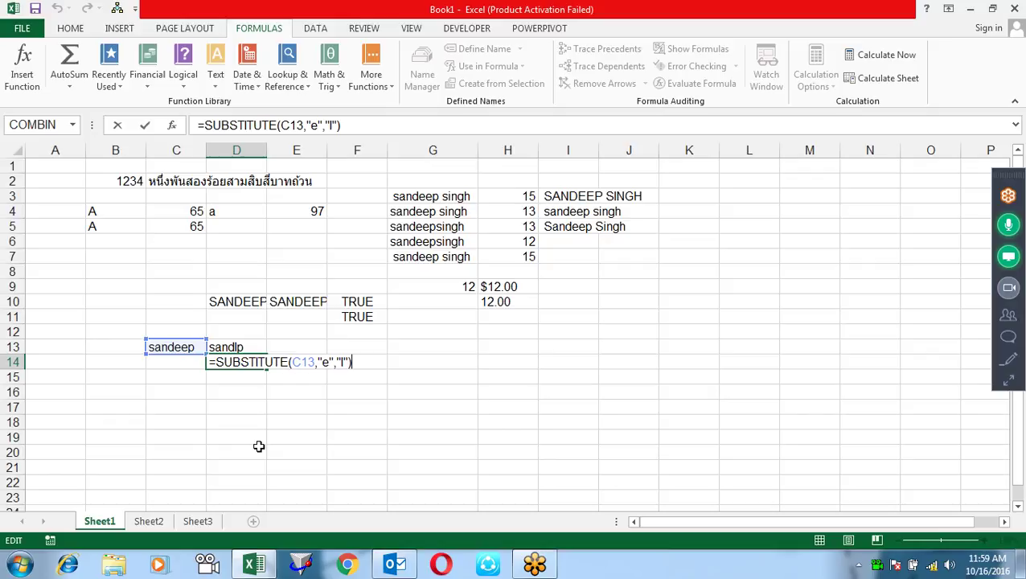
pyautogui.hotkey('ctrl', 'Return')
pyautogui.click(259, 448)
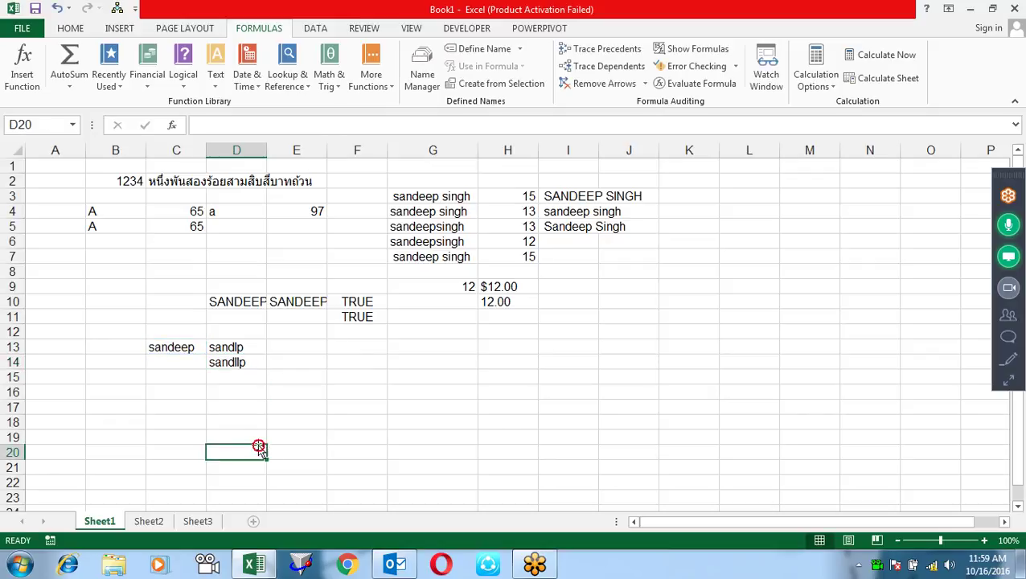
# On Sheet3, put a Name header in A1 and a sample full name in A2, widening column A.
pyautogui.click(163, 522)
pyautogui.click(194, 522)
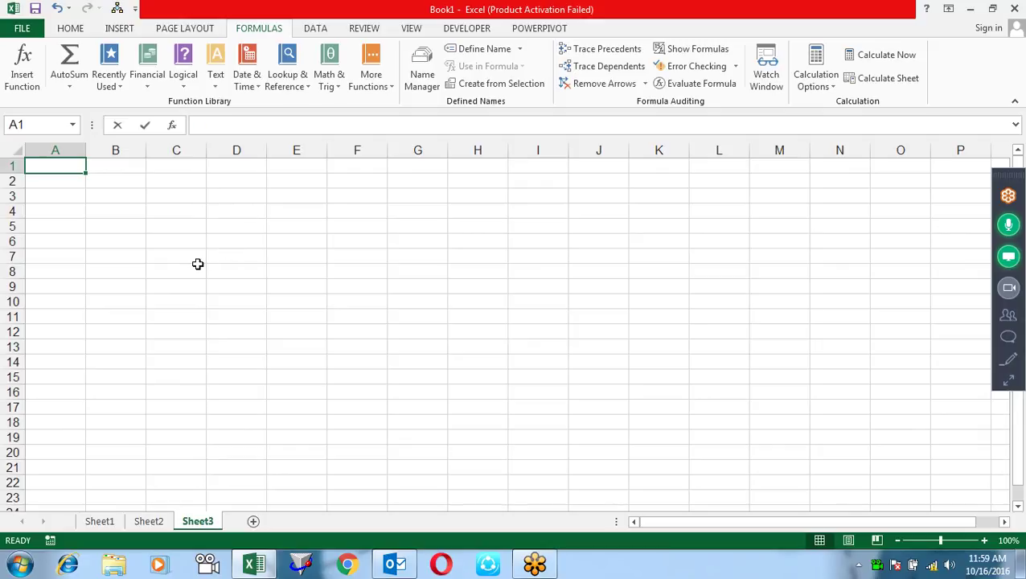
pyautogui.write('first')
pyautogui.press('BackSpace')
pyautogui.press('BackSpace')
pyautogui.press('BackSpace')
pyautogui.press('BackSpace')
pyautogui.press('BackSpace')
pyautogui.write('ame')
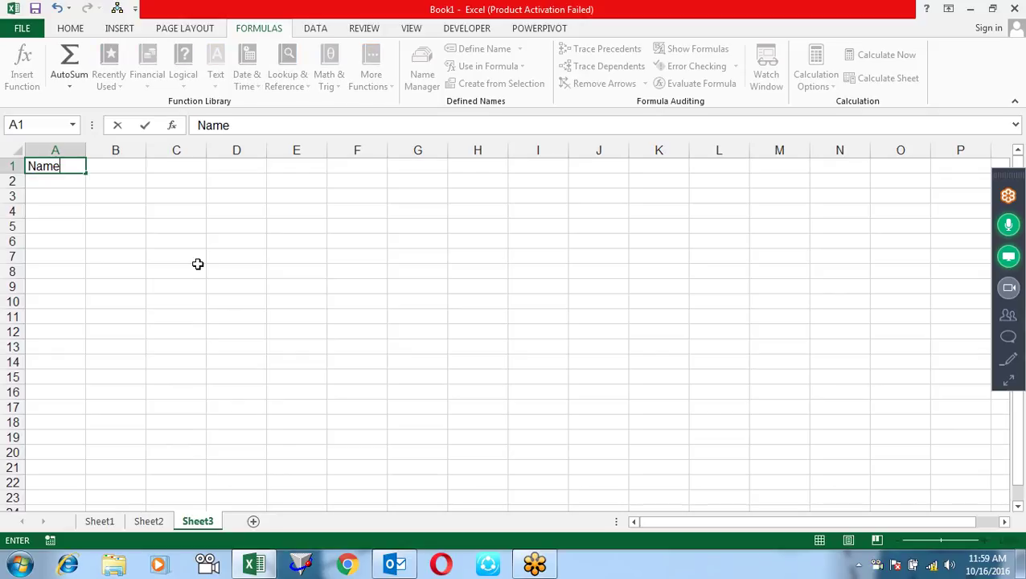
pyautogui.press('Tab')
pyautogui.press('Return')
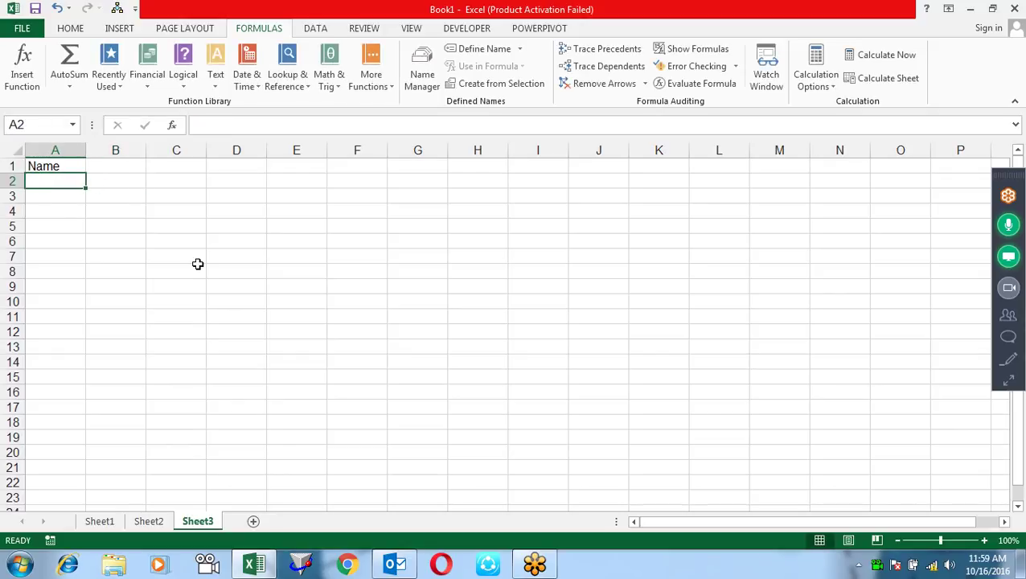
pyautogui.write('sandeep kumar singh')
pyautogui.press('Return')
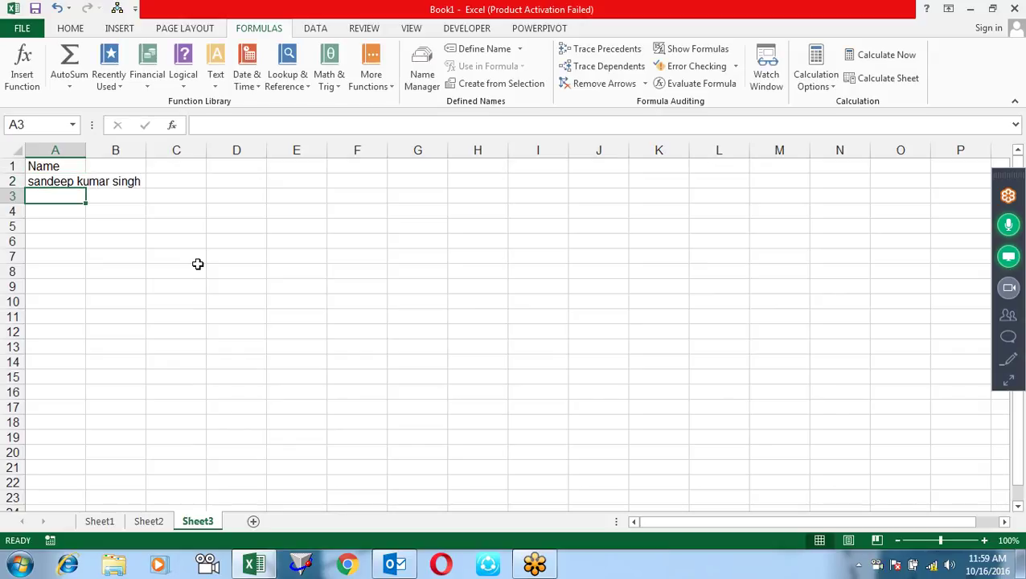
pyautogui.moveTo(86, 153); pyautogui.dragTo(148, 164)
# Add F Name, Mid Name and Last Name headers in B1:D1 and begin =LEFT( in B2.
pyautogui.click(173, 166)
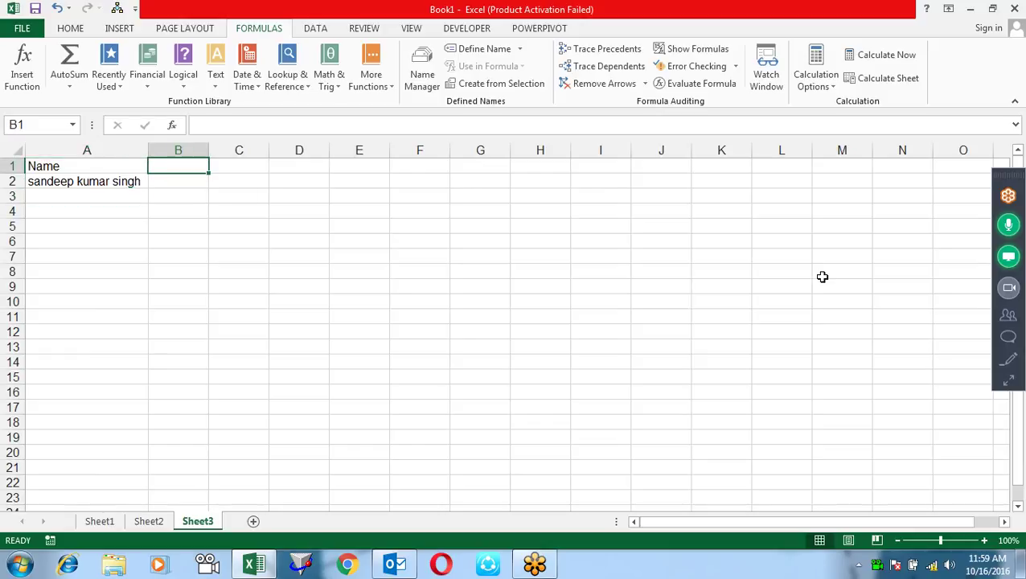
pyautogui.write('F Name')
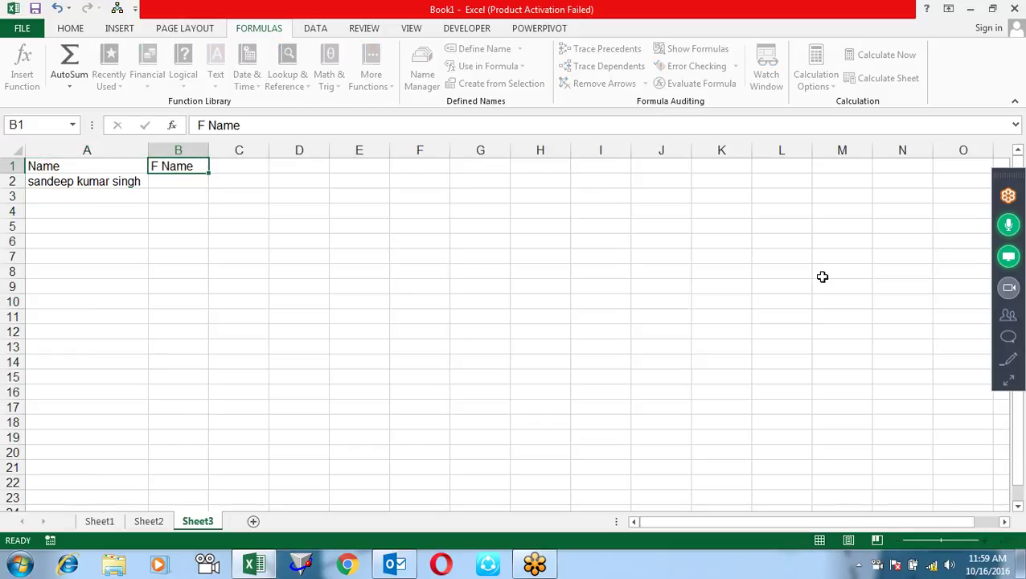
pyautogui.press('Tab')
pyautogui.write('Mid Name')
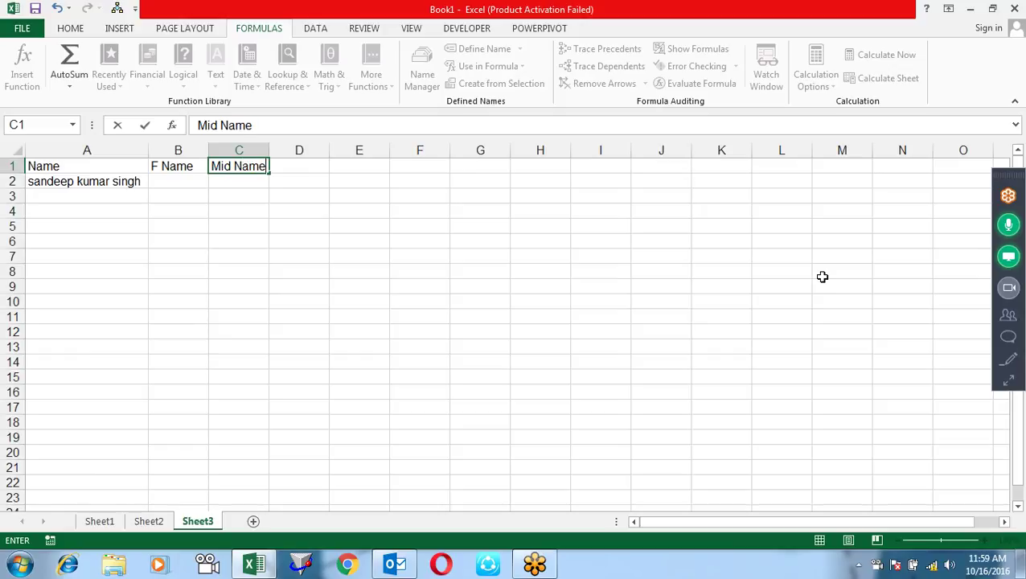
pyautogui.press('Tab')
pyautogui.write('Last Name')
pyautogui.press('Return')
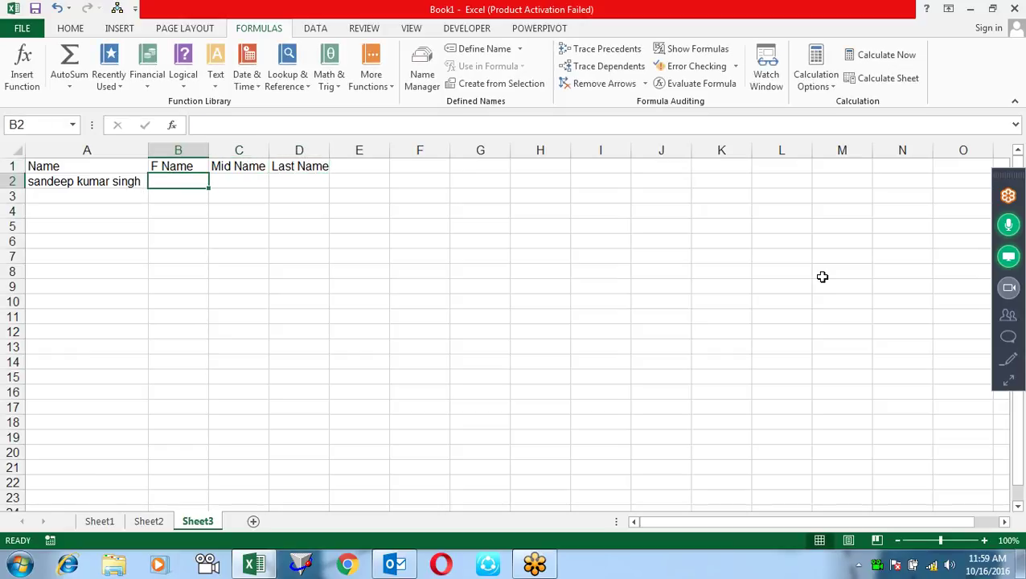
pyautogui.write('=lef')
pyautogui.press('Tab')
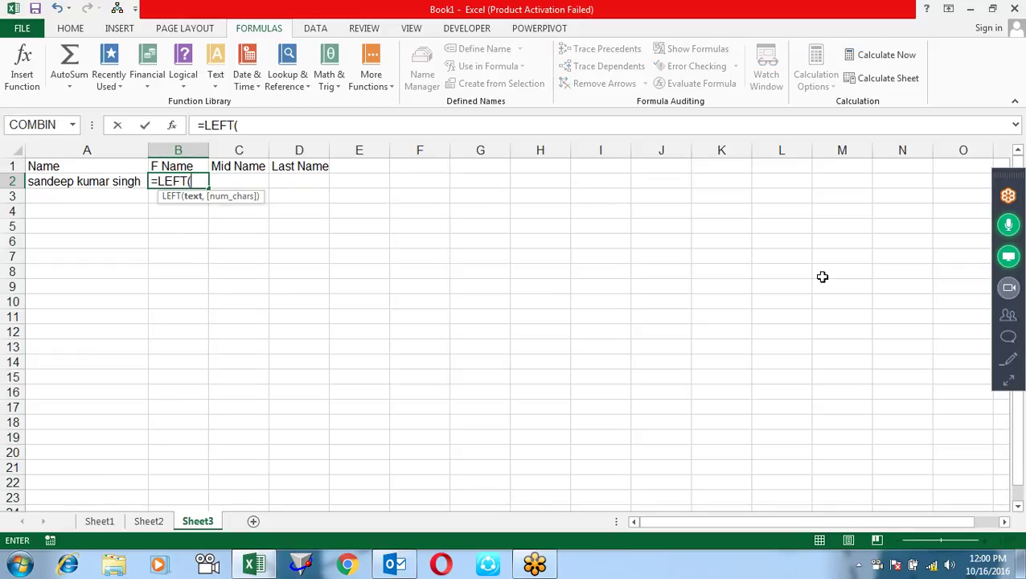
# Finish =LEFT(A2,7) in B2 to extract the first name.
pyautogui.press('Left')
pyautogui.write(',')
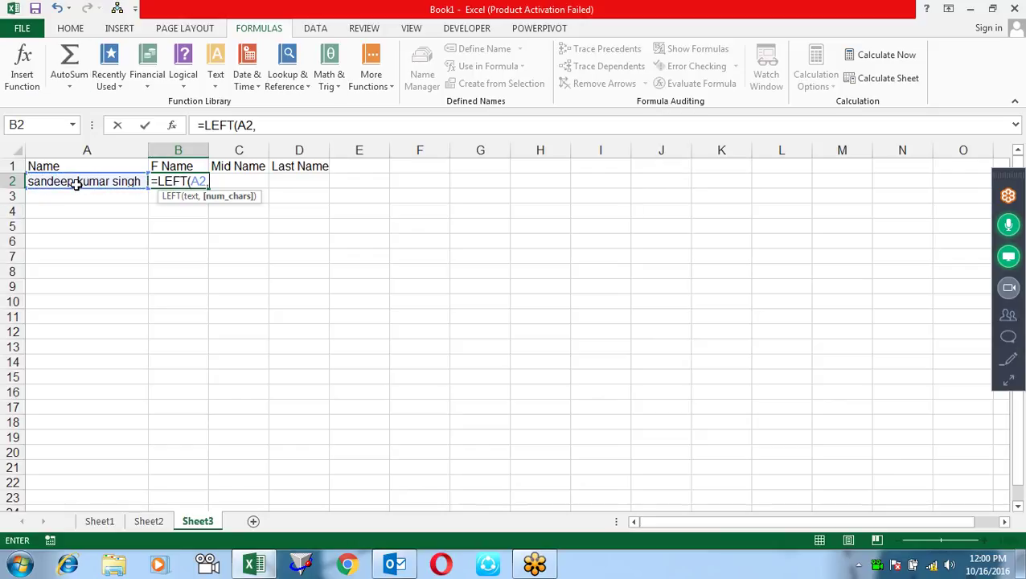
pyautogui.write('7')
pyautogui.press('Return')
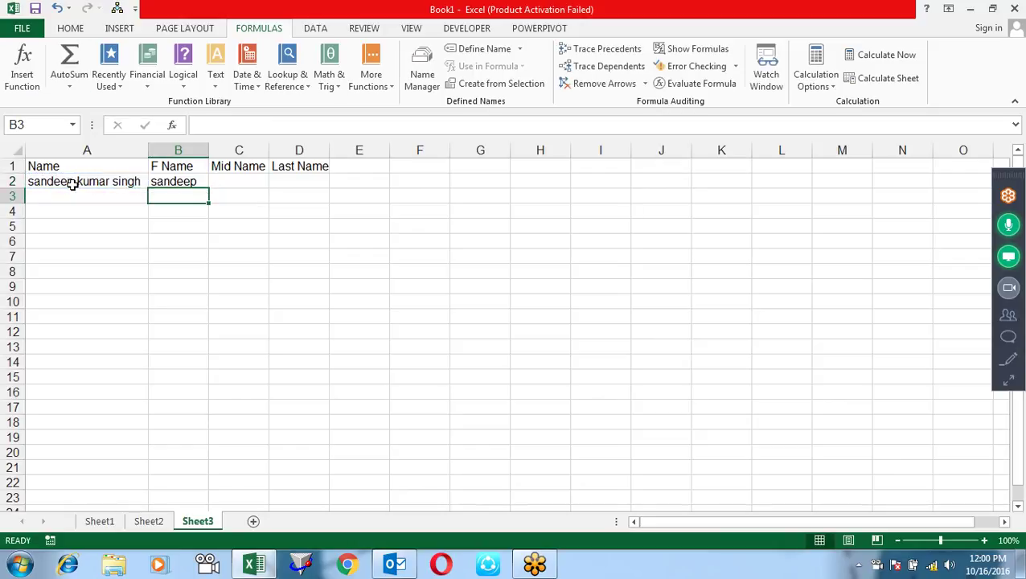
# Enter =RIGHT(A2,5) in D2 to extract the last name.
pyautogui.press('Up')
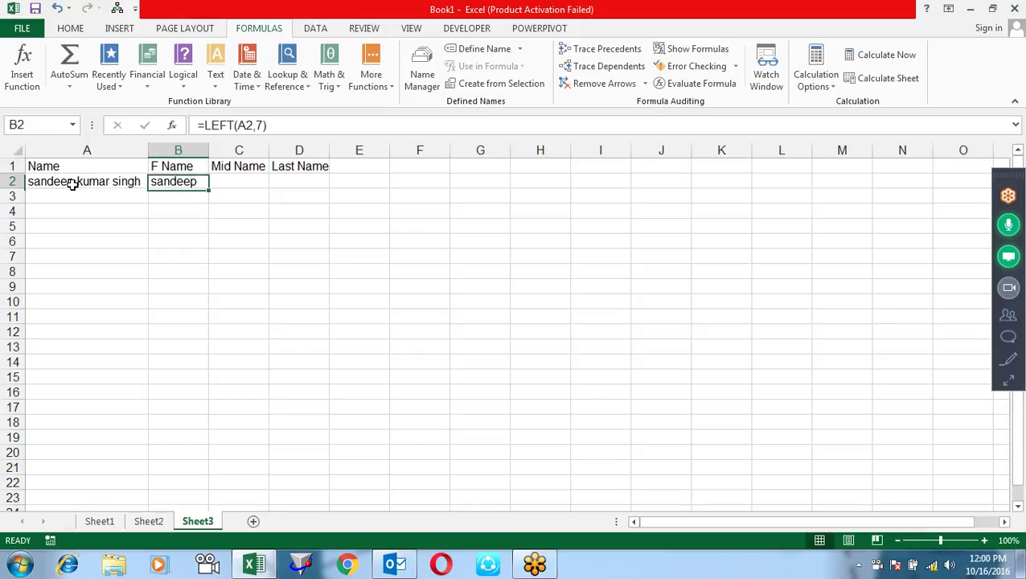
pyautogui.press('Right')
pyautogui.press('Right')
pyautogui.write('=ir')
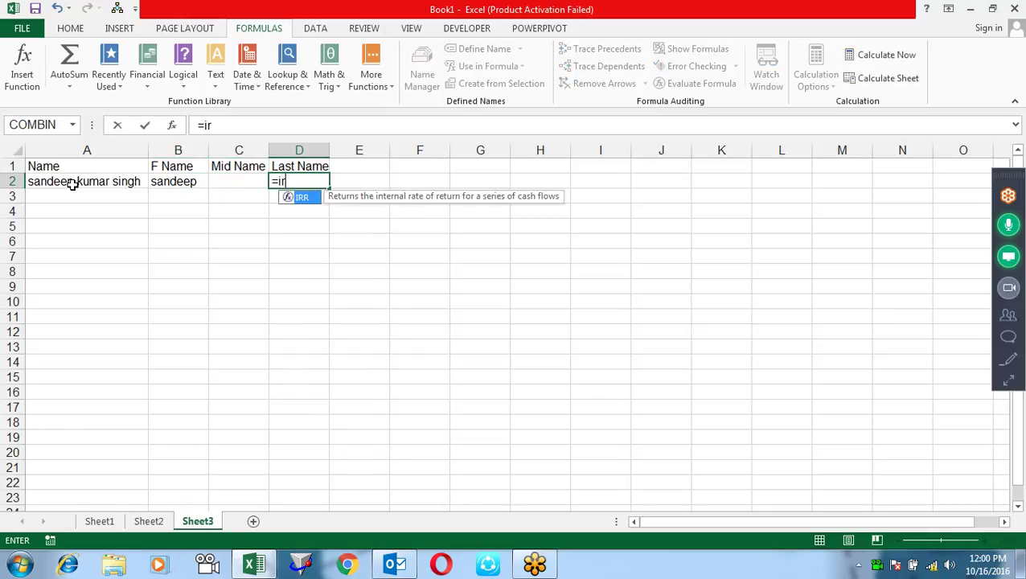
pyautogui.press('BackSpace')
pyautogui.press('BackSpace')
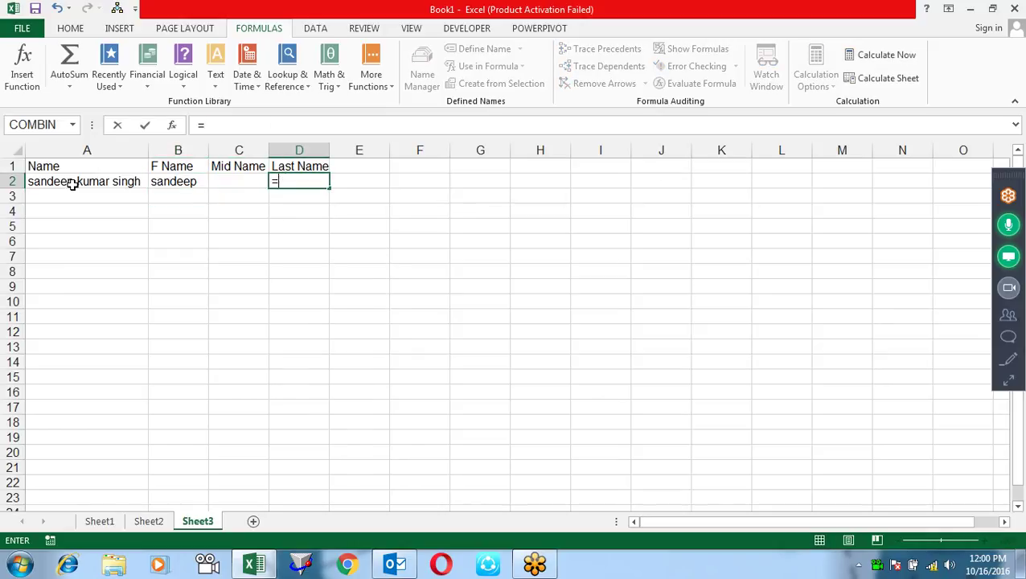
pyautogui.write('ri')
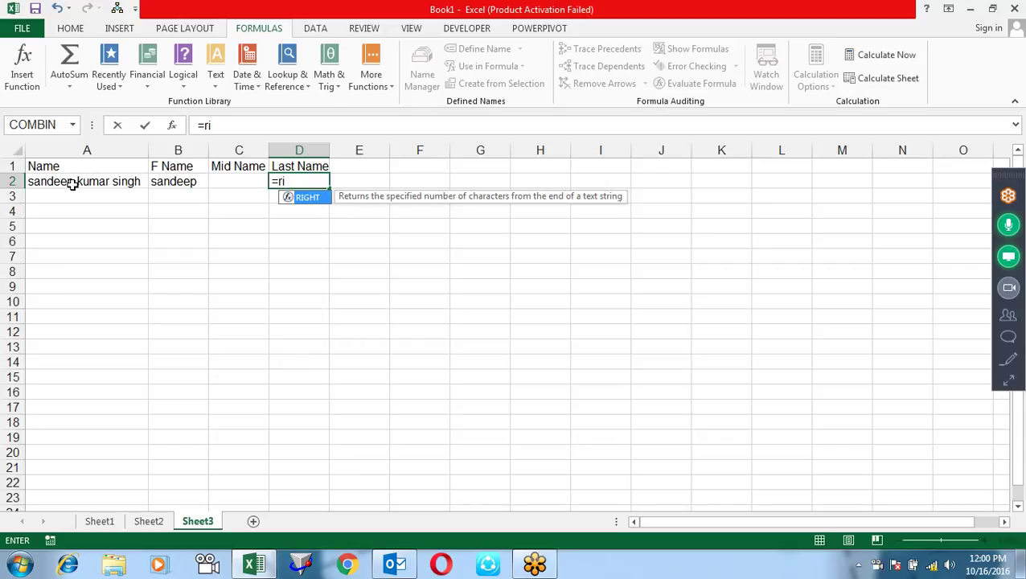
pyautogui.press('Tab')
pyautogui.click(73, 184)
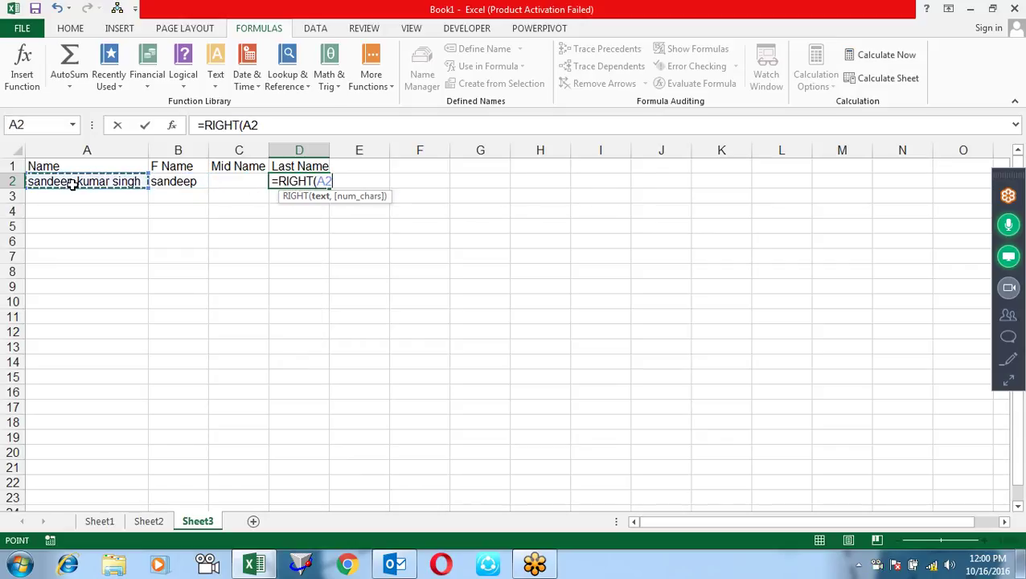
pyautogui.write(',')
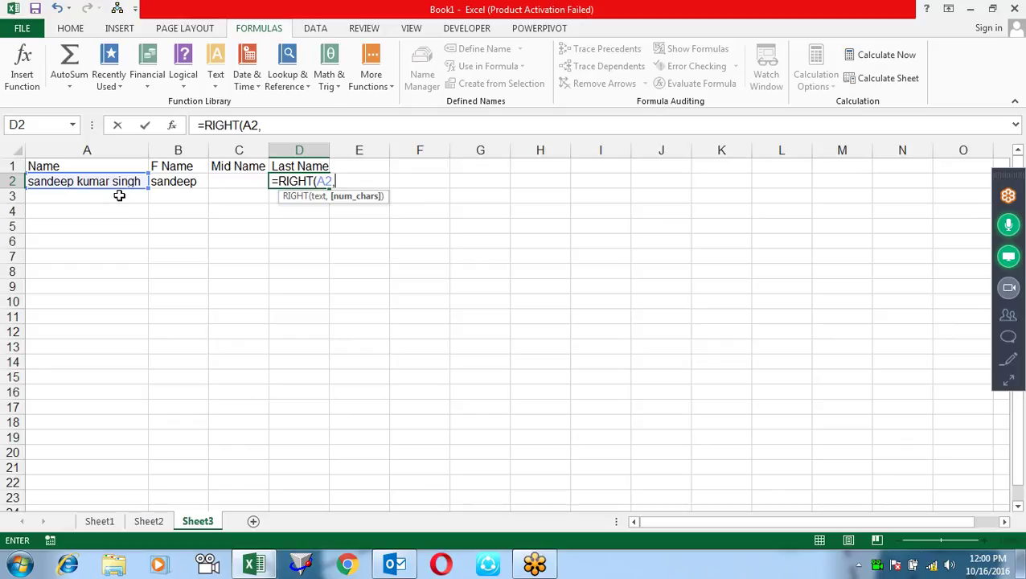
pyautogui.write('5')
pyautogui.press('Return')
# Enter =MID(A2,9,5) in C2 to extract the middle name.
pyautogui.press('Up')
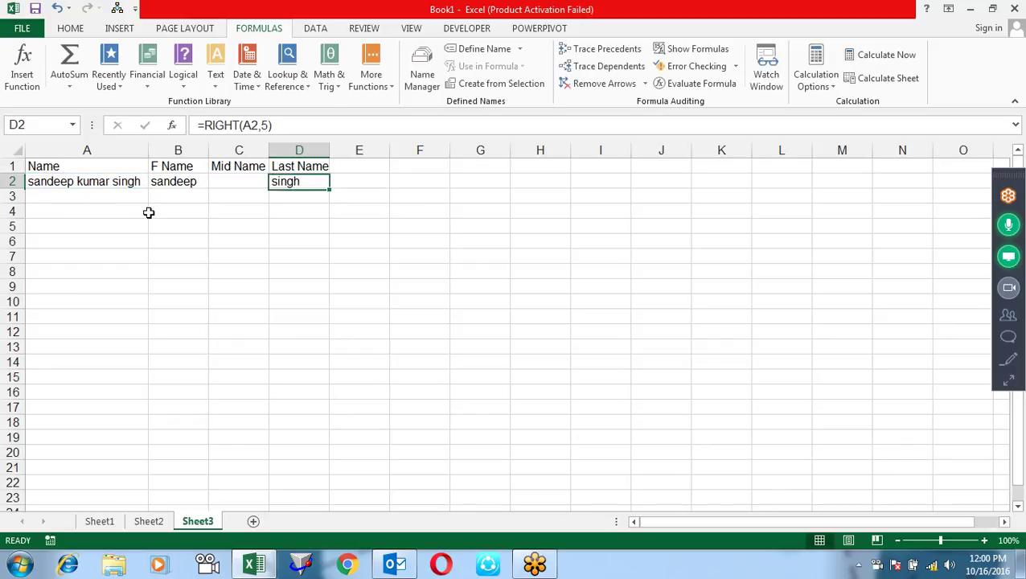
pyautogui.press('Left')
pyautogui.write('=mid(')
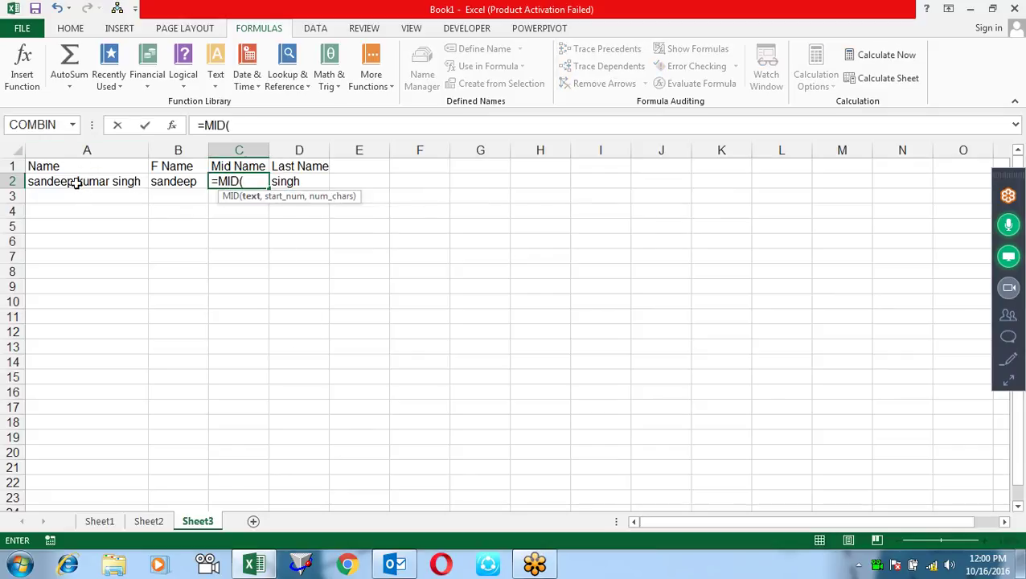
pyautogui.click(73, 182)
pyautogui.write(',')
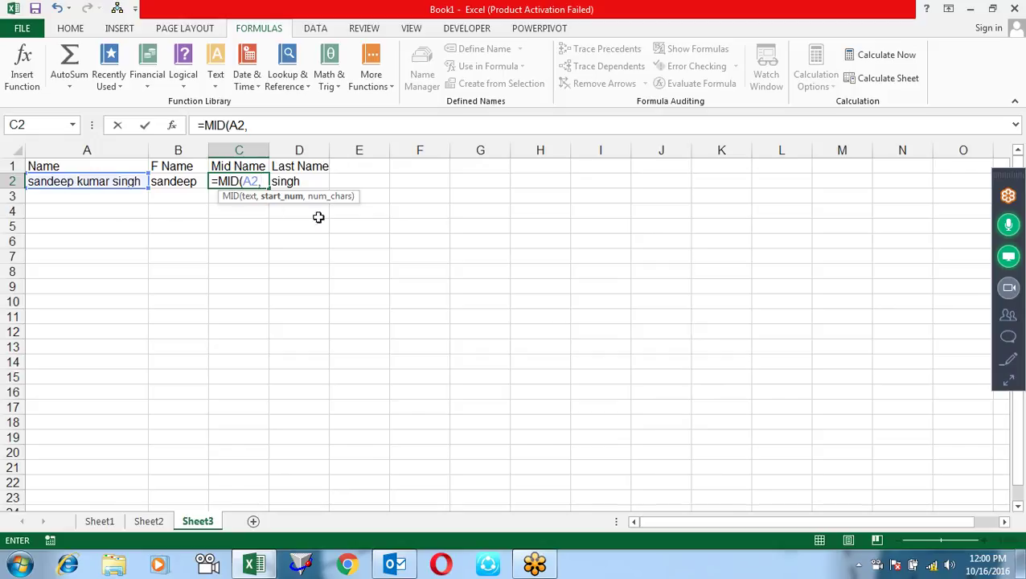
pyautogui.click(68, 186)
pyautogui.write('9')
pyautogui.write(',')
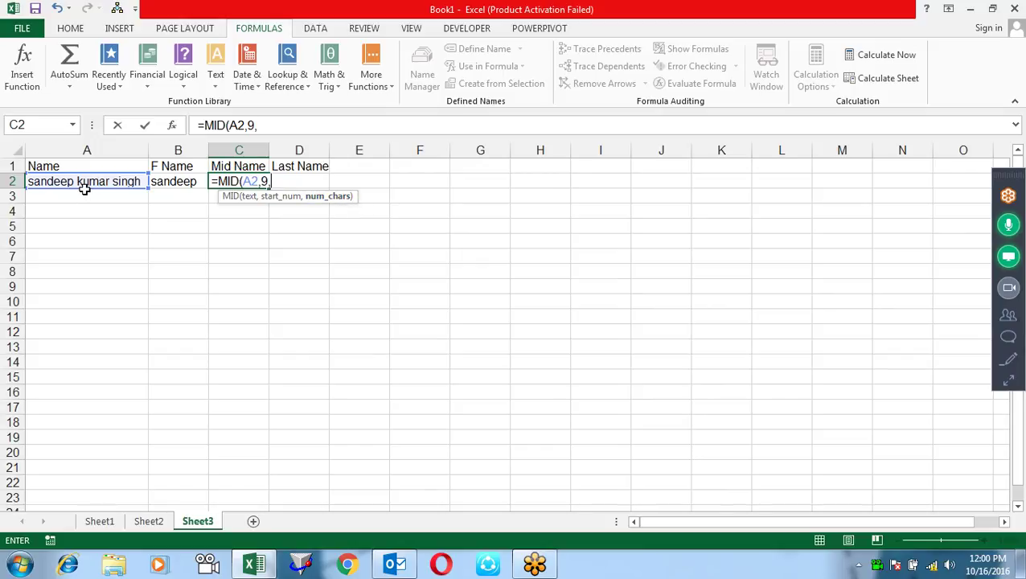
pyautogui.write('5')
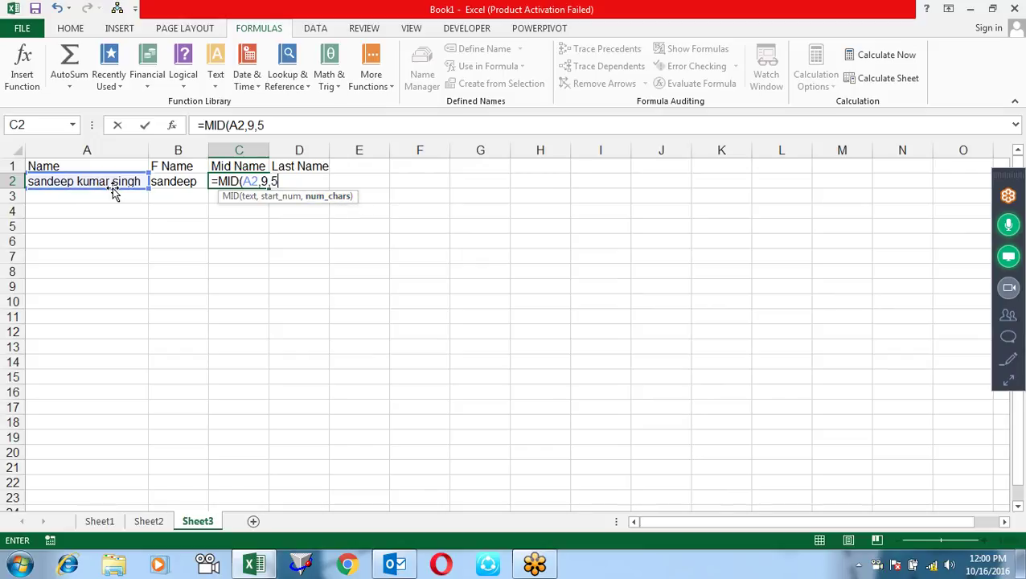
pyautogui.hotkey('ctrl', 'Return')
pyautogui.press('Return')
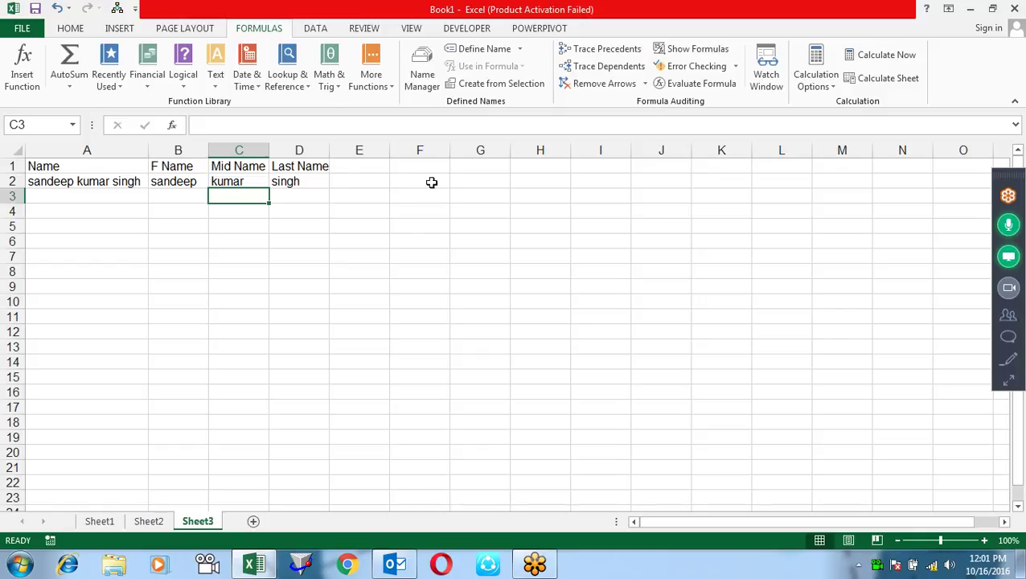
# Enter the helper headings 'f space', 'sec space' and 'len' in F2, G2 and H2.
pyautogui.click(423, 181)
pyautogui.write('f')
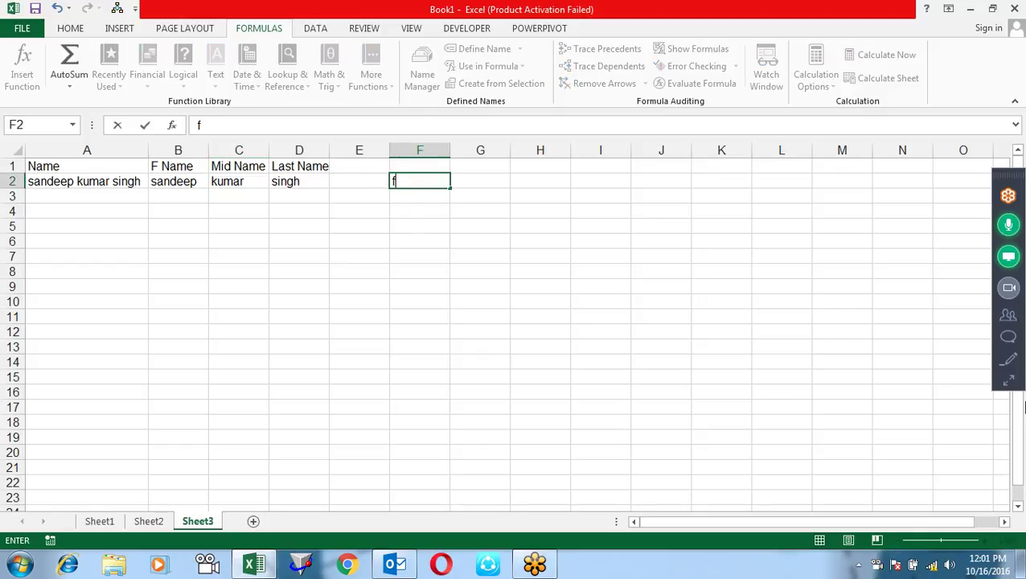
pyautogui.write('i space')
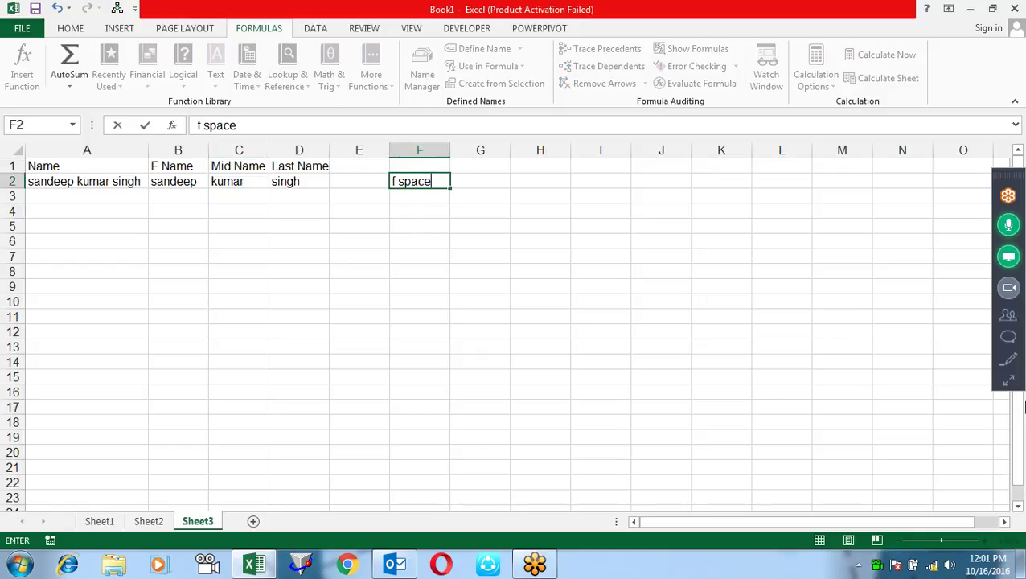
pyautogui.press('Tab')
pyautogui.write('secodnd')
pyautogui.press('BackSpace')
pyautogui.press('BackSpace')
pyautogui.press('BackSpace')
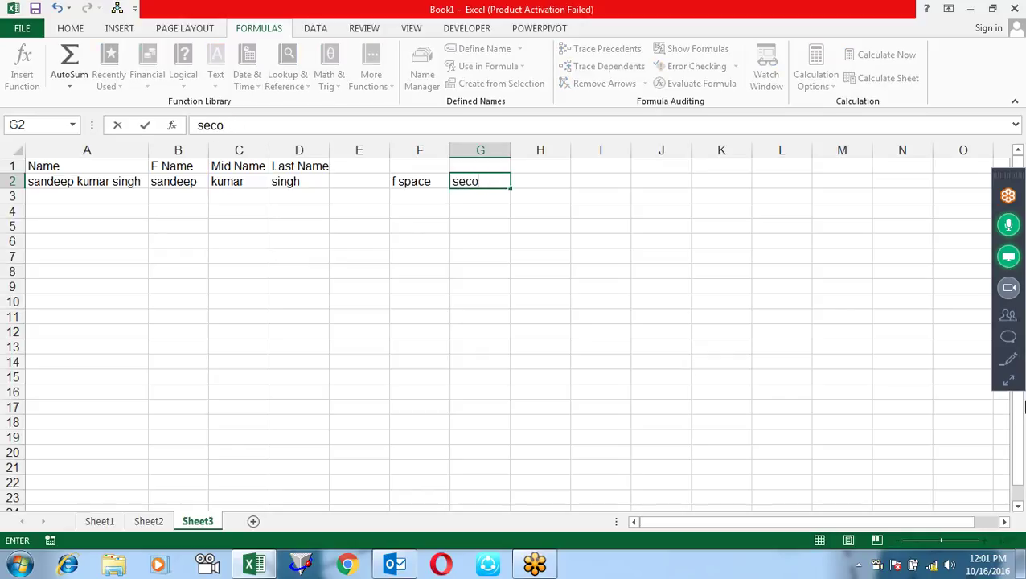
pyautogui.write('space')
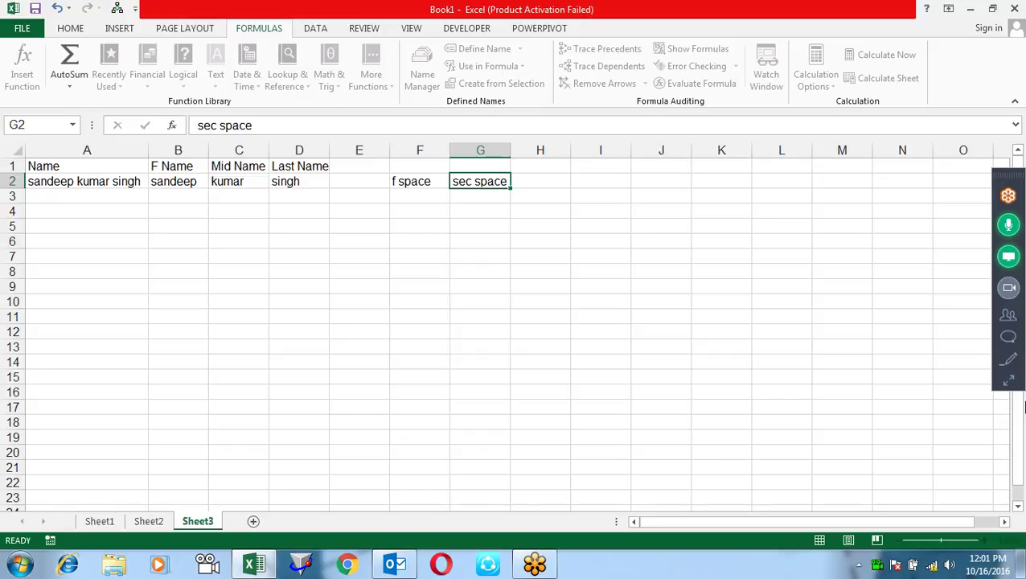
pyautogui.press('Tab')
pyautogui.write('len')
pyautogui.press('Return')
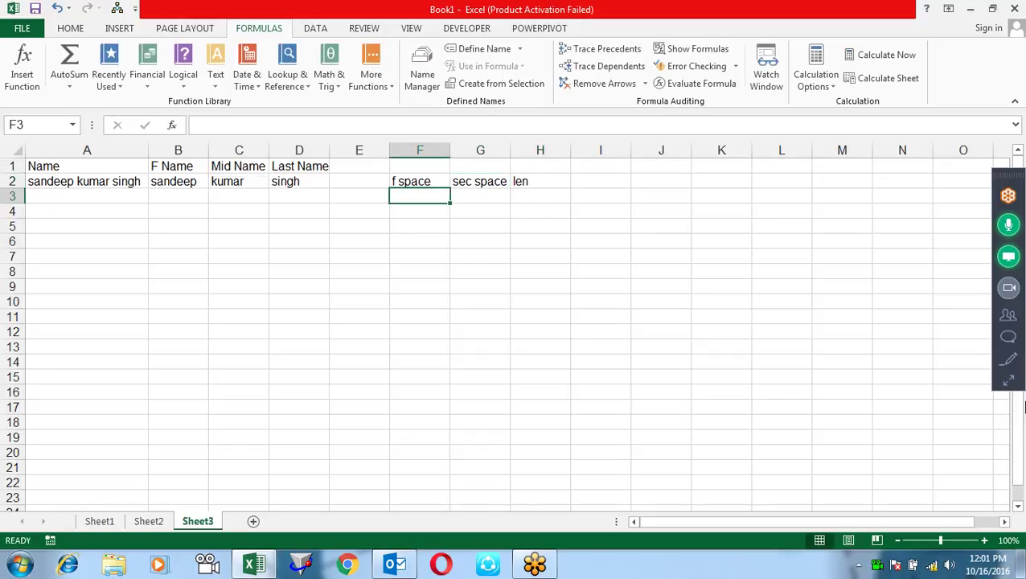
pyautogui.press('Left')
pyautogui.press('Left')
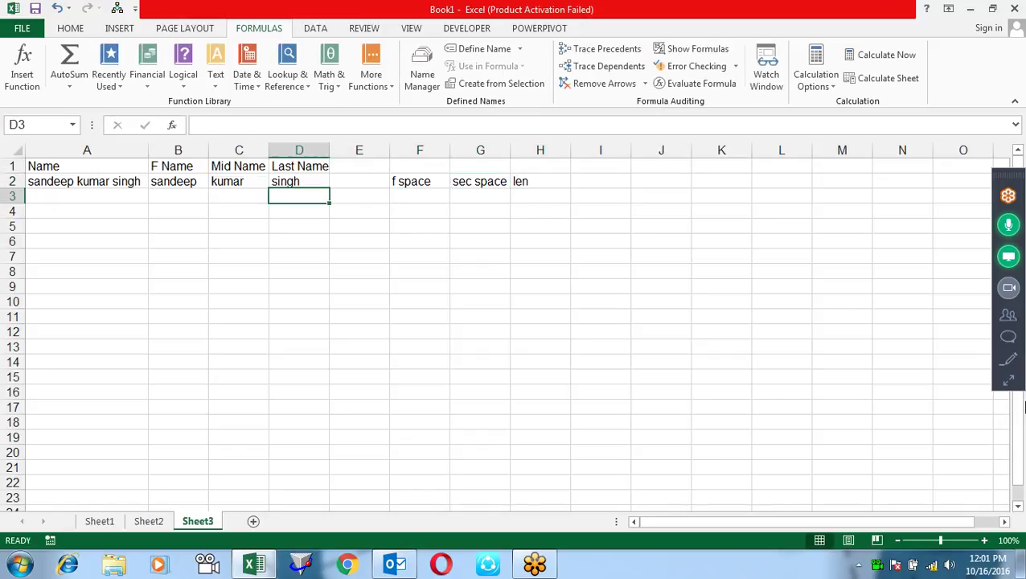
pyautogui.press('Left')
pyautogui.press('Left')
pyautogui.press('Left')
pyautogui.write('vijay kumar upadhyay')
# Confirm the A3 name and fill row 2's split formulas down into B3:D3 with Ctrl+D.
pyautogui.press('Return')
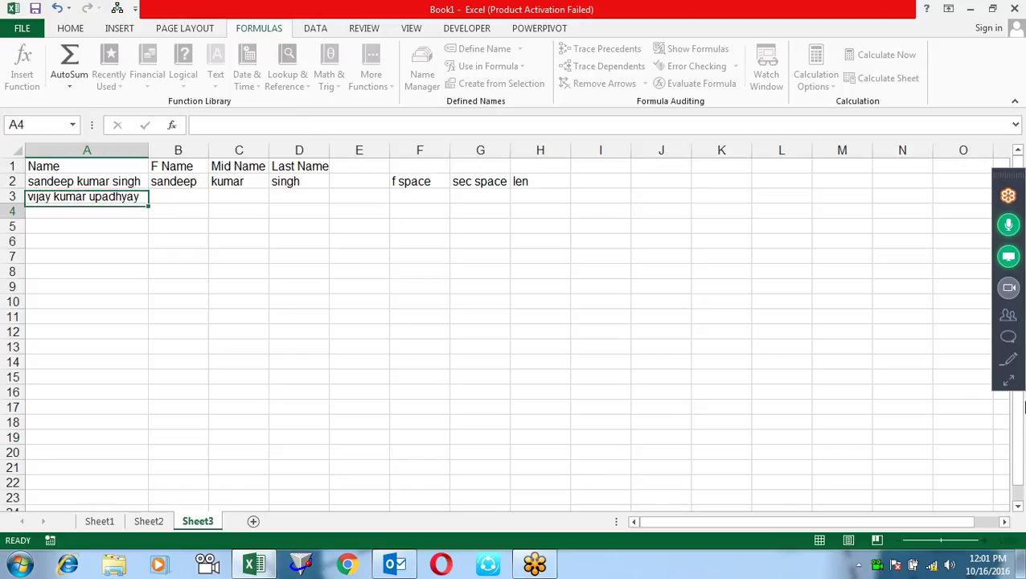
pyautogui.press('Up')
pyautogui.press('Right')
pyautogui.press('Right')
pyautogui.press('Left')
pyautogui.hotkey('shift', 'Right')
pyautogui.hotkey('shift', 'Right')
pyautogui.hotkey('ctrl', 'd')
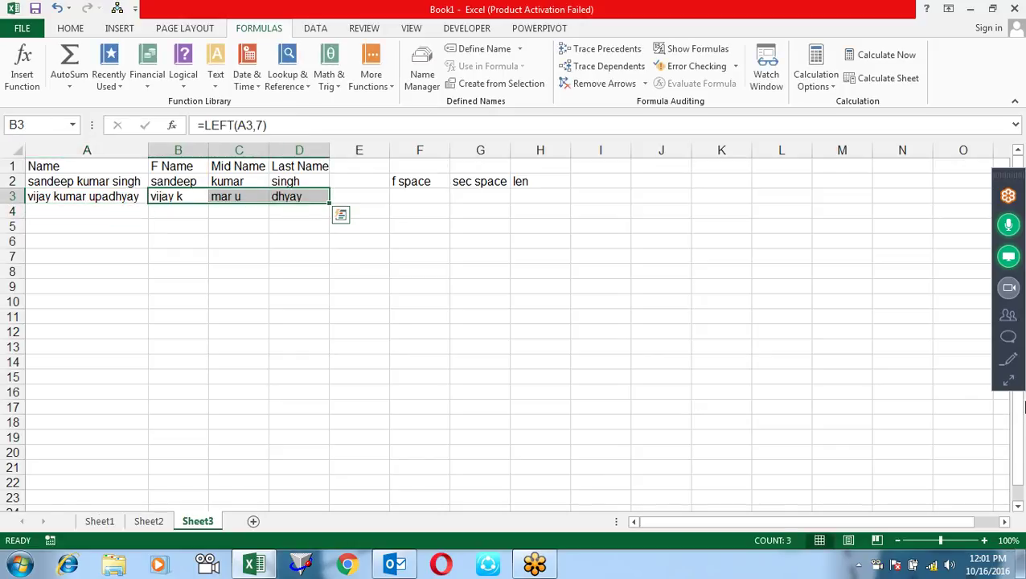
pyautogui.press('Right')
pyautogui.press('Right')
pyautogui.press('Right')
pyautogui.press('Right')
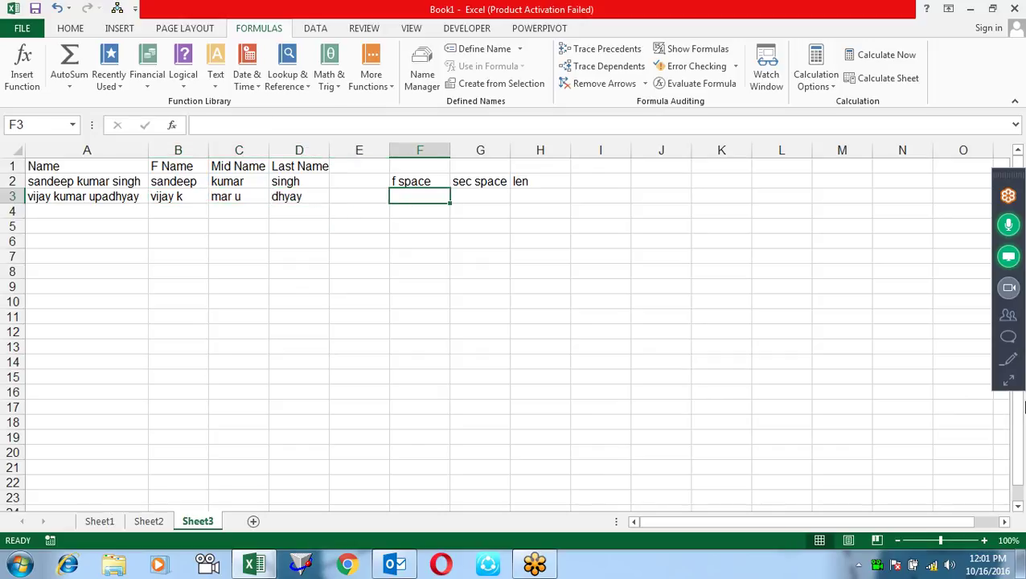
# Enter =FIND(" ",A3) in F3 to get the first-space position 6.
pyautogui.write('=fin')
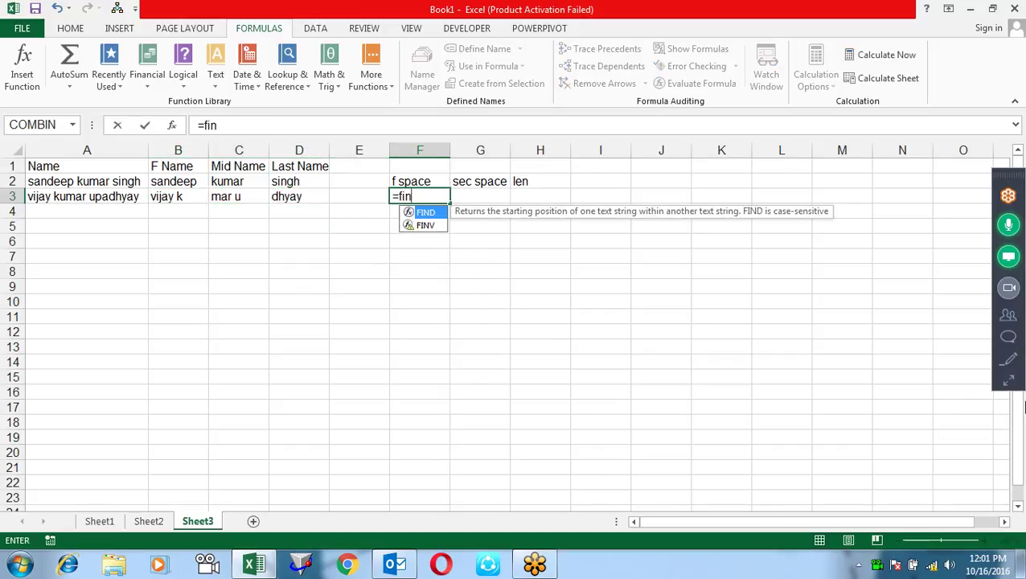
pyautogui.press('Tab')
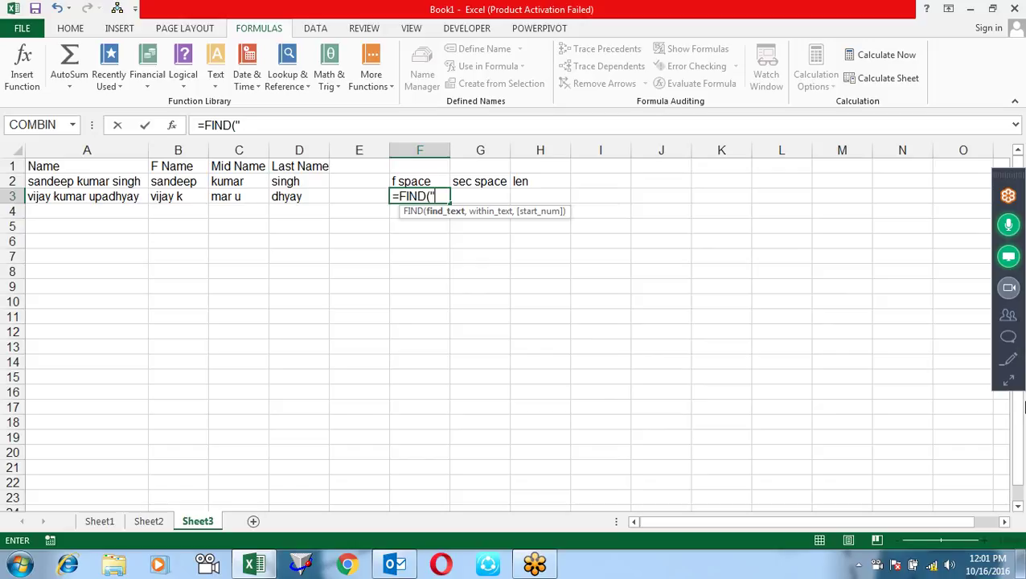
pyautogui.write(',')
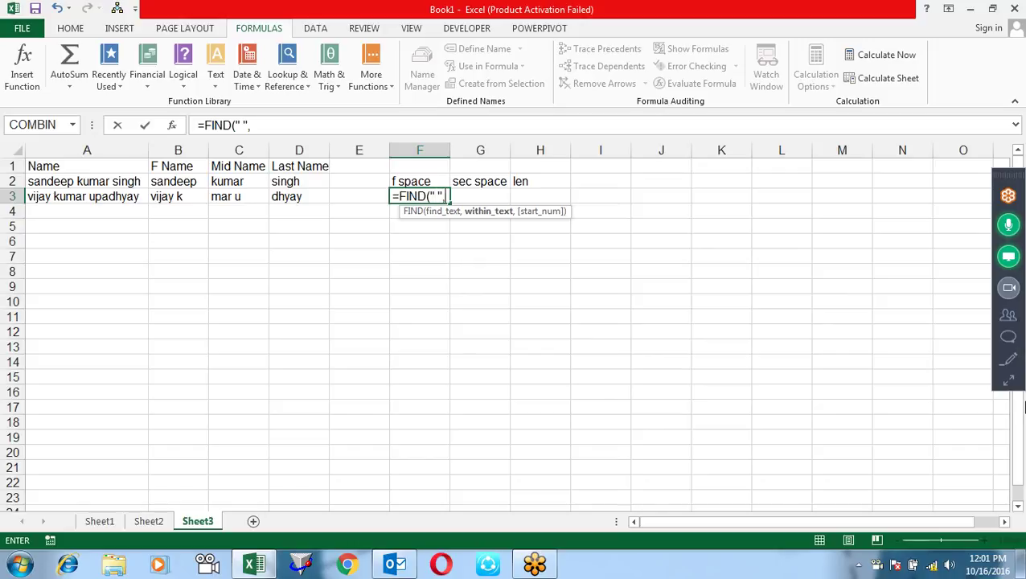
pyautogui.click(141, 196)
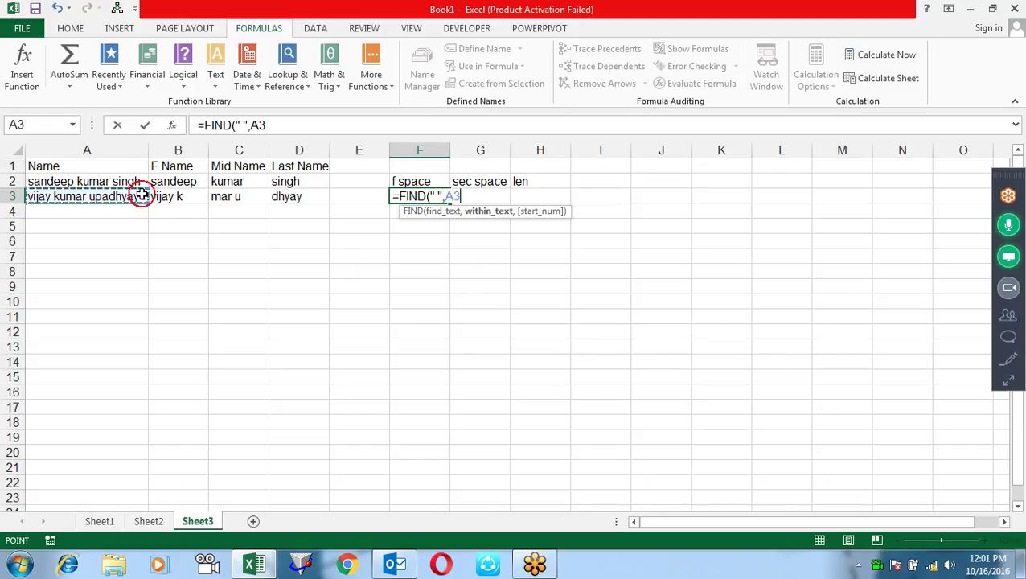
pyautogui.press('Return')
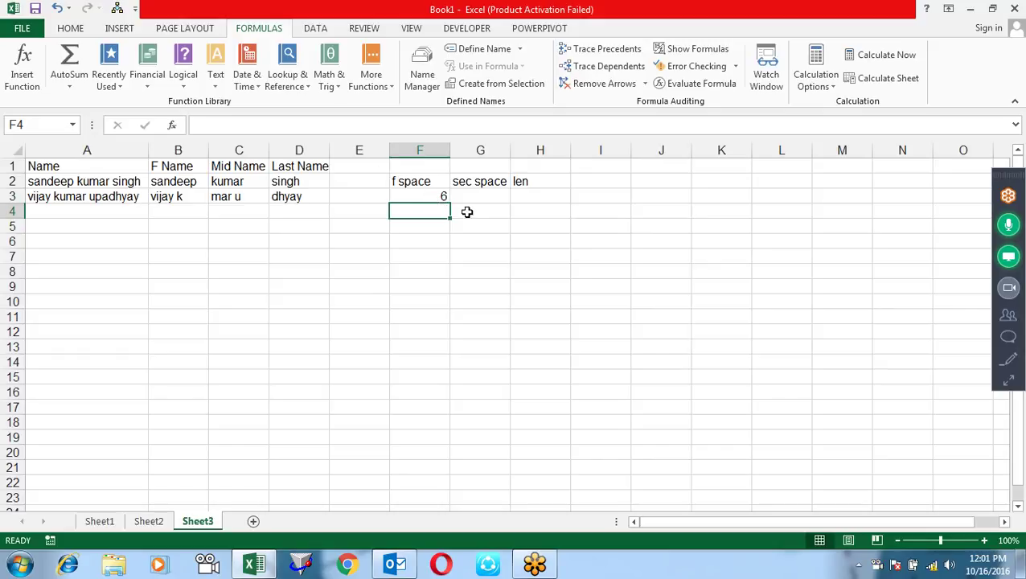
# Enter =FIND(" ",A3,F3+1) in G3 to get the second-space position 12.
pyautogui.click(467, 195)
pyautogui.write('=')
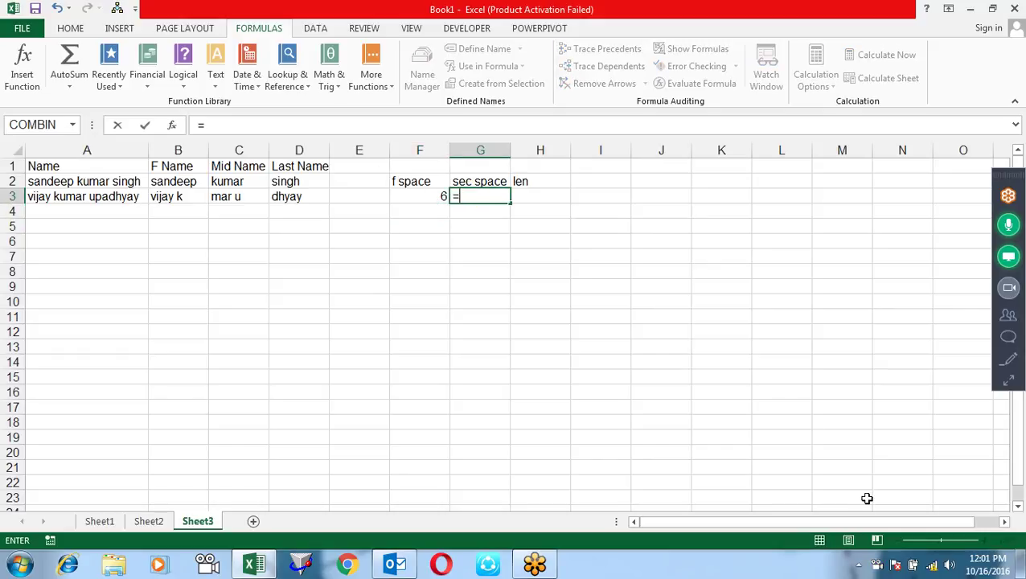
pyautogui.write('find')
pyautogui.press('Tab')
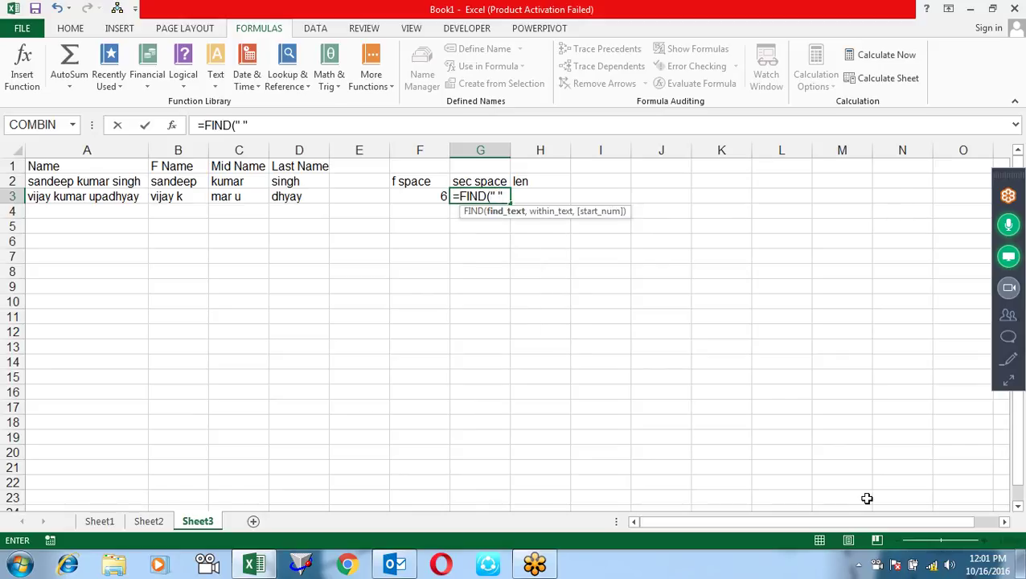
pyautogui.write(',')
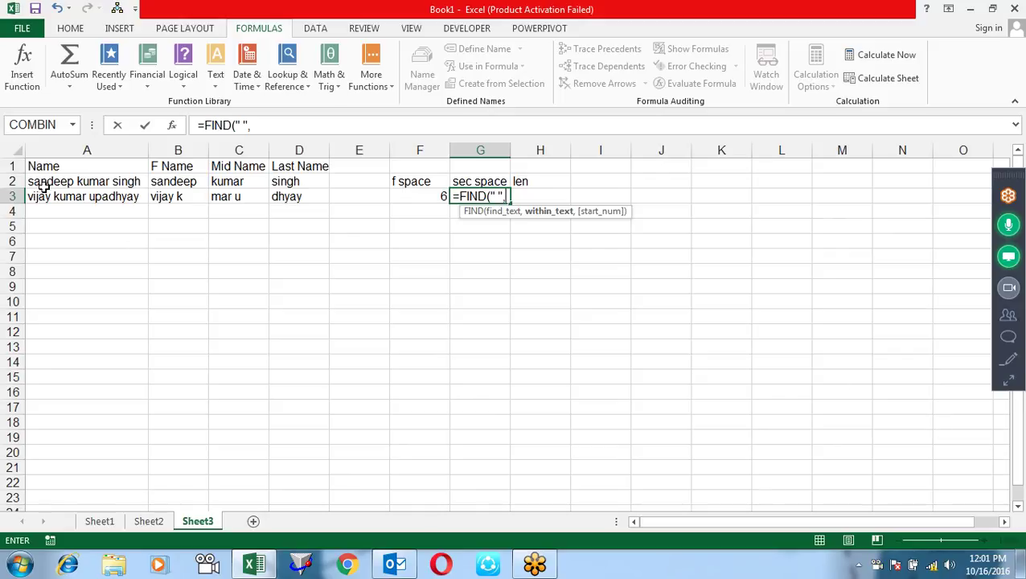
pyautogui.click(68, 193)
pyautogui.write(',')
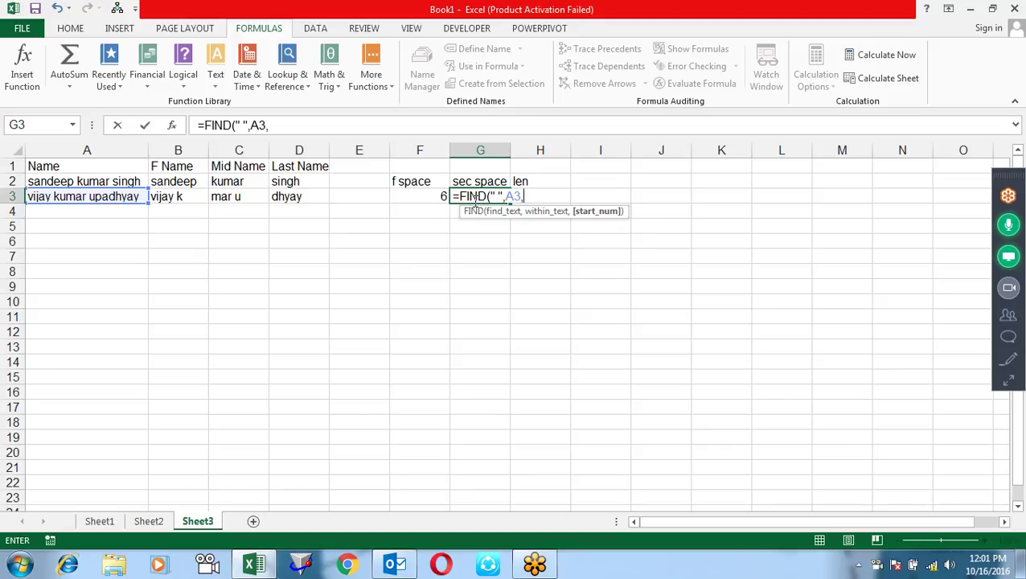
pyautogui.click(424, 195)
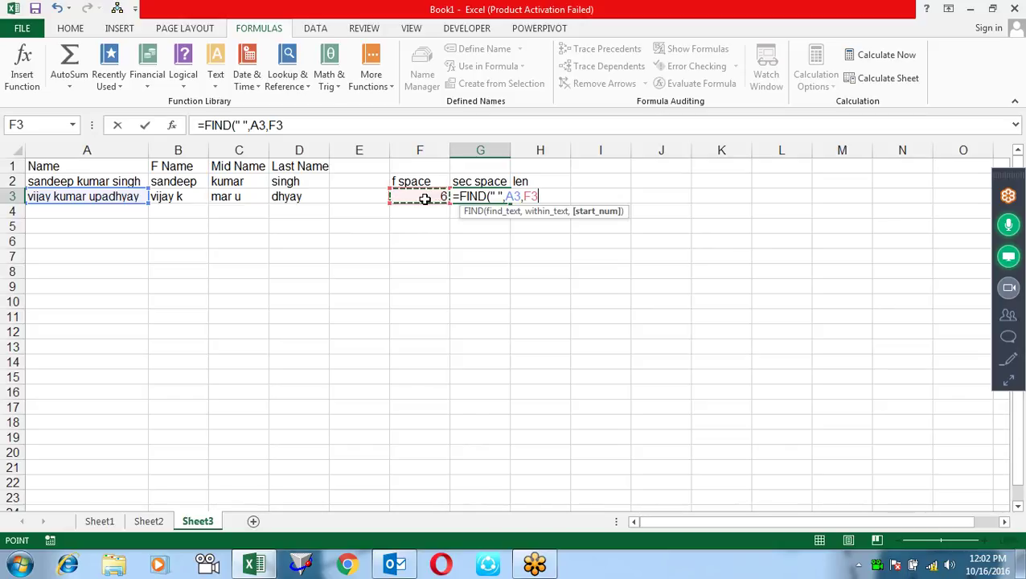
pyautogui.write('+1')
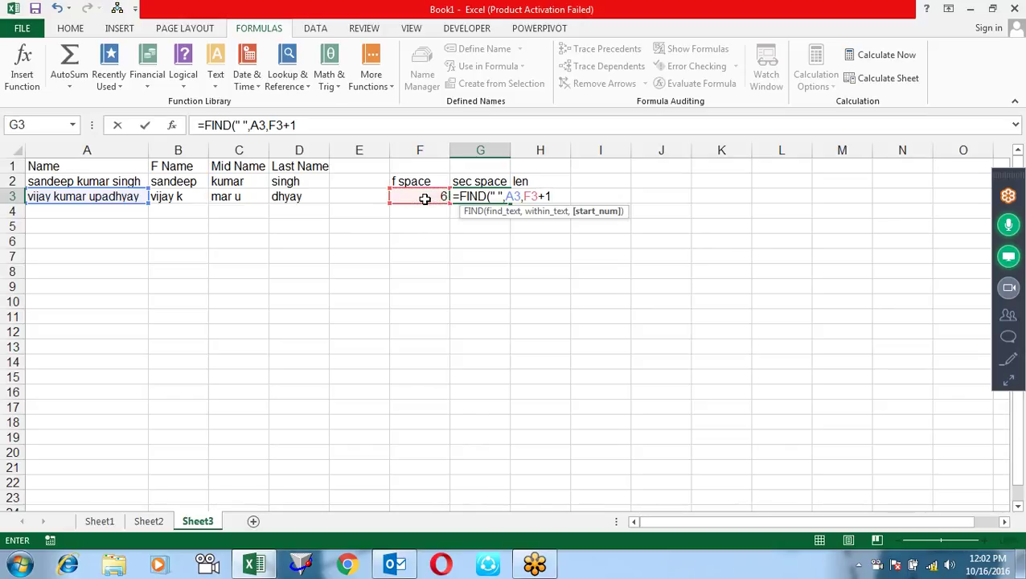
pyautogui.write(')')
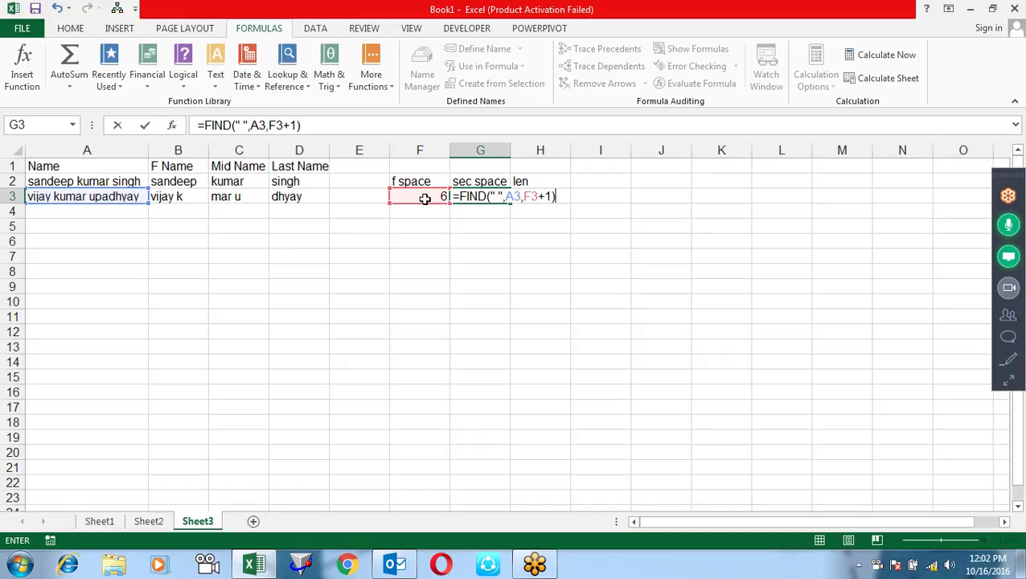
pyautogui.press('Return')
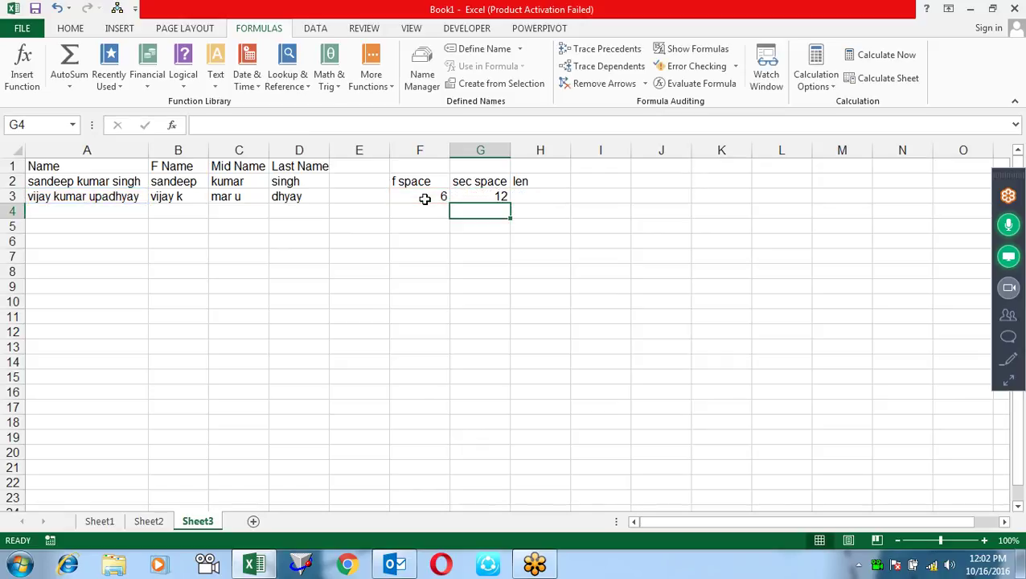
# Enter =LEN(A3) in H3 to get the name length 20.
pyautogui.press('Up')
pyautogui.press('Right')
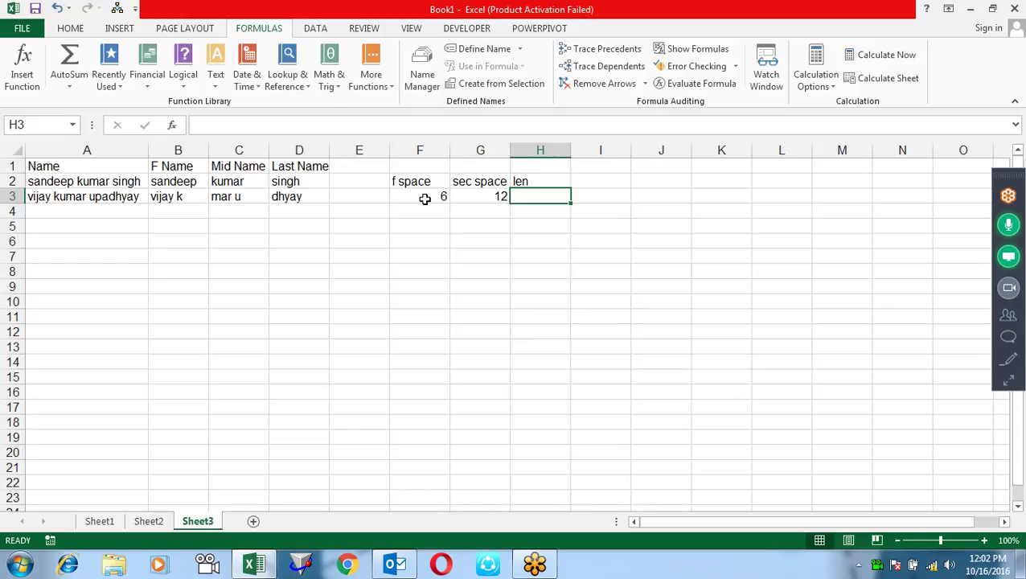
pyautogui.write('=LEN(')
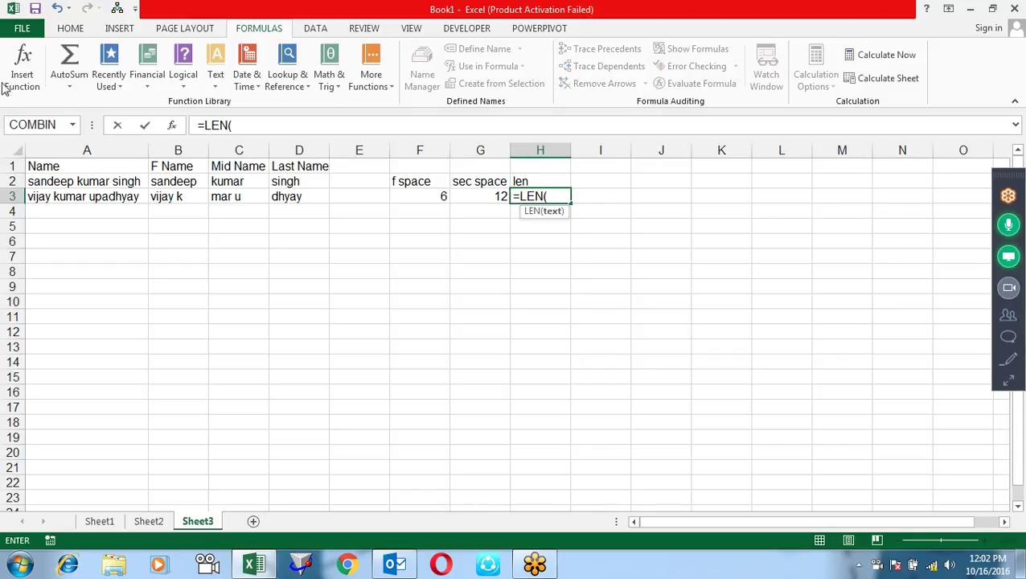
pyautogui.click(74, 196)
pyautogui.press('Return')
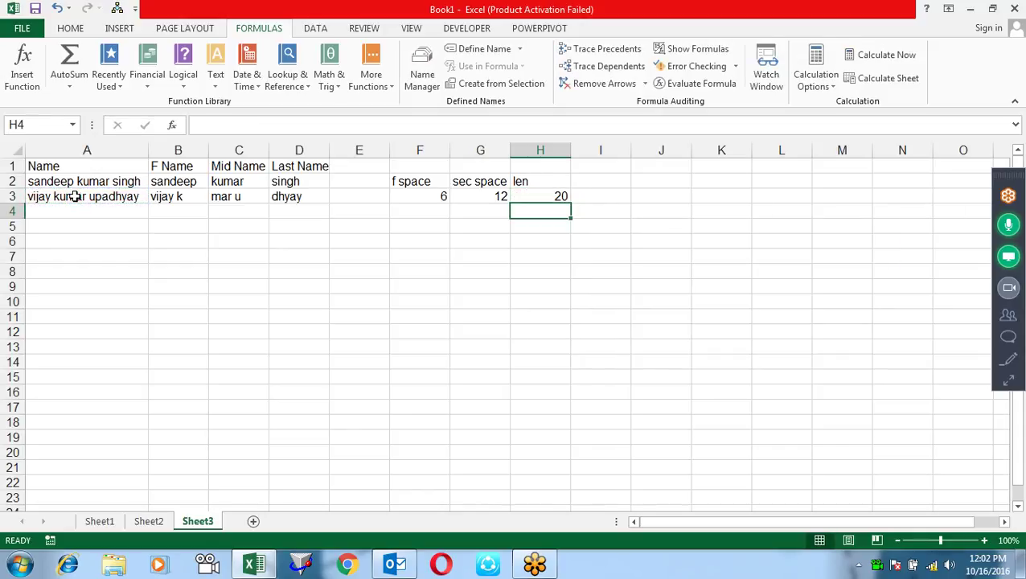
# Change B3's fixed count 7 to F3-1 so =LEFT(A3,F3-1) returns vijay.
pyautogui.click(417, 197)
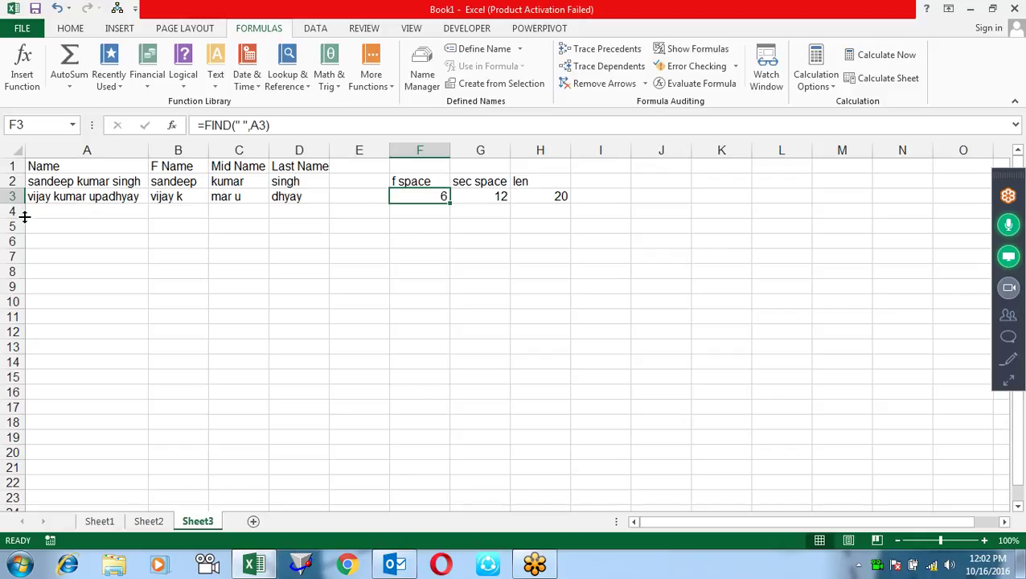
pyautogui.doubleClick(190, 193)
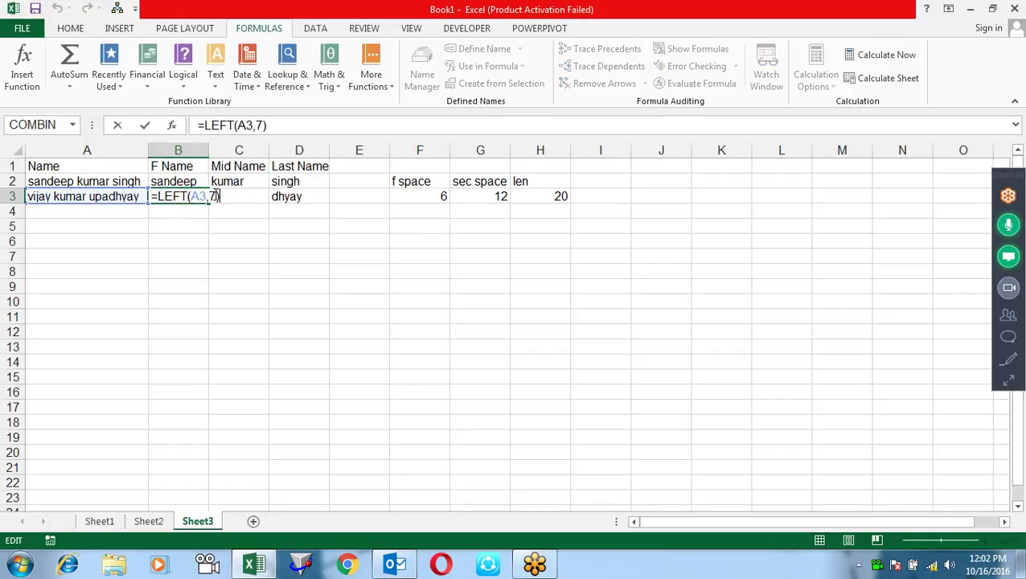
pyautogui.click(214, 195)
pyautogui.press('BackSpace')
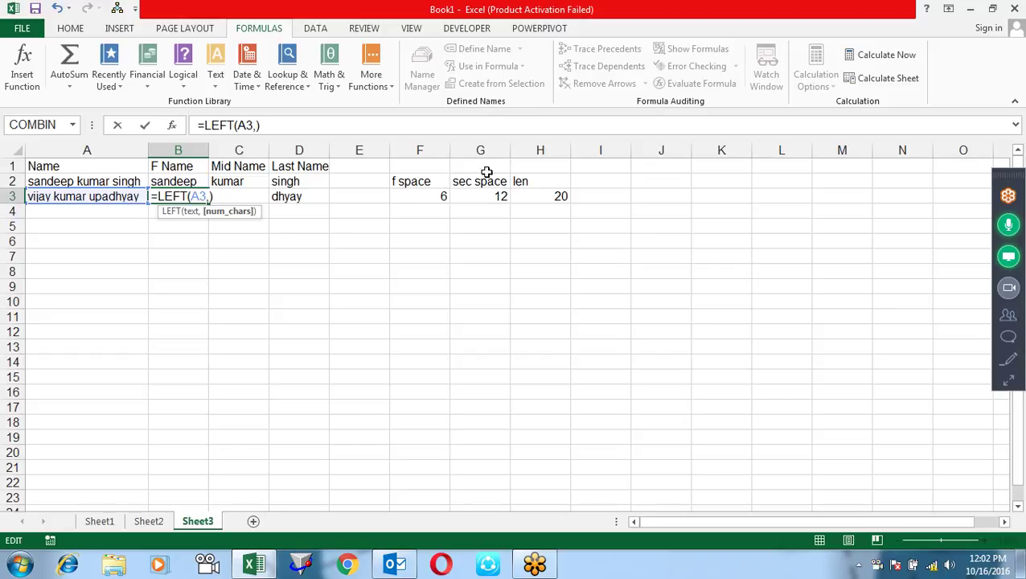
pyautogui.click(412, 198)
pyautogui.write('-1')
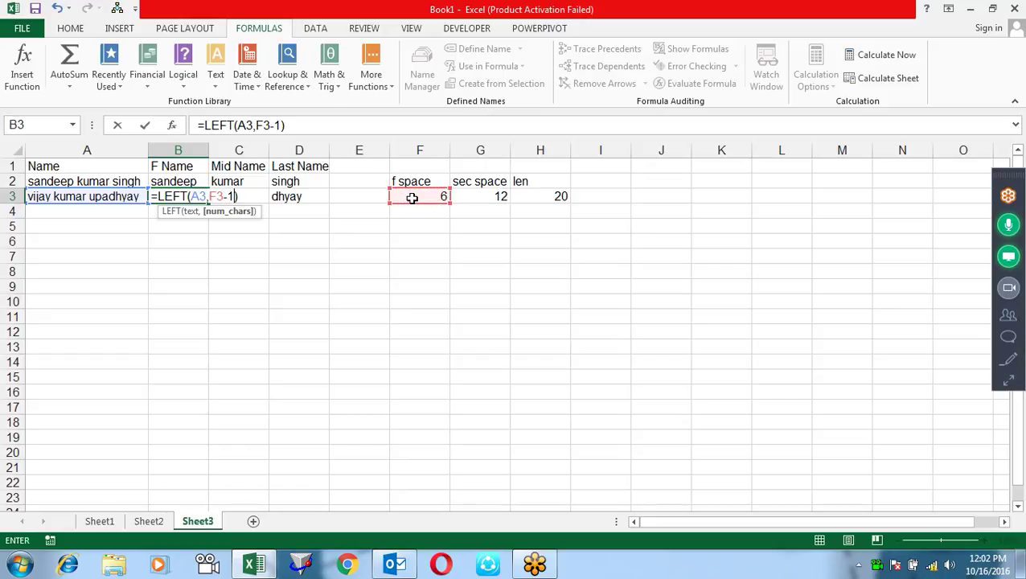
pyautogui.press('Return')
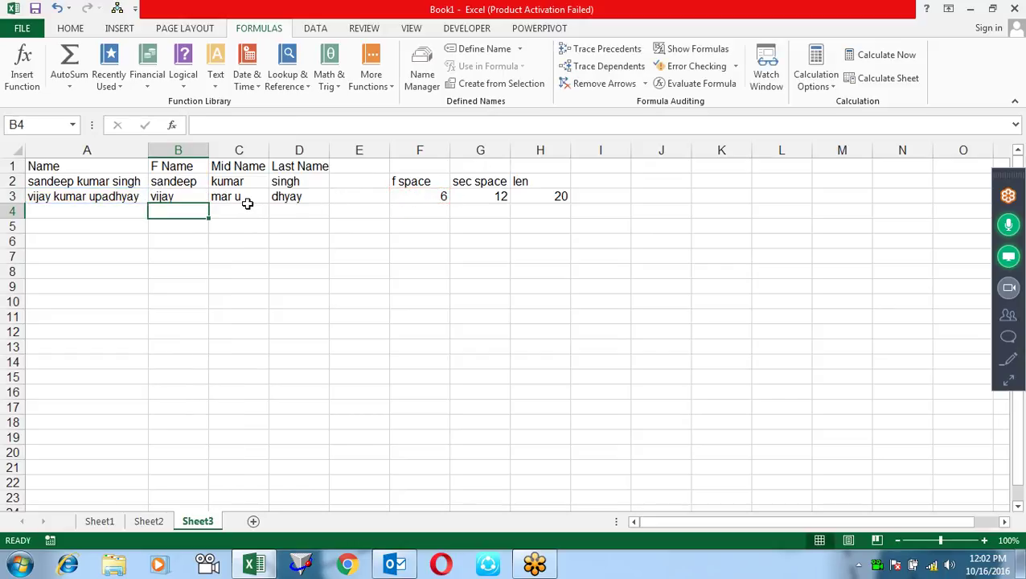
# Change D3 from =RIGHT(A3,5) to =RIGHT(A3,H3-G3) so it returns upadhyay.
pyautogui.click(294, 192)
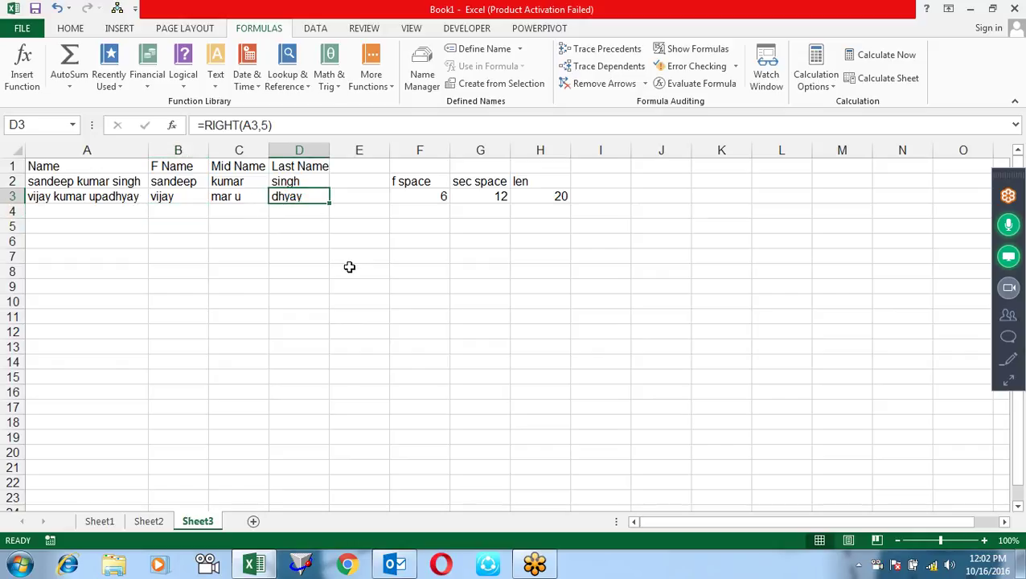
pyautogui.press('F2')
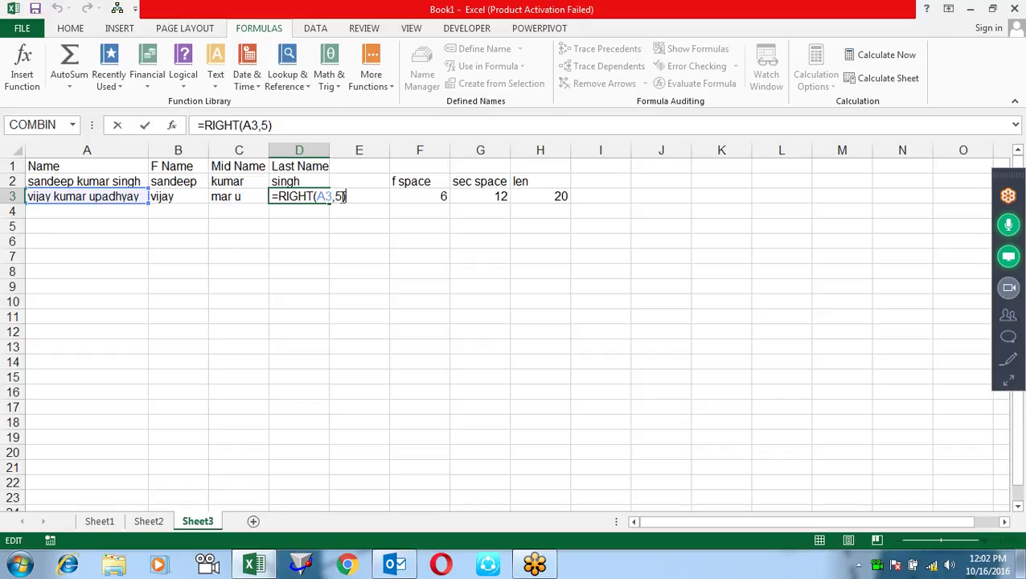
pyautogui.click(341, 196)
pyautogui.press('BackSpace')
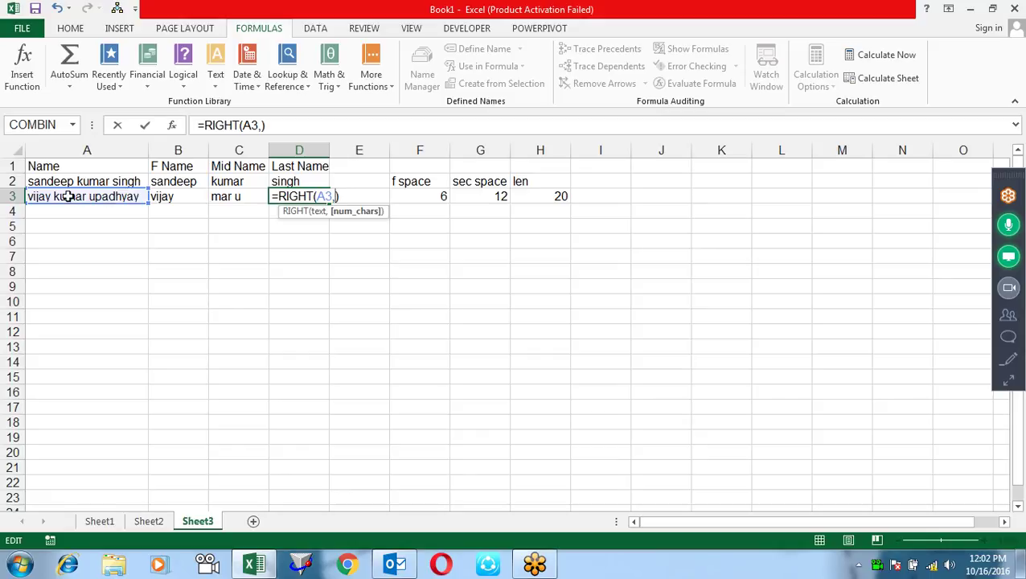
pyautogui.click(549, 196)
pyautogui.write('-')
pyautogui.click(486, 196)
pyautogui.hotkey('ctrl', 'Return')
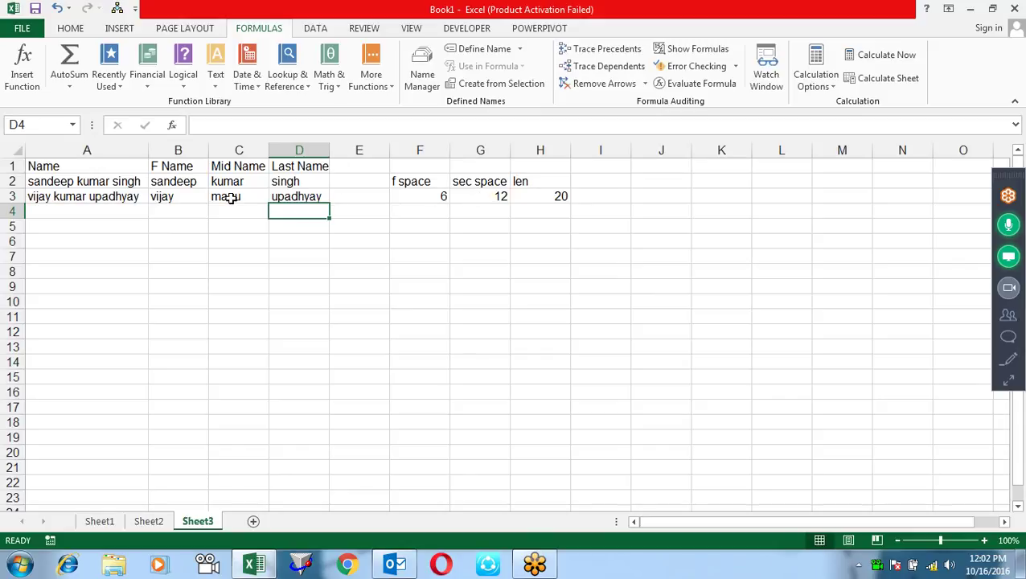
pyautogui.click(230, 197)
# Rewrite C3 from =MID(A3,9,5) to =MID(A3,F3+1,G3-F3-1), returning kumar.
pyautogui.press('F2')
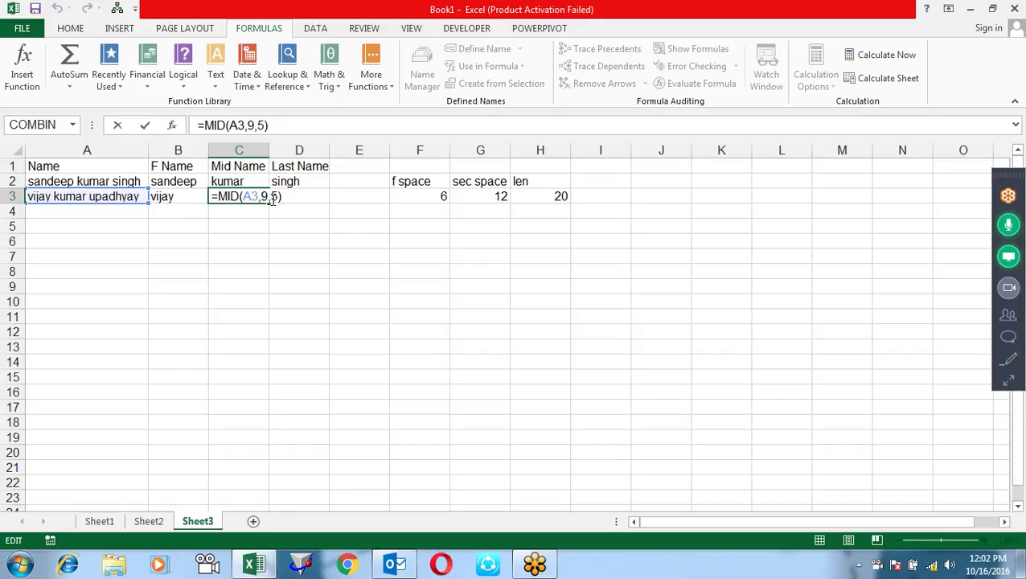
pyautogui.click(271, 200)
pyautogui.click(267, 198)
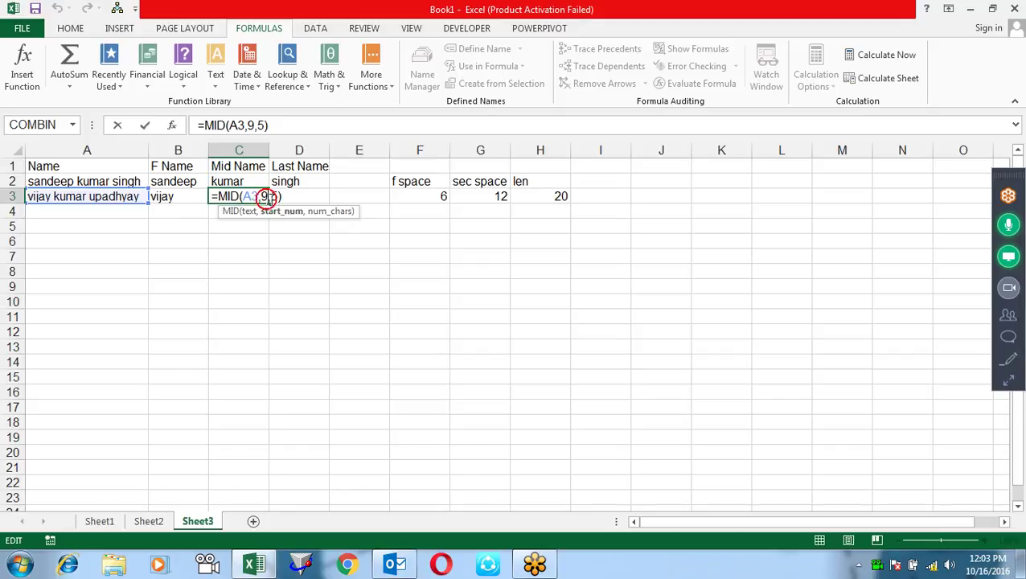
pyautogui.press('BackSpace')
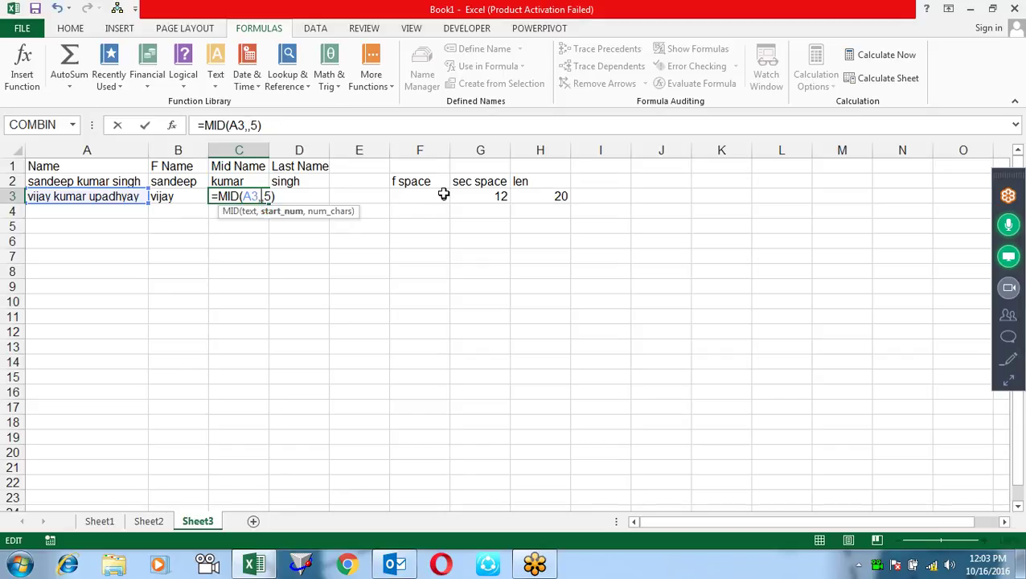
pyautogui.click(443, 194)
pyautogui.write('+1')
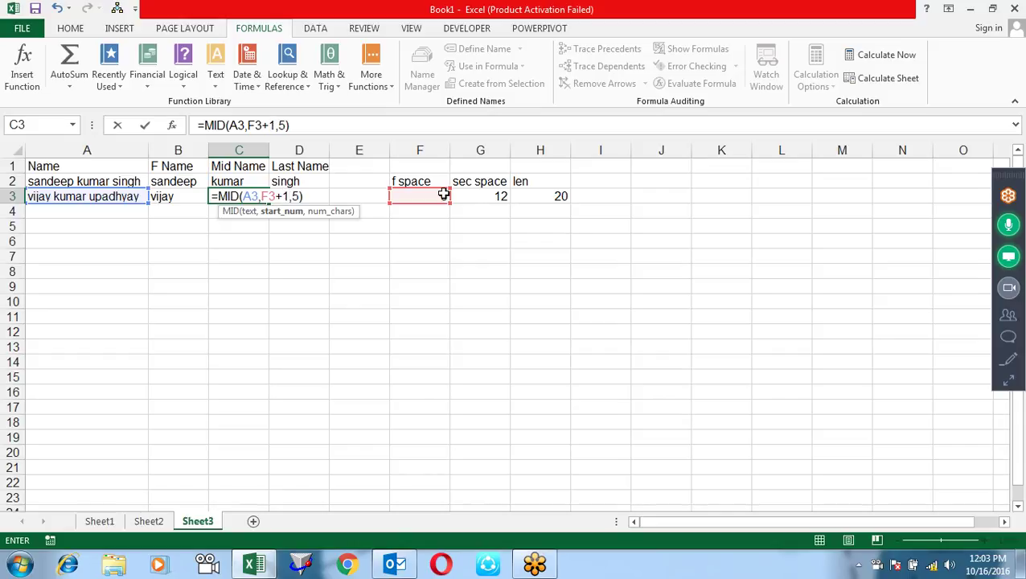
pyautogui.click(299, 196)
pyautogui.press('BackSpace')
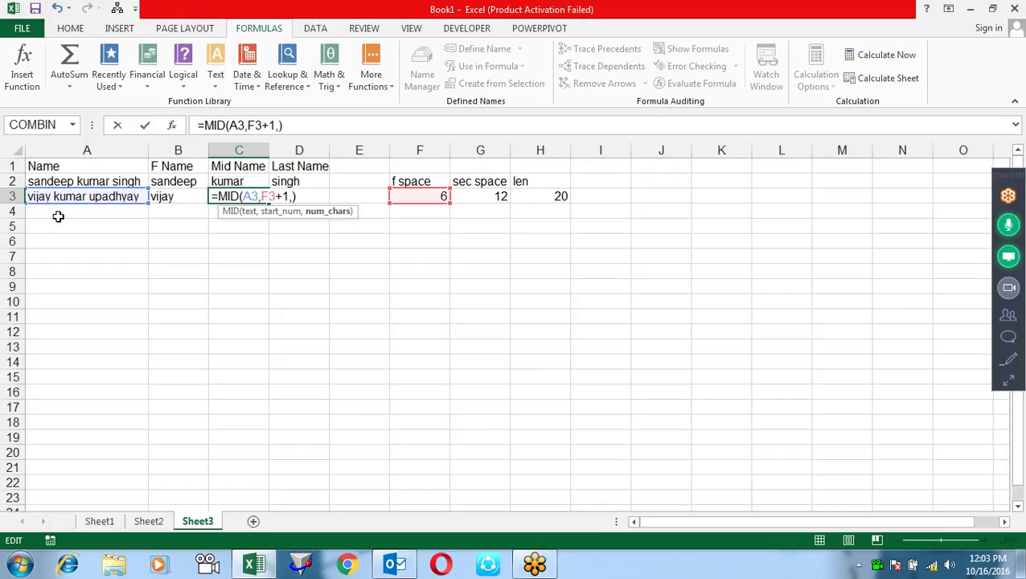
pyautogui.click(480, 200)
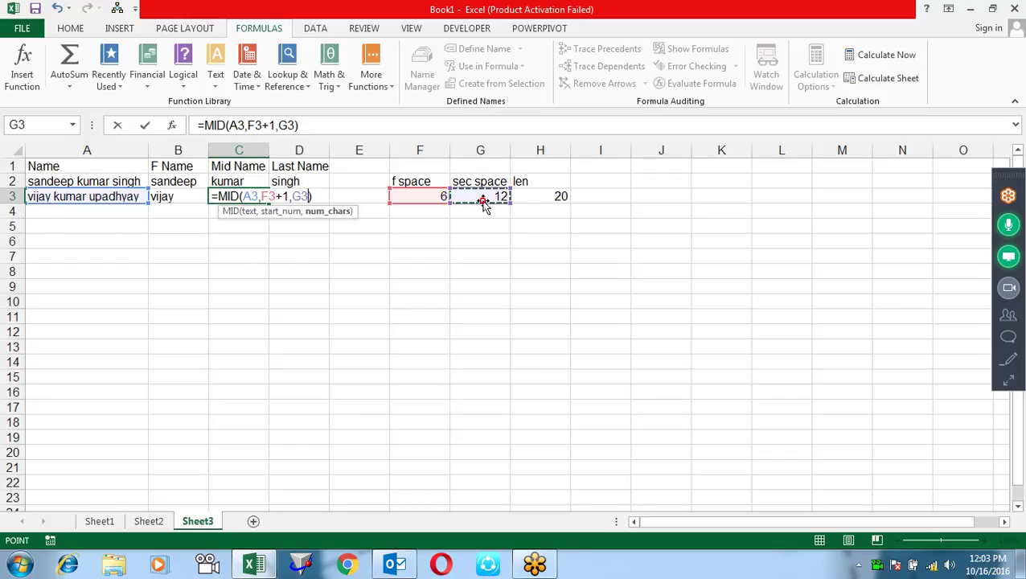
pyautogui.write('-')
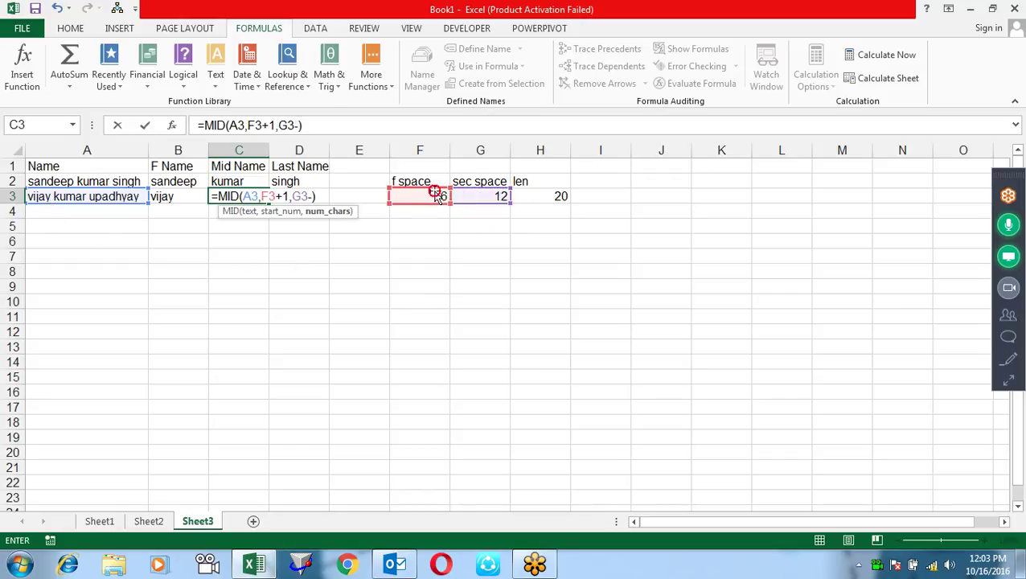
pyautogui.click(435, 196)
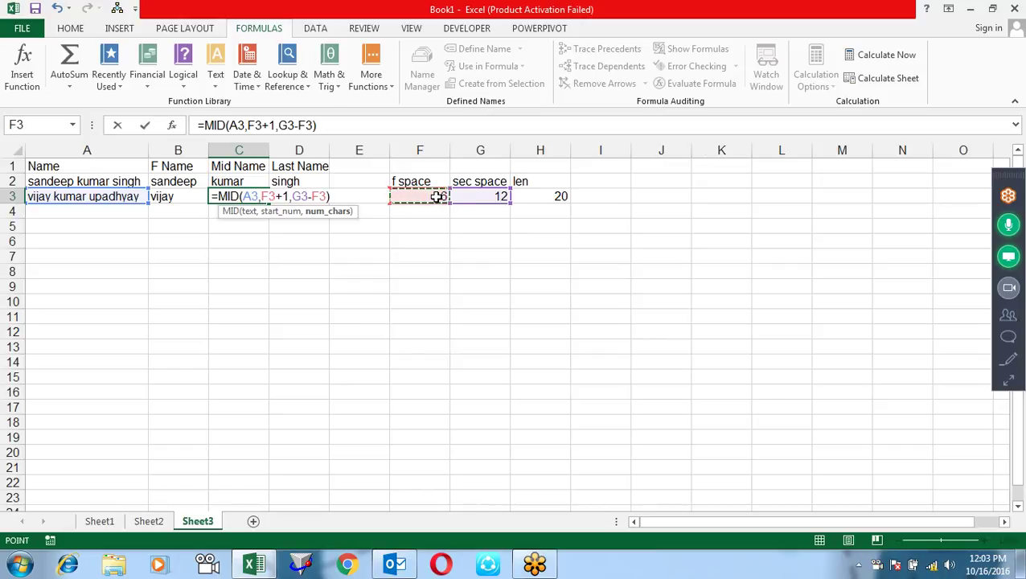
pyautogui.write('-1')
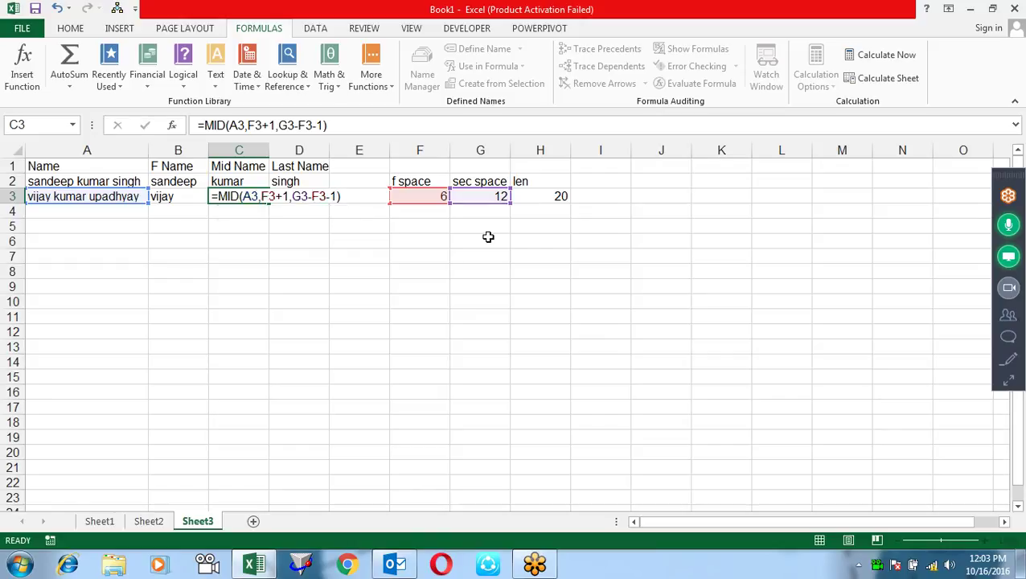
pyautogui.press('Return')
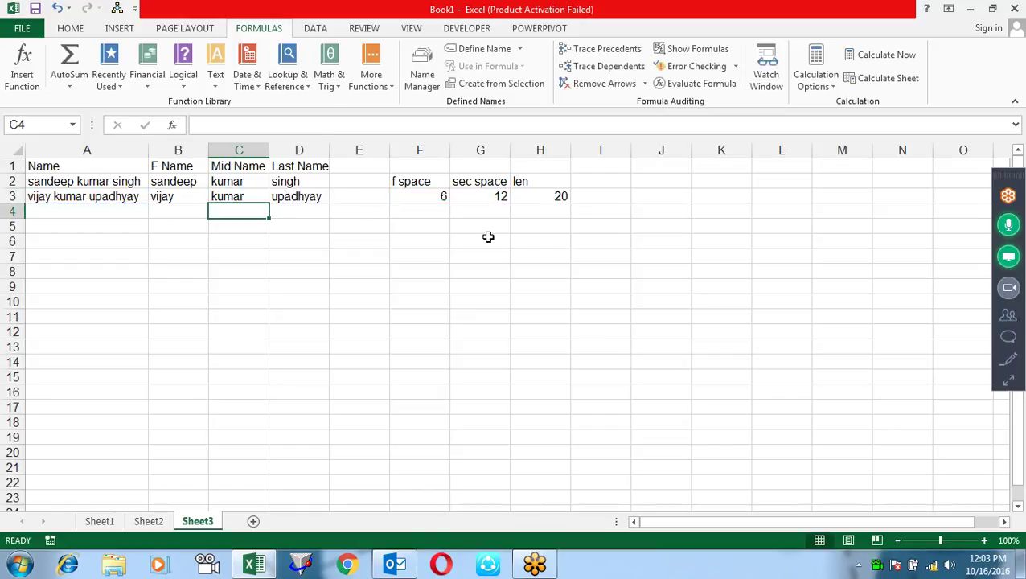
pyautogui.press('Up')
pyautogui.press('Left')
pyautogui.press('Left')
pyautogui.press('Down')
pyautogui.write('p')
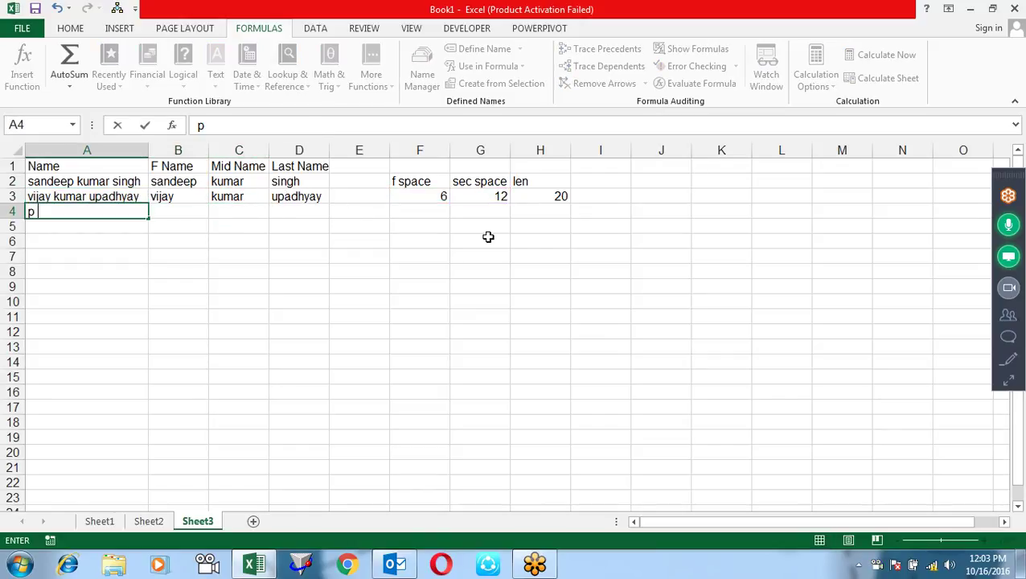
pyautogui.press('Return')
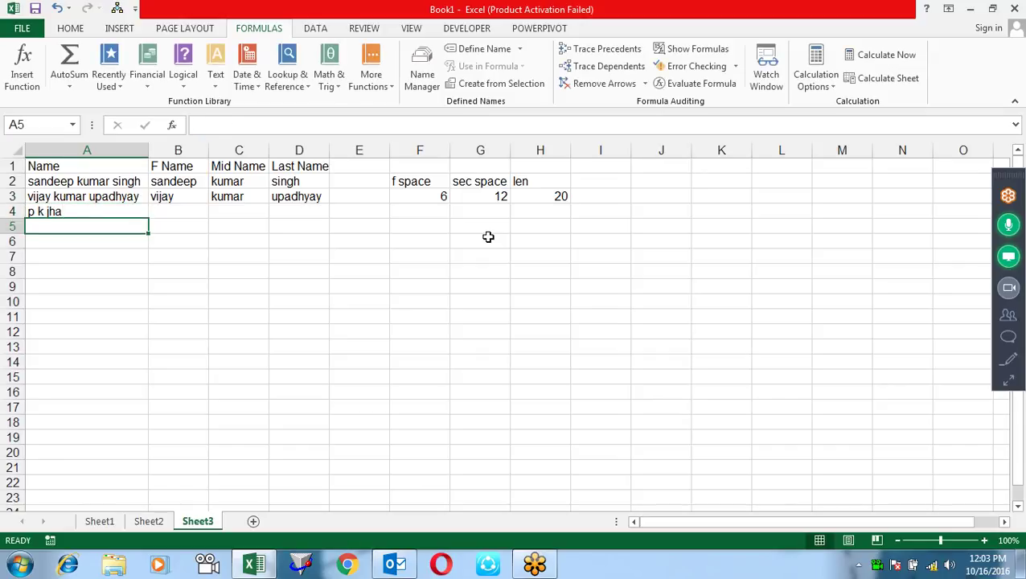
# Fill the F4:H4 and B4:D4 formulas down into row 4, giving 2, 4, 7 and p, k, jha.
pyautogui.press('Up')
pyautogui.press('Right')
pyautogui.press('Right')
pyautogui.press('Right')
pyautogui.press('Right')
pyautogui.press('Right')
pyautogui.hotkey('shift', 'Right')
pyautogui.hotkey('shift', 'Right')
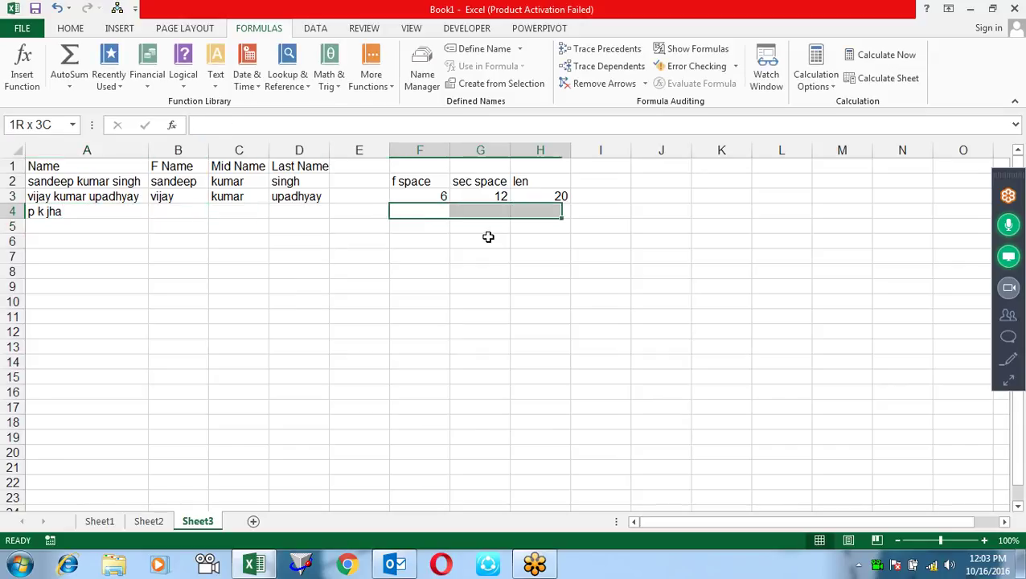
pyautogui.hotkey('ctrl', 'd')
pyautogui.press('Left')
pyautogui.press('Left')
pyautogui.press('Left')
pyautogui.press('Left')
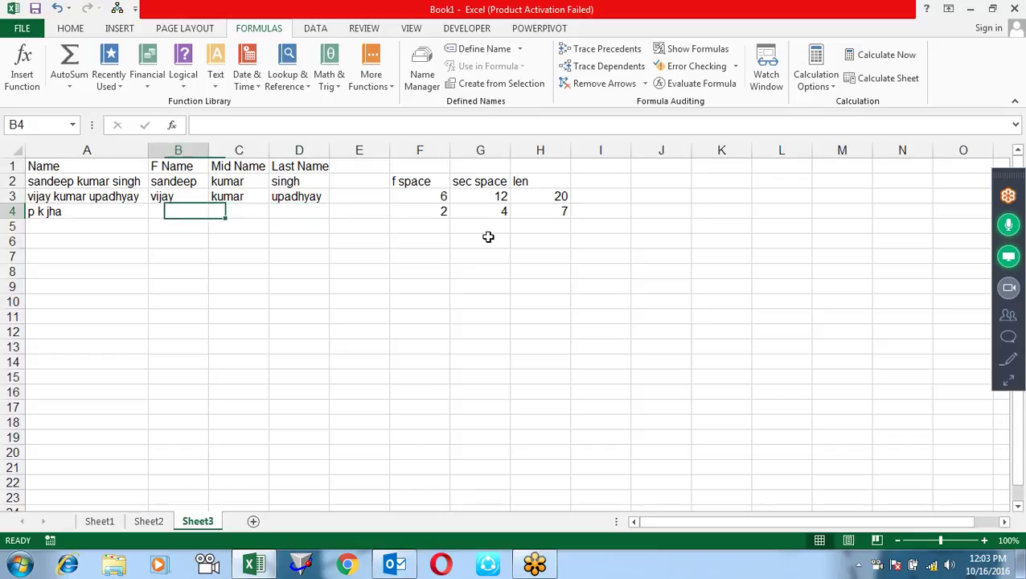
pyautogui.hotkey('shift', 'Right')
pyautogui.hotkey('shift', 'Right')
pyautogui.hotkey('ctrl', 'd')
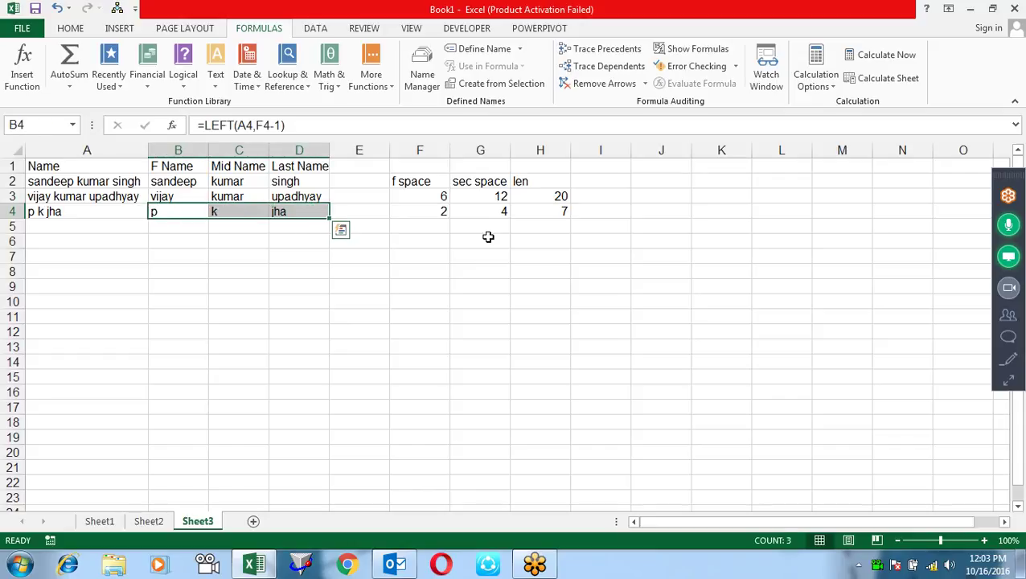
pyautogui.press('Right')
pyautogui.press('Right')
pyautogui.press('Right')
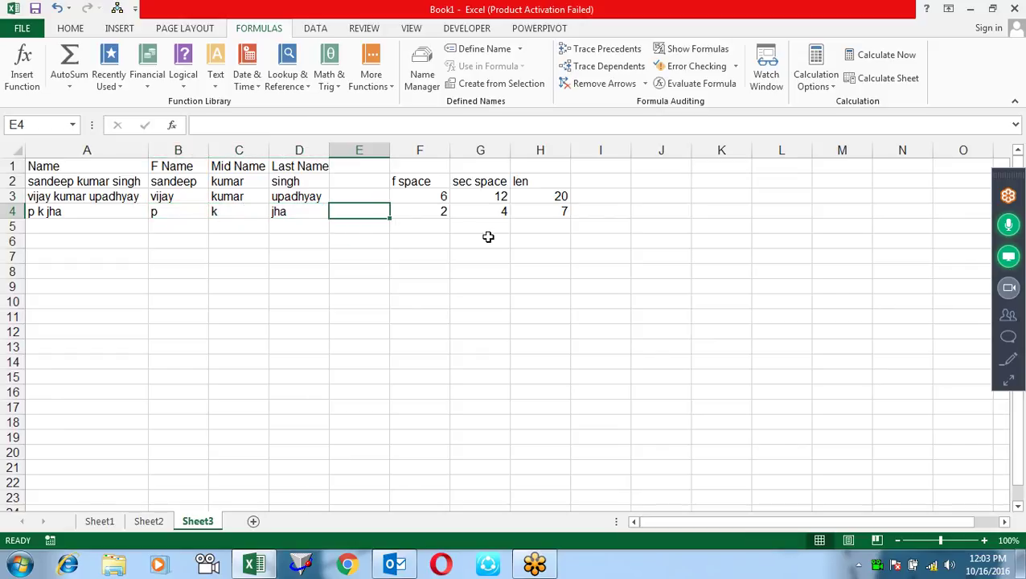
pyautogui.press('Right')
pyautogui.press('Right')
pyautogui.press('Right')
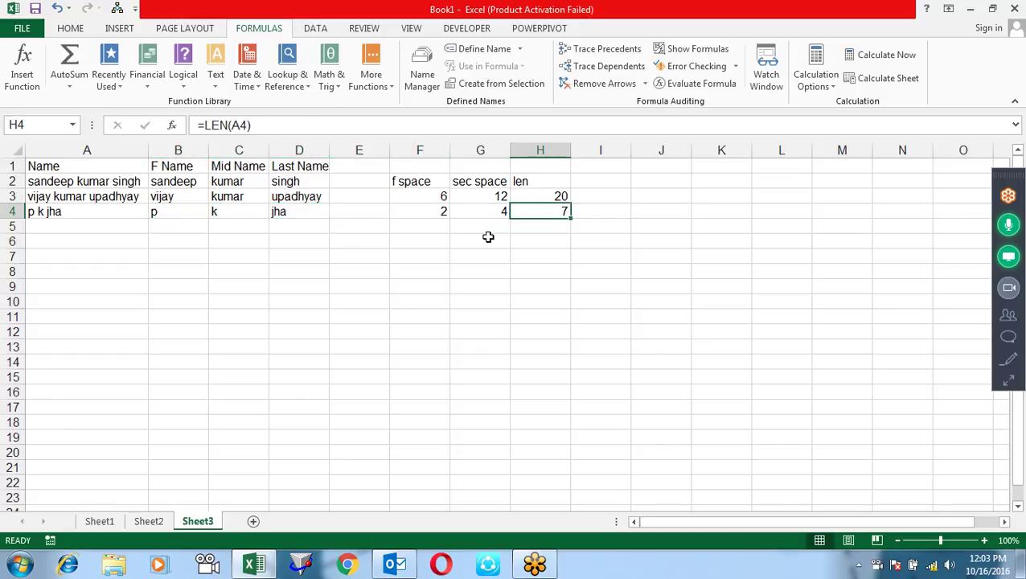
pyautogui.press('Left')
pyautogui.press('Left')
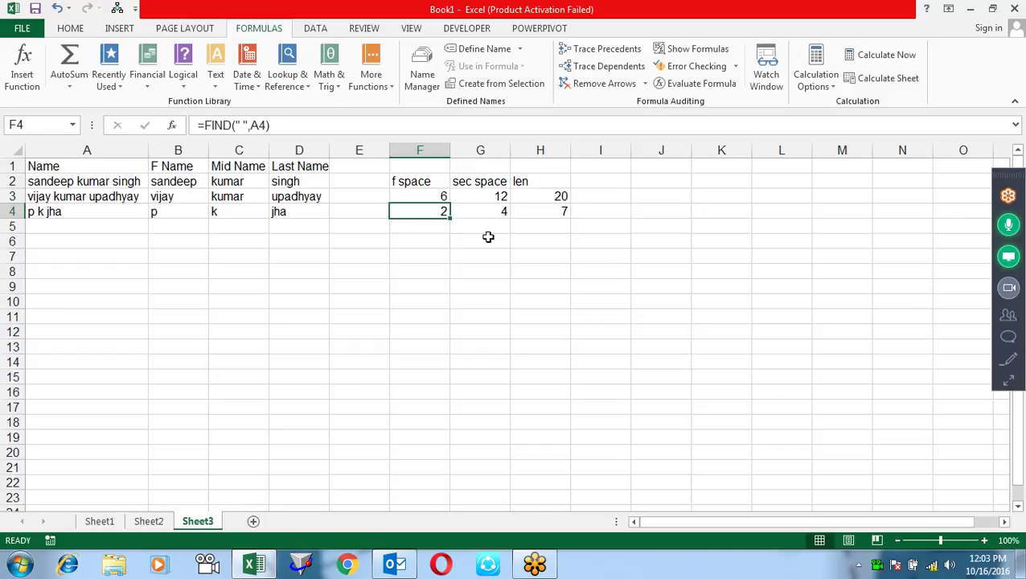
pyautogui.press('Left')
pyautogui.press('Left')
pyautogui.press('Left')
pyautogui.press('Left')
pyautogui.press('Left')
pyautogui.press('Right')
pyautogui.press('Right')
pyautogui.press('Right')
pyautogui.press('Right')
pyautogui.press('Right')
pyautogui.press('Right')
pyautogui.press('Right')
pyautogui.press('Right')
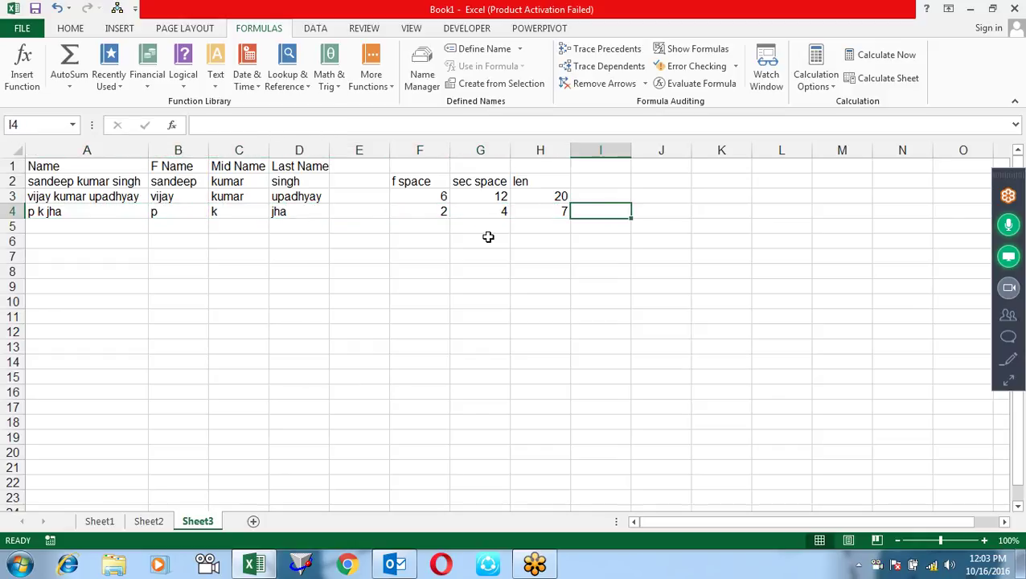
# Inspect the FIND and LEN formulas in F4, G4 and H4 without changing them.
pyautogui.press('Left')
pyautogui.press('Left')
pyautogui.press('Left')
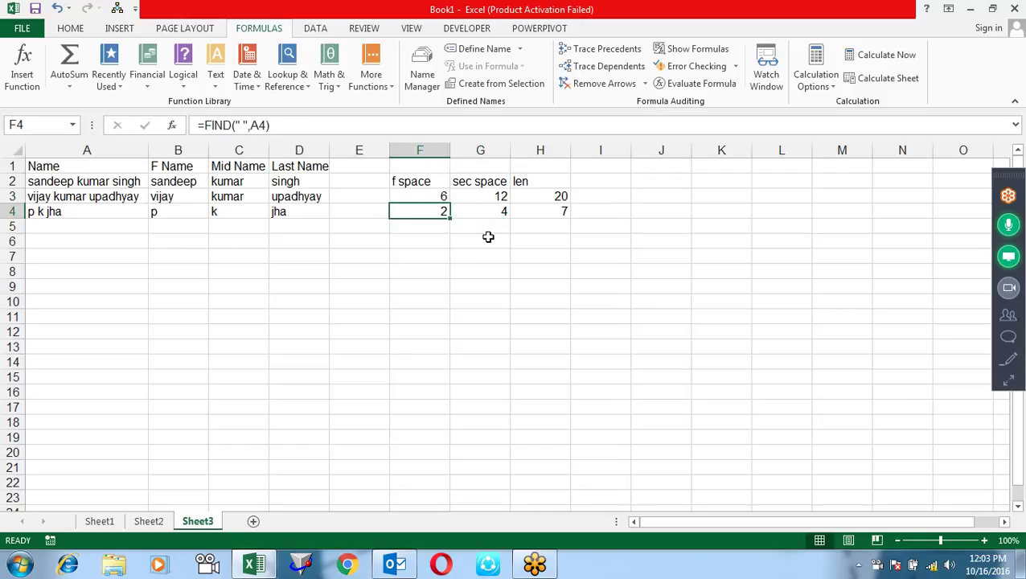
pyautogui.press('F2')
pyautogui.press('Escape')
pyautogui.press('Right')
pyautogui.press('F2')
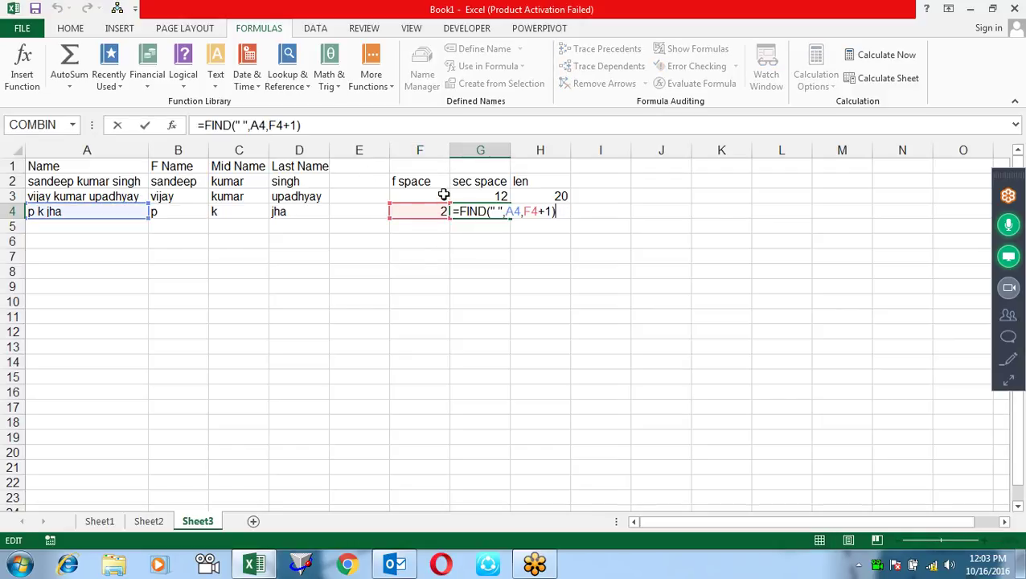
pyautogui.press('Escape')
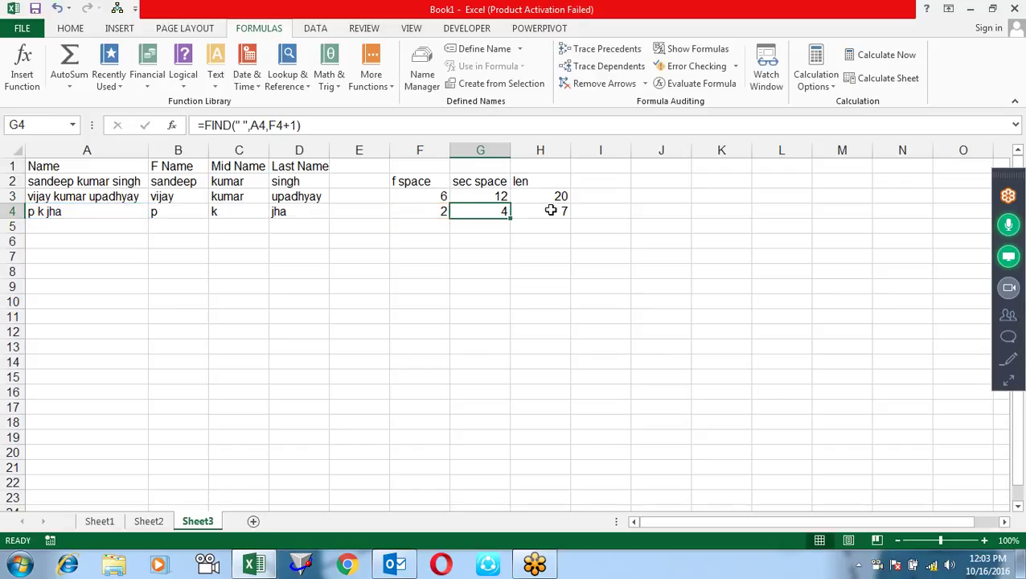
pyautogui.doubleClick(551, 210)
pyautogui.press('Escape')
pyautogui.click(494, 209)
pyautogui.doubleClick(494, 210)
pyautogui.press('Escape')
# Select F4's FIND formula text, then select B4:G4 and search them for f4.
pyautogui.doubleClick(434, 210)
pyautogui.moveTo(464, 212); pyautogui.dragTo(398, 212)
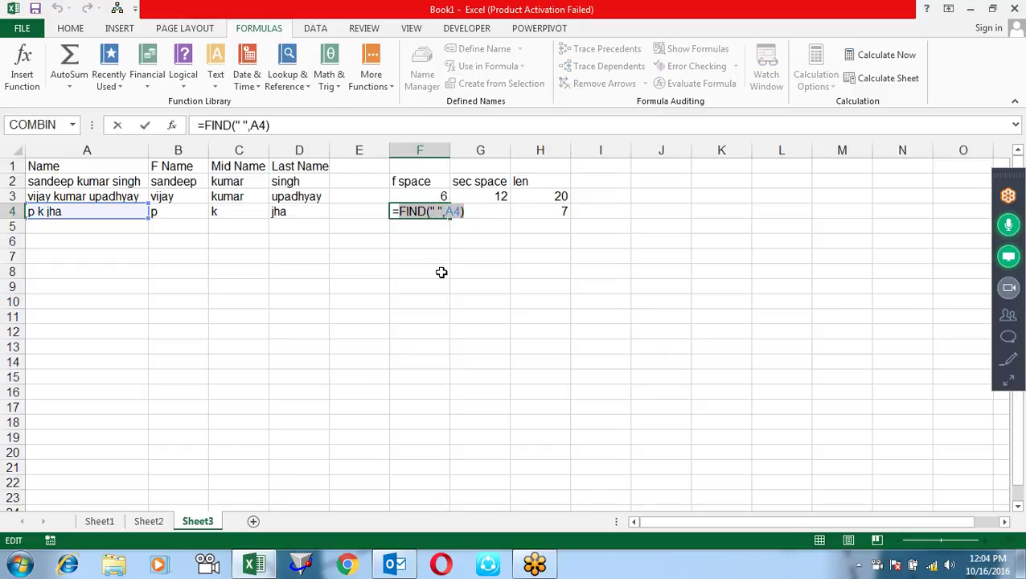
pyautogui.press('Escape')
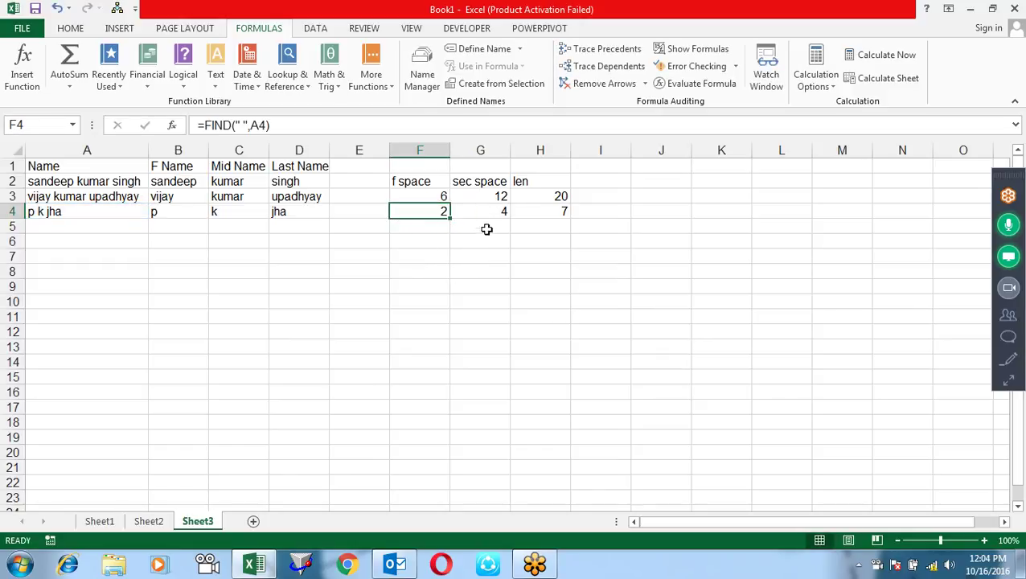
pyautogui.moveTo(498, 211); pyautogui.dragTo(172, 208)
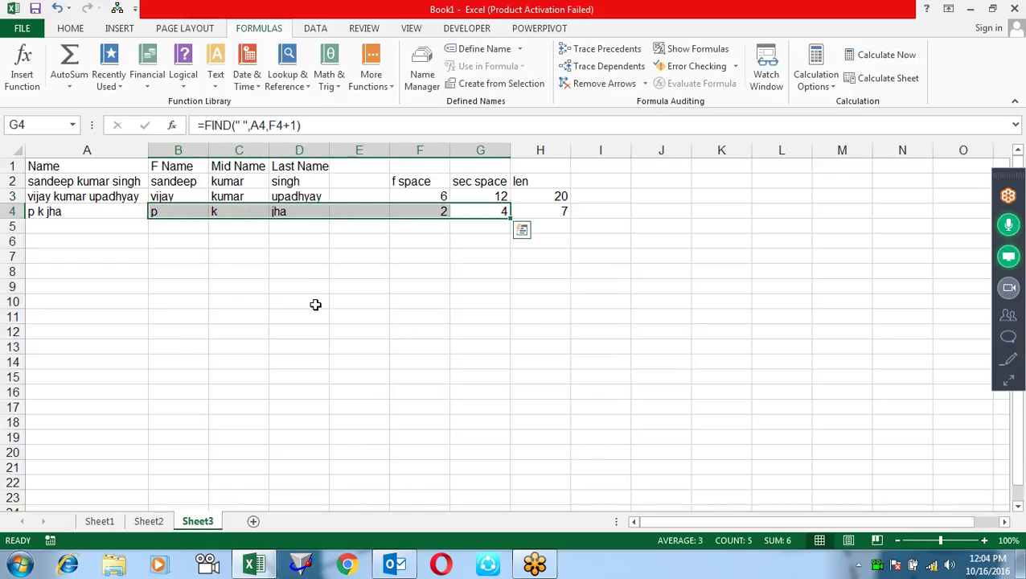
pyautogui.hotkey('ctrl', 'f')
pyautogui.write('f4')
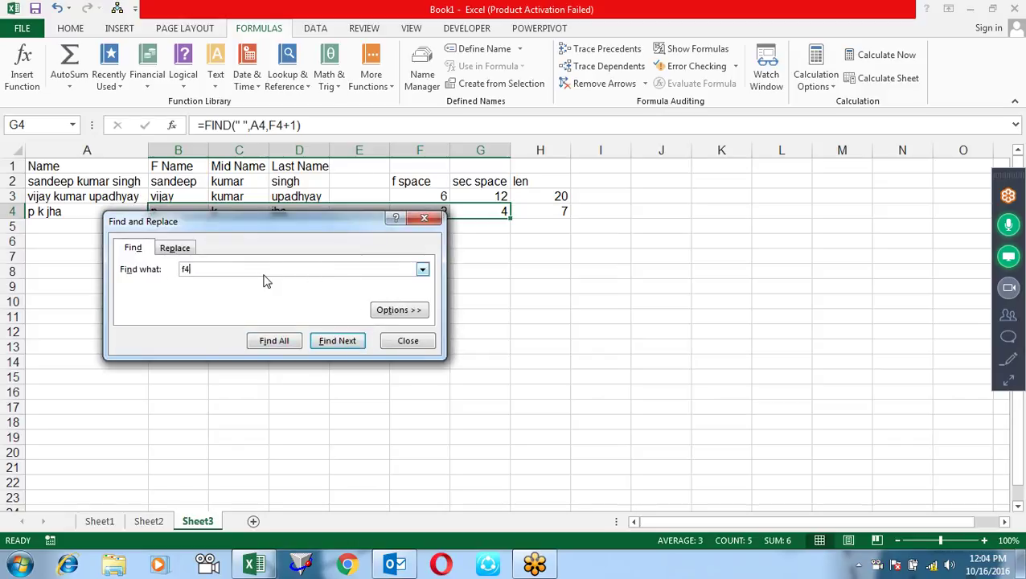
# Replace all f4 references in B4:G4 with FIND(" ",A4).
pyautogui.click(181, 249)
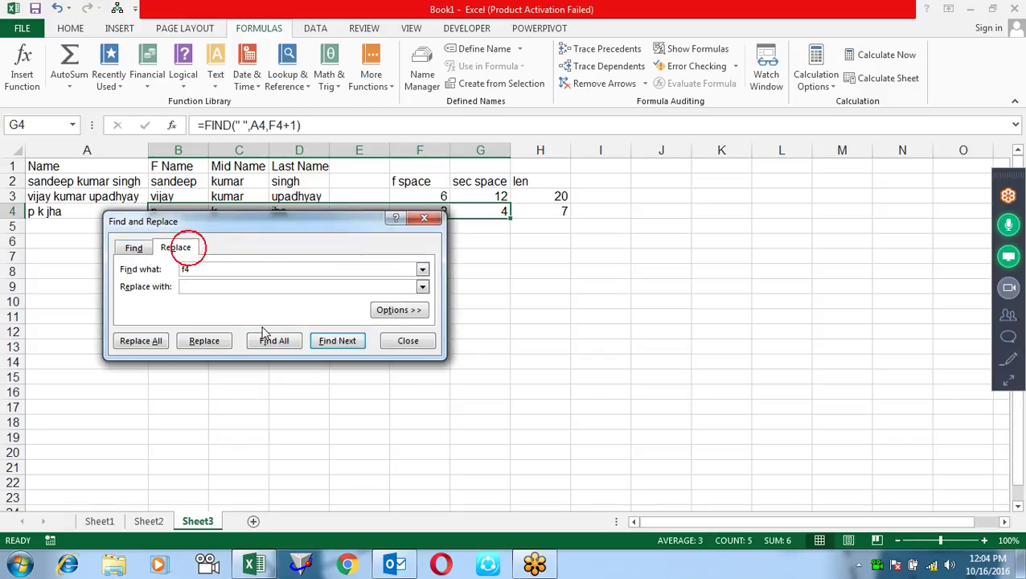
pyautogui.write('FIND(" ",A4)')
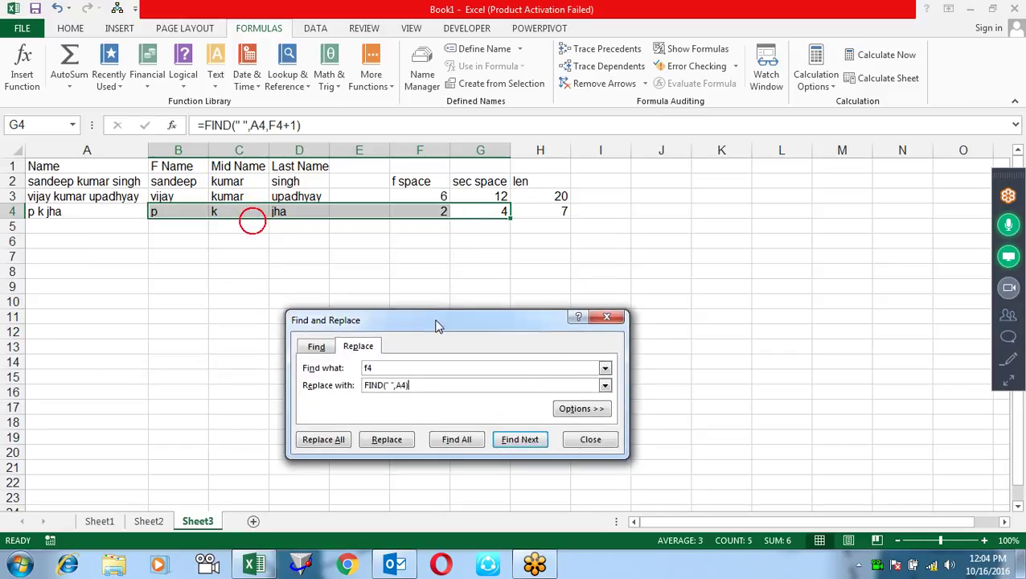
pyautogui.click(305, 441)
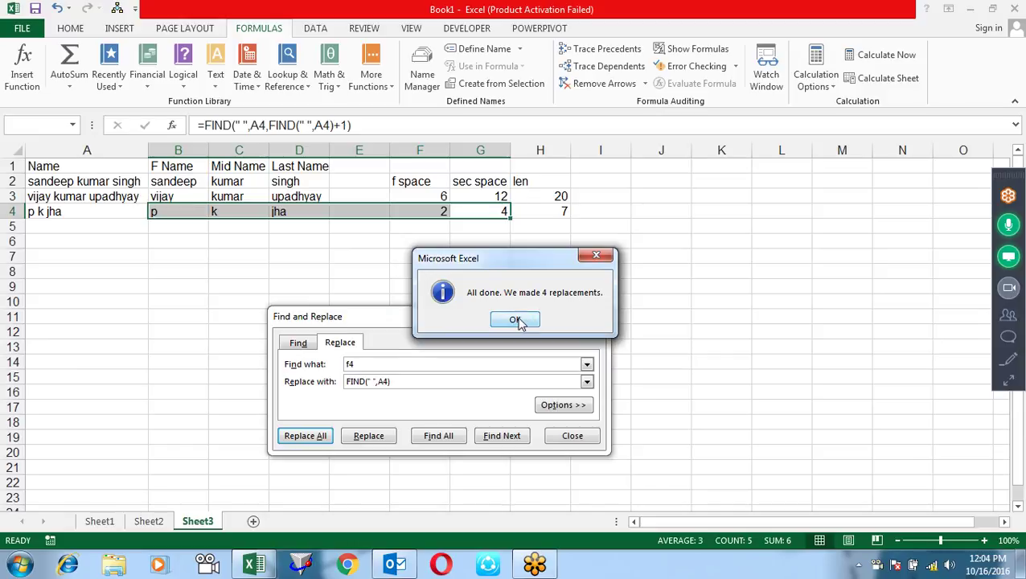
pyautogui.click(517, 320)
pyautogui.click(591, 438)
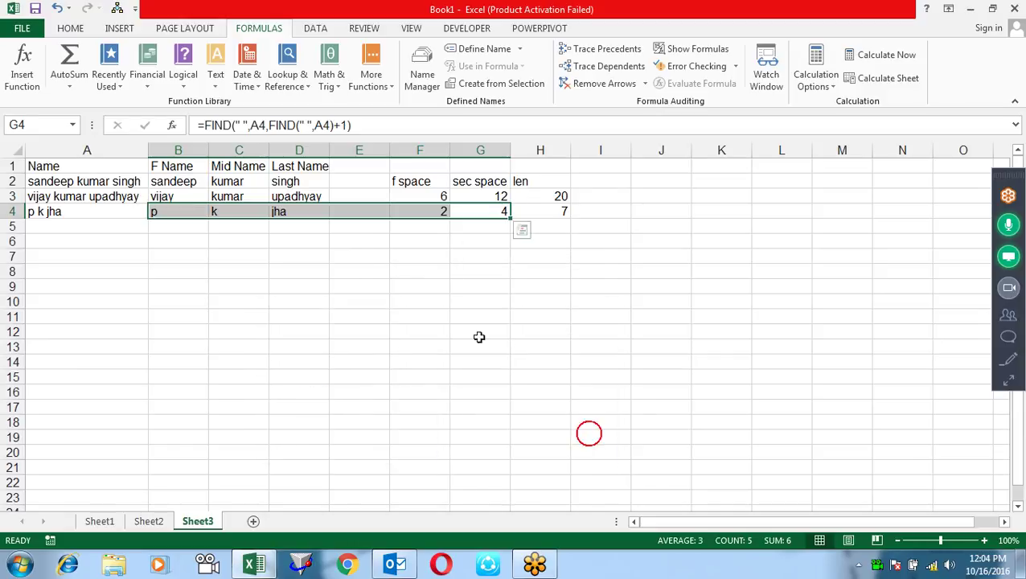
# Select G4's expression after the equals sign to reuse as the replacement text.
pyautogui.click(473, 211)
pyautogui.press('F2')
pyautogui.moveTo(611, 213); pyautogui.dragTo(455, 214)
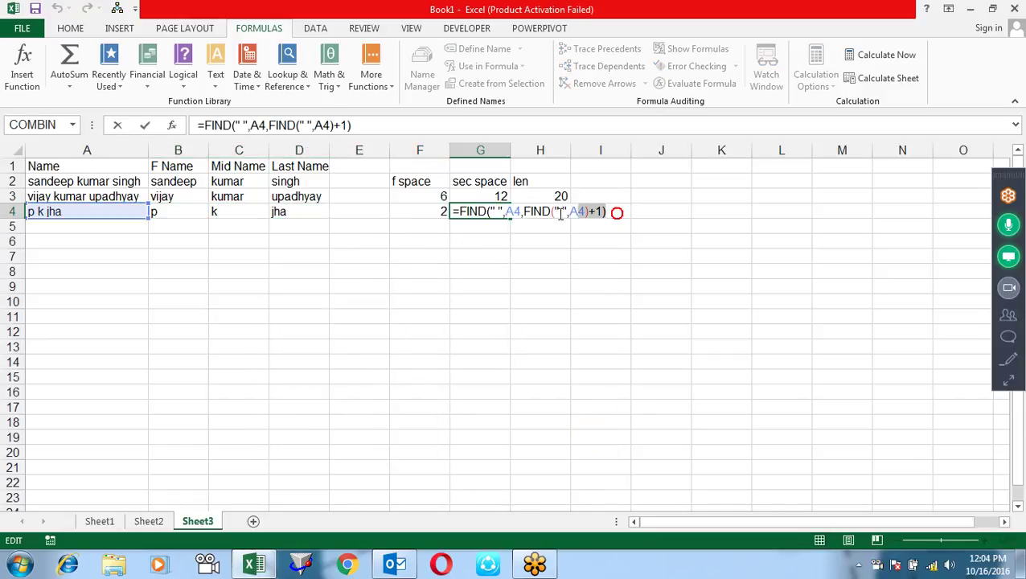
pyautogui.click(456, 222)
pyautogui.hotkey('shift', 'End')
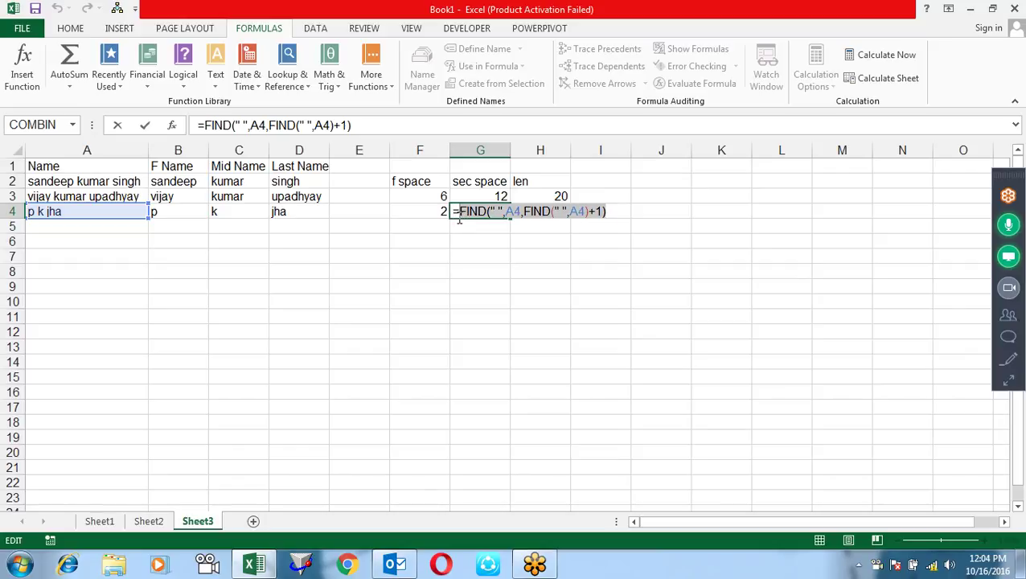
pyautogui.press('Escape')
# Replace all g4 references in B4:D4 with FIND(" ",A4,FIND(" ",A4)+1).
pyautogui.moveTo(310, 213)
pyautogui.mouseDown()
pyautogui.moveTo(185, 201)
pyautogui.moveTo(165, 211)
pyautogui.mouseUp()
pyautogui.hotkey('ctrl', 'f')
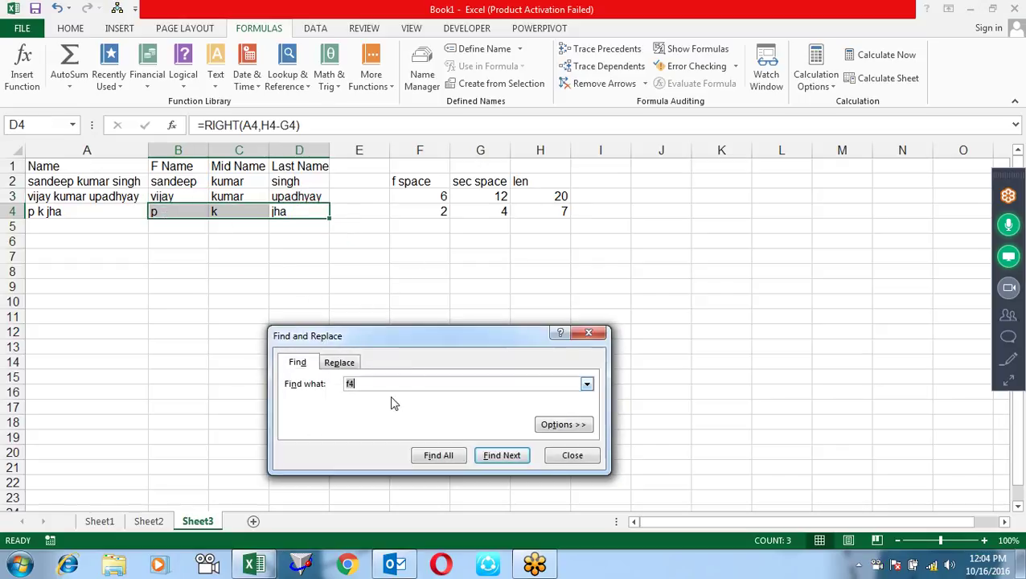
pyautogui.click(351, 384)
pyautogui.click(339, 362)
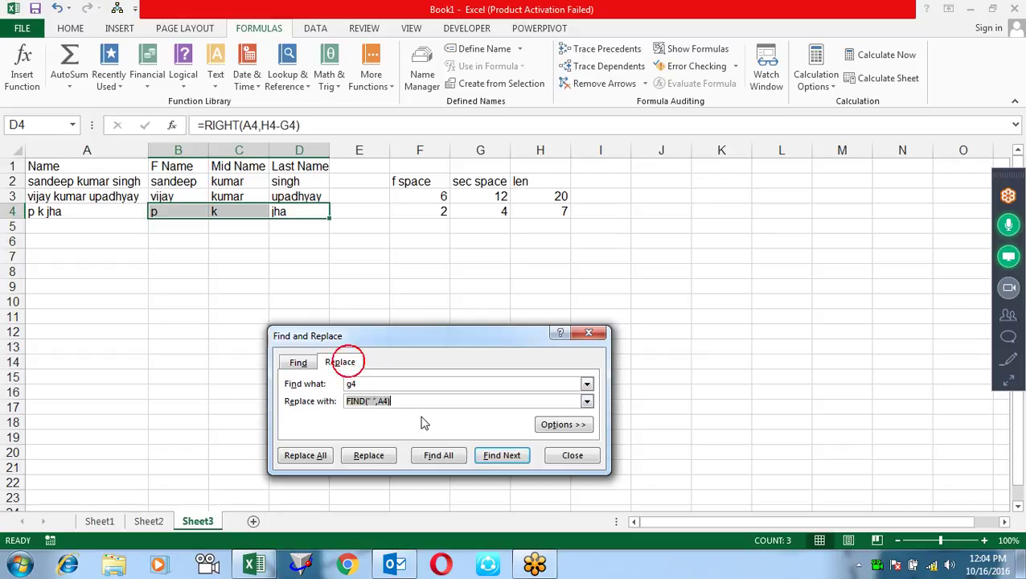
pyautogui.click(444, 401)
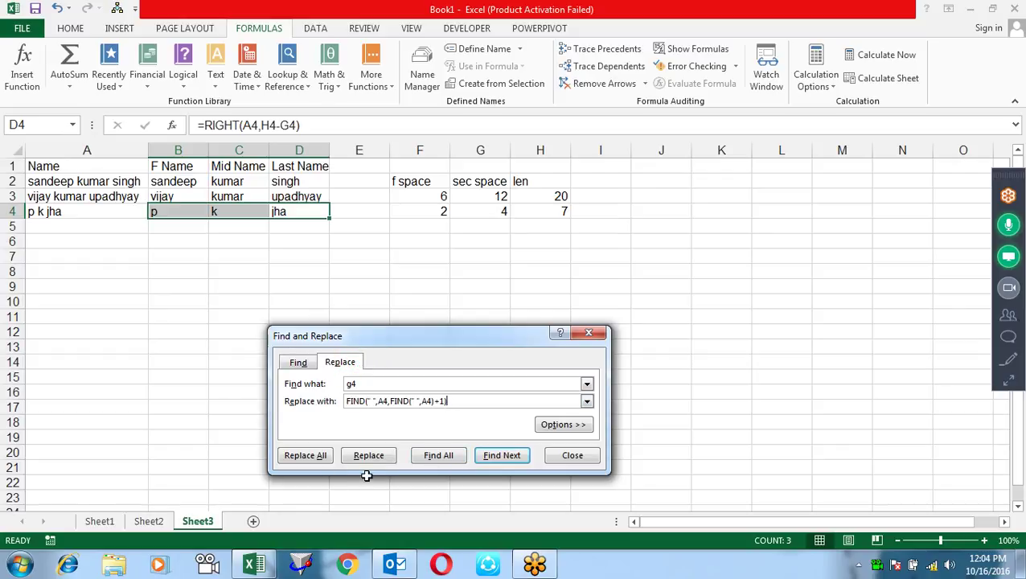
pyautogui.click(305, 458)
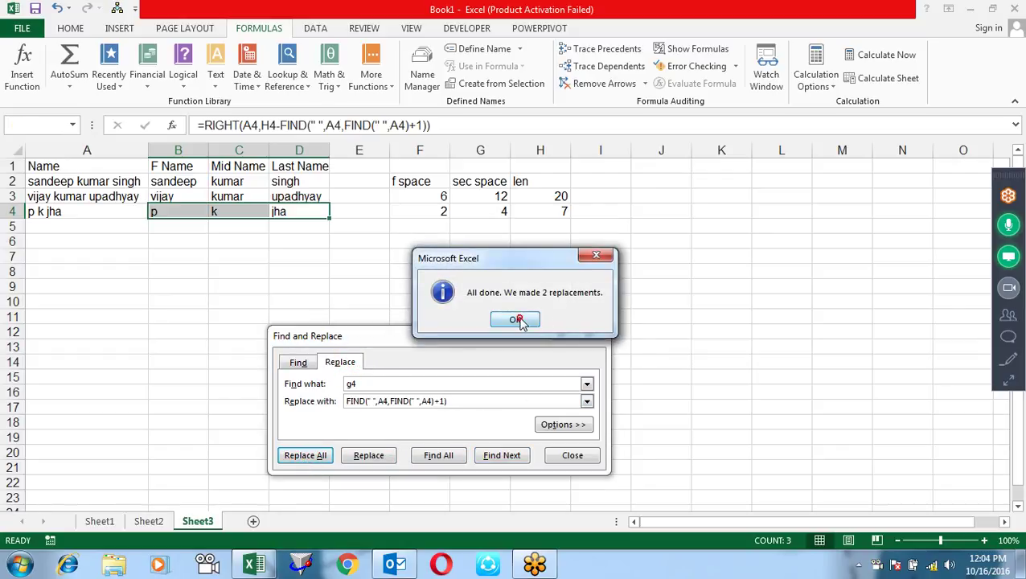
pyautogui.click(522, 318)
pyautogui.click(572, 455)
# Inspect the H4 length formula and the C4 Mid Name formula without changing either.
pyautogui.doubleClick(562, 210)
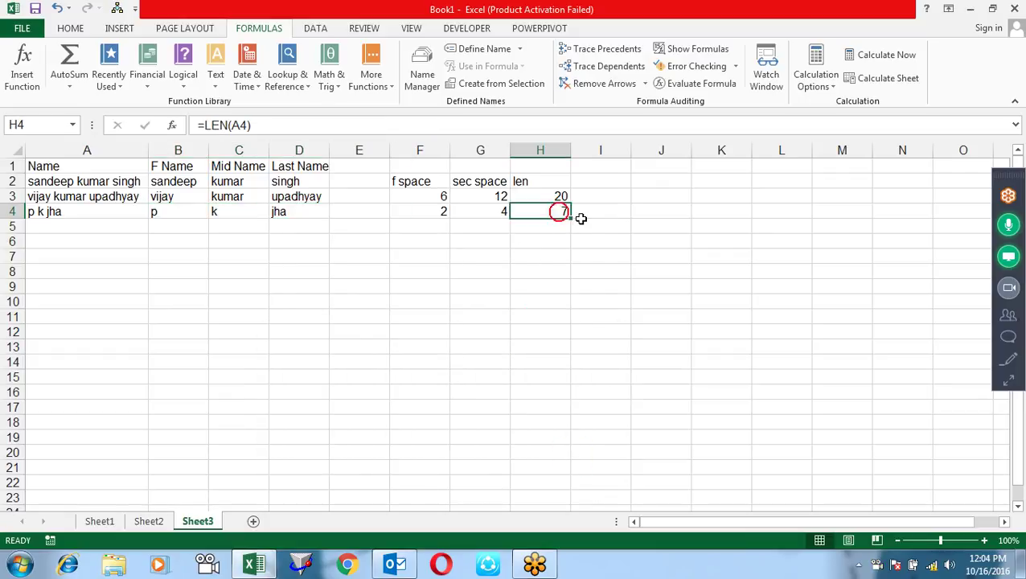
pyautogui.moveTo(565, 211); pyautogui.dragTo(514, 211)
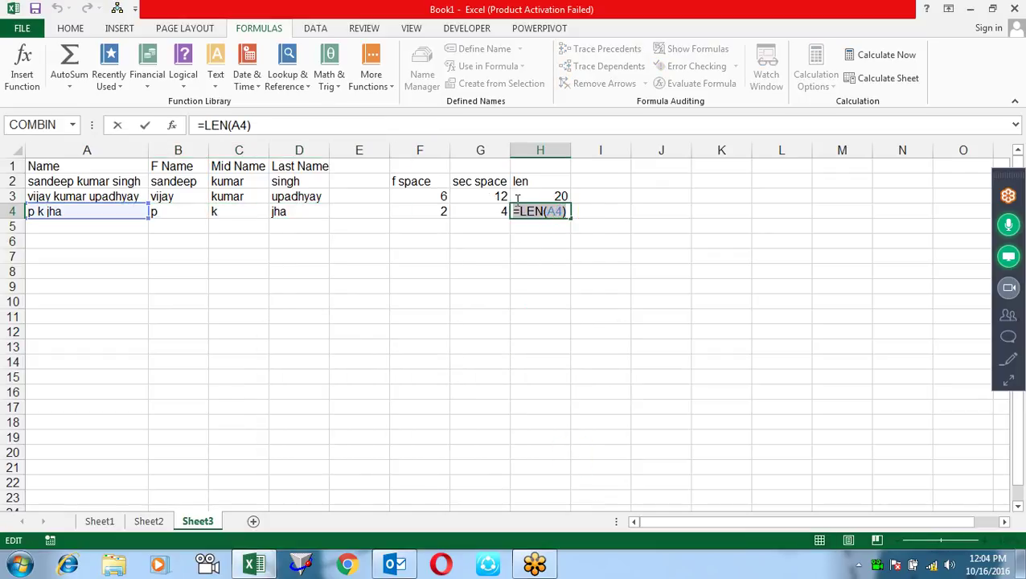
pyautogui.click(521, 211)
pyautogui.press('Escape')
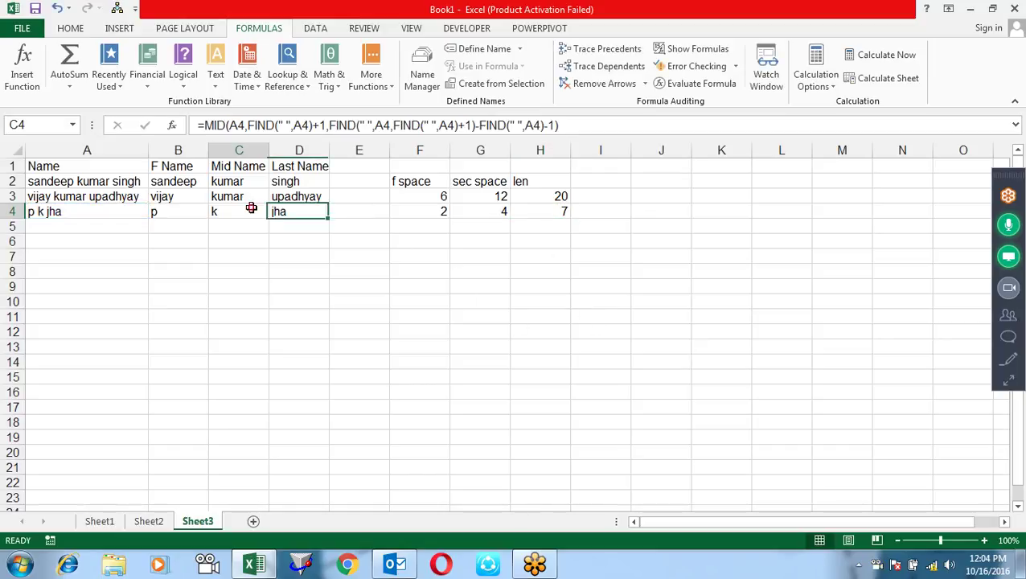
pyautogui.doubleClick(252, 210)
pyautogui.press('Escape')
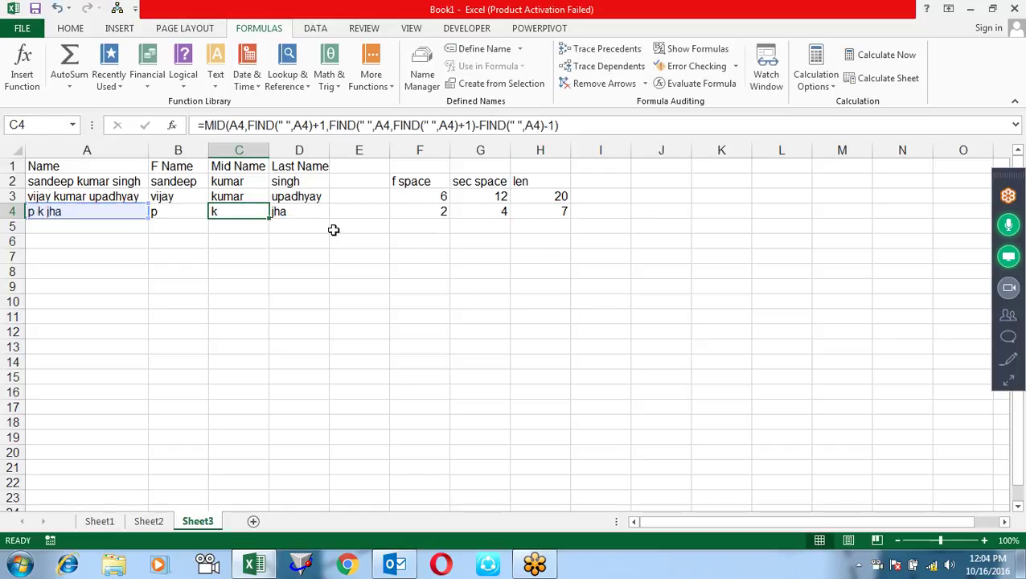
# In B4:D4, replace every H4 reference with LEN(A4) using Replace All.
pyautogui.moveTo(296, 207); pyautogui.dragTo(151, 207)
pyautogui.hotkey('ctrl', 'f')
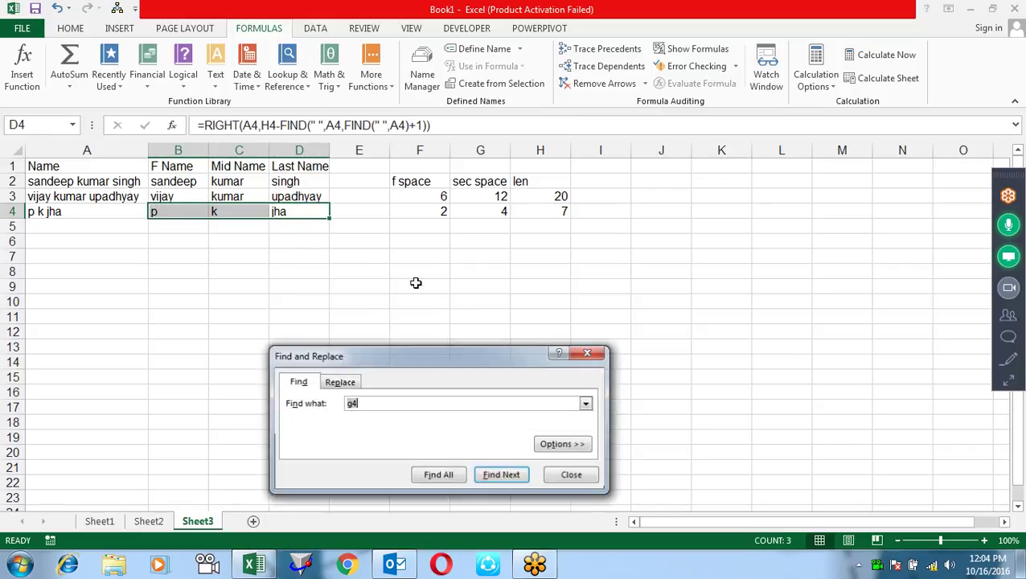
pyautogui.click(351, 402)
pyautogui.write('h')
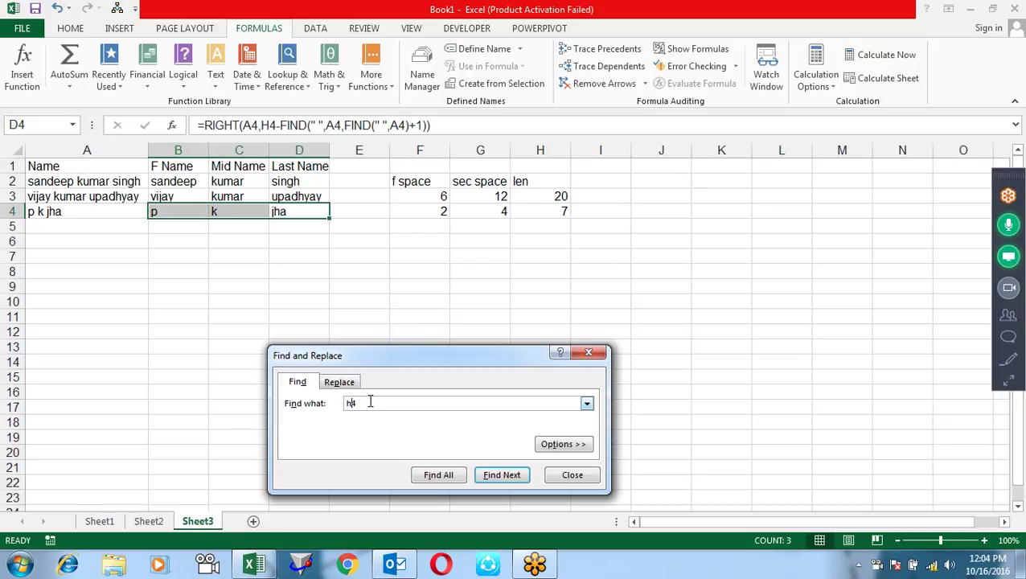
pyautogui.click(336, 381)
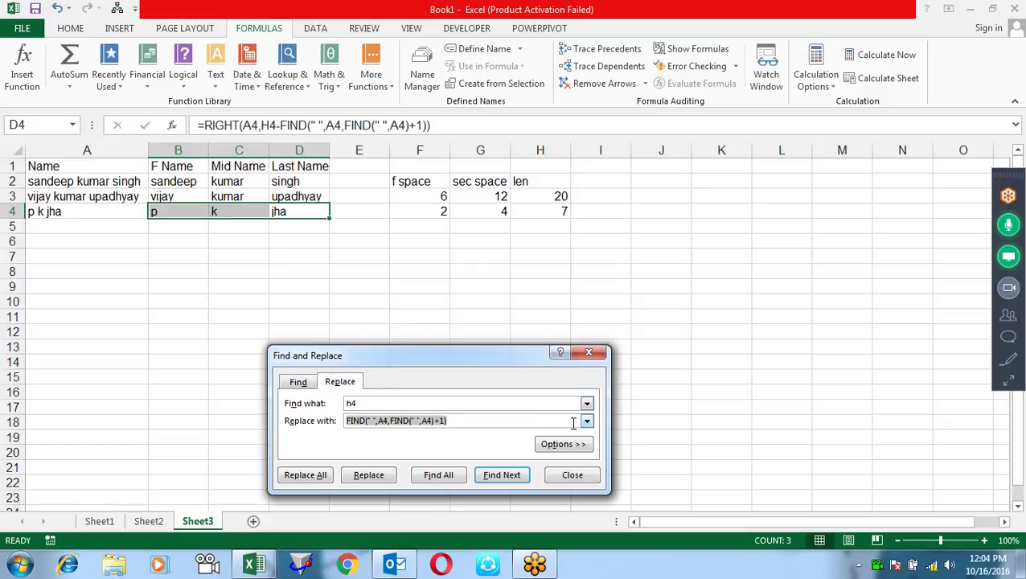
pyautogui.write('LEN(A4)')
pyautogui.click(304, 476)
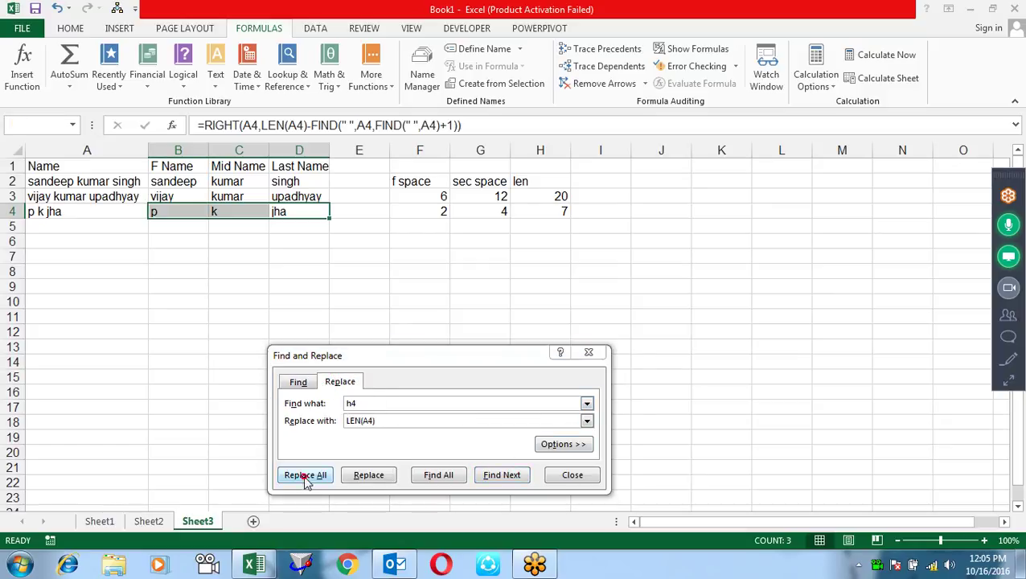
pyautogui.click(522, 320)
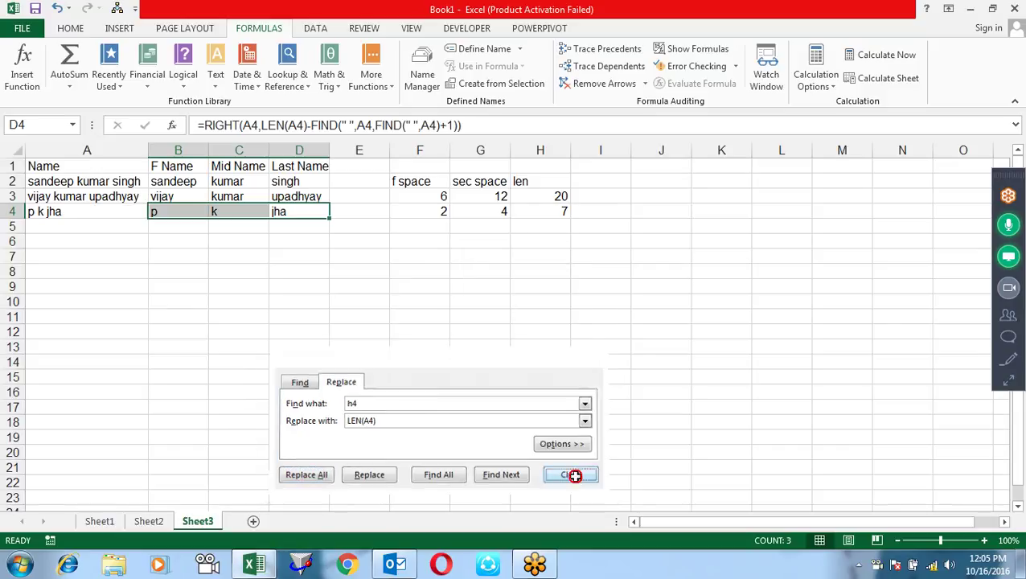
pyautogui.click(569, 475)
# Check the B4, C4 and D4 formulas; D4 still returns the same surname.
pyautogui.click(161, 213)
pyautogui.press('F2')
pyautogui.press('Escape')
pyautogui.doubleClick(242, 209)
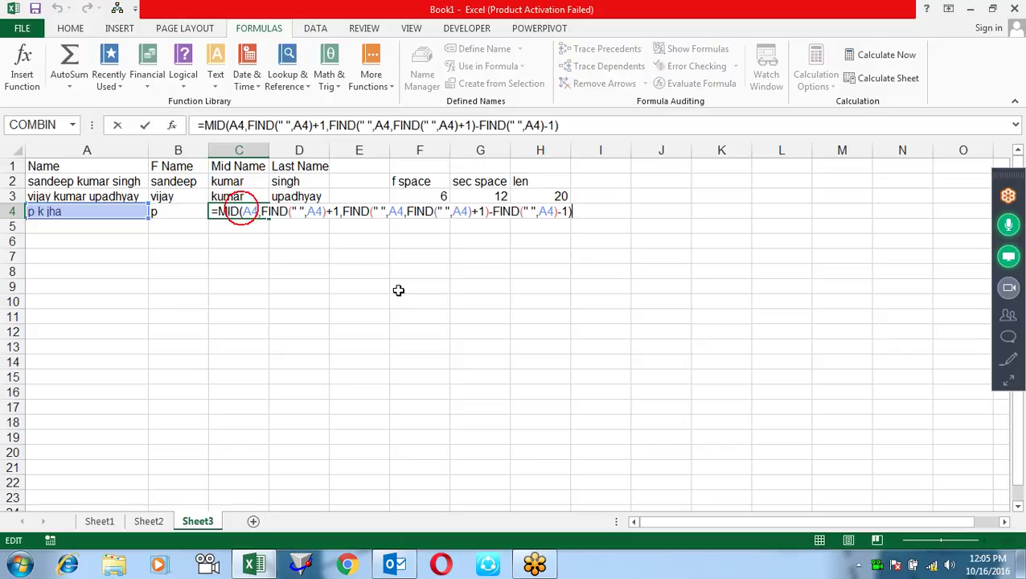
pyautogui.press('Escape')
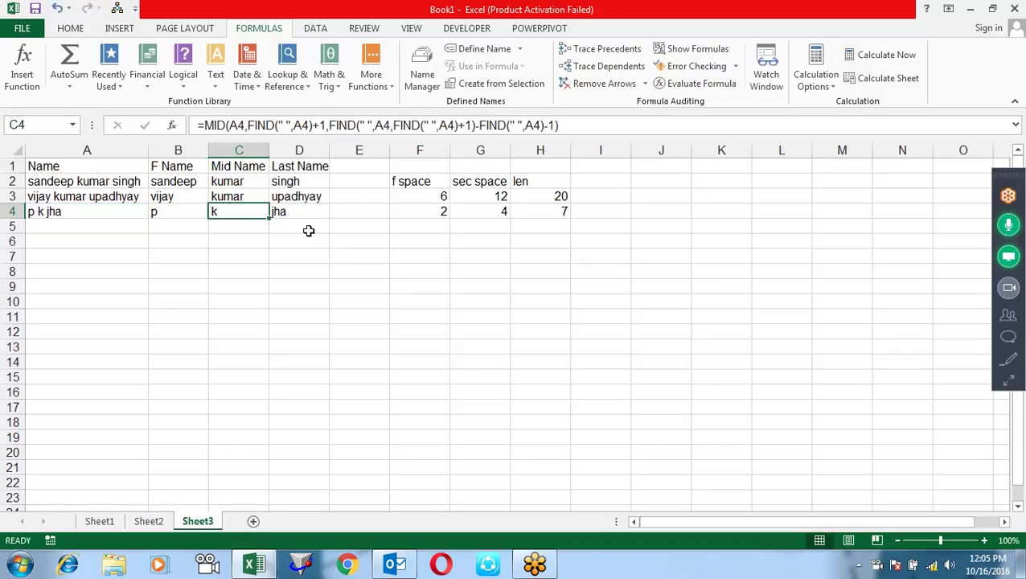
pyautogui.doubleClick(305, 207)
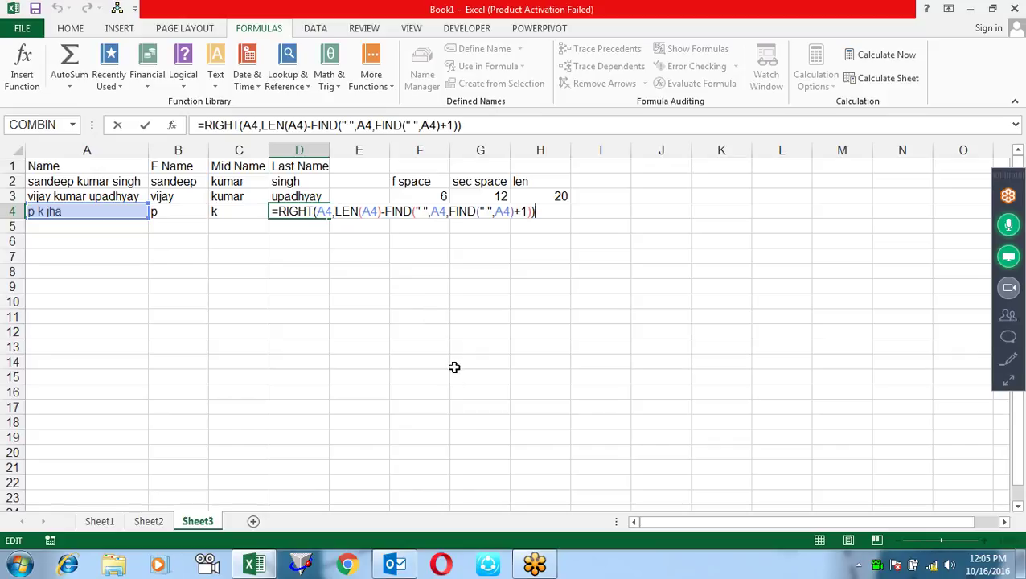
pyautogui.click(229, 280)
pyautogui.click(78, 225)
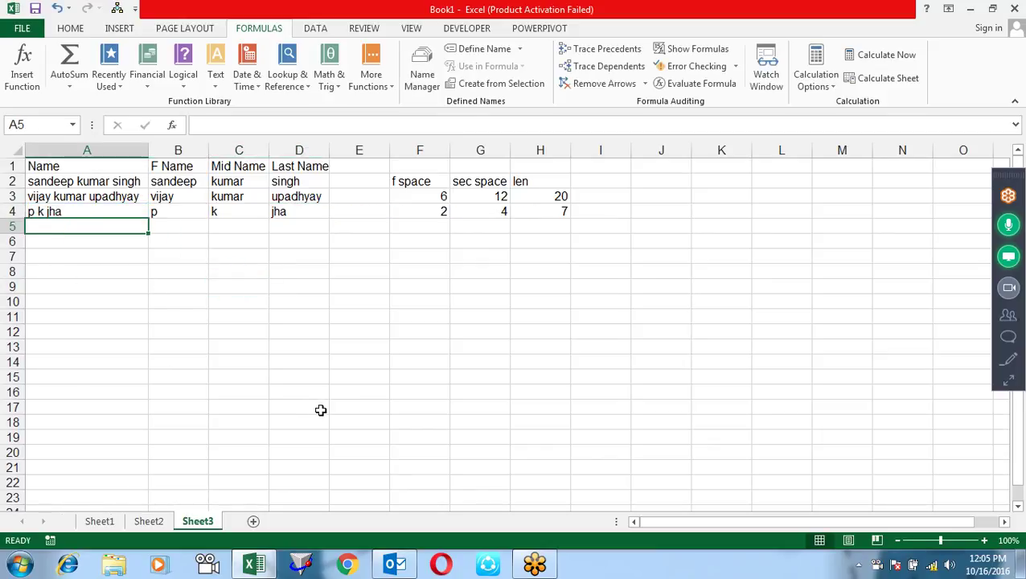
# Enter a two-word full name in A5.
pyautogui.write('pradu')
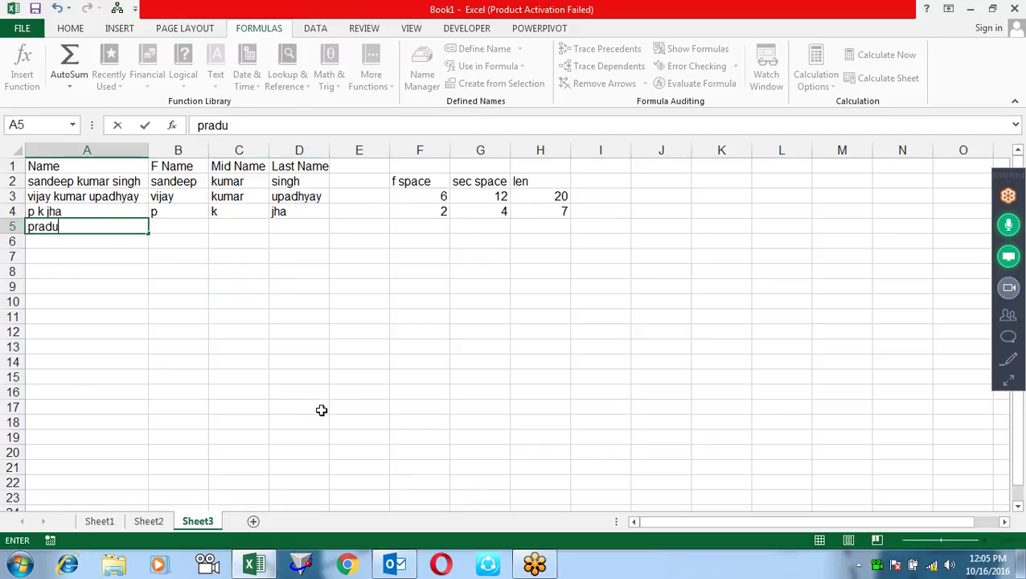
pyautogui.press('BackSpace')
pyautogui.write('ep ')
pyautogui.write('basu')
pyautogui.press('Return')
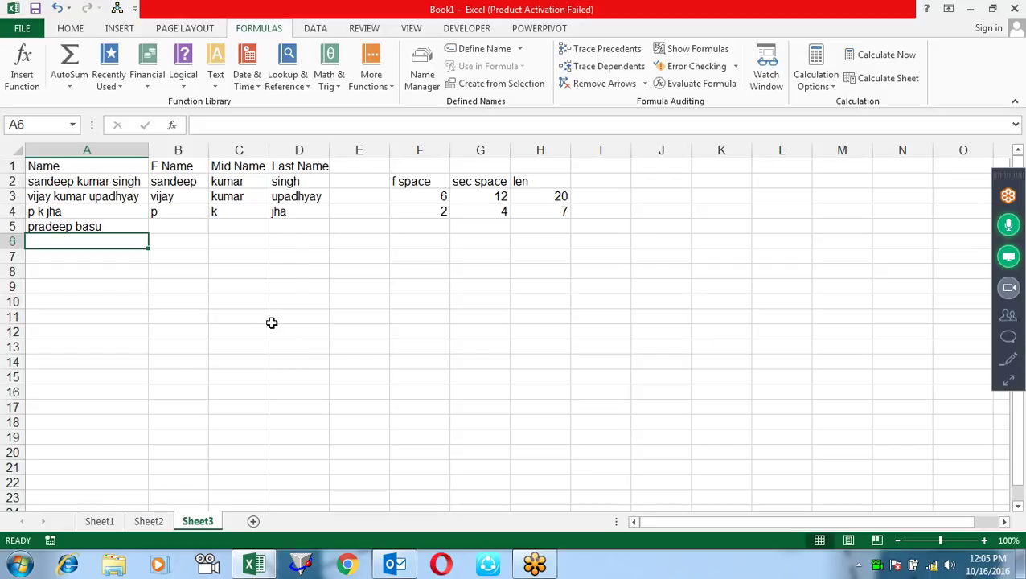
# Fill row 4's name-splitting formulas into B5:D5 and review the B5, C5 and D5 results.
pyautogui.click(193, 228)
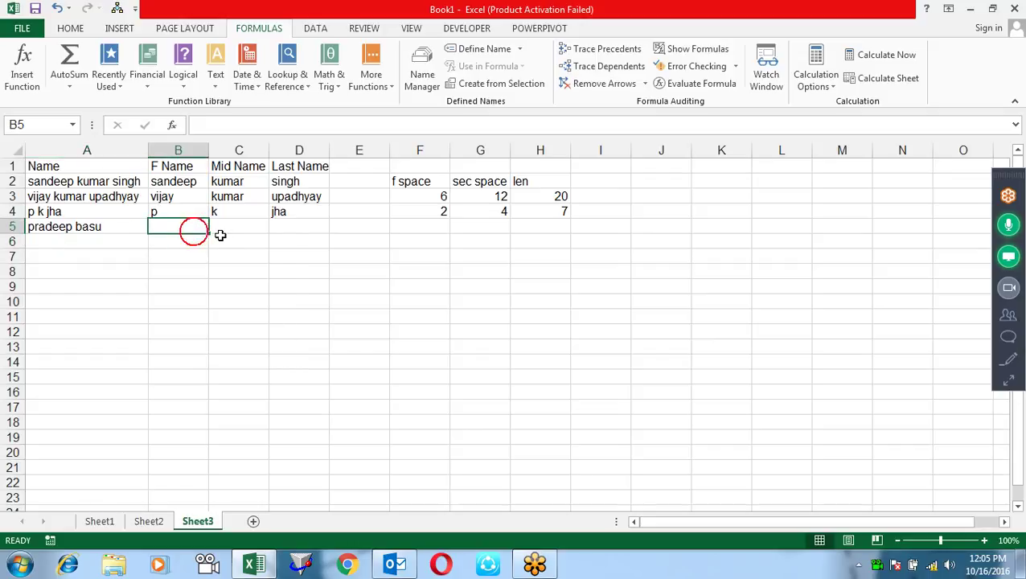
pyautogui.click(276, 223)
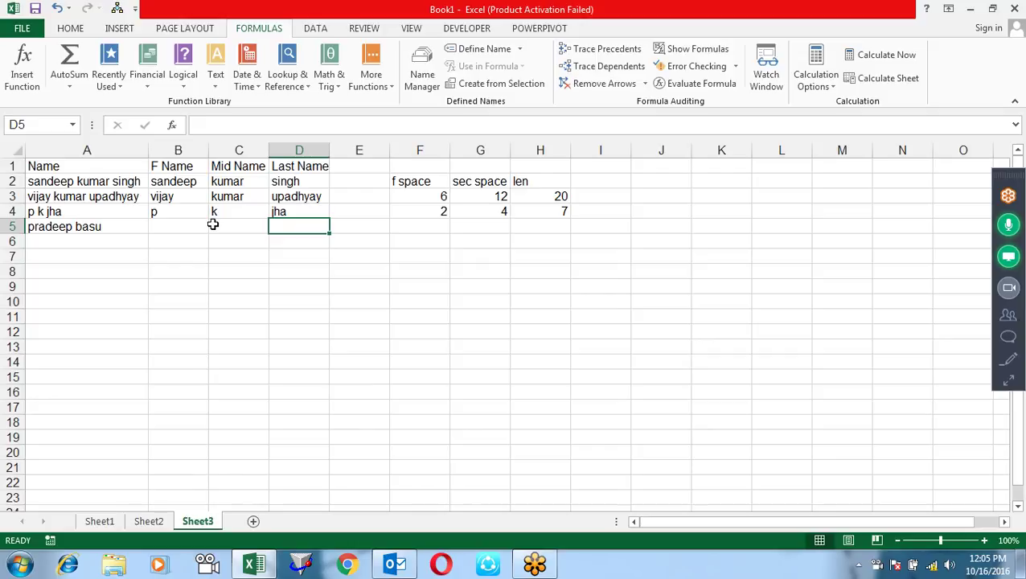
pyautogui.moveTo(188, 226); pyautogui.dragTo(293, 226)
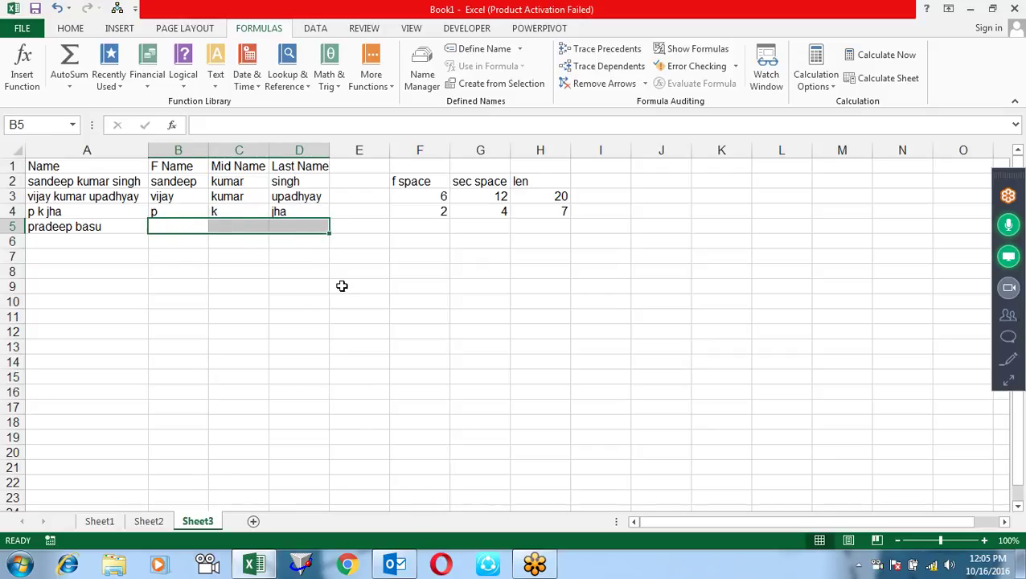
pyautogui.hotkey('ctrl', 'd')
pyautogui.click(193, 226)
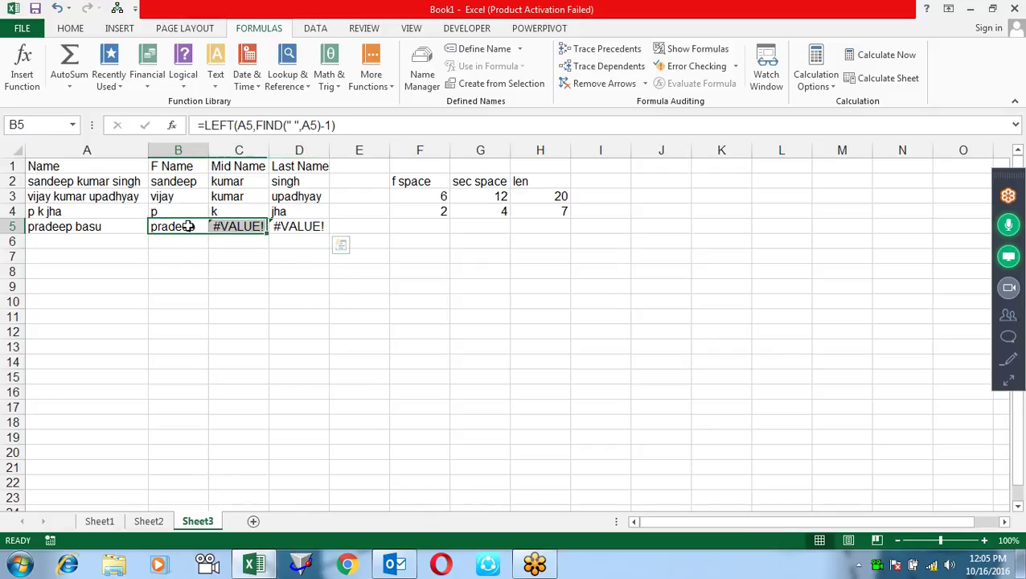
pyautogui.click(251, 226)
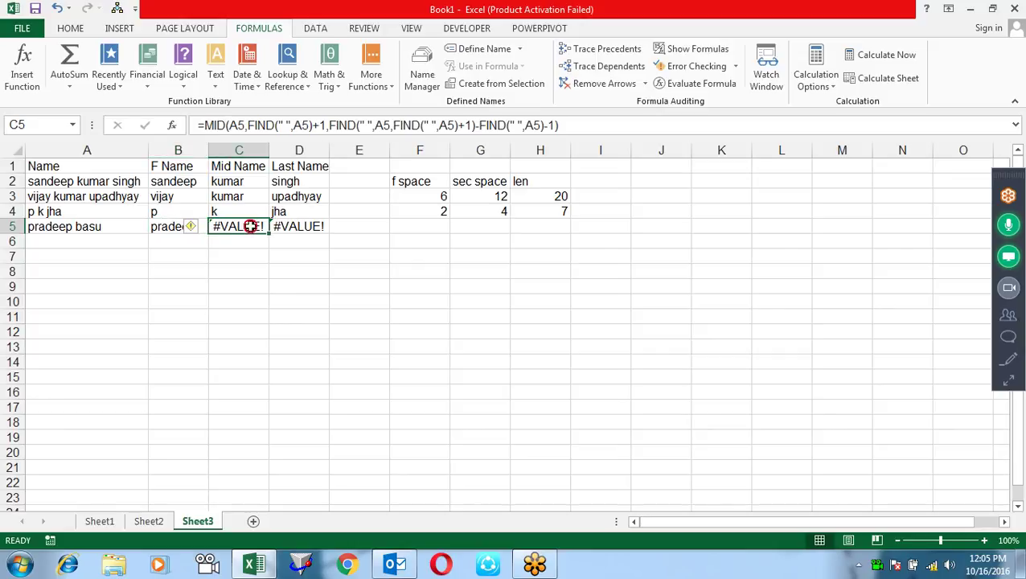
pyautogui.click(306, 222)
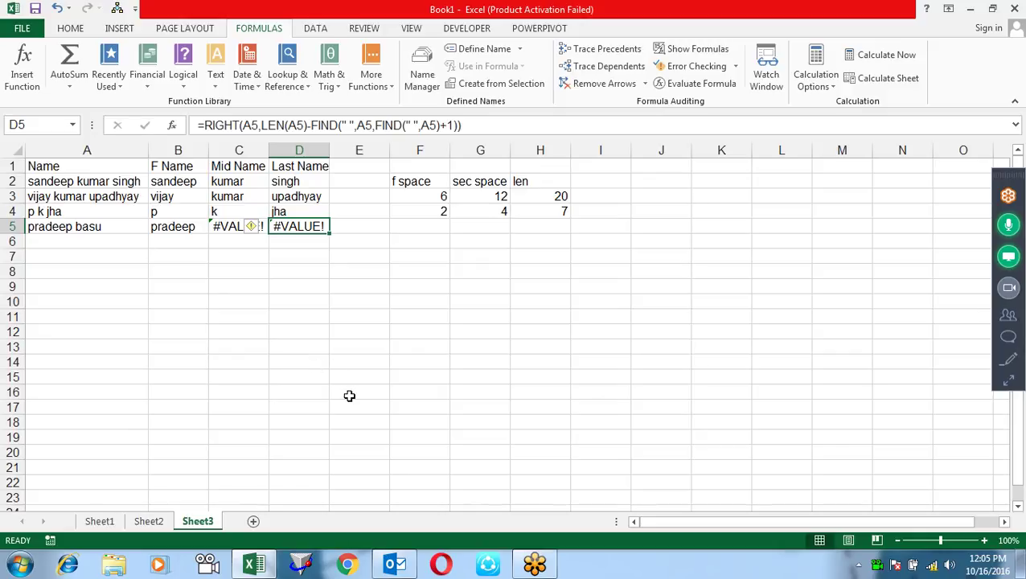
pyautogui.click(568, 255)
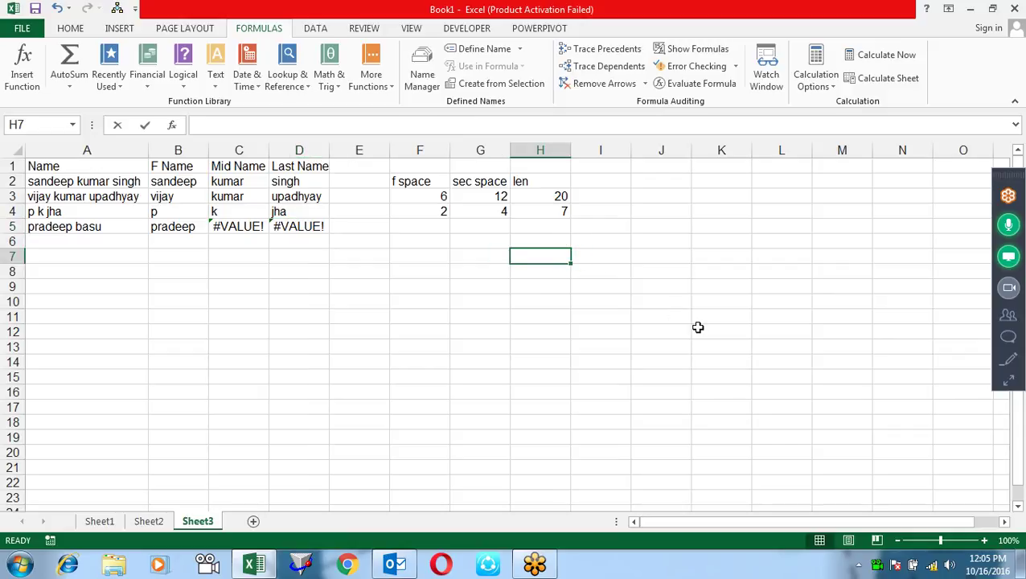
# Enter 20 in H7, 5 in I7 and the division =H7/I7 in J7.
pyautogui.write('20')
pyautogui.press('Tab')
pyautogui.write('5')
pyautogui.press('Tab')
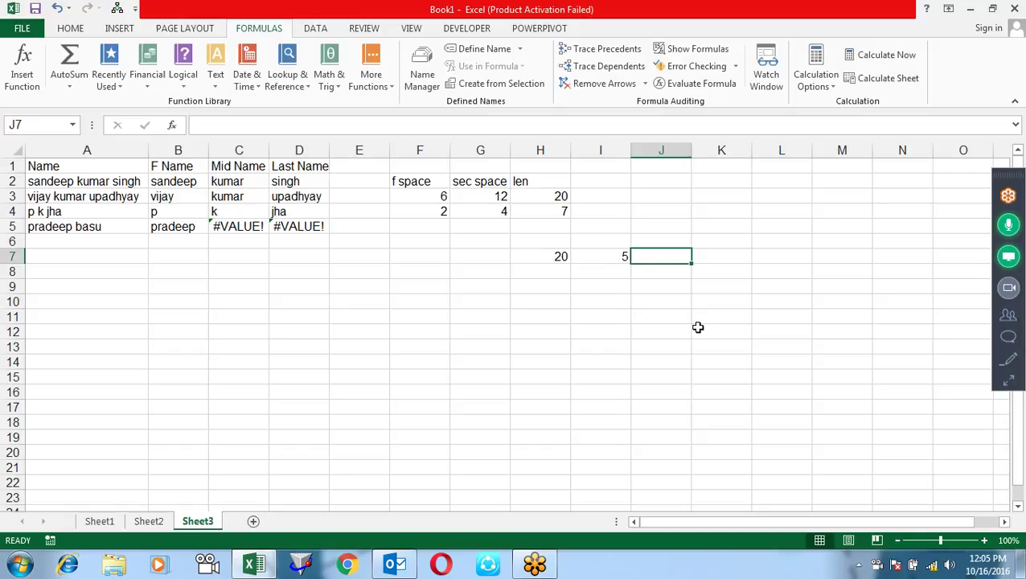
pyautogui.write('=')
pyautogui.press('Left')
pyautogui.press('Left')
pyautogui.write('/')
pyautogui.press('Left')
pyautogui.press('Return')
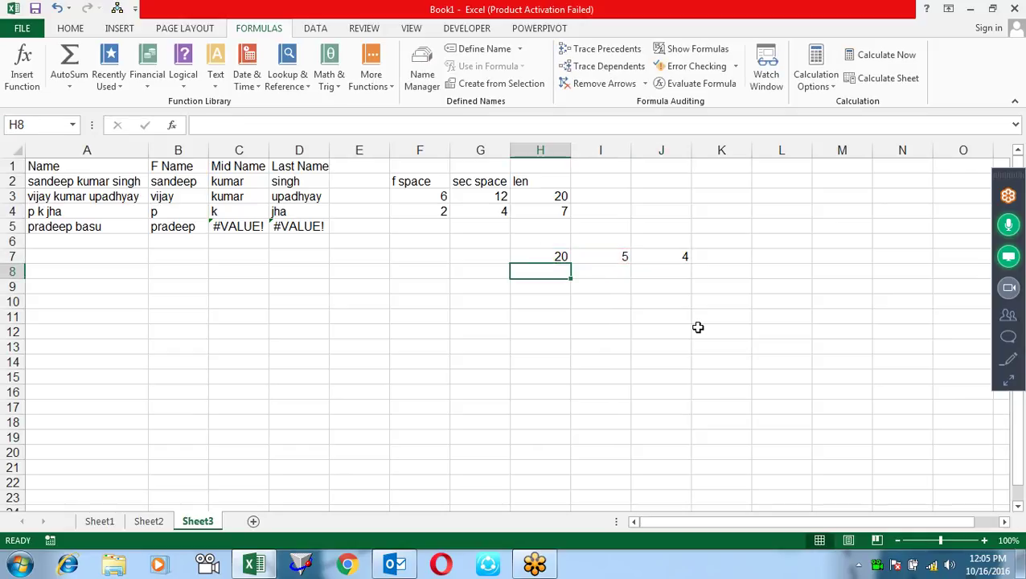
# Change the divisor in I7 to 0.
pyautogui.press('Up')
pyautogui.press('Right')
pyautogui.press('Right')
pyautogui.press('Left')
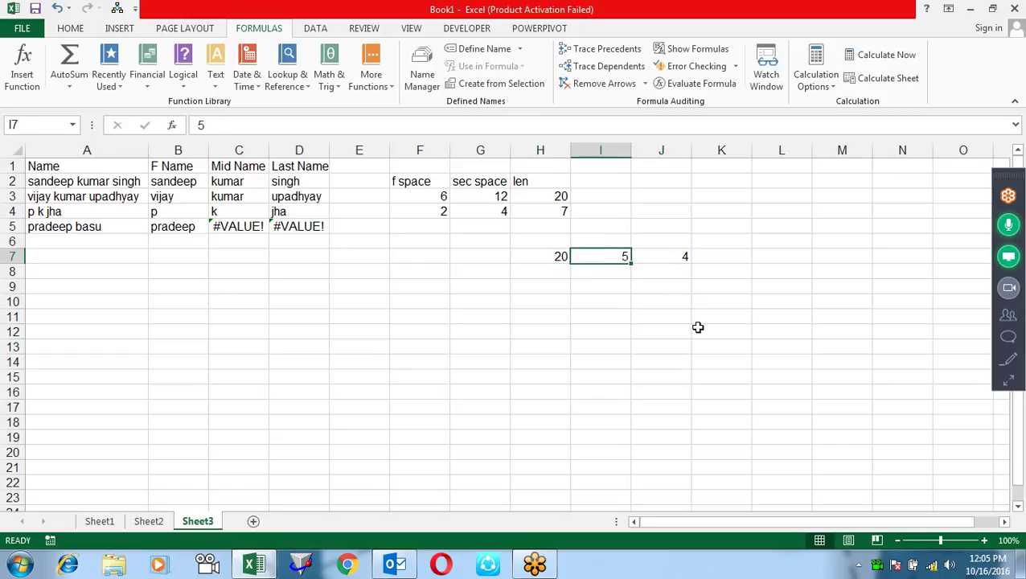
pyautogui.write('0')
pyautogui.press('Return')
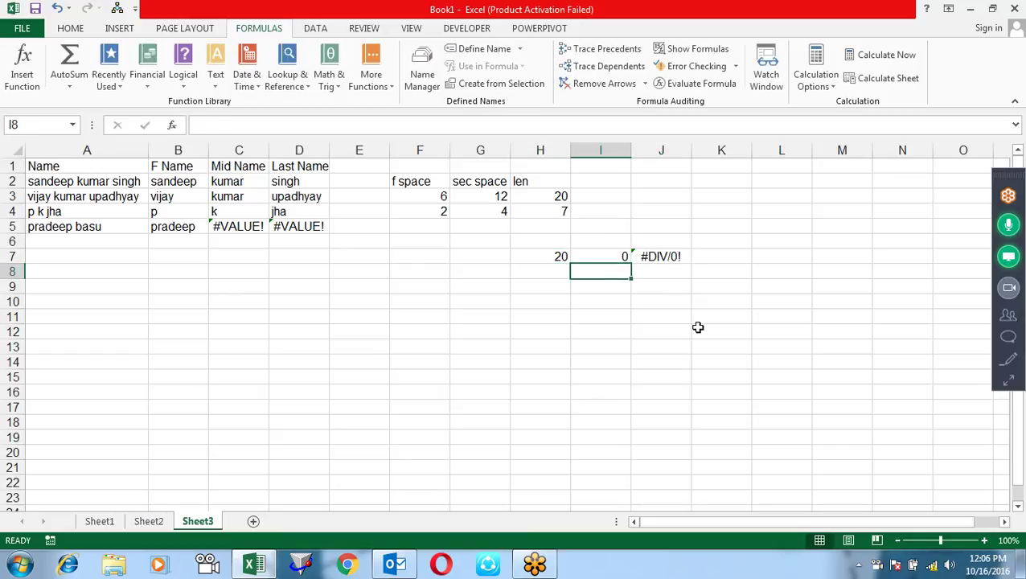
# Enter 12 and 34 in J8:J9 and total J7:J9 with =SUM in J10.
pyautogui.press('Up')
pyautogui.press('Right')
pyautogui.press('Down')
pyautogui.write('12')
pyautogui.press('Return')
pyautogui.write('3')
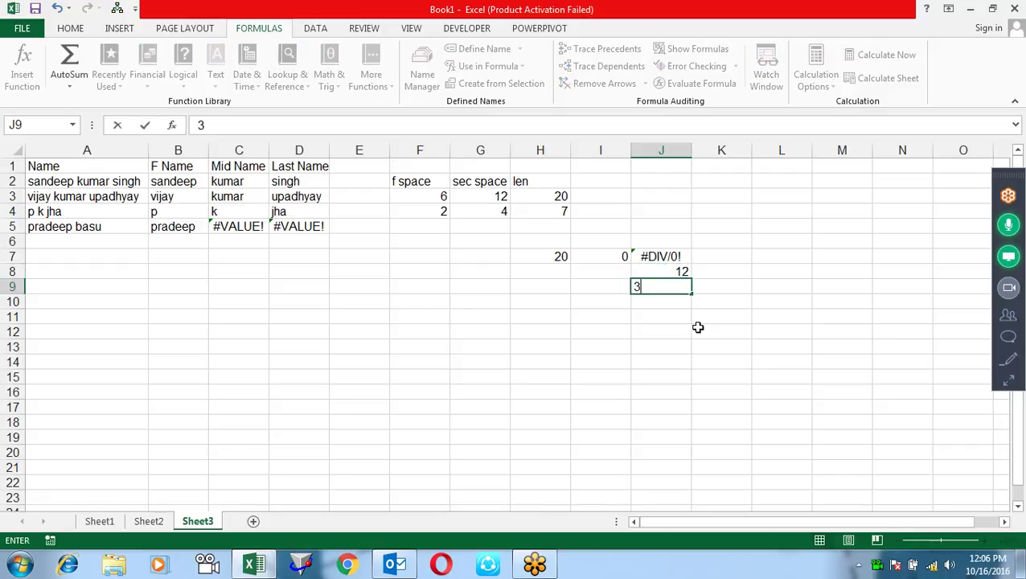
pyautogui.write('4')
pyautogui.press('Return')
pyautogui.hotkey('alt', '=')
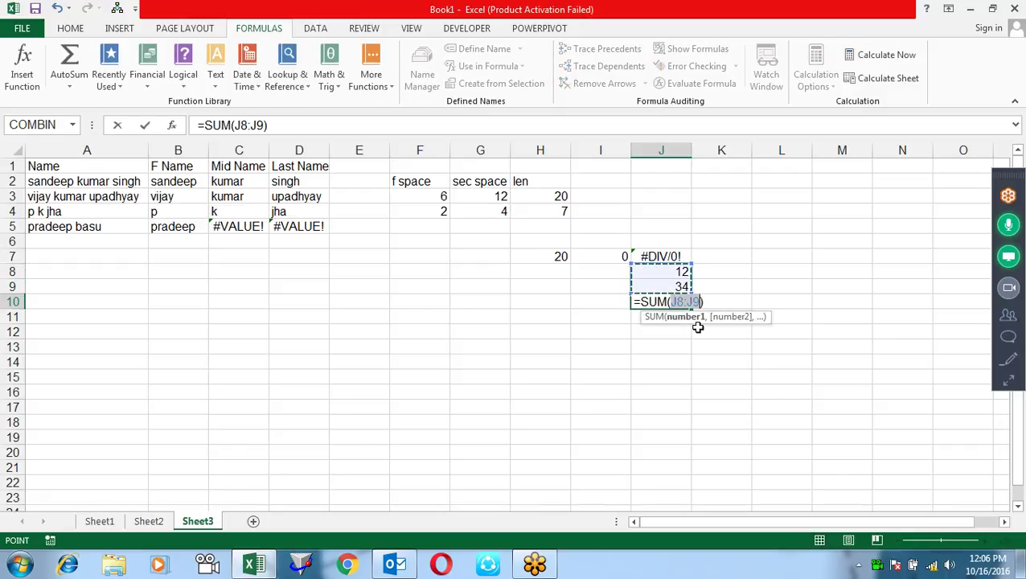
pyautogui.moveTo(671, 252); pyautogui.dragTo(679, 289)
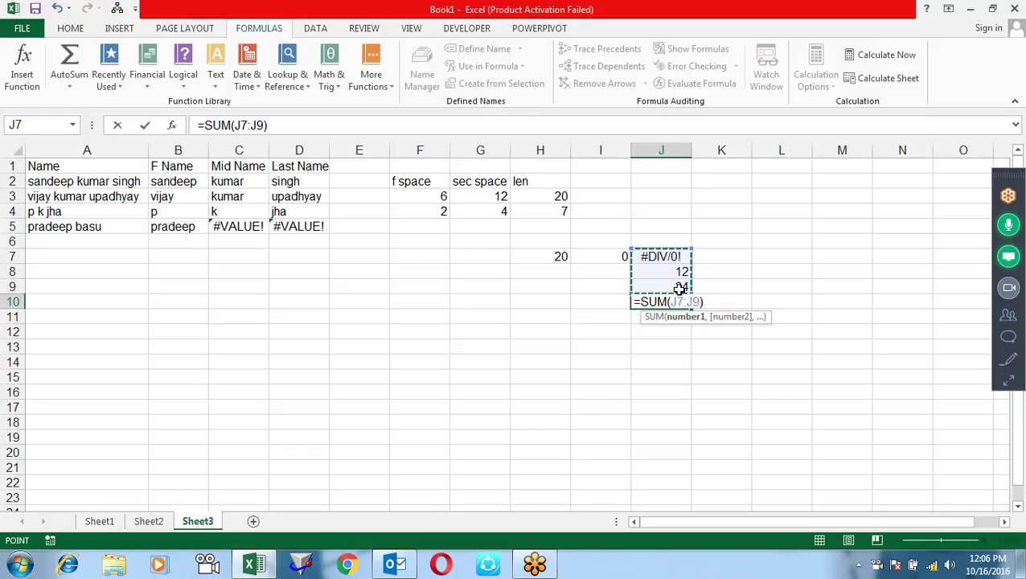
pyautogui.press('Return')
# Set I7 to 1, then back to 0 so J7 and J10 show #DIV/0!
pyautogui.click(608, 251)
pyautogui.write('1')
pyautogui.press('Return')
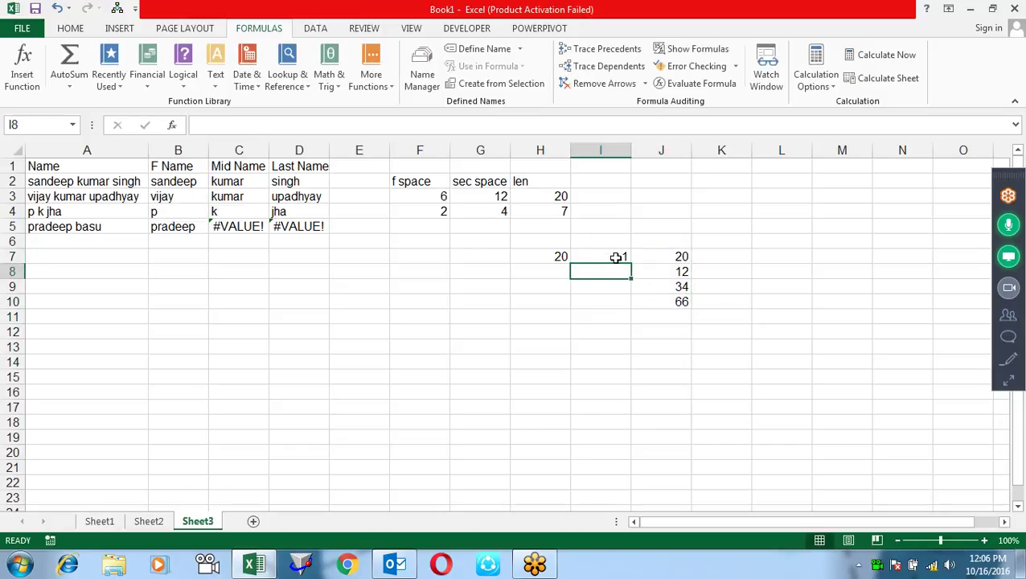
pyautogui.click(615, 256)
pyautogui.write('0')
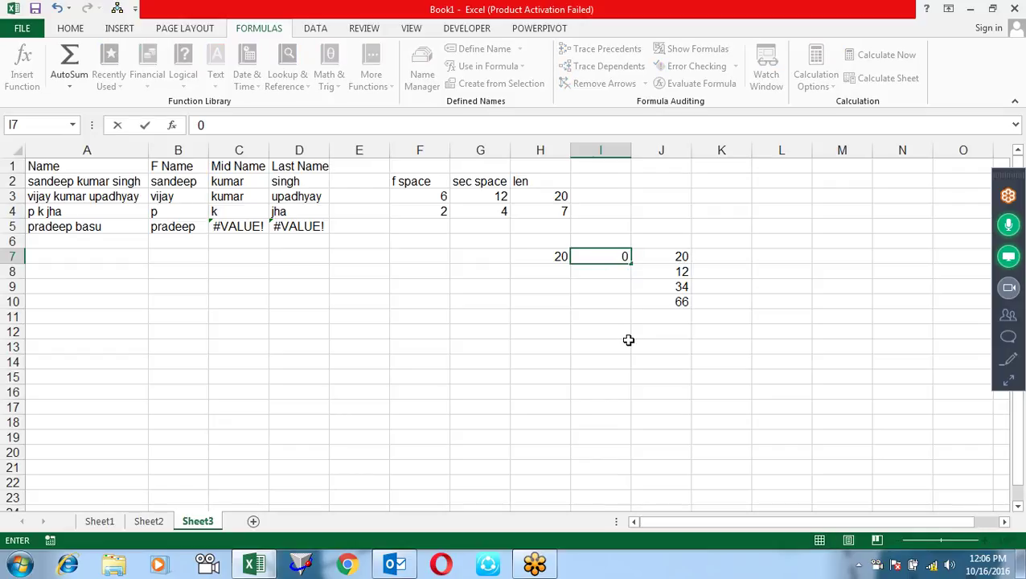
pyautogui.press('Return')
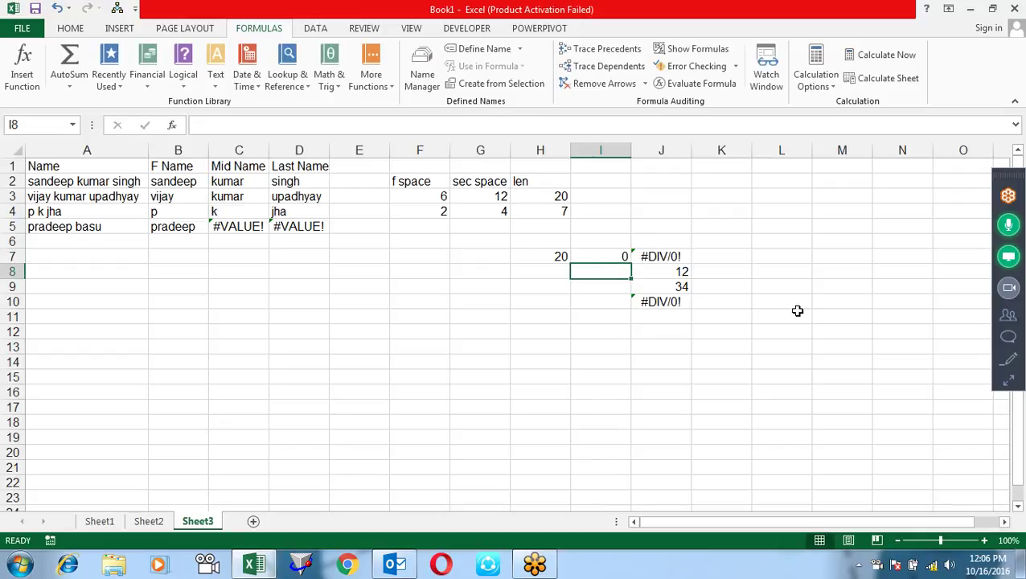
# Rewrite J7 as =IFERROR(H7/I7,0) so the division error shows 0.
pyautogui.click(672, 257)
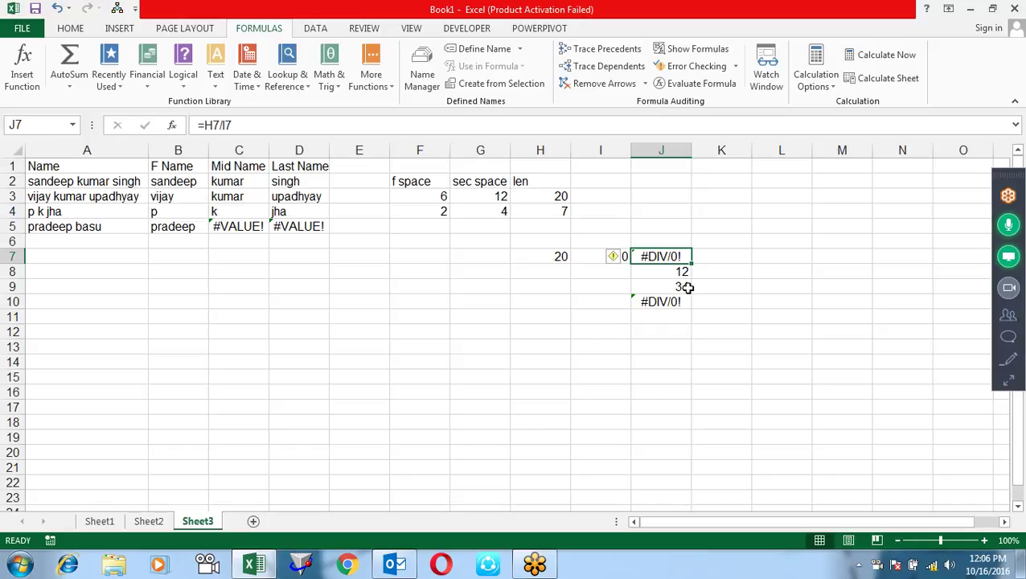
pyautogui.press('F2')
pyautogui.click(641, 256)
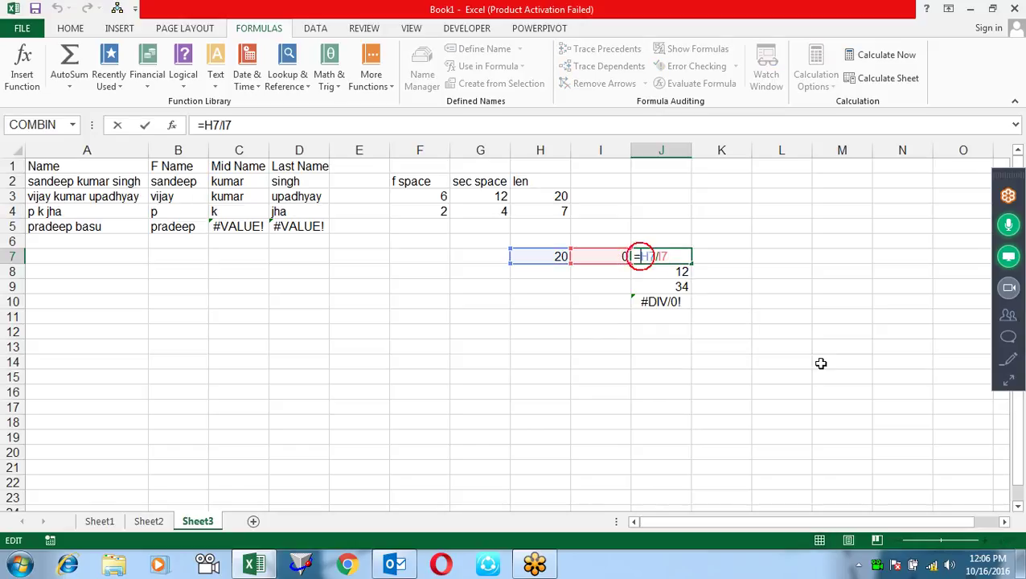
pyautogui.write('if')
pyautogui.press('Down')
pyautogui.press('Tab')
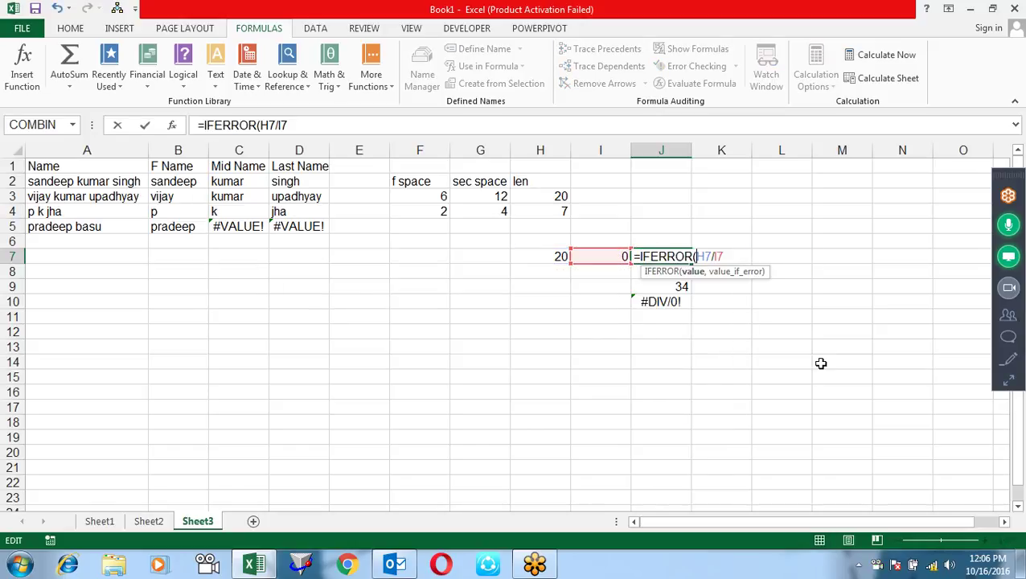
pyautogui.click(697, 271)
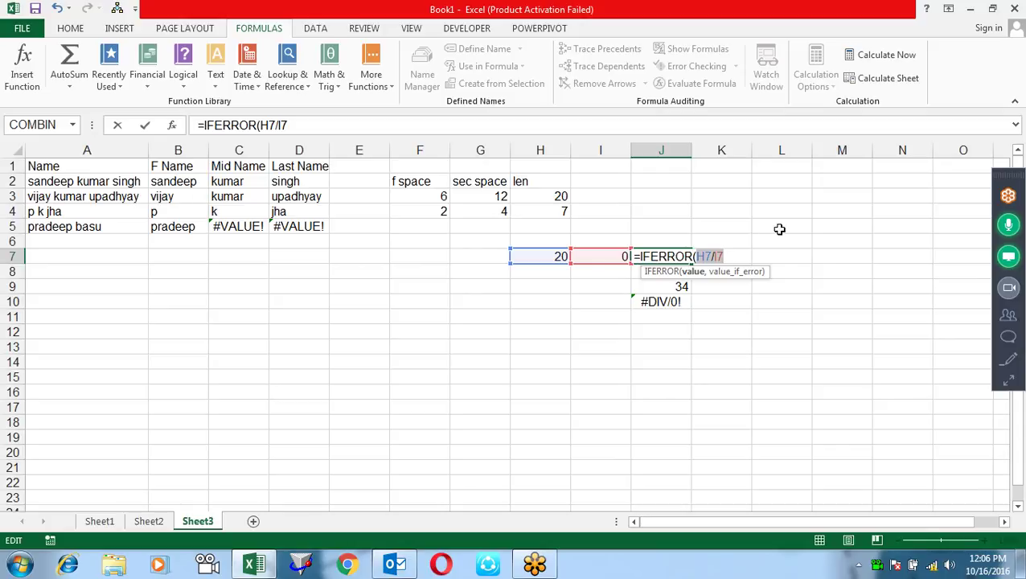
pyautogui.click(729, 257)
pyautogui.write(',')
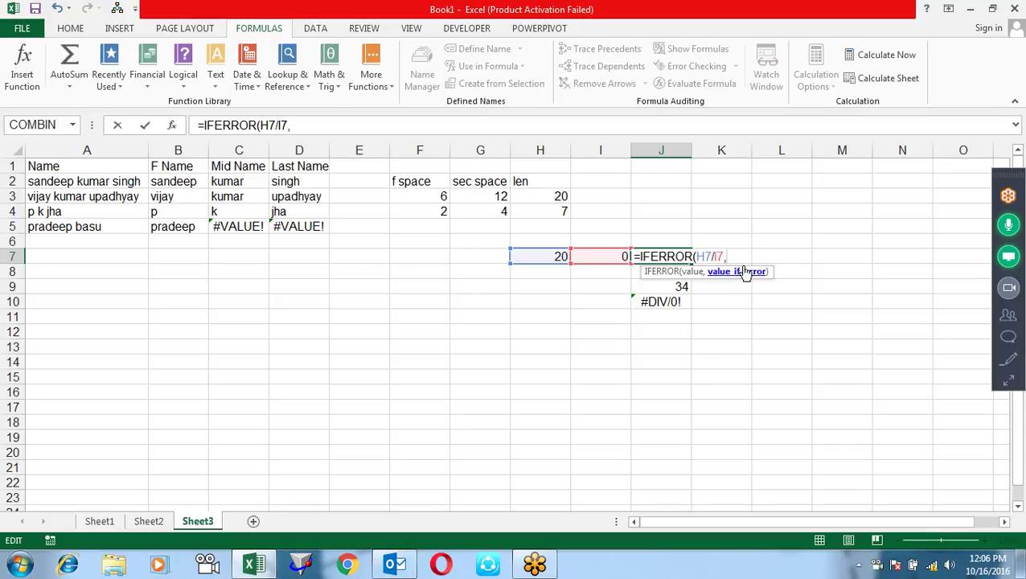
pyautogui.write('0)')
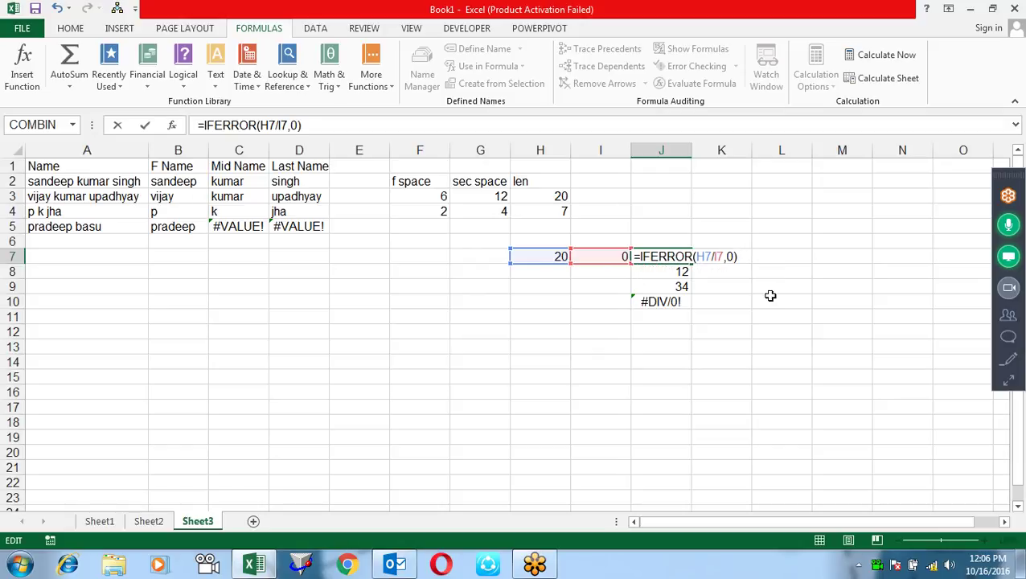
pyautogui.press('Return')
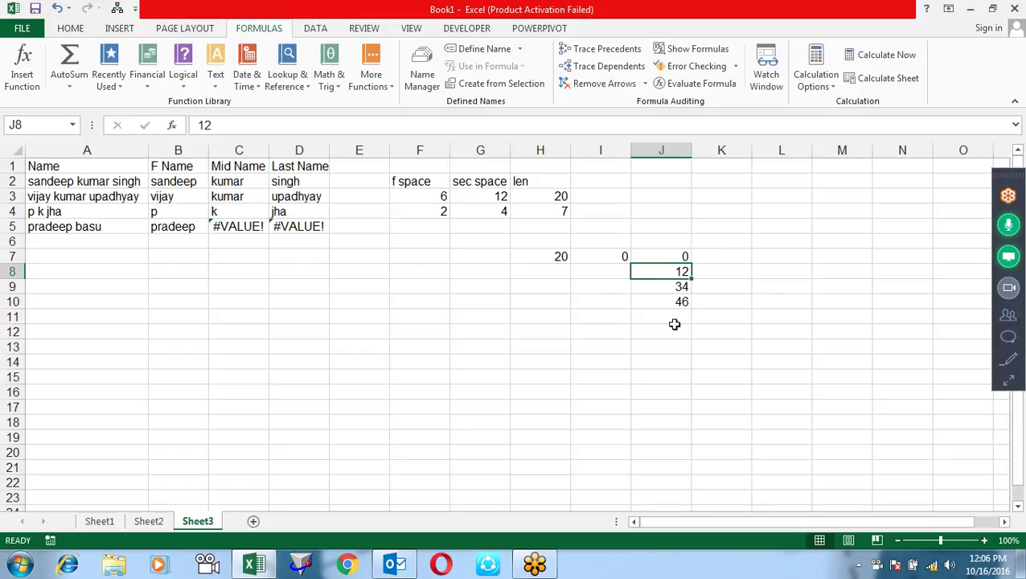
# Test the formula by setting I7 to 5 and then back to 0.
pyautogui.click(598, 260)
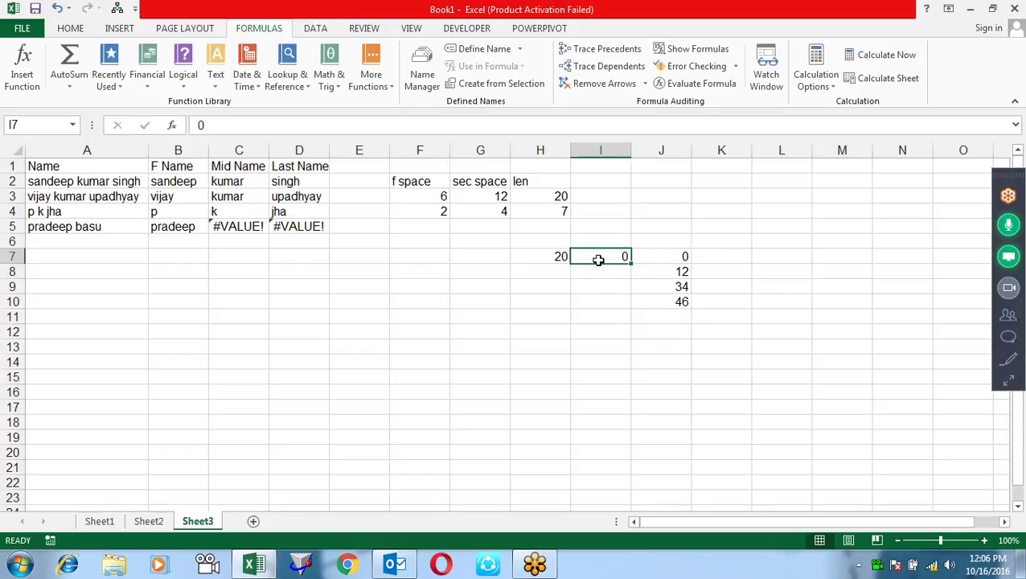
pyautogui.write('5')
pyautogui.press('Return')
pyautogui.click(598, 260)
pyautogui.write('0')
pyautogui.press('Return')
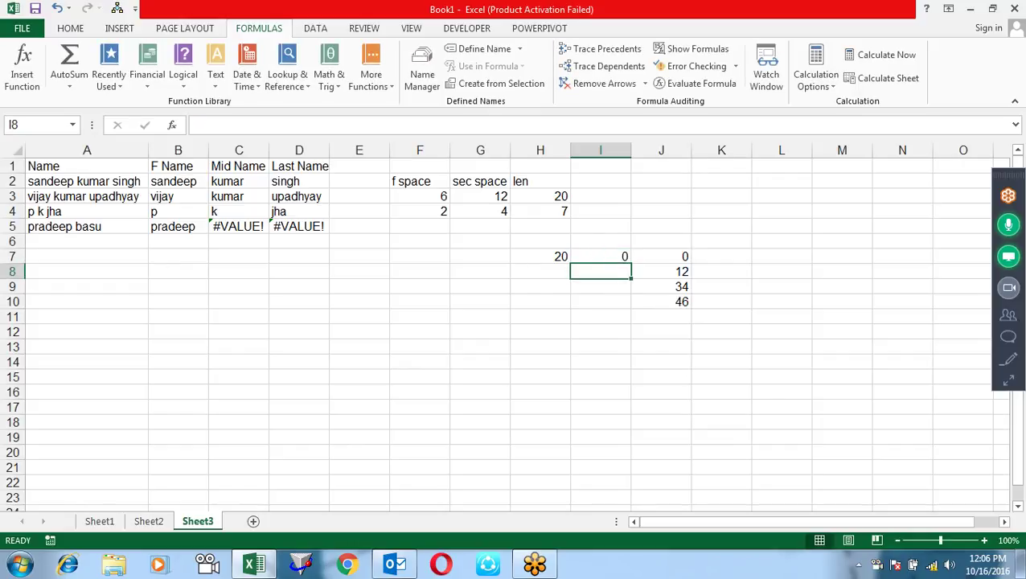
# Wrap the C5 Mid Name formula in IFERROR returning an empty string.
pyautogui.click(224, 231)
pyautogui.doubleClick(225, 231)
pyautogui.click(214, 226)
pyautogui.write('if')
pyautogui.press('Down')
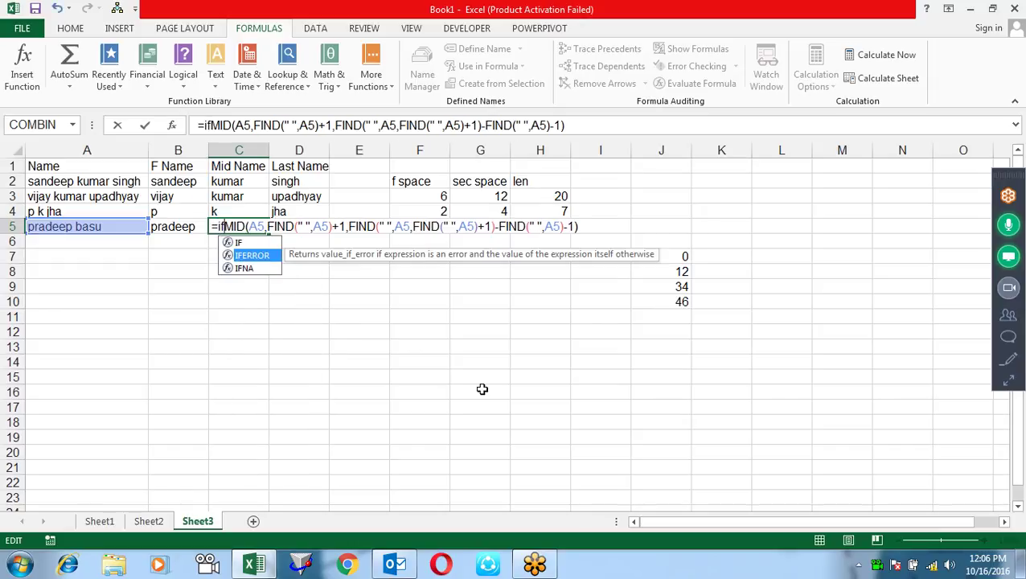
pyautogui.press('Tab')
pyautogui.click(631, 226)
pyautogui.write(',""')
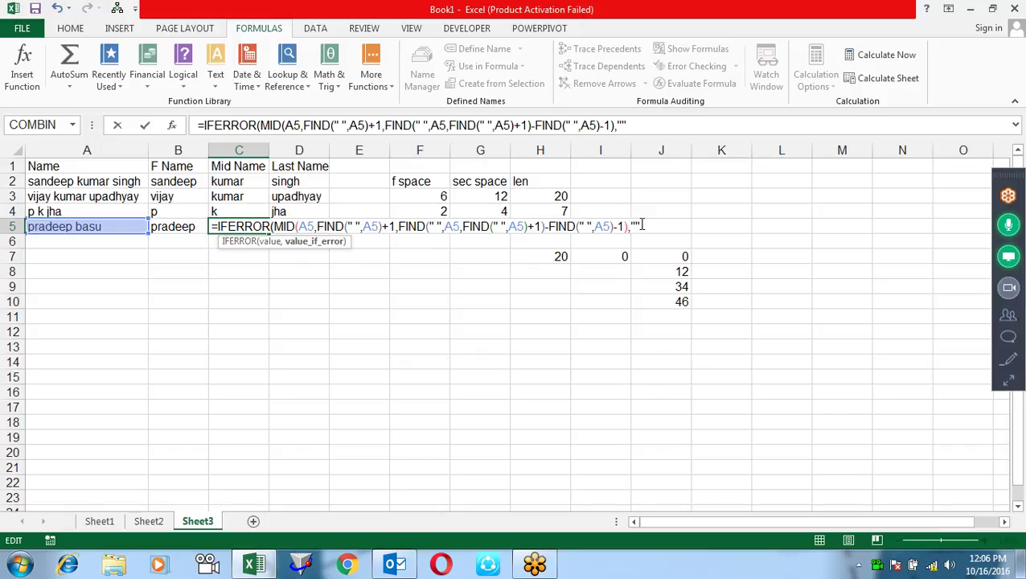
pyautogui.write(')')
pyautogui.press('Return')
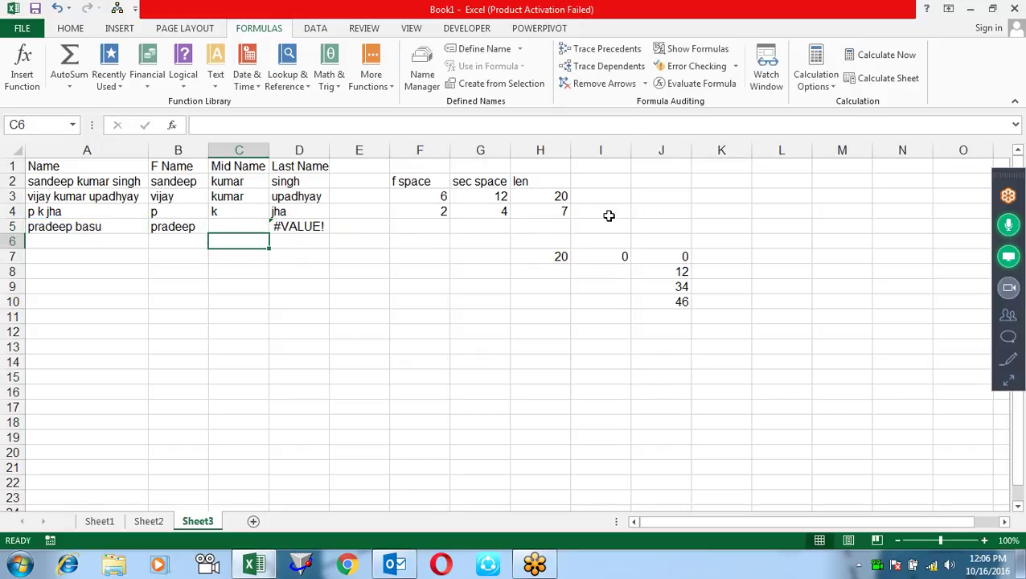
# Wrap the D5 Last Name formula in IFERROR, ready for a fallback argument.
pyautogui.click(302, 232)
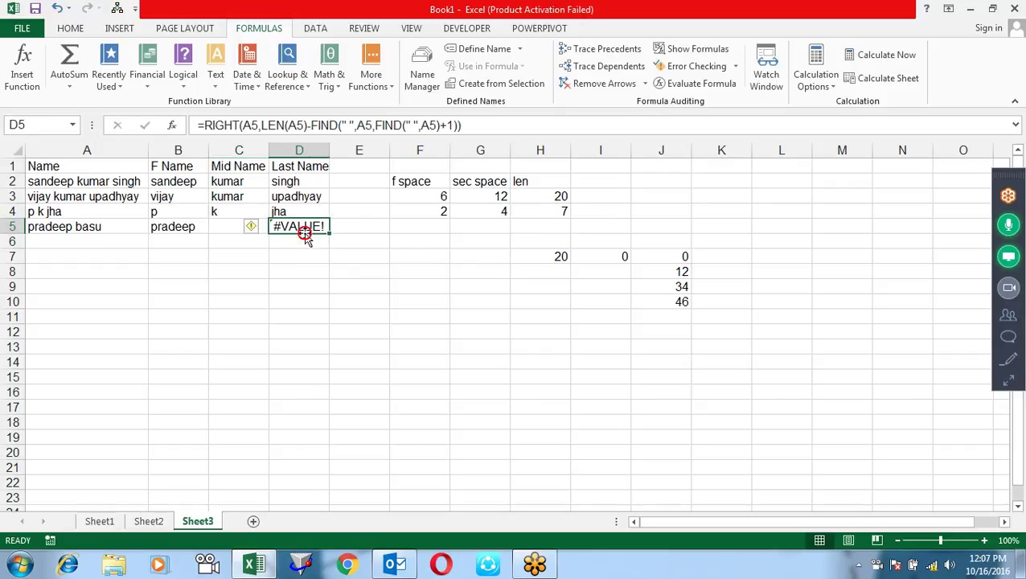
pyautogui.click(202, 127)
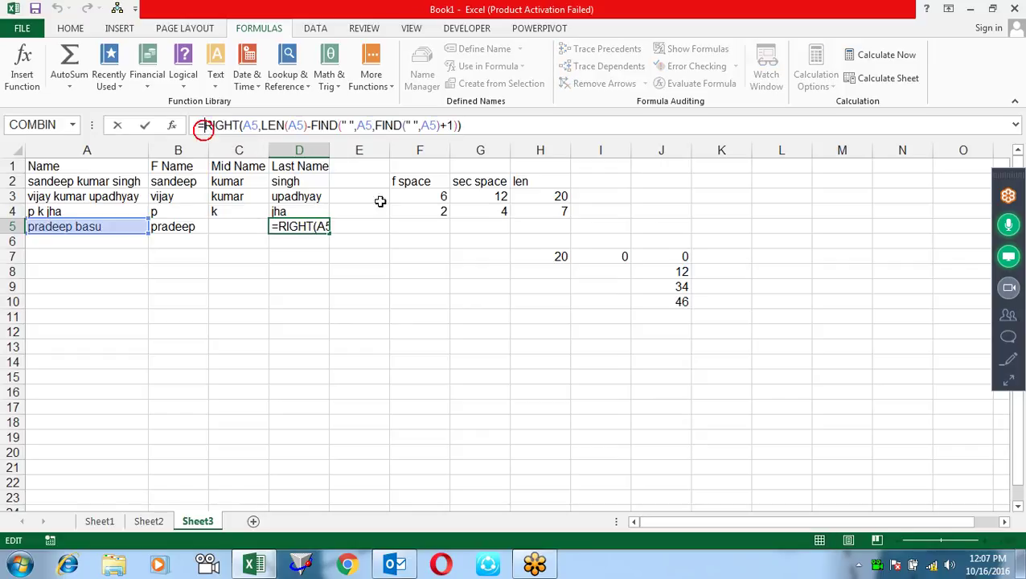
pyautogui.write('if')
pyautogui.press('Down')
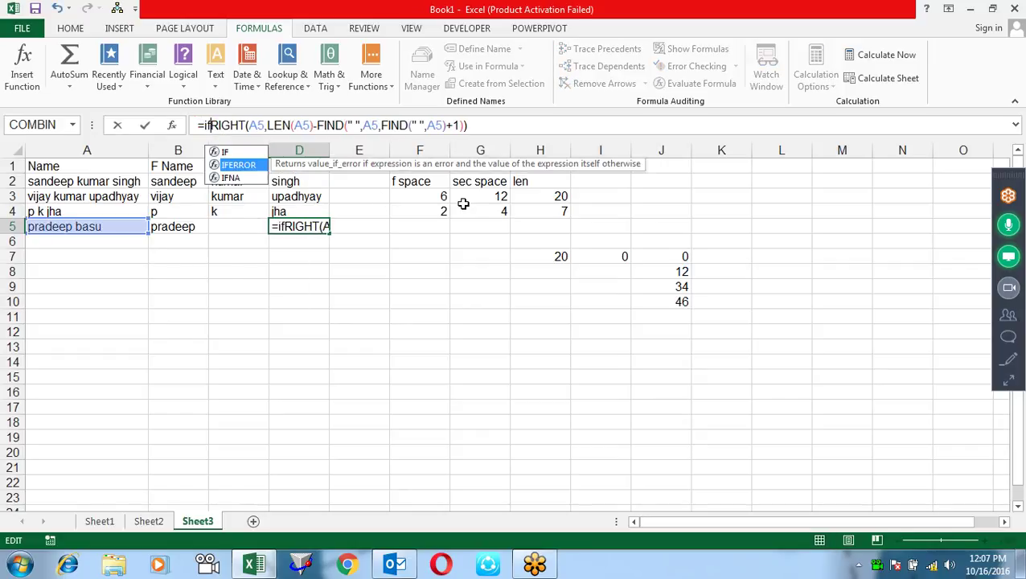
pyautogui.press('Tab')
pyautogui.click(529, 126)
pyautogui.write(',')
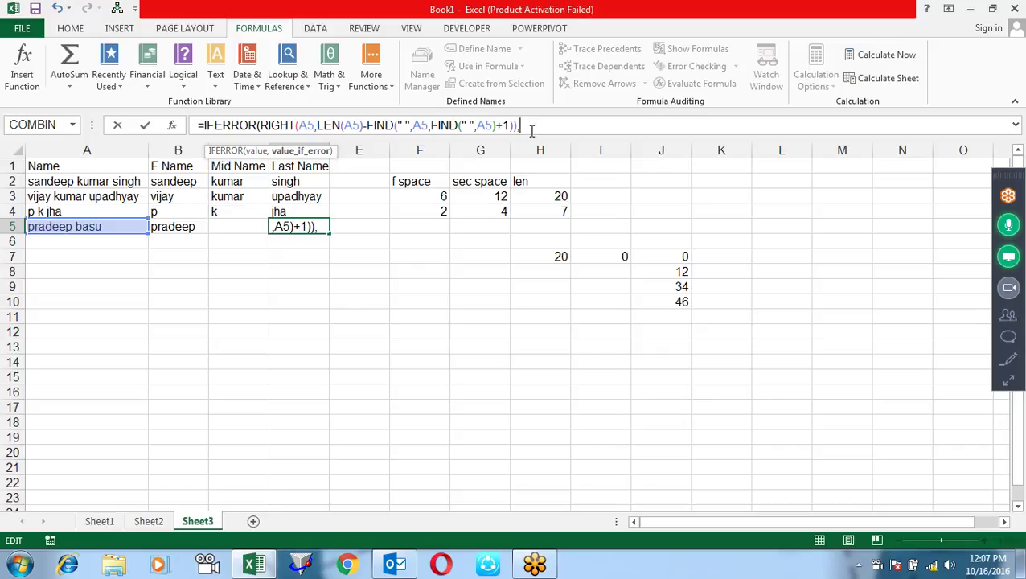
# Add the fallback RIGHT(A5,LEN(A5)-FIND(" ",A5)) so D5 shows the text after the first space.
pyautogui.write('righ')
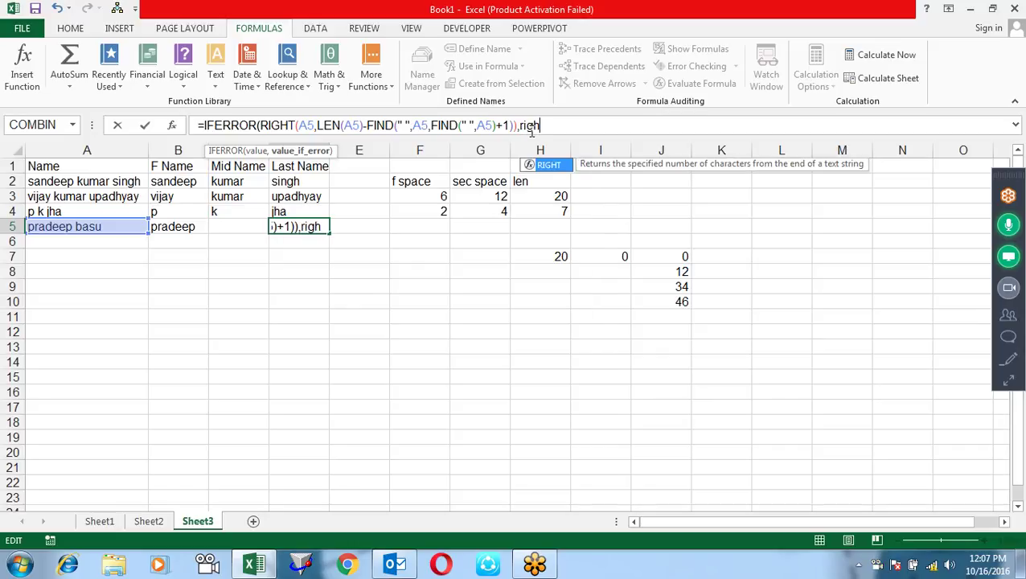
pyautogui.press('Tab')
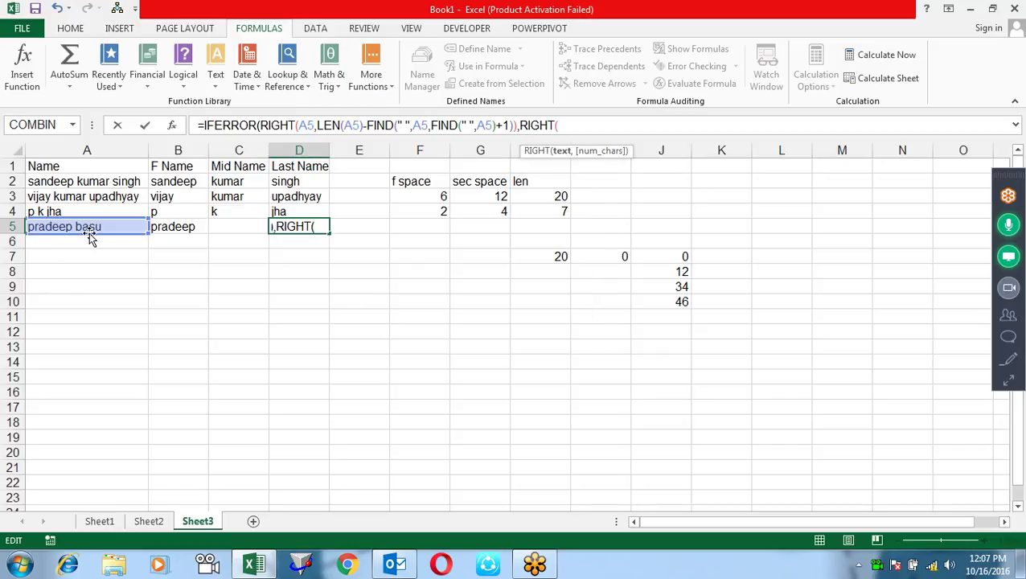
pyautogui.click(88, 227)
pyautogui.write(',le')
pyautogui.press('Tab')
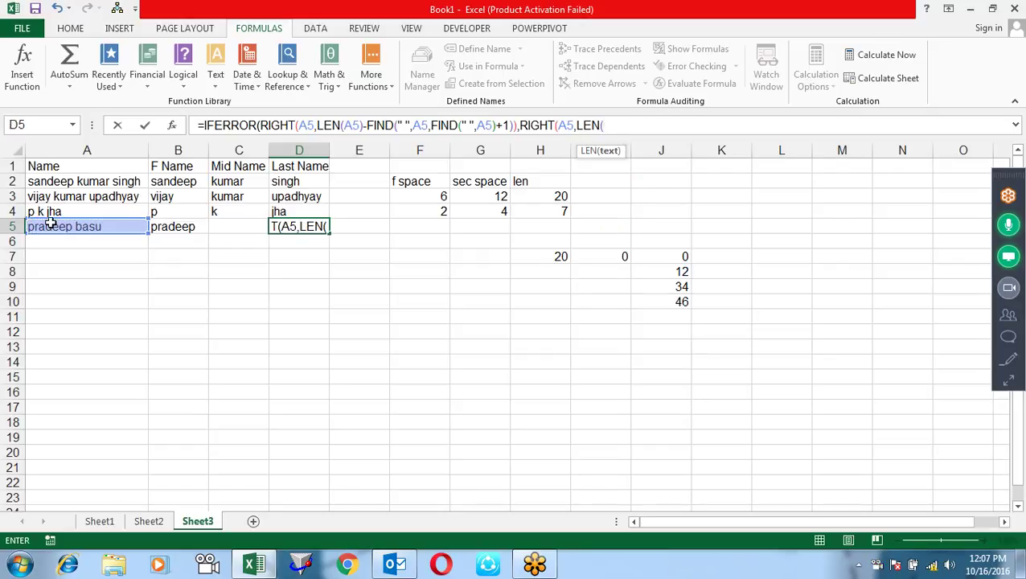
pyautogui.click(51, 223)
pyautogui.write(')-')
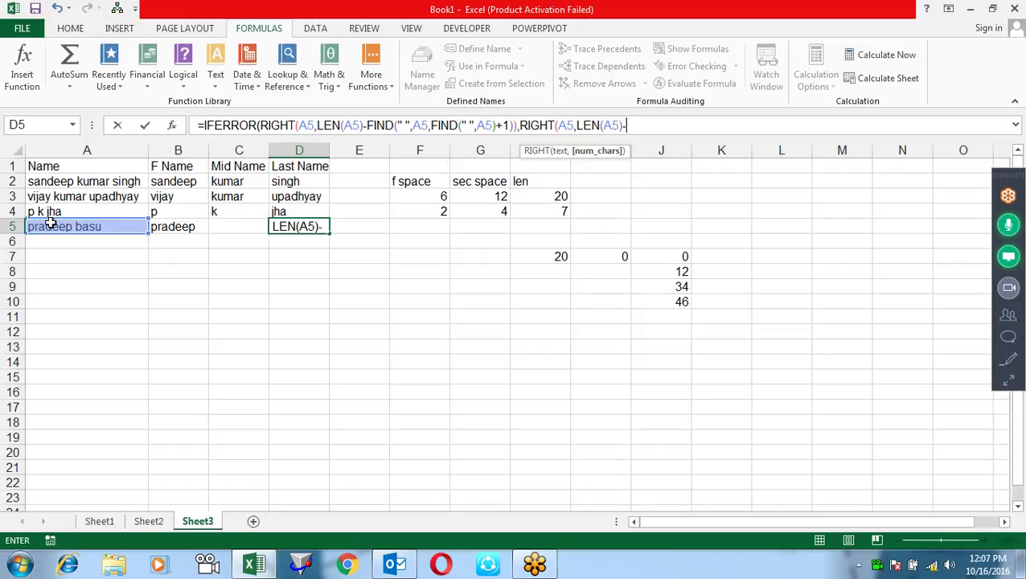
pyautogui.write('fin')
pyautogui.press('Tab')
pyautogui.write('" ",')
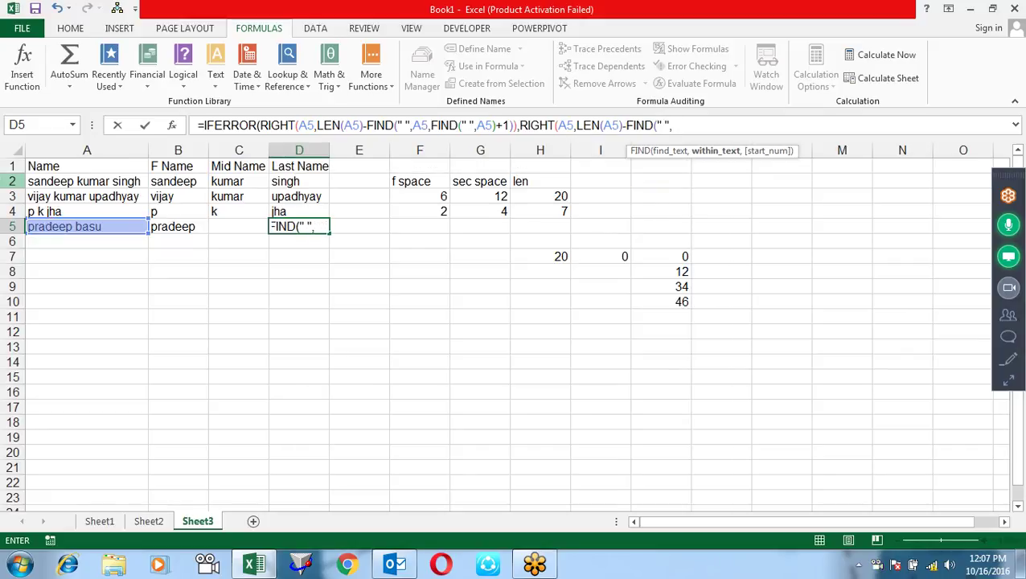
pyautogui.click(72, 229)
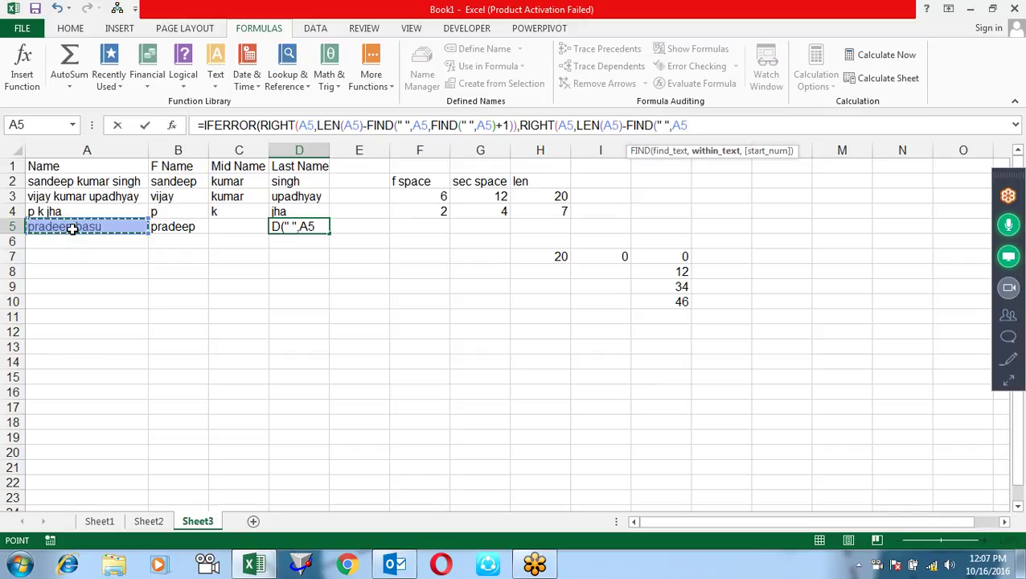
pyautogui.write('))')
pyautogui.press('Return')
pyautogui.press('Return')
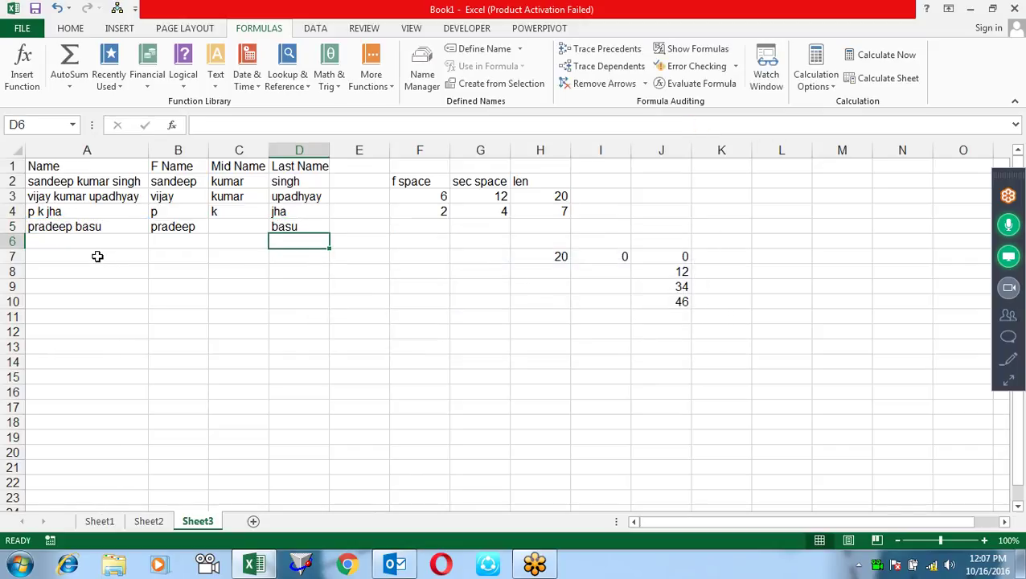
# Enter a one-word name in A6 and fill row 5's formulas into B6:D6.
pyautogui.click(82, 238)
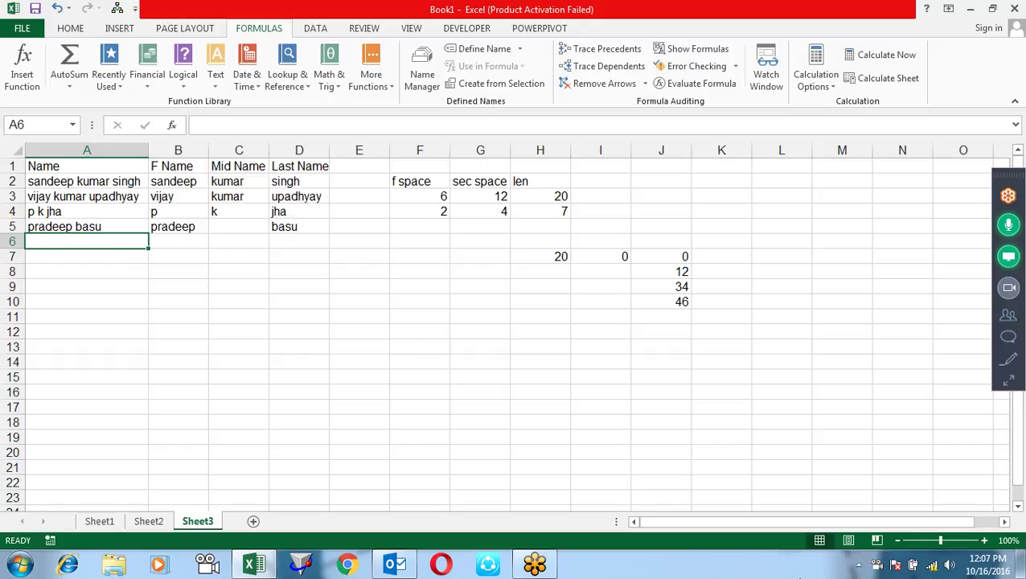
pyautogui.write('vikas')
pyautogui.press('Tab')
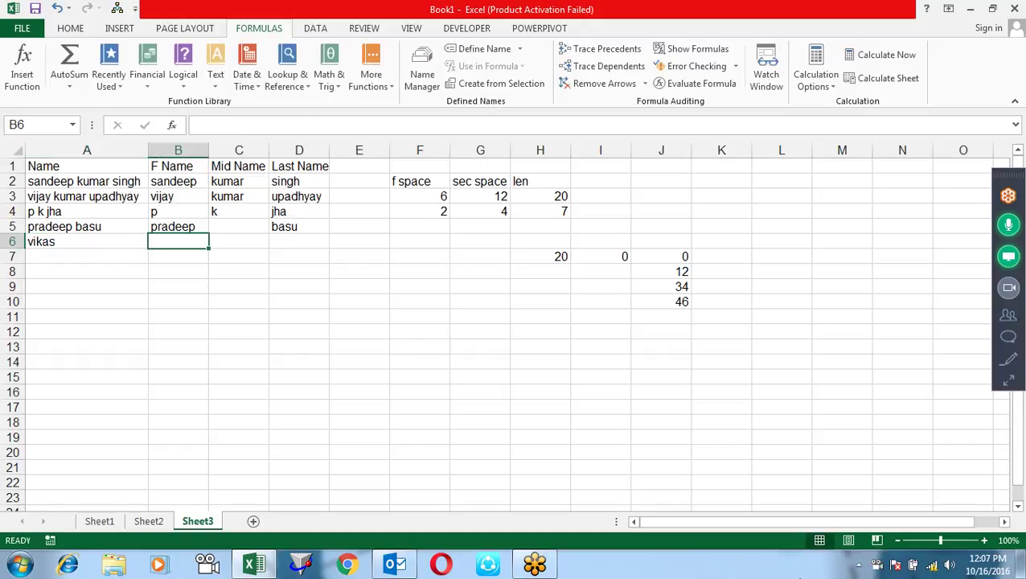
pyautogui.hotkey('shift', 'Right')
pyautogui.hotkey('shift', 'Right')
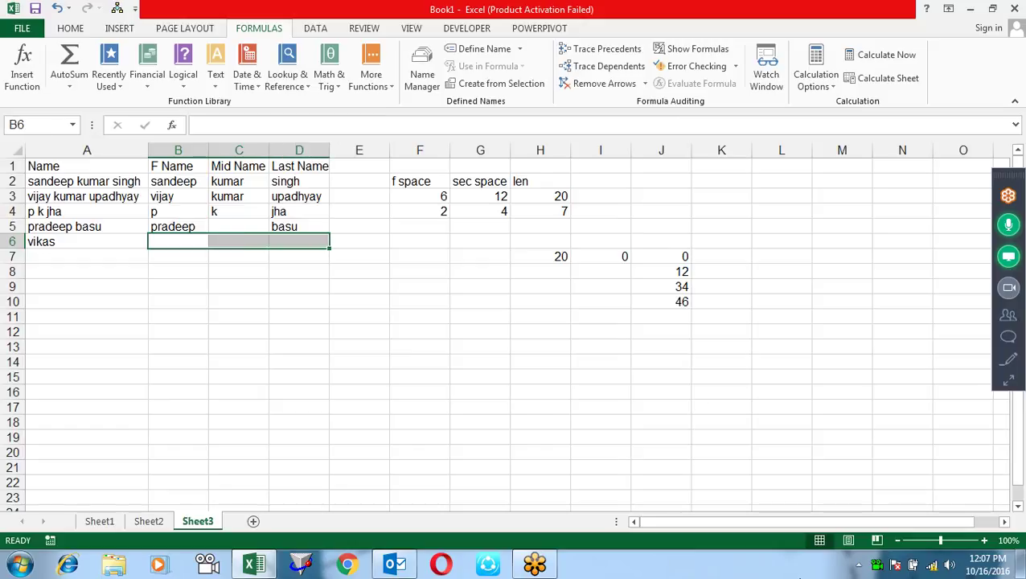
pyautogui.hotkey('ctrl', 'd')
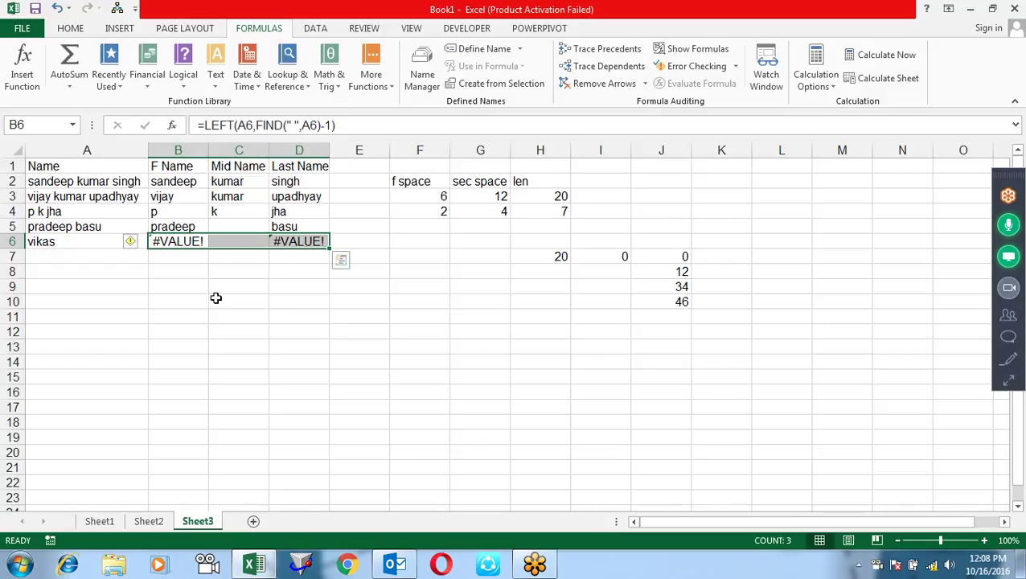
# Inspect the C6 Mid Name formula without changing it.
pyautogui.click(228, 299)
pyautogui.click(254, 236)
pyautogui.press('F2')
pyautogui.press('Escape')
# Wrap the B6 F Name formula in IFERROR falling back to A6.
pyautogui.click(197, 242)
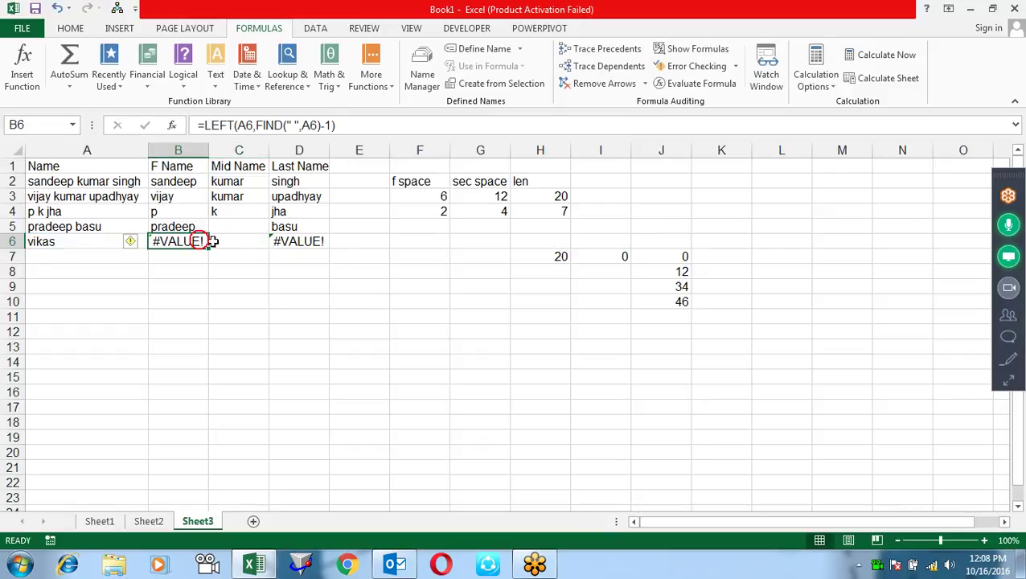
pyautogui.click(203, 126)
pyautogui.write('if')
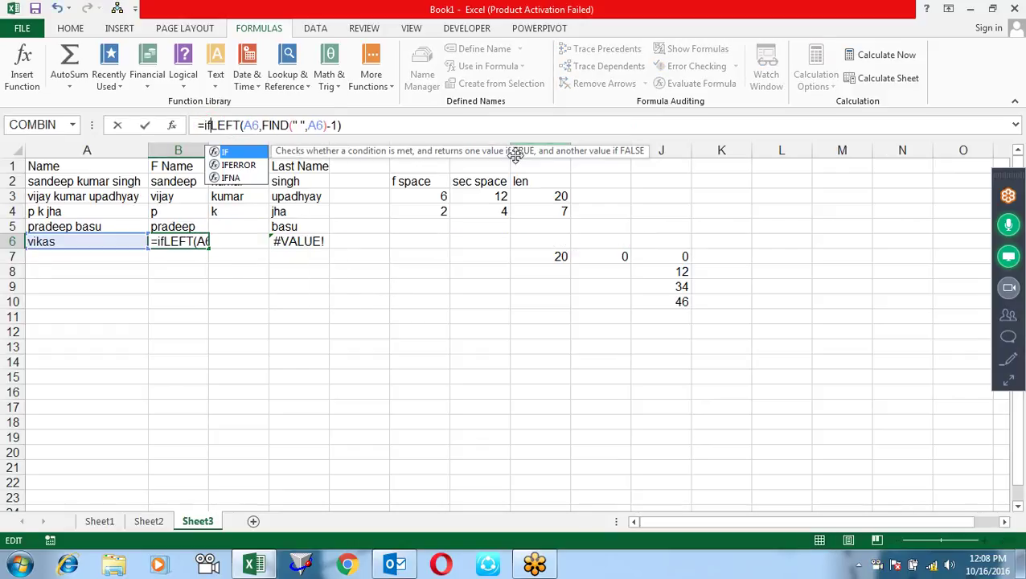
pyautogui.press('Down')
pyautogui.press('Tab')
pyautogui.click(429, 126)
pyautogui.write(',')
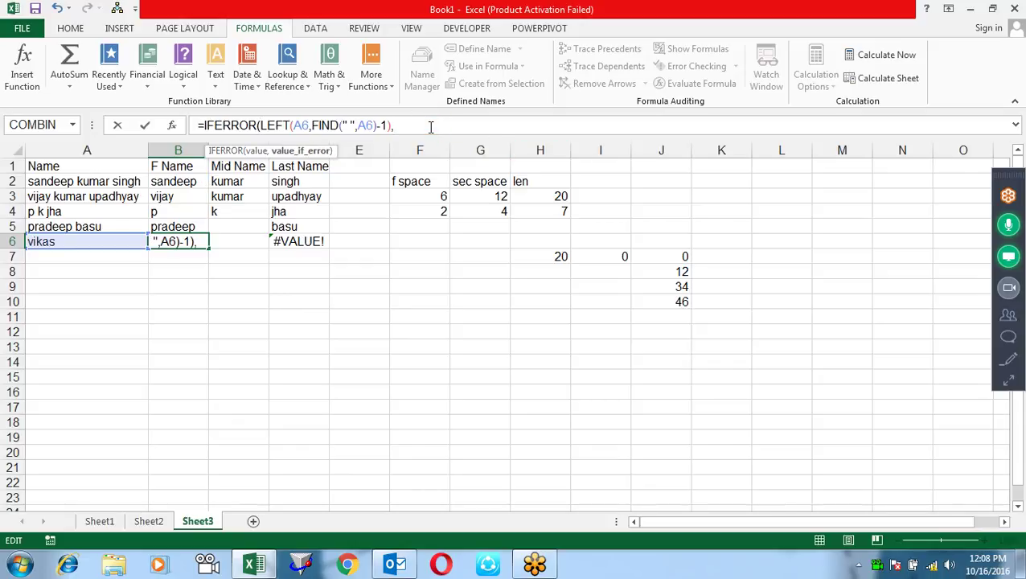
pyautogui.click(108, 238)
pyautogui.press('Return')
pyautogui.press('Return')
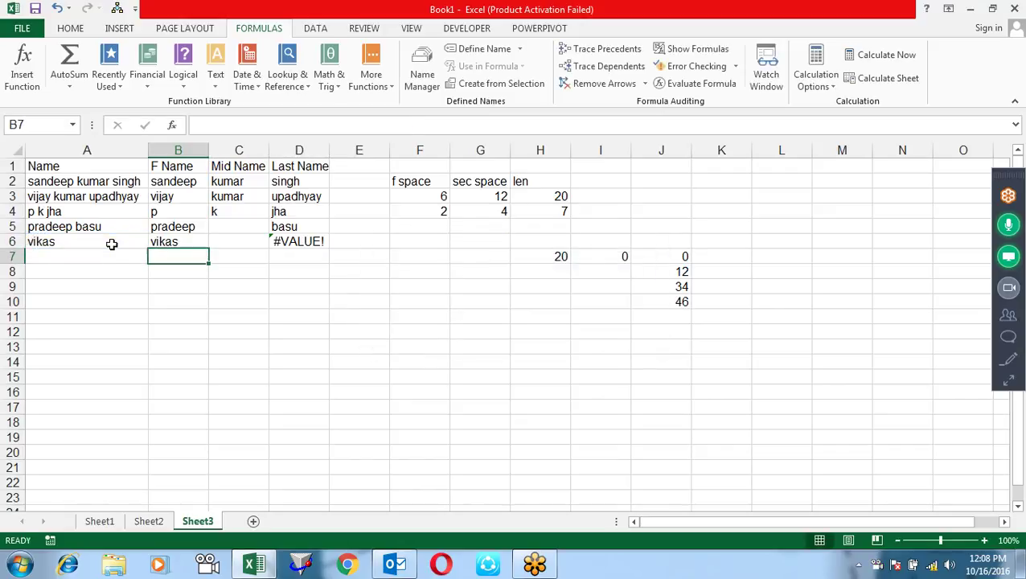
# Wrap the D6 Last Name formula in an outer IFERROR that returns blank.
pyautogui.click(283, 240)
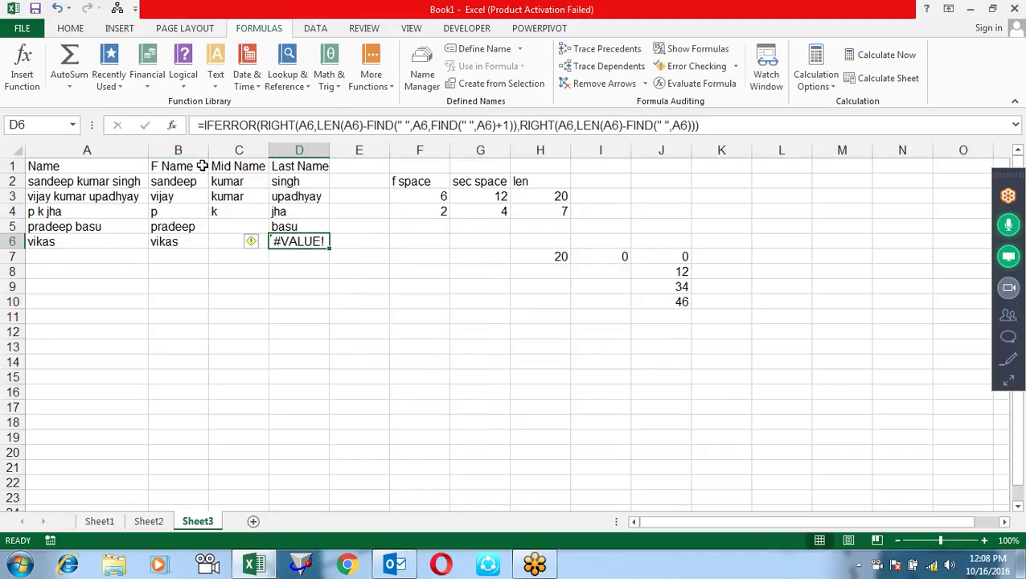
pyautogui.click(203, 126)
pyautogui.write('if')
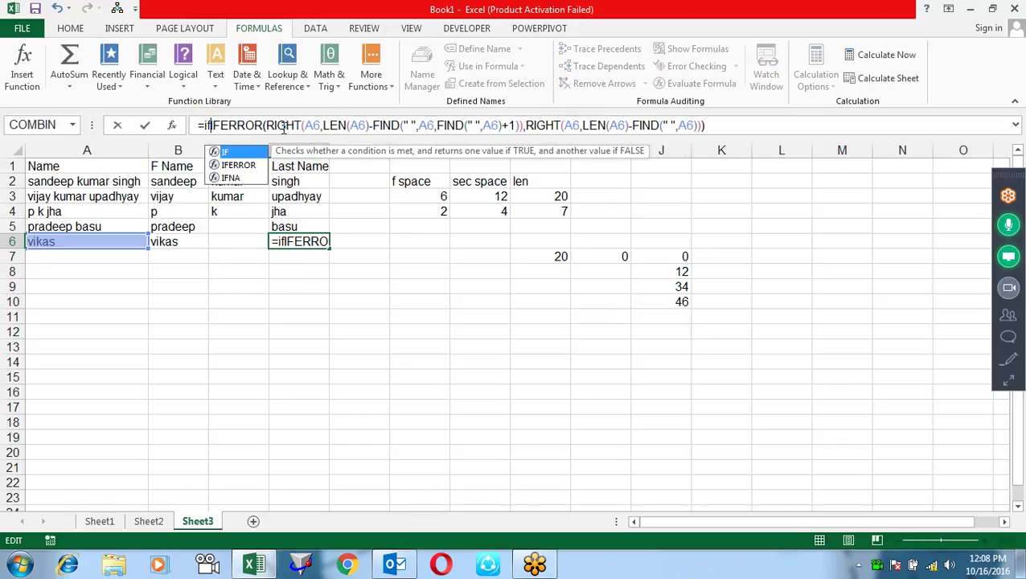
pyautogui.write('e')
pyautogui.press('Tab')
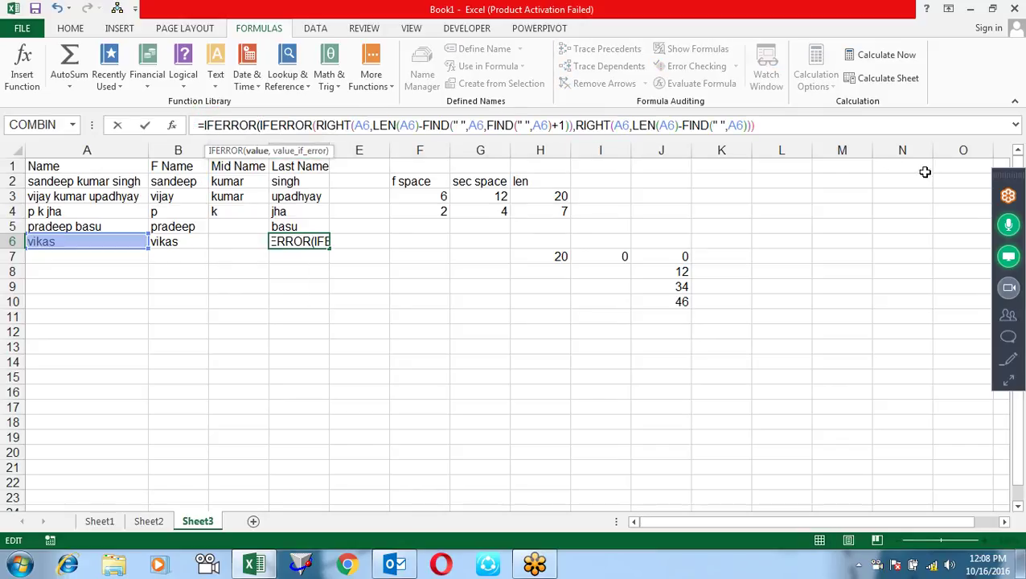
pyautogui.click(771, 129)
pyautogui.write(',')
pyautogui.write(')')
pyautogui.press('Return')
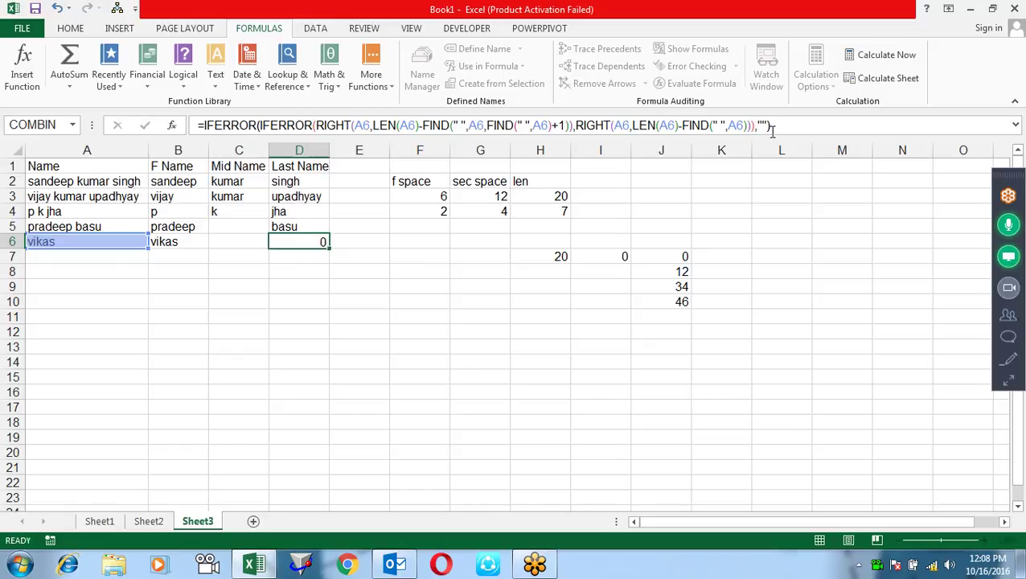
pyautogui.moveTo(180, 254); pyautogui.dragTo(290, 256)
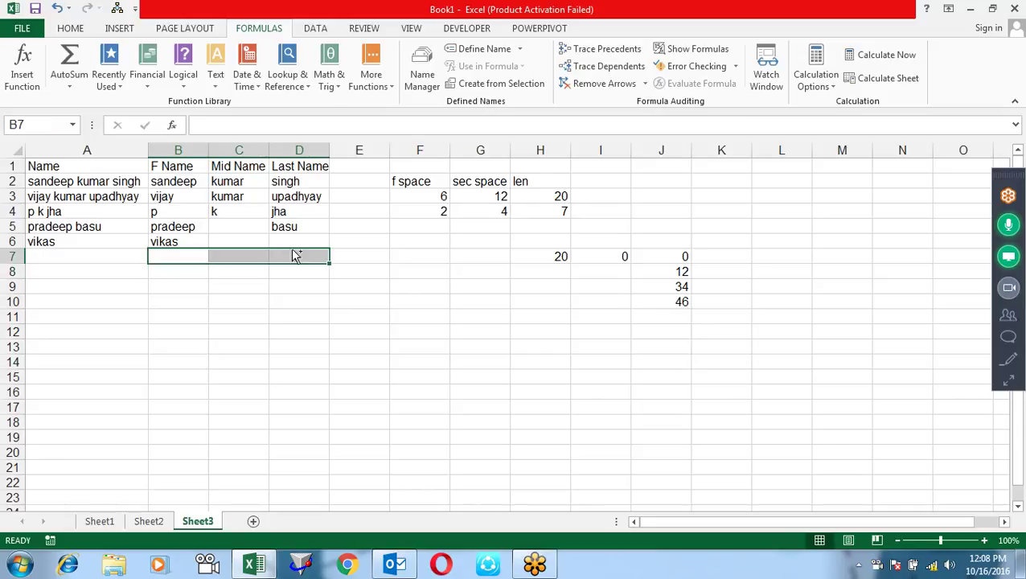
# Paste row 6's formulas into B7:D7 and wrap B7's IFERROR formula in IF(...=0,"",...) so blanks return empty.
pyautogui.hotkey('ctrl', 'v')
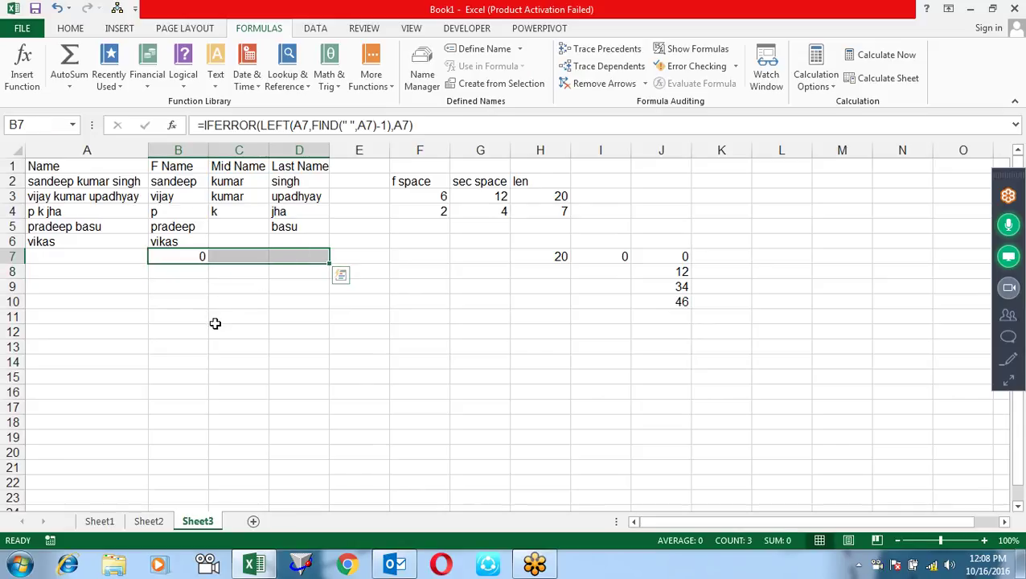
pyautogui.click(188, 257)
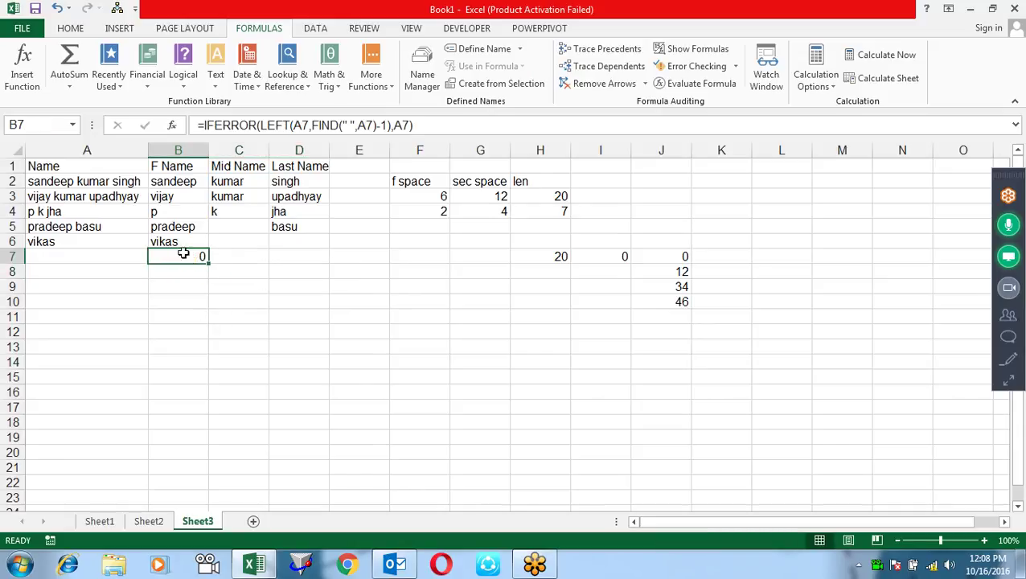
pyautogui.moveTo(413, 124); pyautogui.dragTo(205, 123)
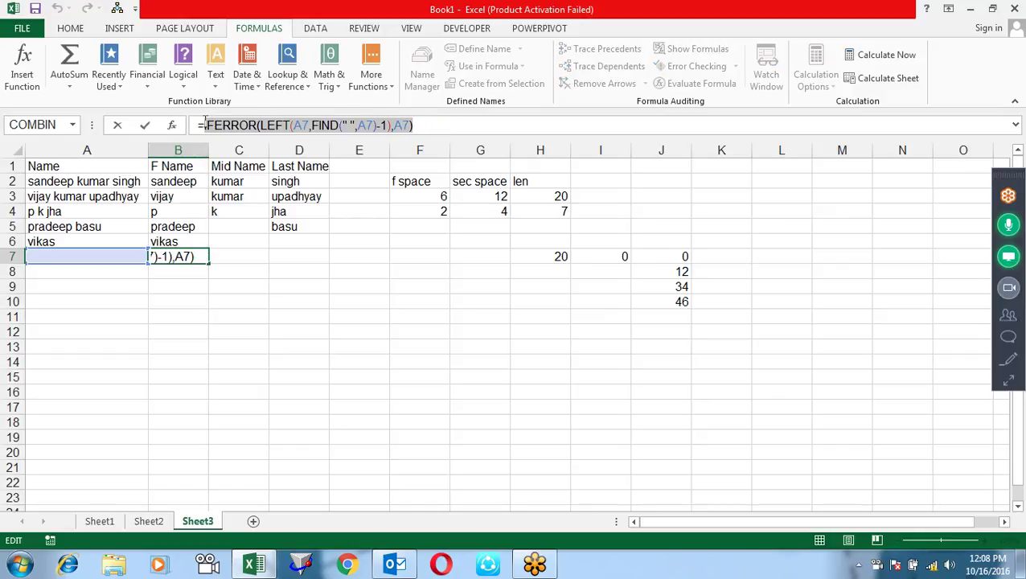
pyautogui.click(203, 125)
pyautogui.write('IF(')
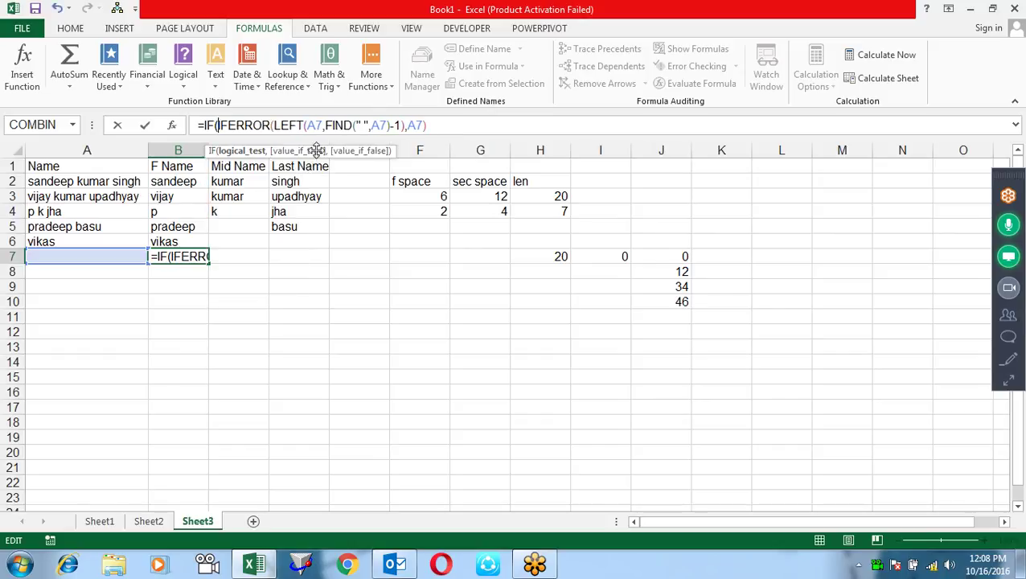
pyautogui.click(464, 126)
pyautogui.write('=0,"",')
pyautogui.write('IFERROR(LEFT(A7,FIND(" ",A7)-1),A7)')
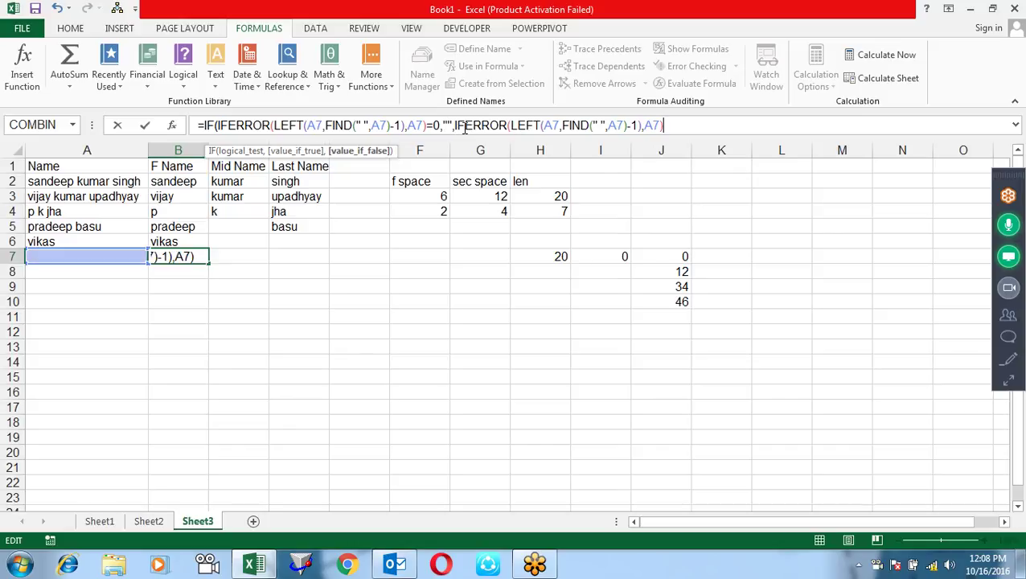
pyautogui.write(')')
pyautogui.press('Return')
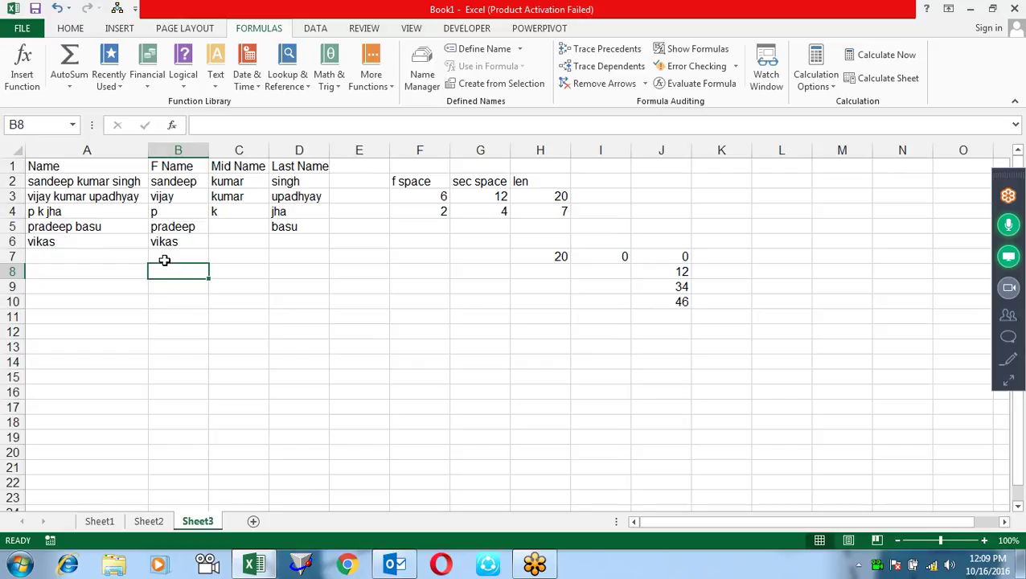
pyautogui.moveTo(164, 260)
pyautogui.mouseDown()
pyautogui.moveTo(284, 258)
pyautogui.moveTo(326, 304)
pyautogui.mouseUp()
pyautogui.click(122, 258)
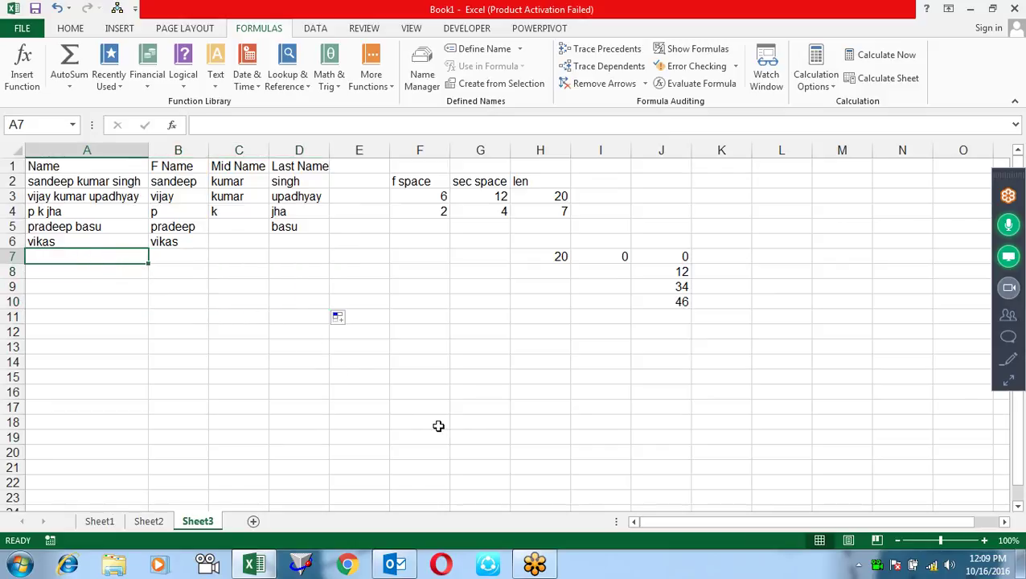
pyautogui.write('pint')
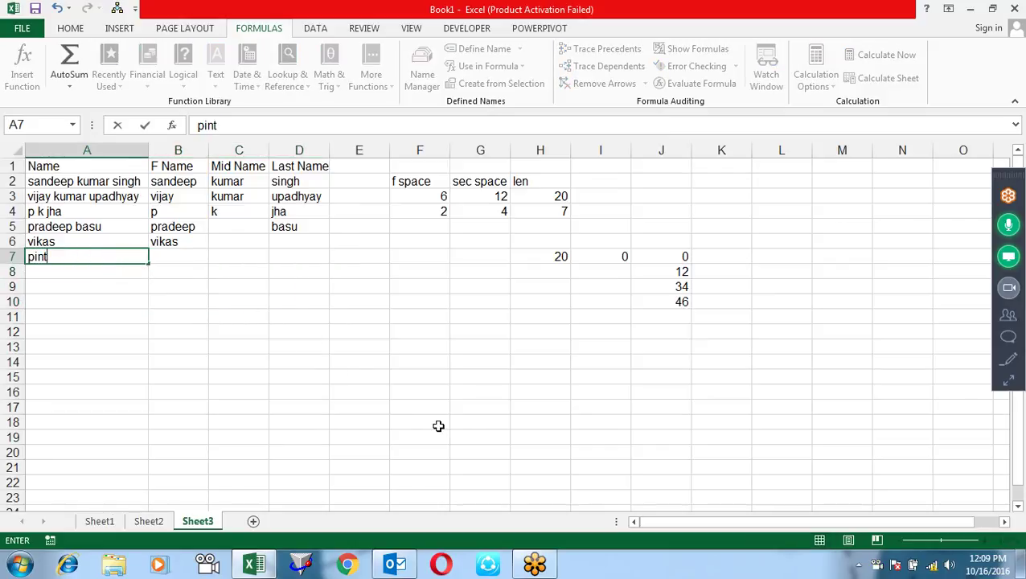
pyautogui.write('o')
pyautogui.press('Return')
pyautogui.write('v ')
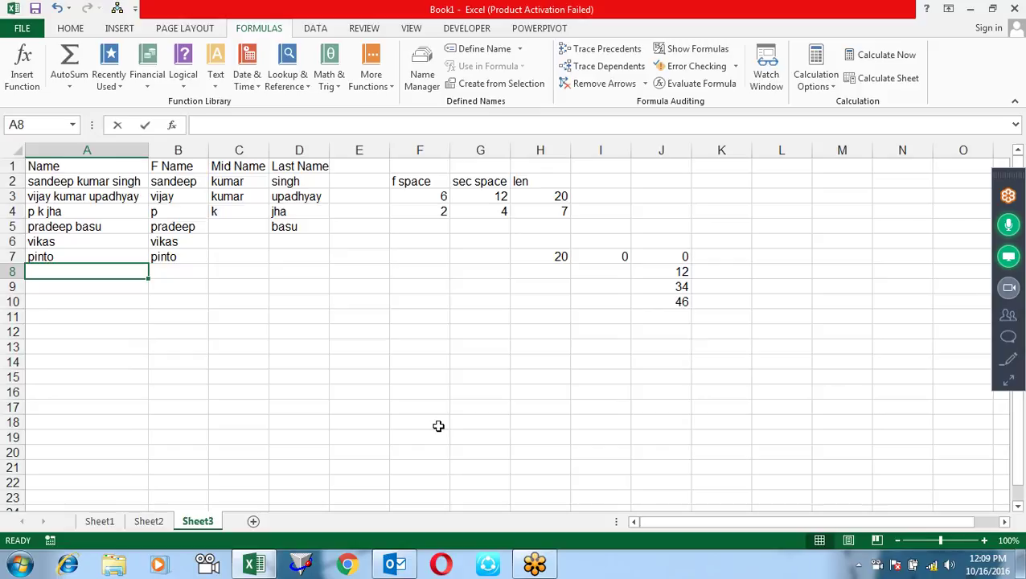
pyautogui.write('k pandey')
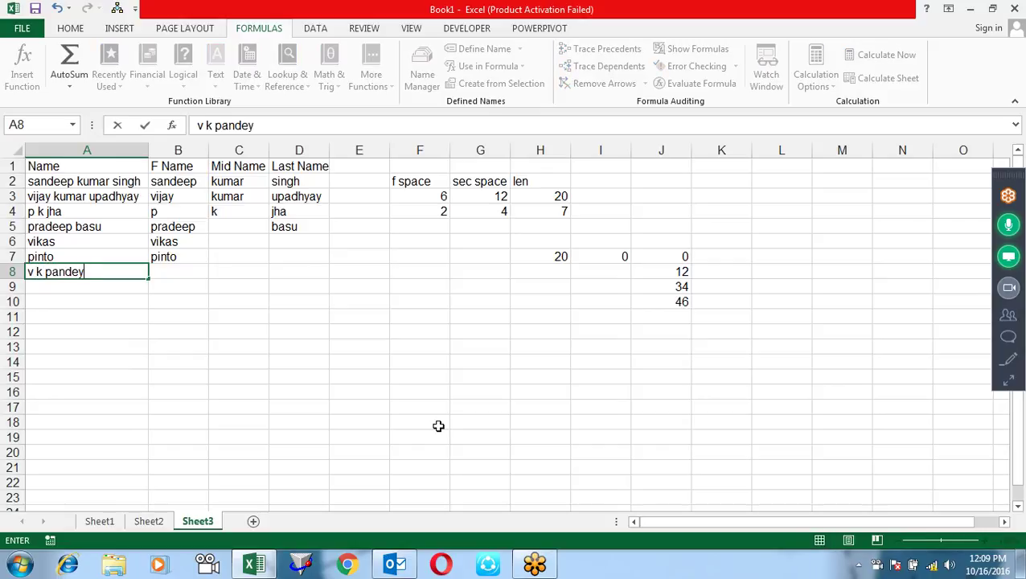
pyautogui.press('Return')
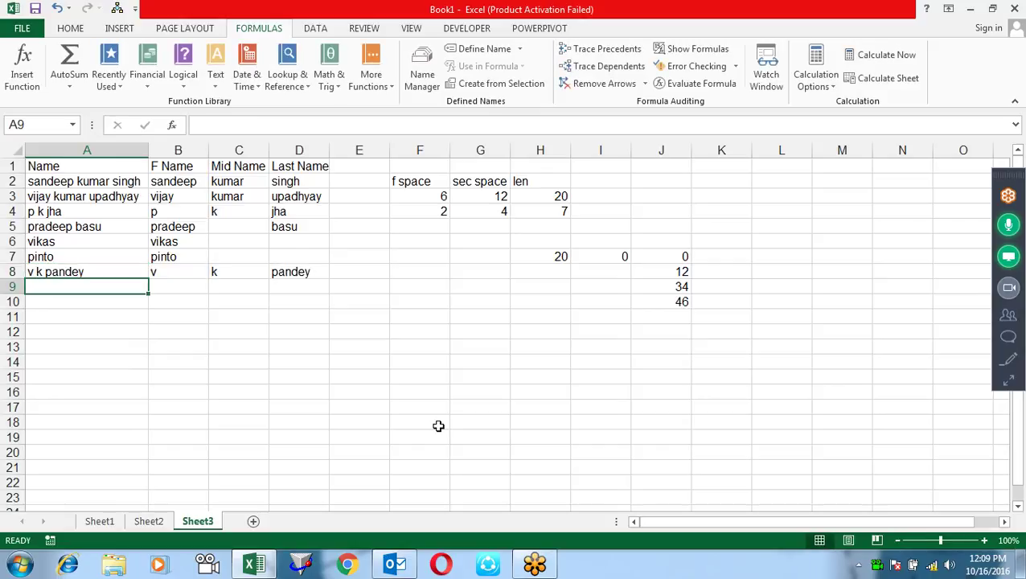
# Enter v p as the third new name and remove its stray leading space.
pyautogui.write('v p')
pyautogui.press('Return')
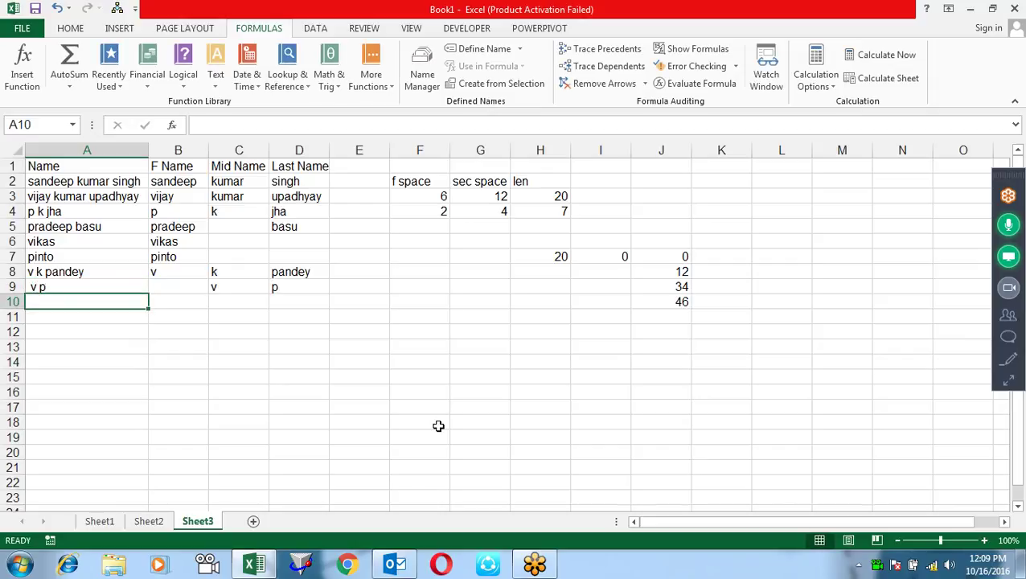
pyautogui.press('Up')
pyautogui.press('F2')
pyautogui.press('Left')
pyautogui.press('Left')
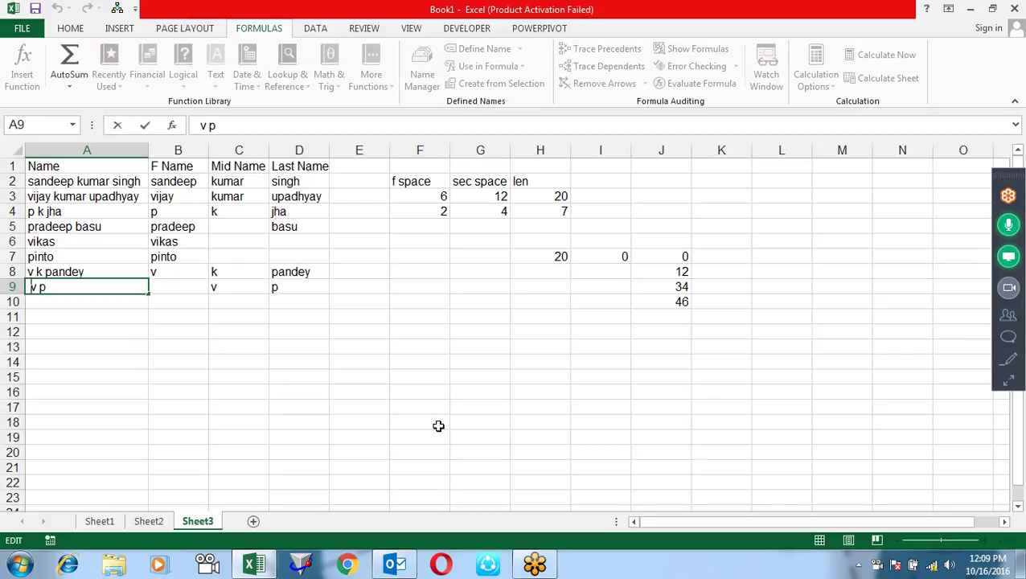
pyautogui.press('Left')
pyautogui.press('BackSpace')
pyautogui.press('Return')
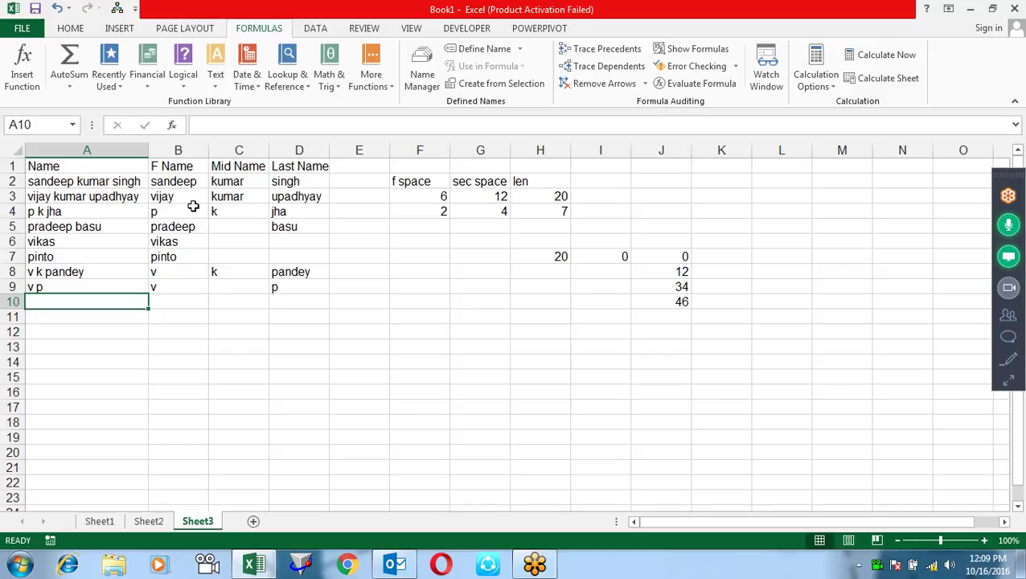
# Copy the first three names into G12:G14, widen column G to fit, and clear the G11 header.
pyautogui.moveTo(87, 167)
pyautogui.mouseDown()
pyautogui.moveTo(114, 283)
pyautogui.moveTo(117, 201)
pyautogui.mouseUp()
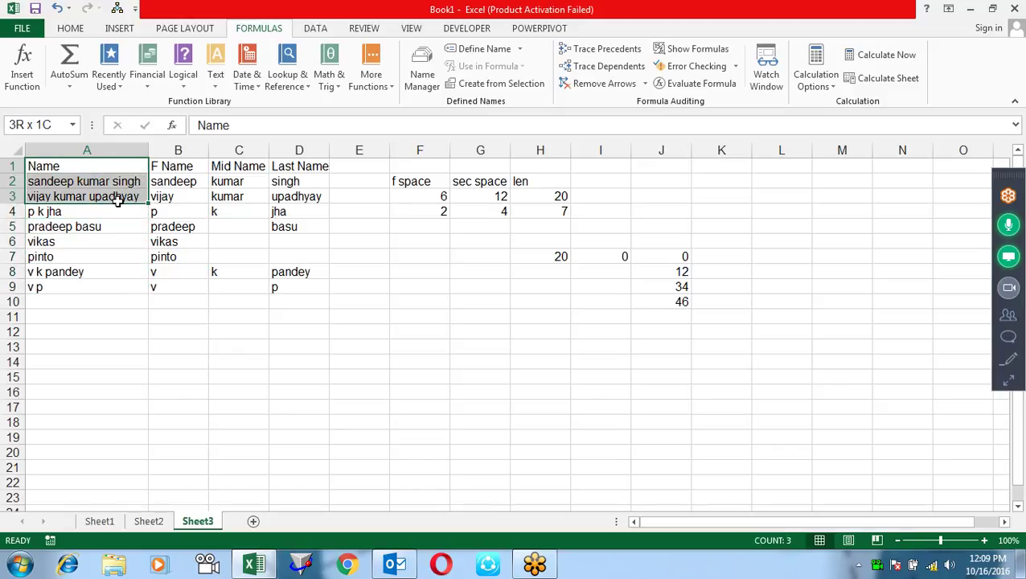
pyautogui.hotkey('ctrl', 'c')
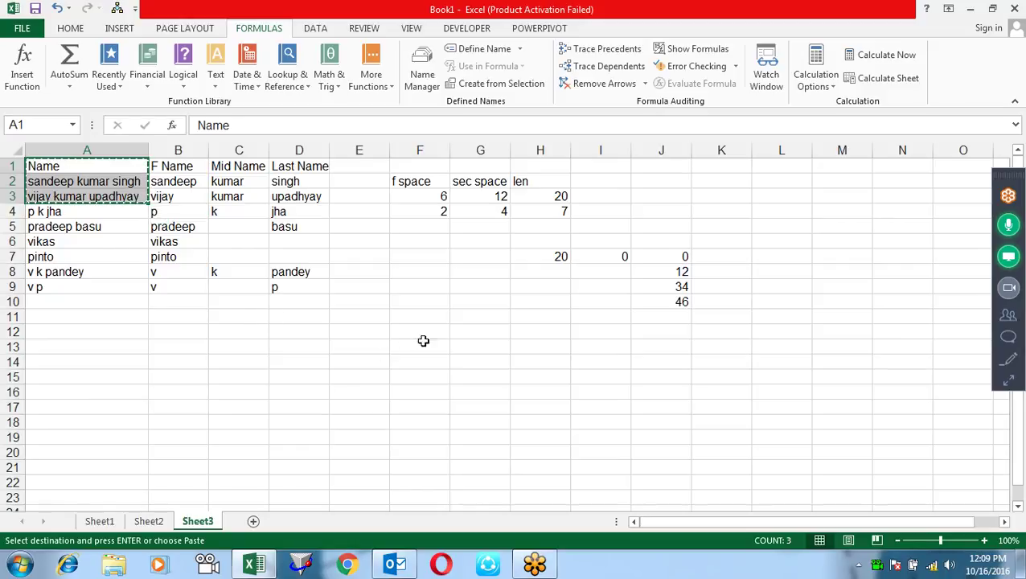
pyautogui.click(466, 338)
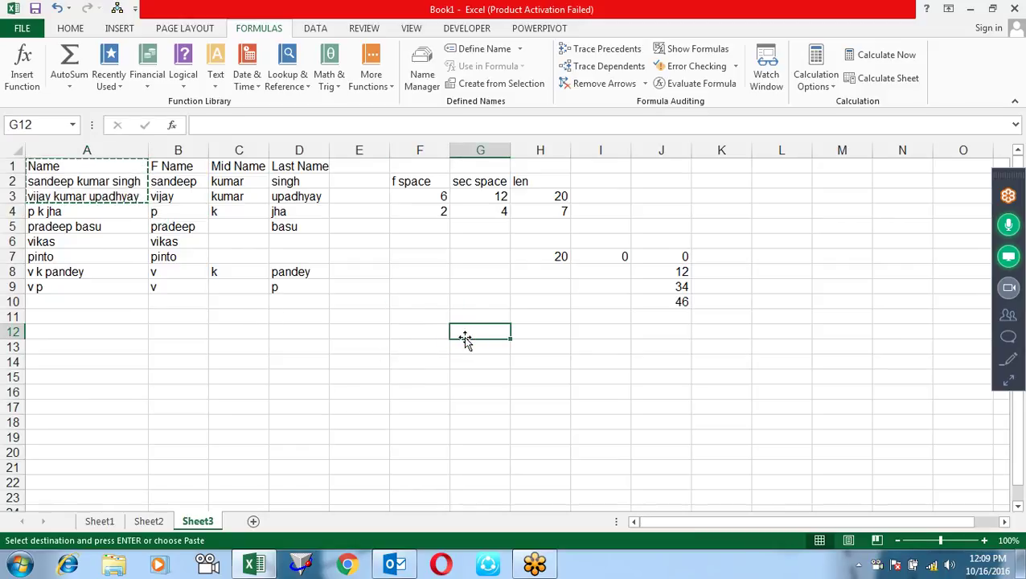
pyautogui.moveTo(84, 212); pyautogui.dragTo(96, 169)
pyautogui.hotkey('ctrl', 'v')
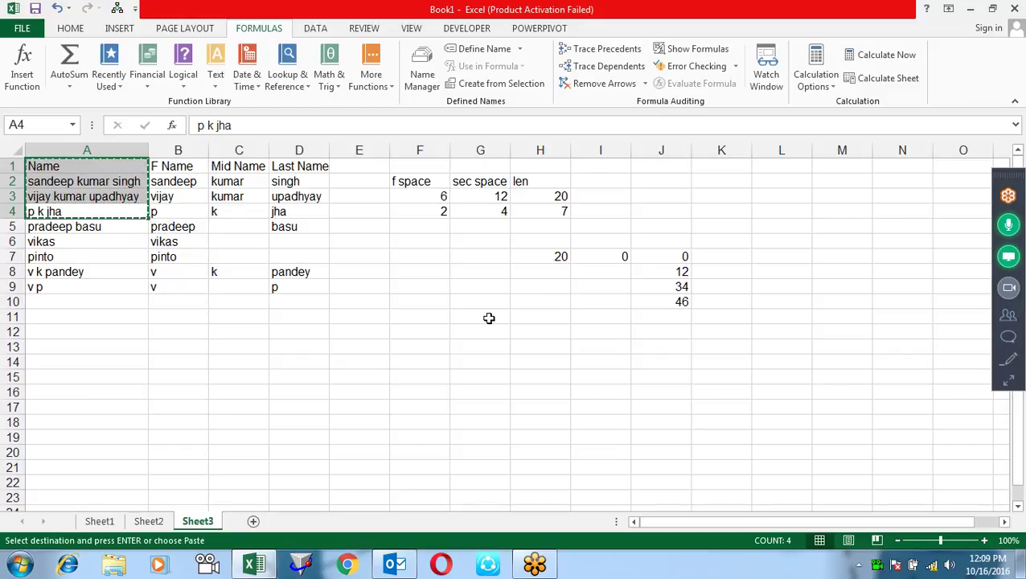
pyautogui.moveTo(488, 319); pyautogui.dragTo(486, 324)
pyautogui.press('Return')
pyautogui.click(659, 436)
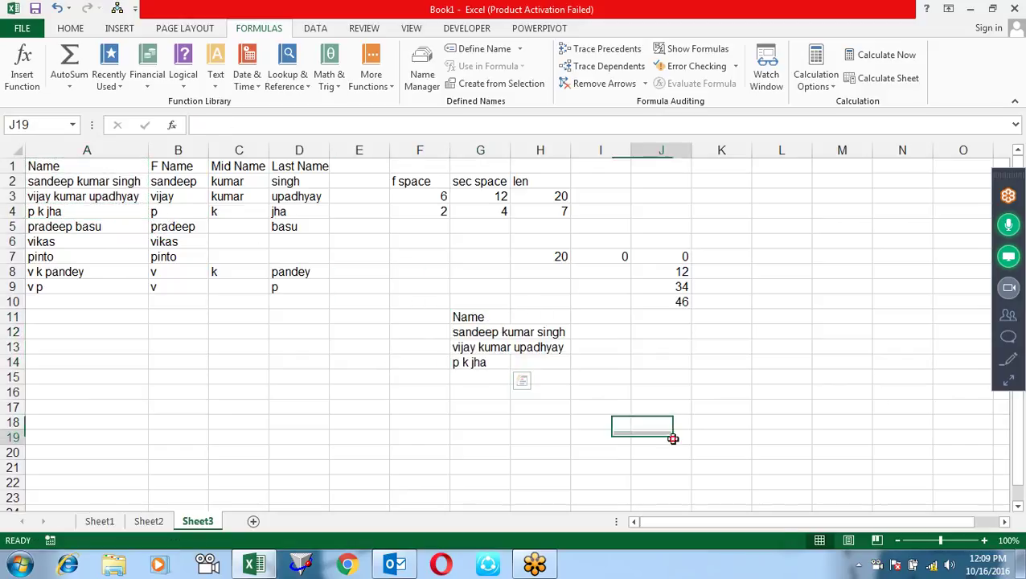
pyautogui.doubleClick(515, 153)
pyautogui.click(516, 317)
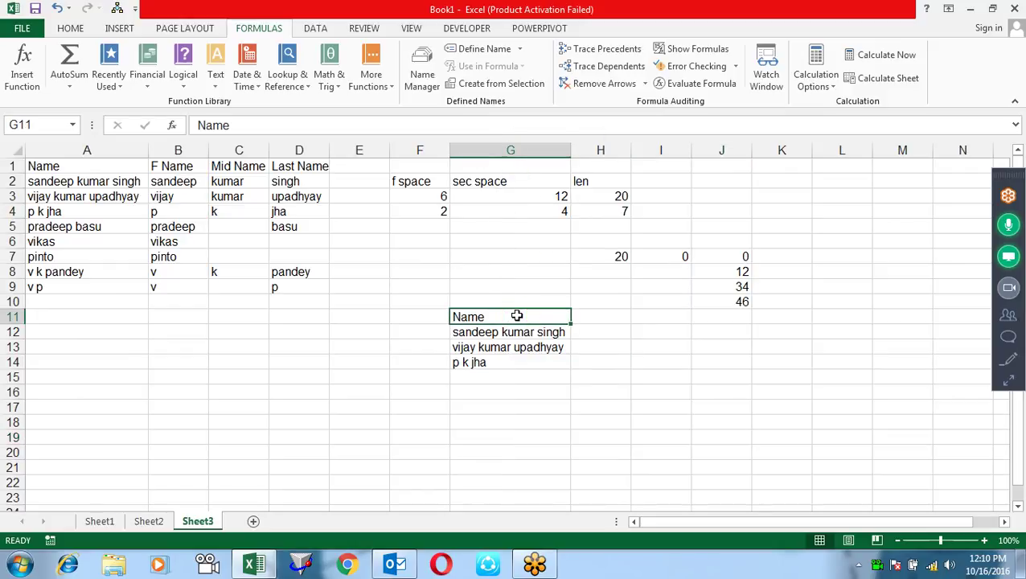
pyautogui.press('Delete')
pyautogui.click(580, 331)
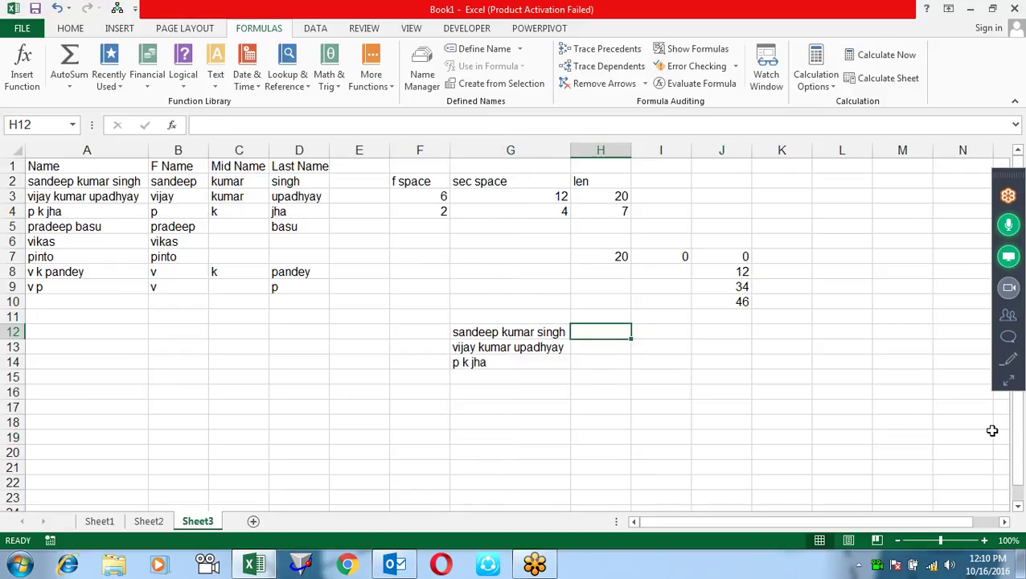
pyautogui.write('s')
pyautogui.press('Escape')
pyautogui.write('s k')
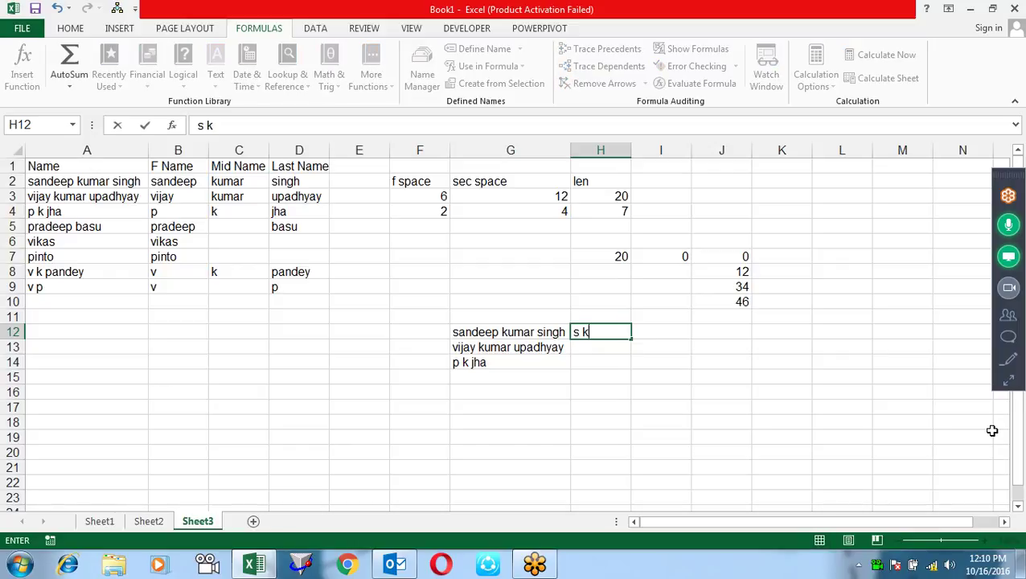
pyautogui.write(' singh')
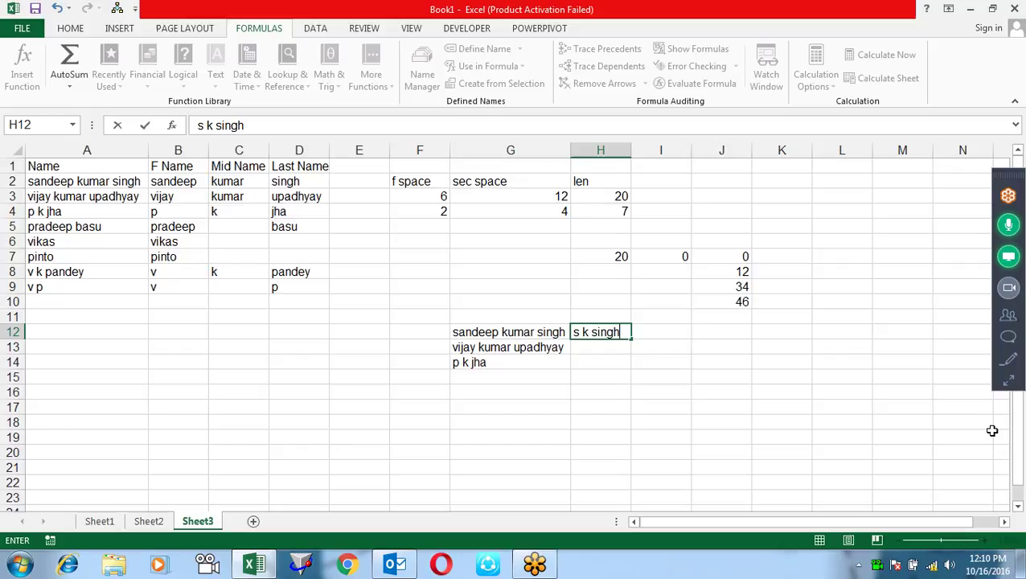
pyautogui.hotkey('ctrl', 'Return')
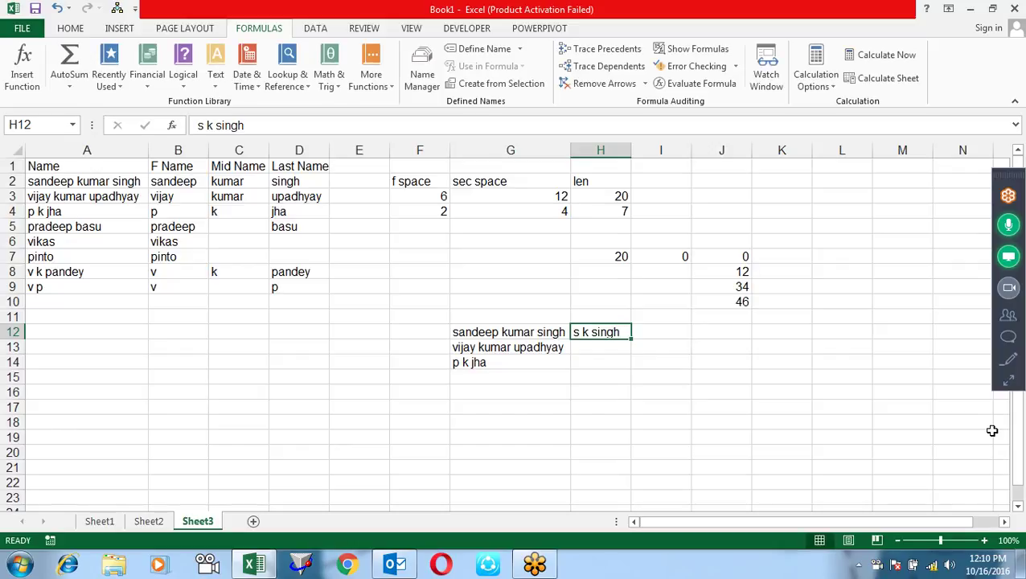
pyautogui.hotkey('ctrl', 'e')
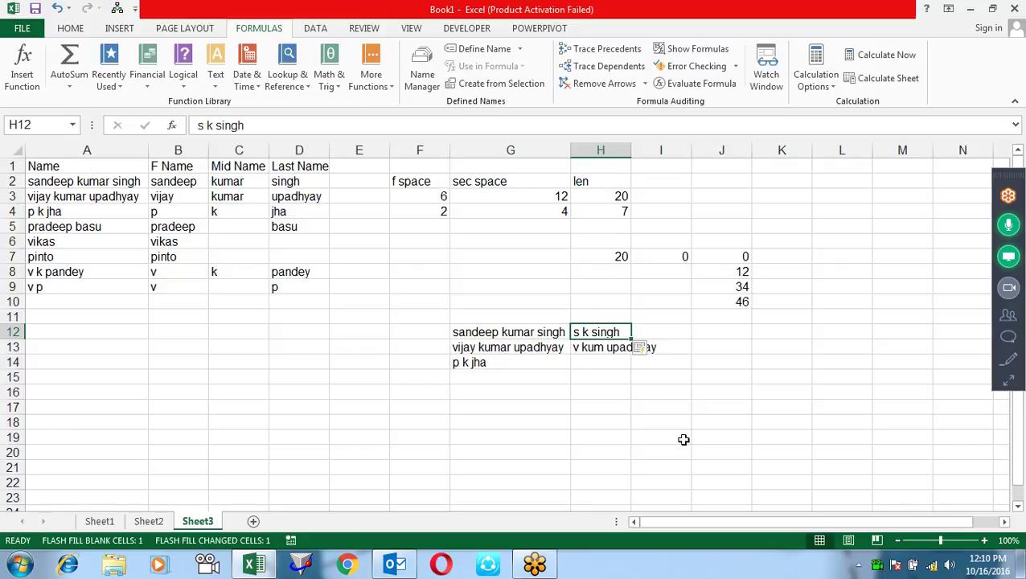
pyautogui.press('Down')
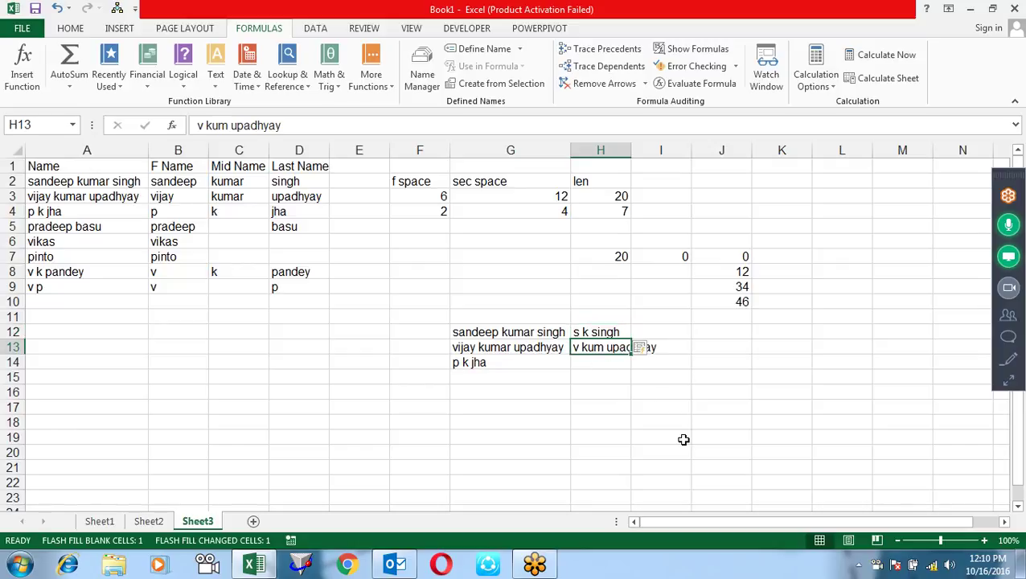
pyautogui.write('v k upadhyay')
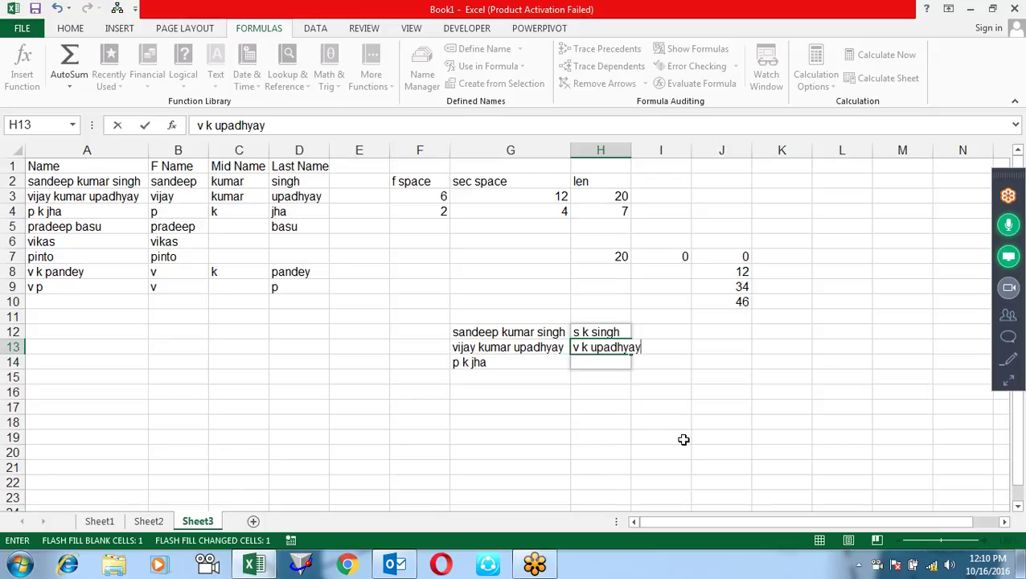
pyautogui.press('Return')
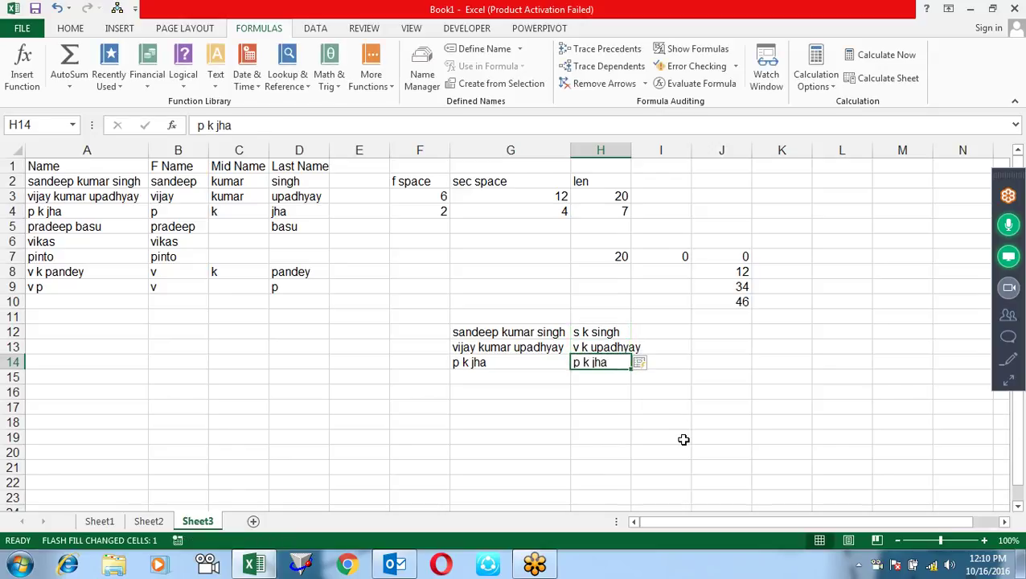
pyautogui.press('Up')
pyautogui.press('Up')
pyautogui.hotkey('shift', 'Down')
pyautogui.hotkey('shift', 'Down')
pyautogui.press('Delete')
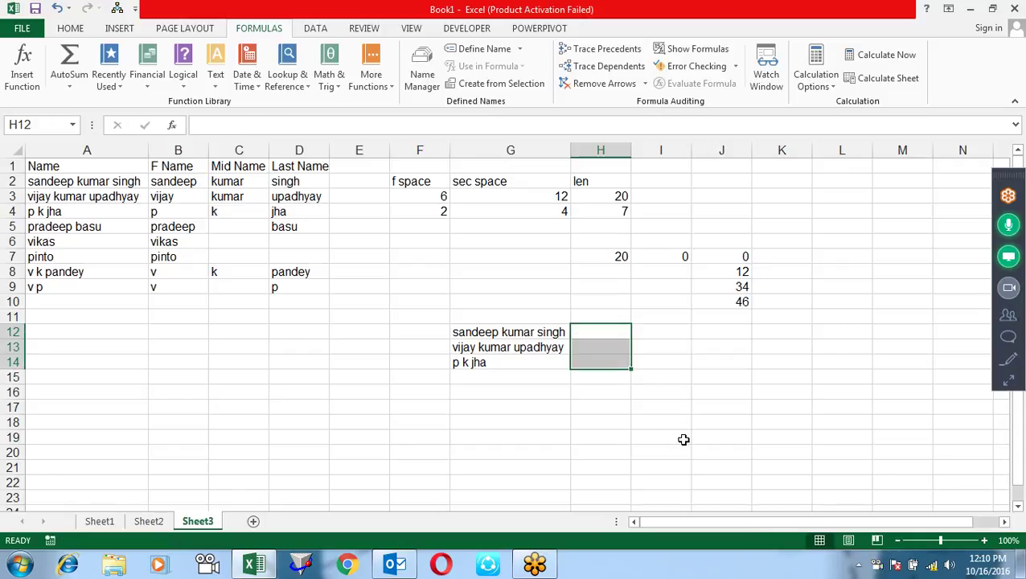
pyautogui.write('san')
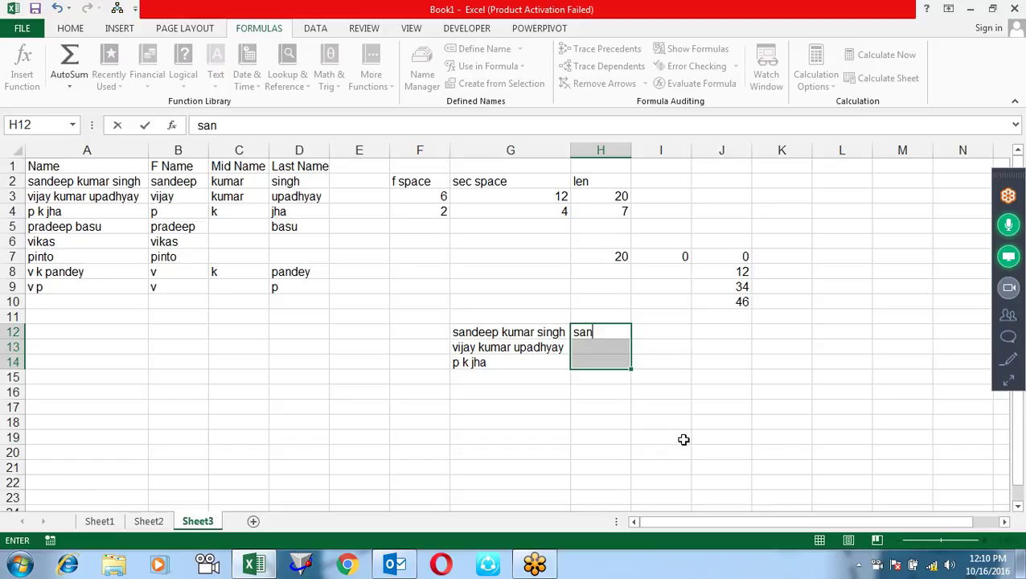
pyautogui.press('Up')
pyautogui.press('Down')
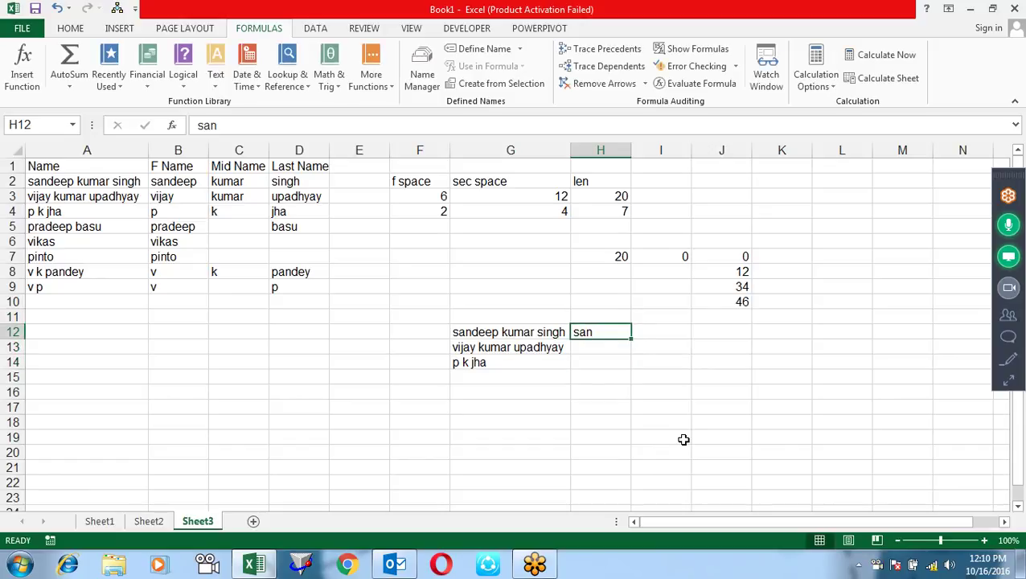
pyautogui.write('SANDEEP KU')
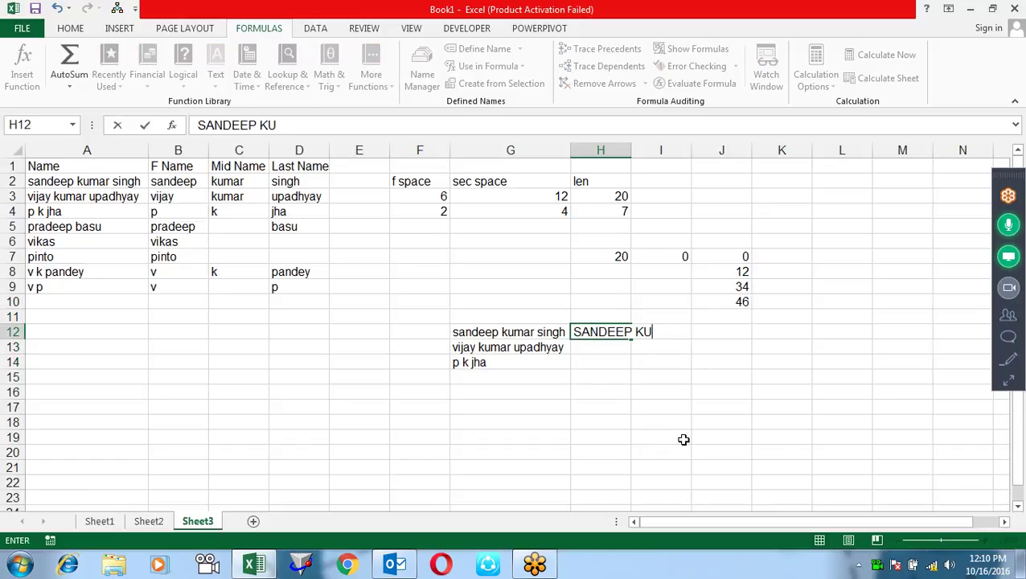
pyautogui.write('MAR ISN')
pyautogui.press('BackSpace')
pyautogui.press('BackSpace')
pyautogui.write('SINGH')
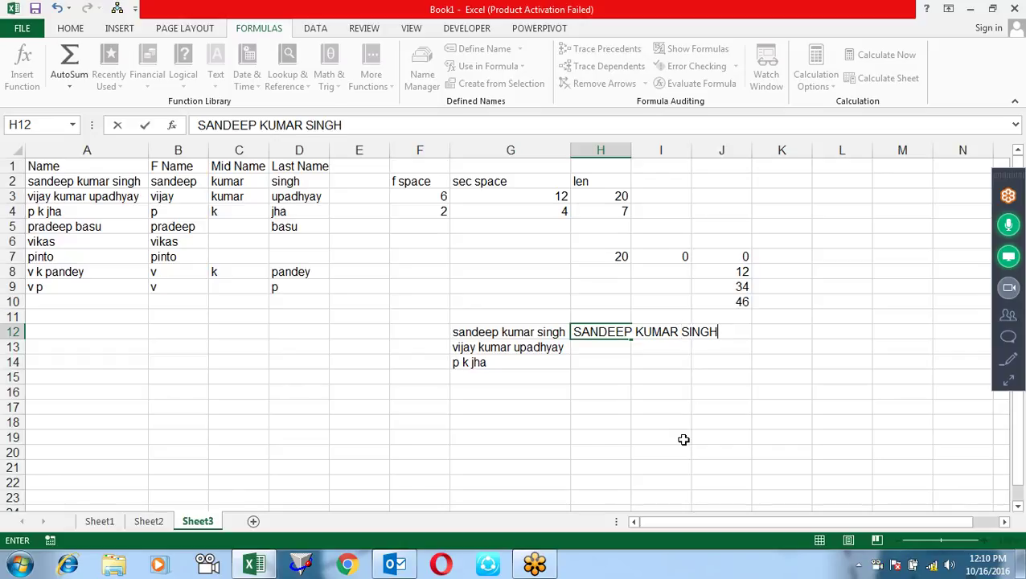
pyautogui.hotkey('ctrl', 'Return')
pyautogui.hotkey('ctrl', 'e')
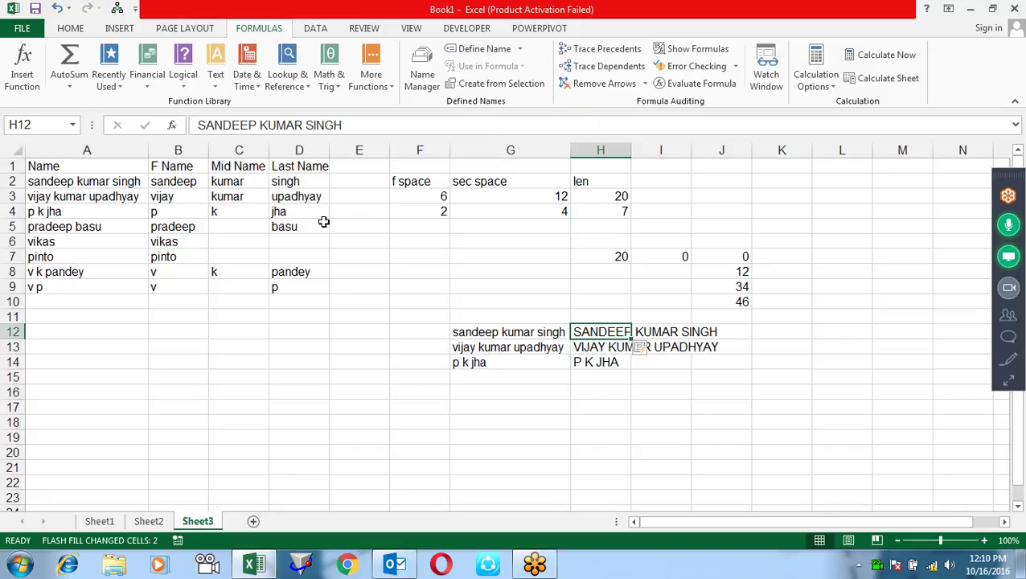
pyautogui.click(340, 361)
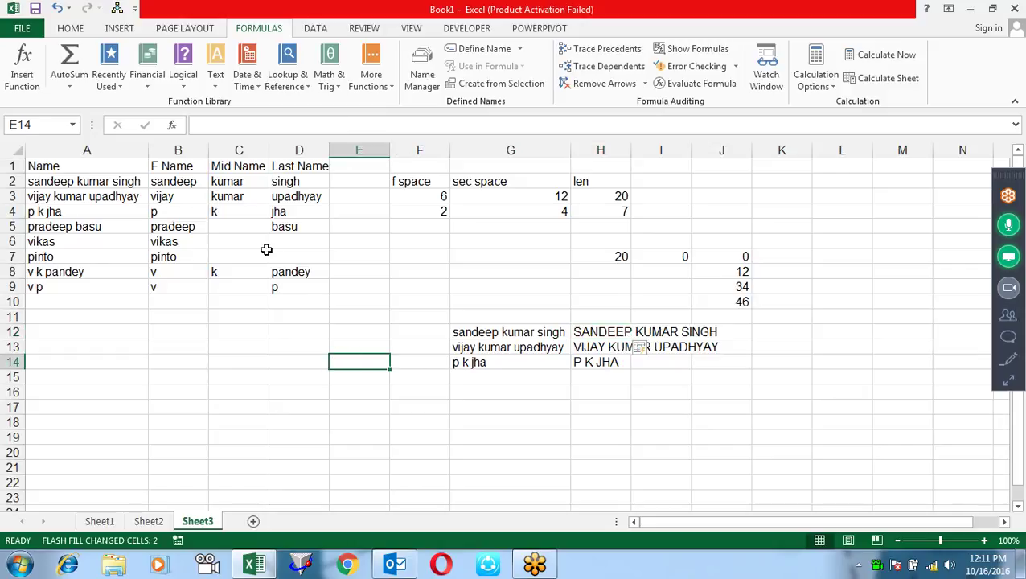
# Browse the Text functions list on the Formulas tab, then close it and select cell A14.
pyautogui.click(216, 80)
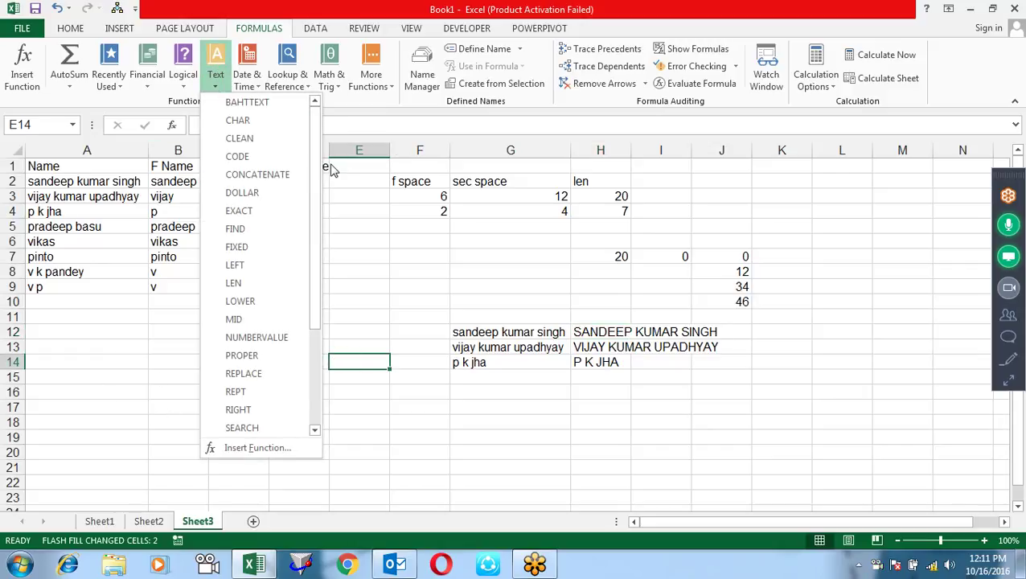
pyautogui.moveTo(312, 163); pyautogui.dragTo(328, 310)
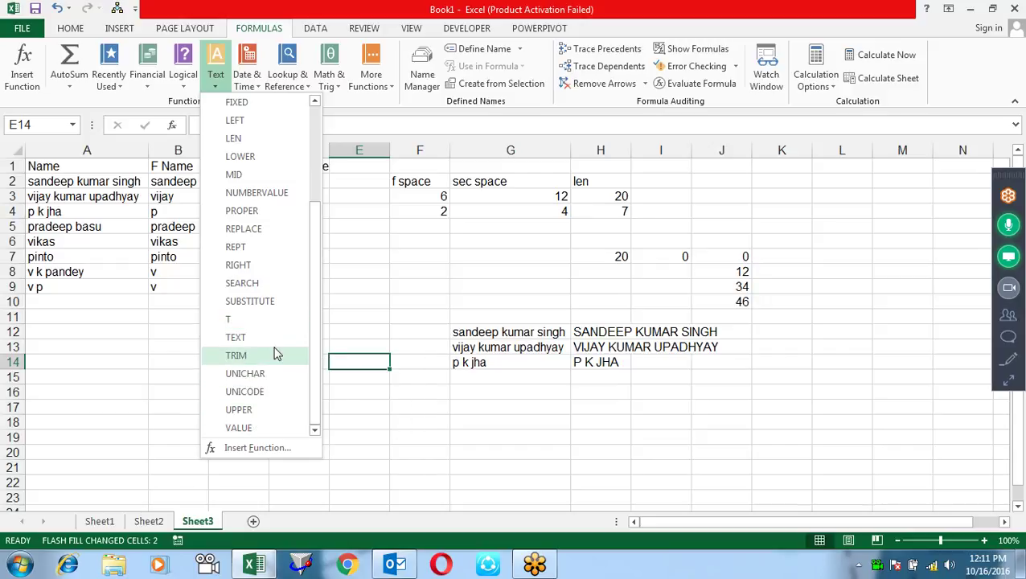
pyautogui.click(416, 421)
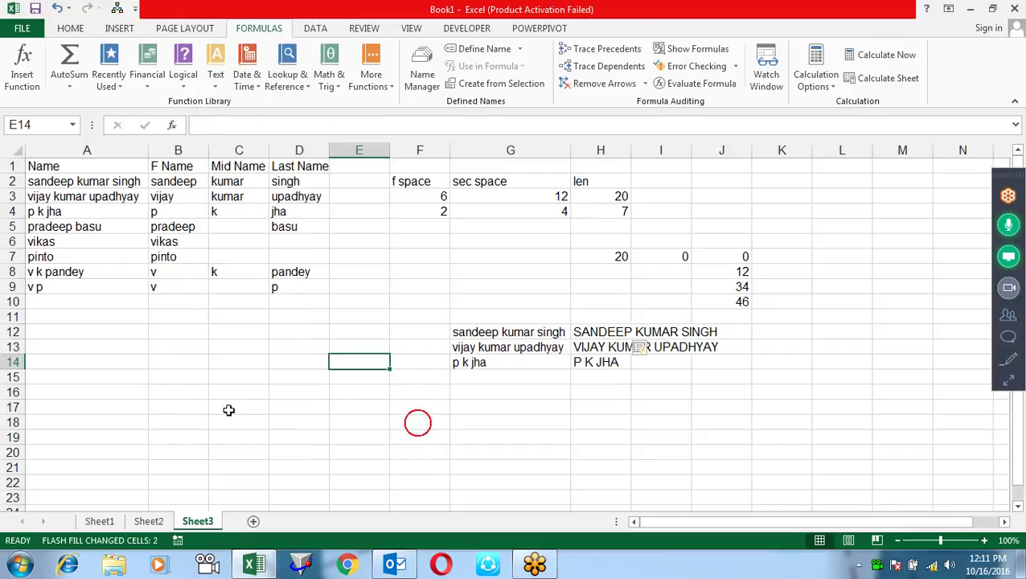
pyautogui.click(74, 359)
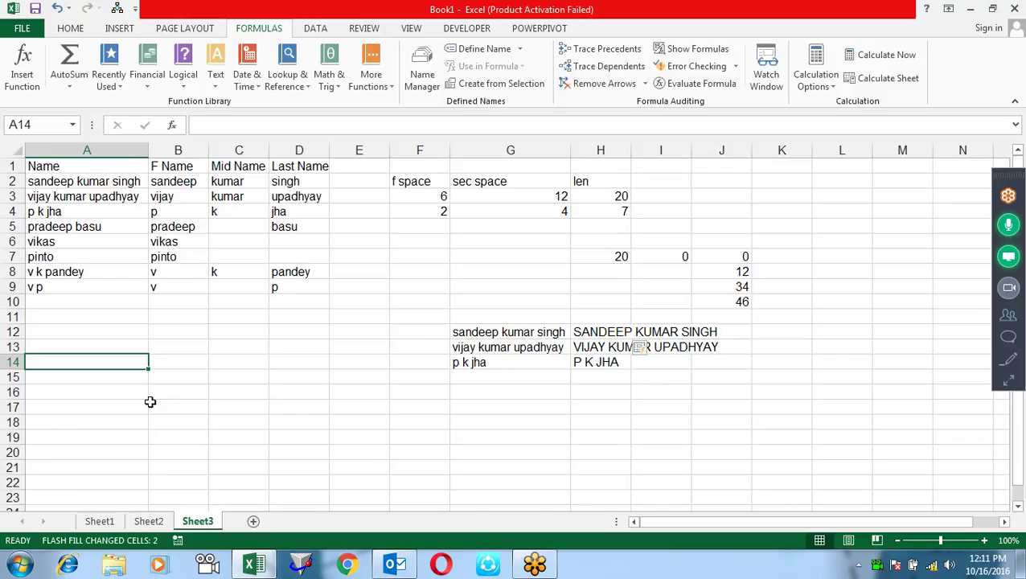
# Enter the sample values SDF1, 24, DFG and 42 in A14:A17.
pyautogui.write('SDF1')
pyautogui.press('Return')
pyautogui.write('24')
pyautogui.press('Return')
pyautogui.write('DFG')
pyautogui.press('Return')
pyautogui.write('42')
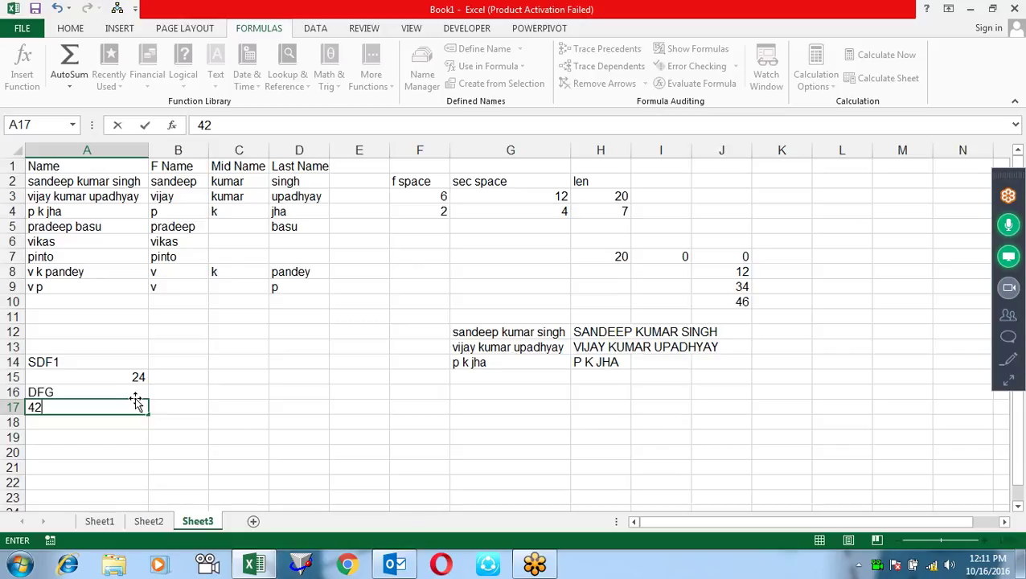
pyautogui.press('Return')
# Enter =T(A14) in B14 and fill it down to B17, showing only the text values.
pyautogui.press('Right')
pyautogui.press('Up')
pyautogui.press('Up')
pyautogui.press('Up')
pyautogui.press('Up')
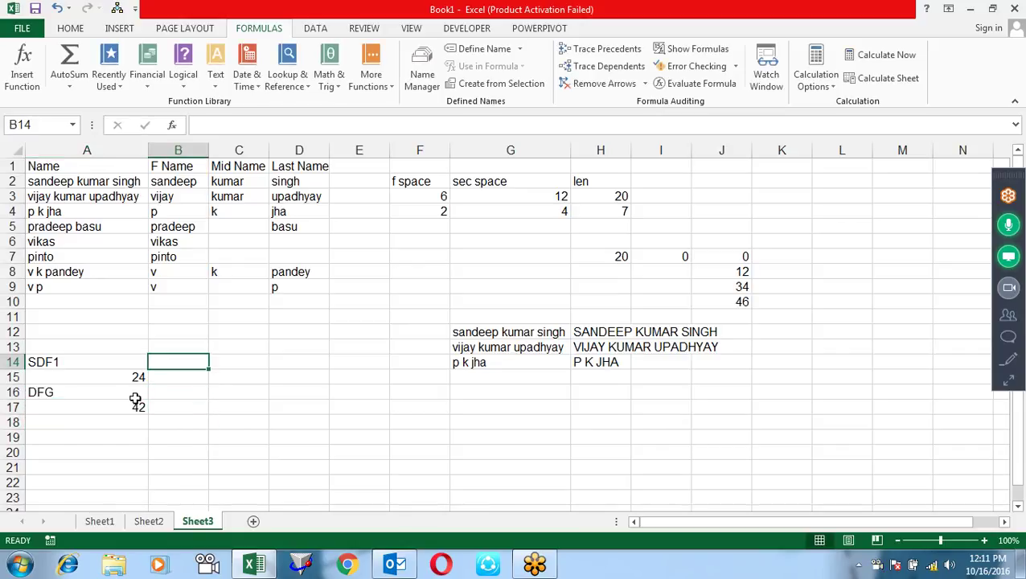
pyautogui.write('=T(')
pyautogui.press('Left')
pyautogui.press('Return')
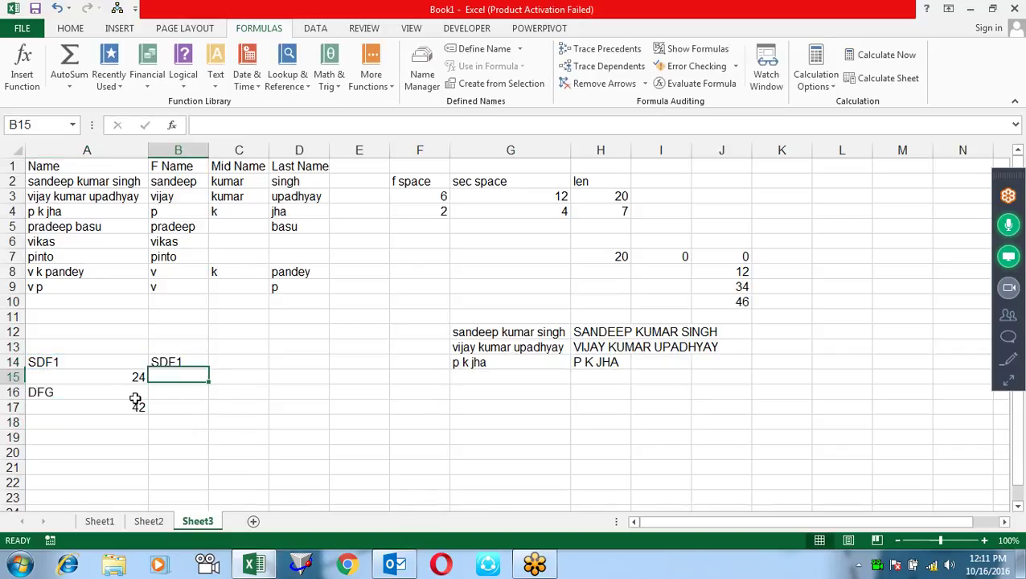
pyautogui.click(193, 362)
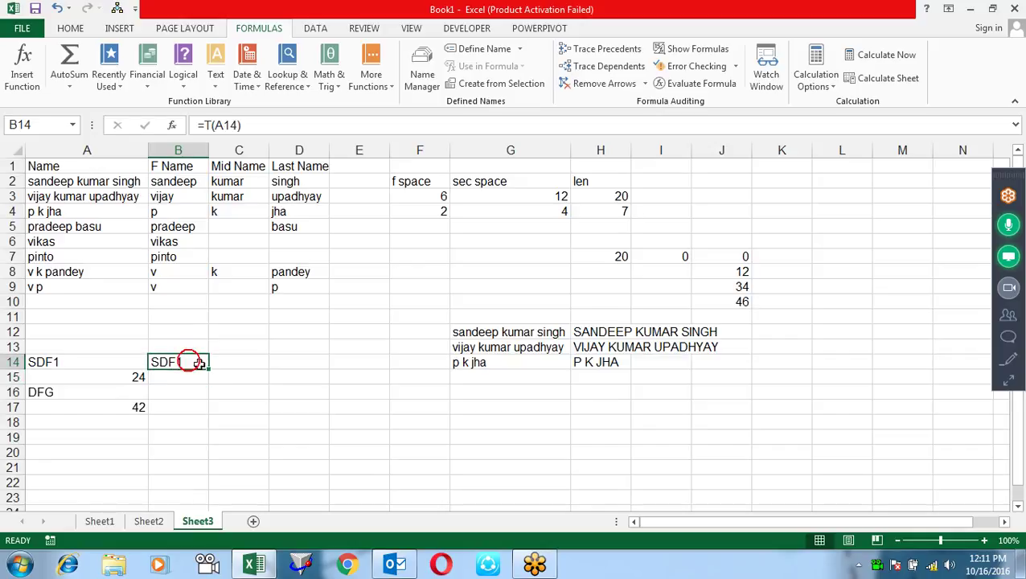
pyautogui.moveTo(208, 369); pyautogui.dragTo(211, 414)
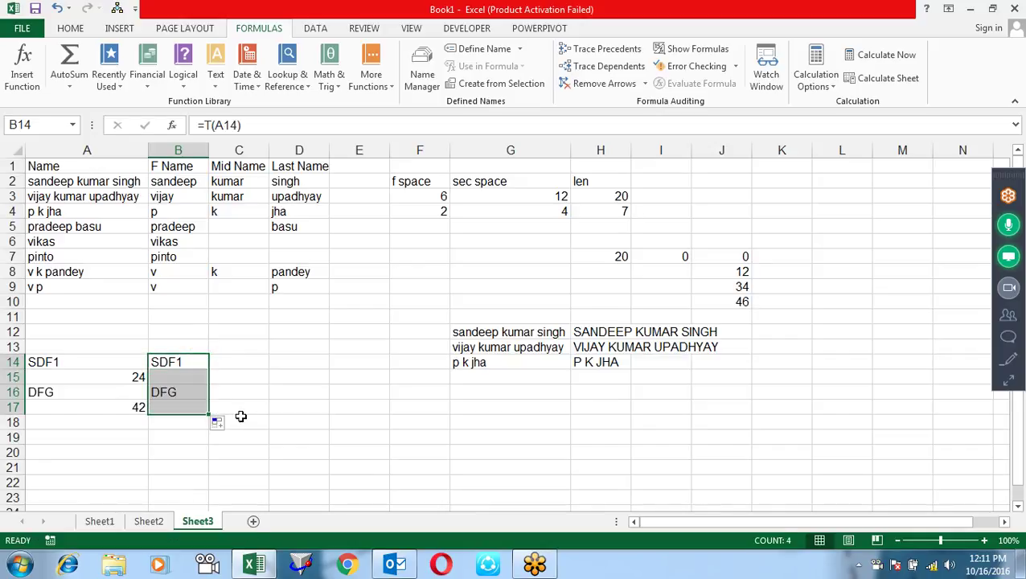
pyautogui.click(237, 364)
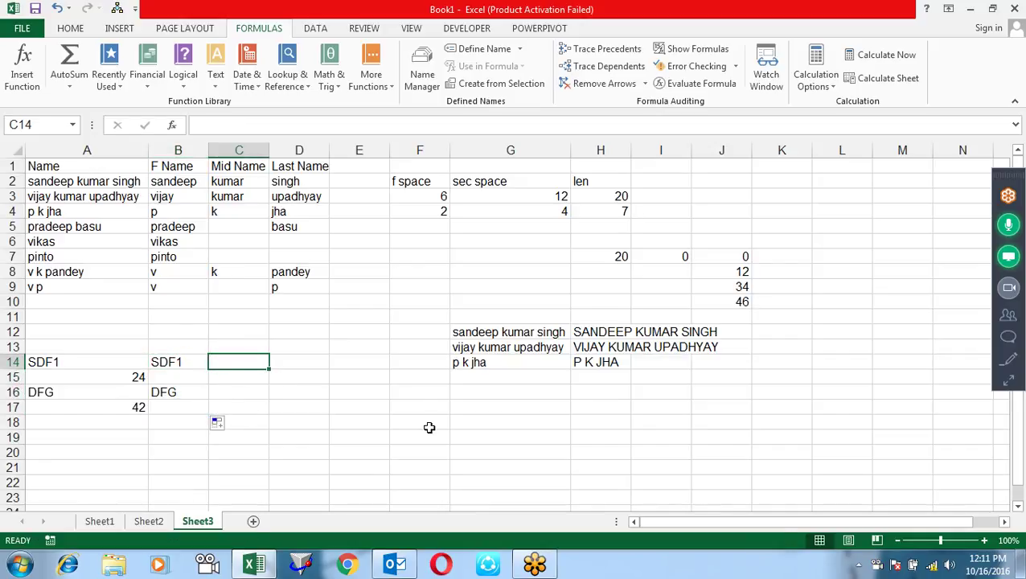
# Enter =N(A14) in C14 and fill it down to C17, giving 0, 24, 0 and 42.
pyautogui.write('=N(')
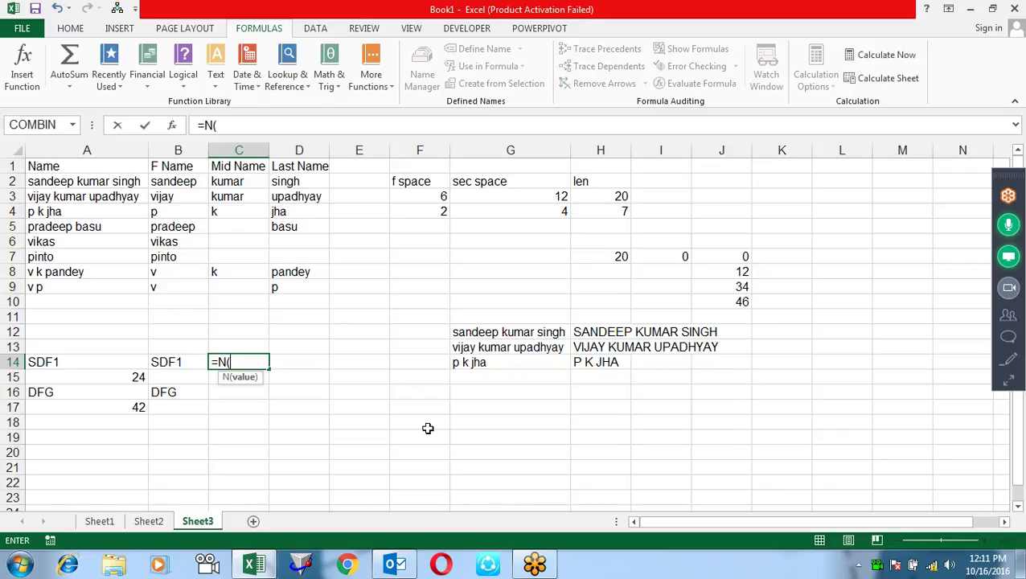
pyautogui.click(63, 362)
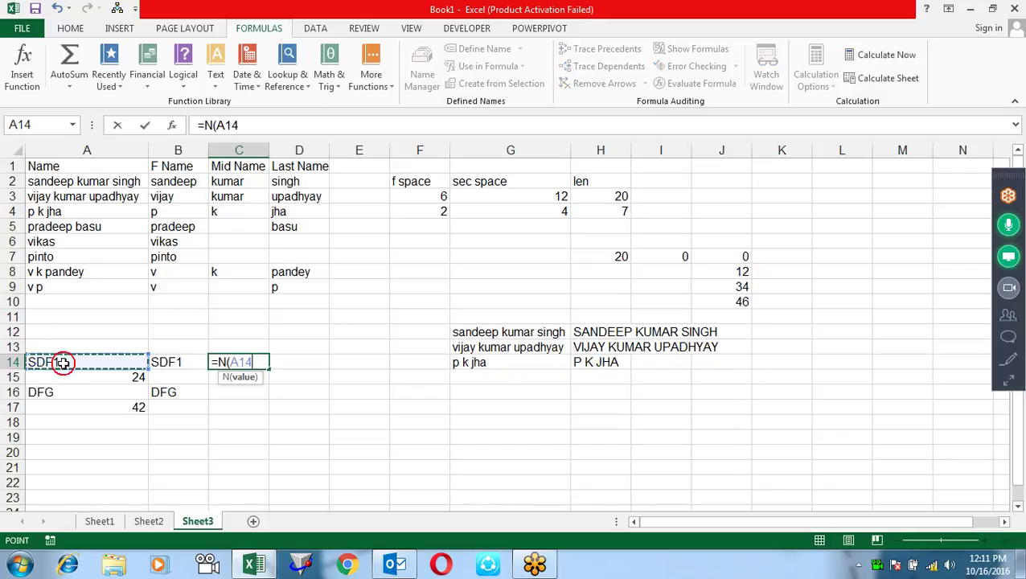
pyautogui.press('Return')
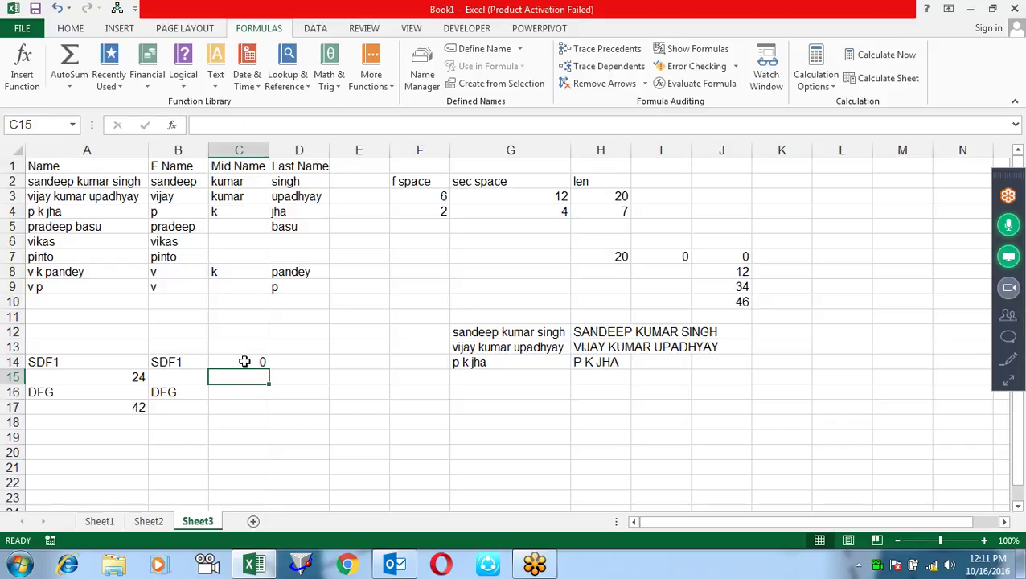
pyautogui.click(246, 361)
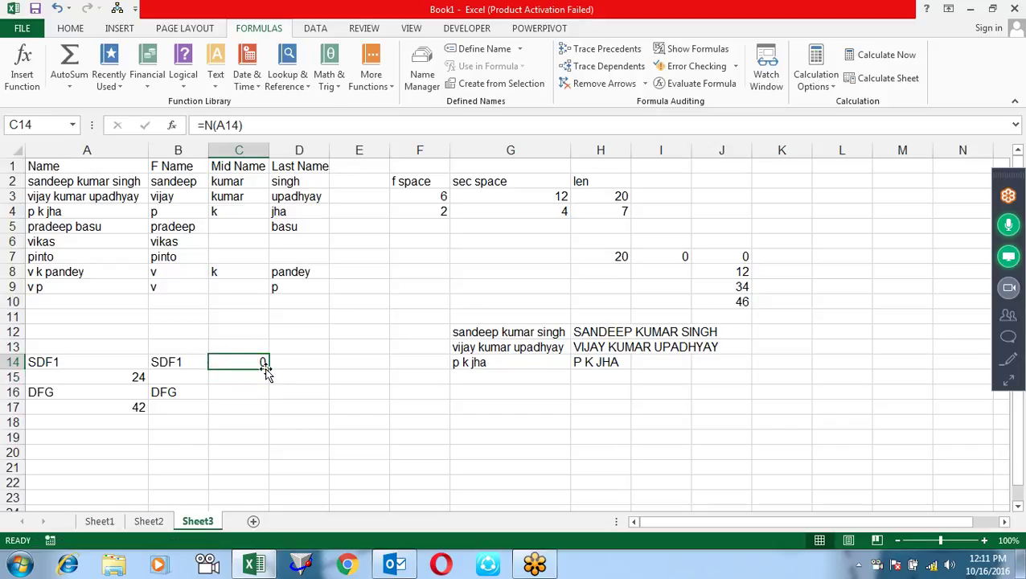
pyautogui.moveTo(270, 368); pyautogui.dragTo(265, 415)
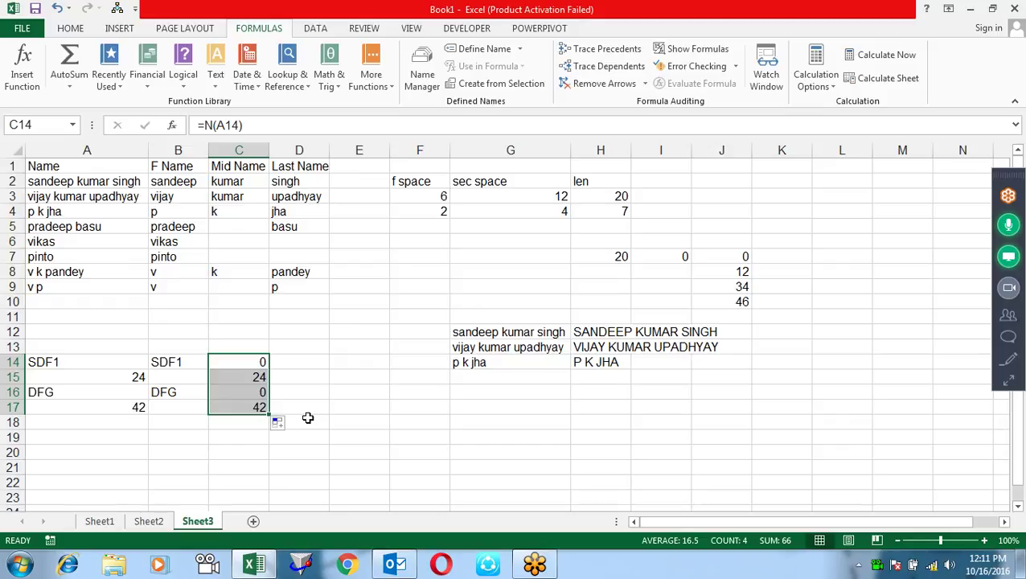
pyautogui.click(251, 373)
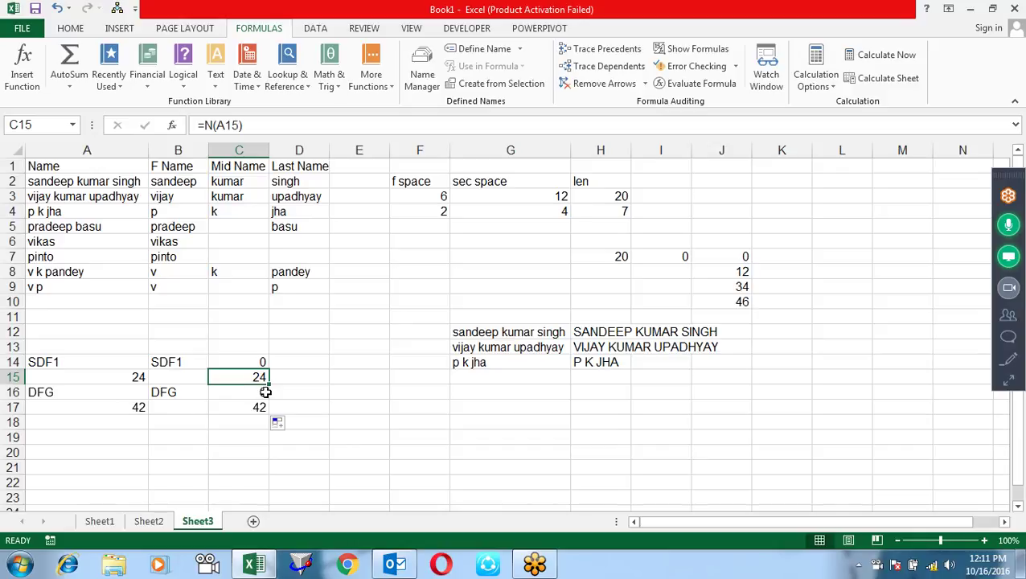
# Browse the Financial and Text function lists, then close them and select cell D11.
pyautogui.click(157, 91)
pyautogui.click(215, 81)
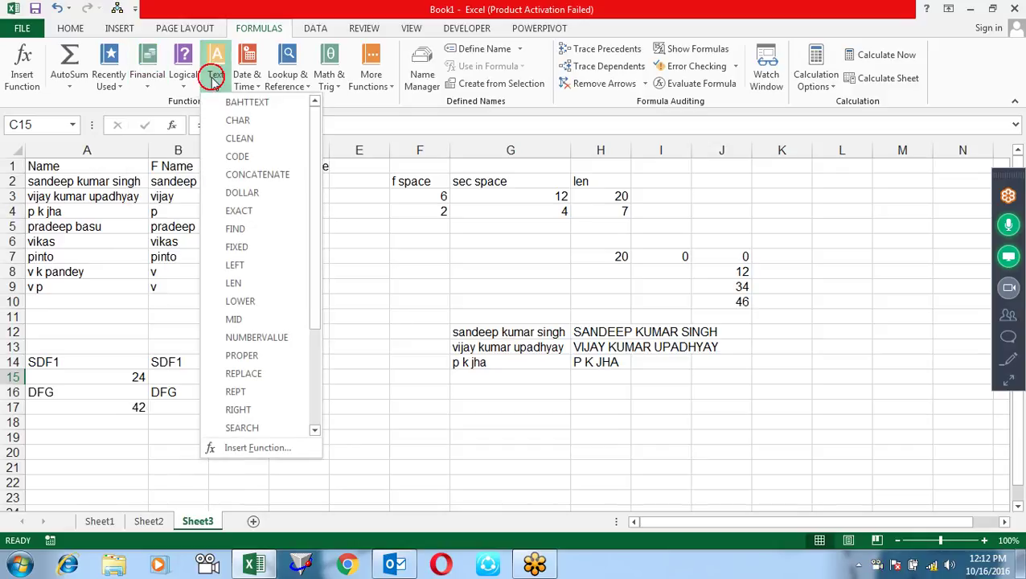
pyautogui.moveTo(315, 223); pyautogui.dragTo(325, 367)
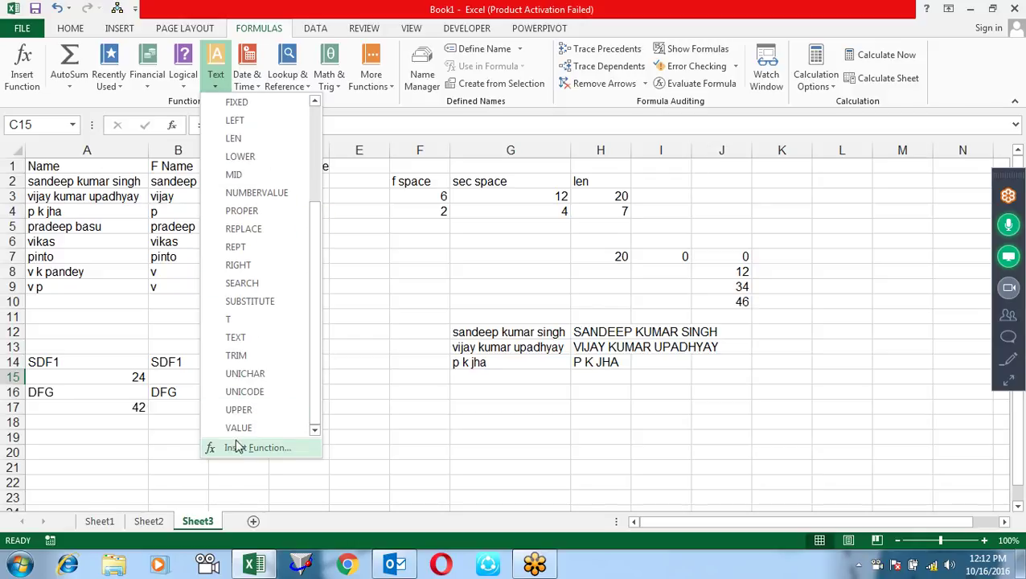
pyautogui.click(427, 424)
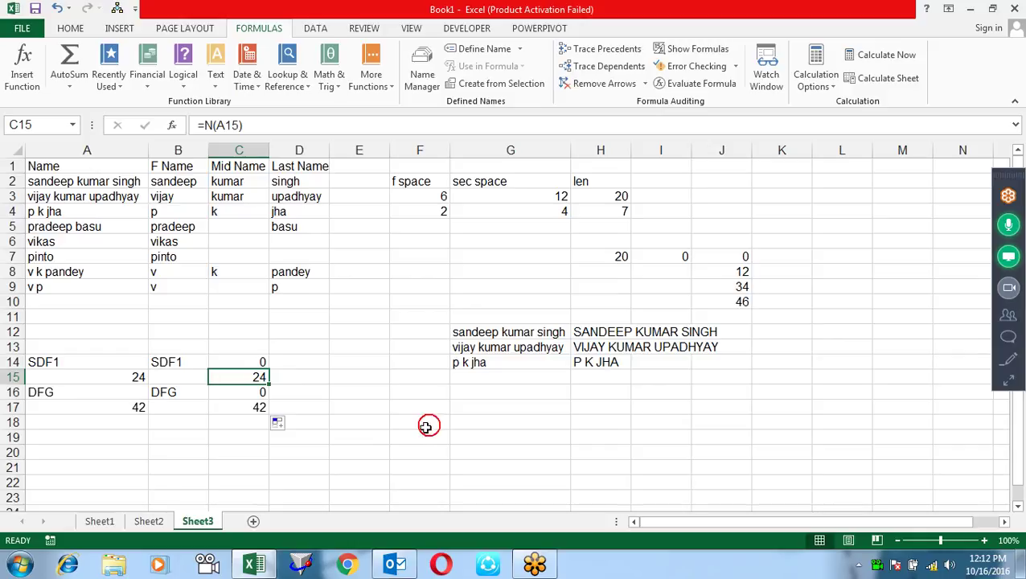
pyautogui.click(307, 318)
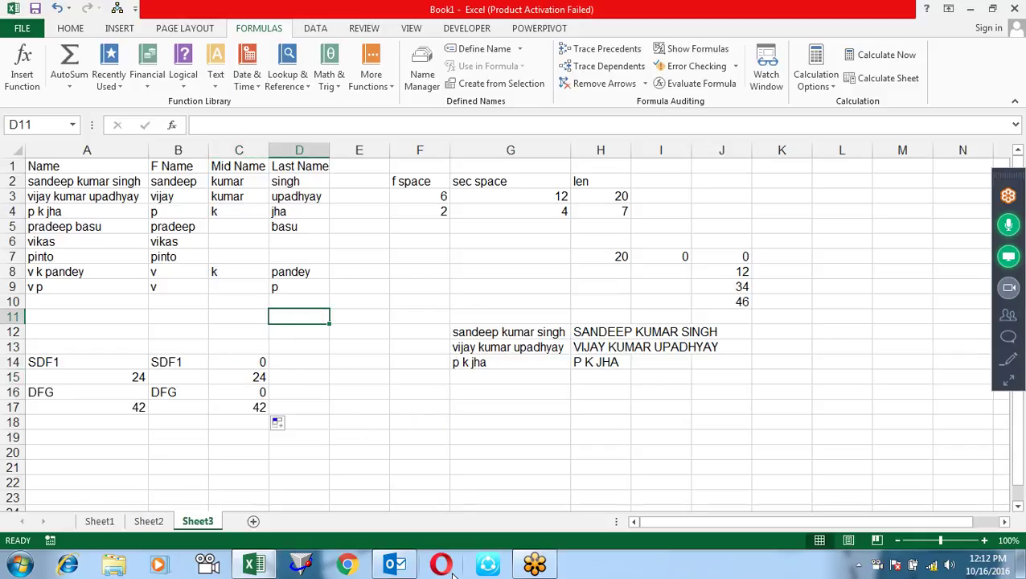
# Enter '0002365 as text in D11 and convert it with =VALUE(D11) in E11, giving 2365.
pyautogui.write("'0002365")
pyautogui.press('Return')
pyautogui.press('Up')
pyautogui.press('Right')
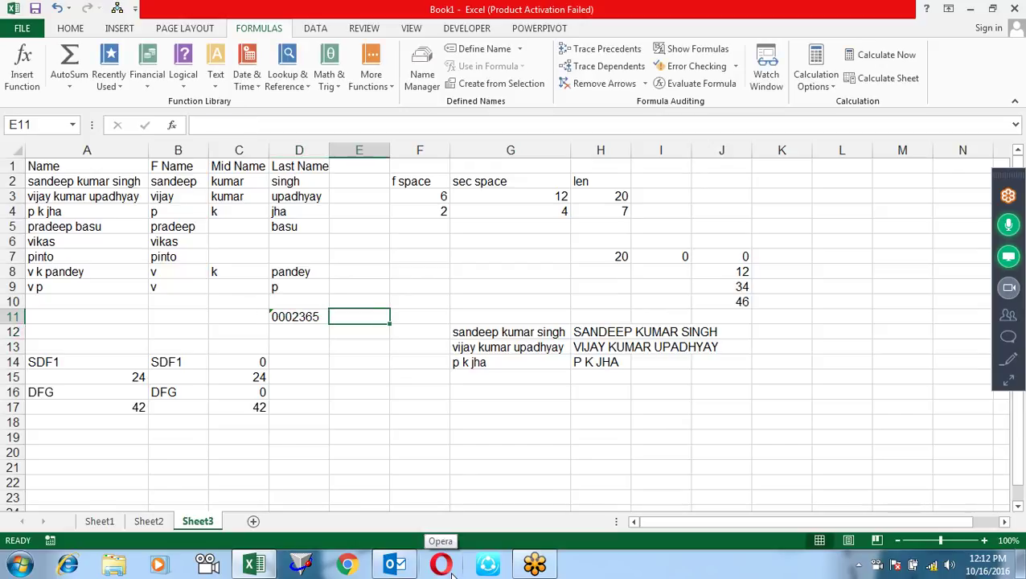
pyautogui.write('=VALU')
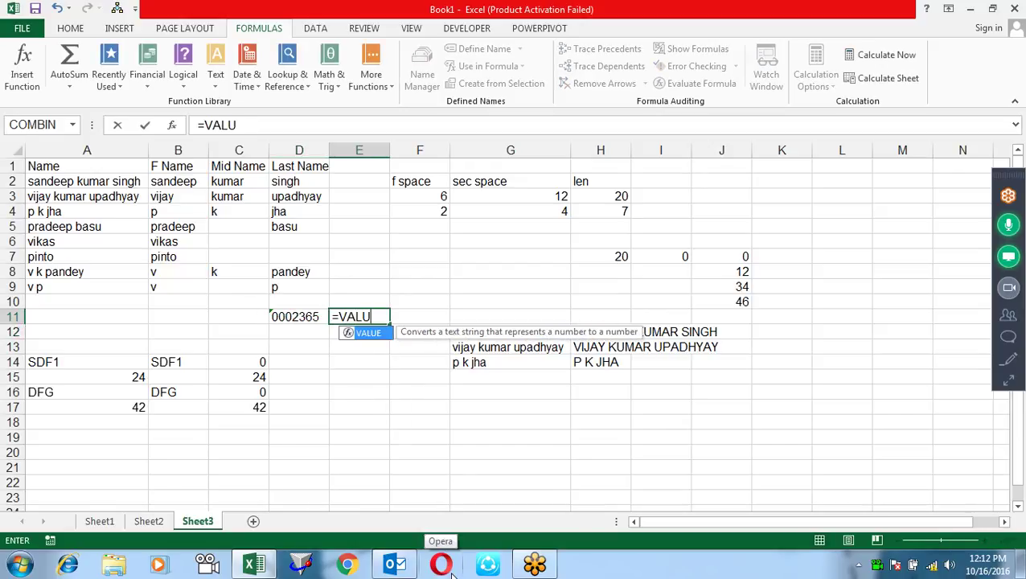
pyautogui.write('E(')
pyautogui.press('Down')
pyautogui.press('Up')
pyautogui.press('Left')
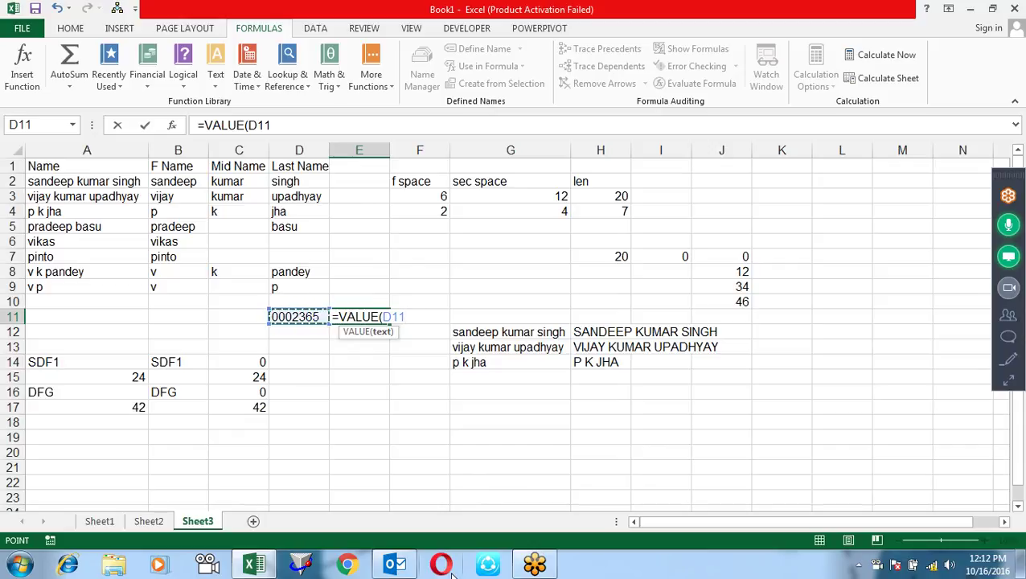
pyautogui.press('Return')
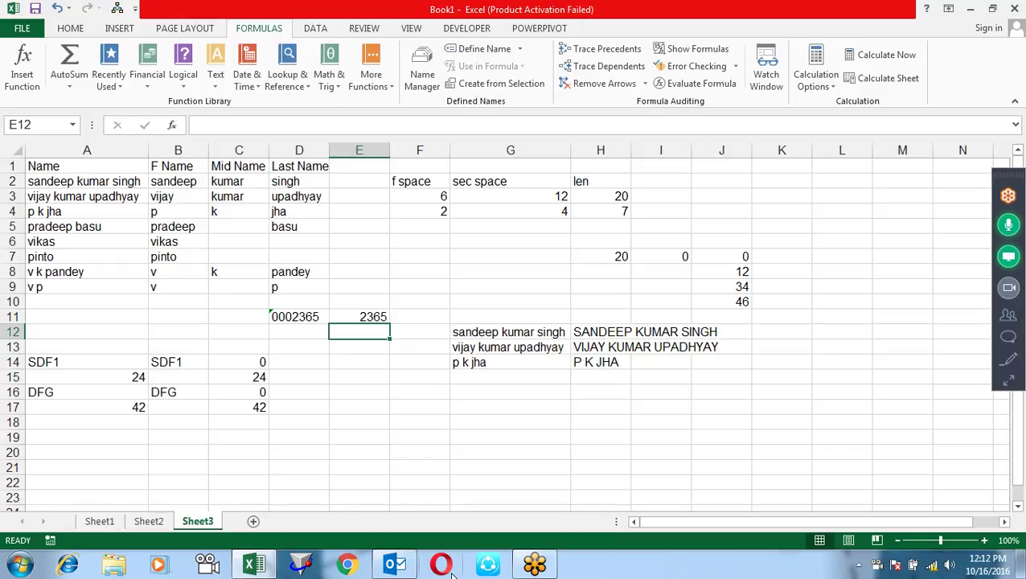
pyautogui.press('Up')
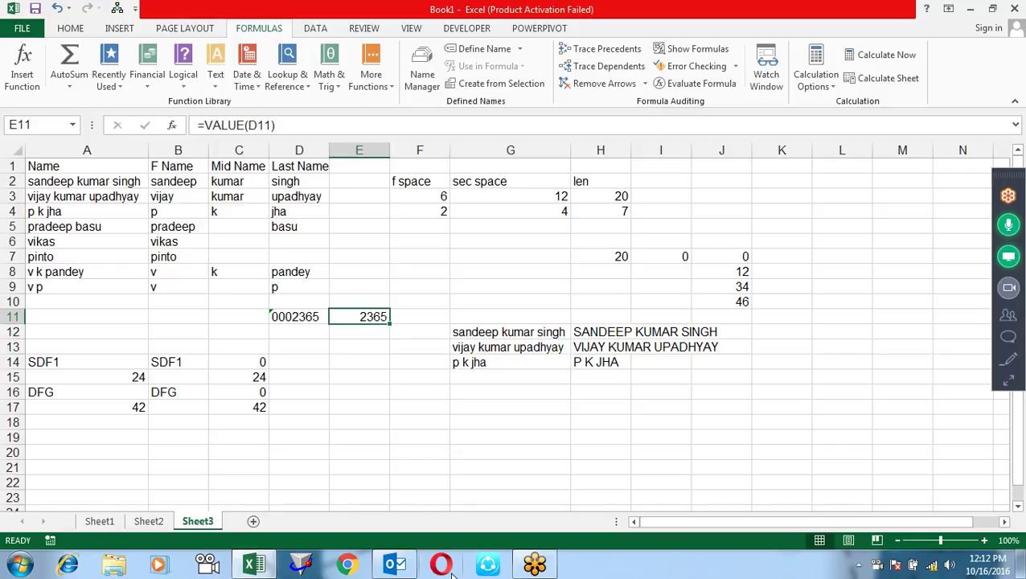